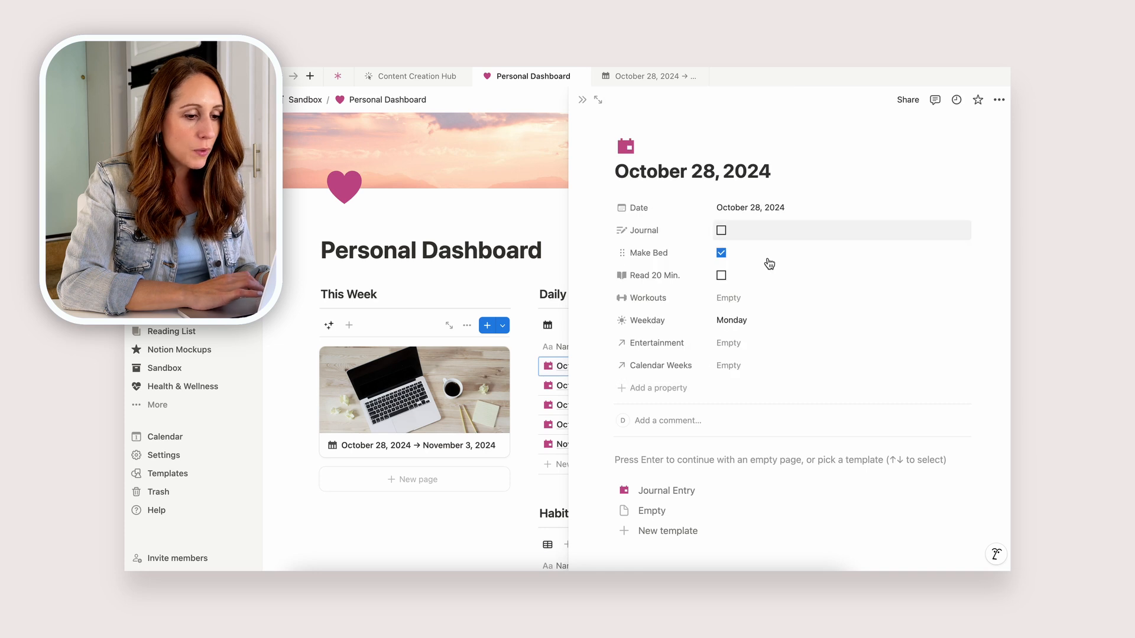
- Link the October 28, 2024 journal entry to the week October 28 → November 3, 2024 and move the Calendar Weeks property above Date
click(732, 365)
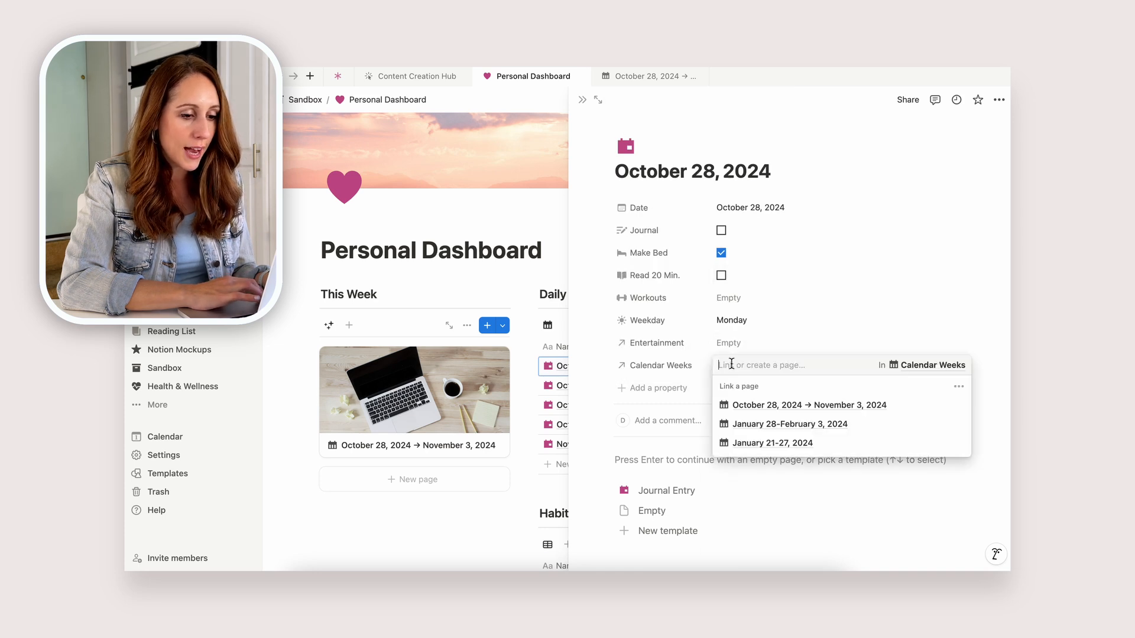
click(743, 404)
click(839, 318)
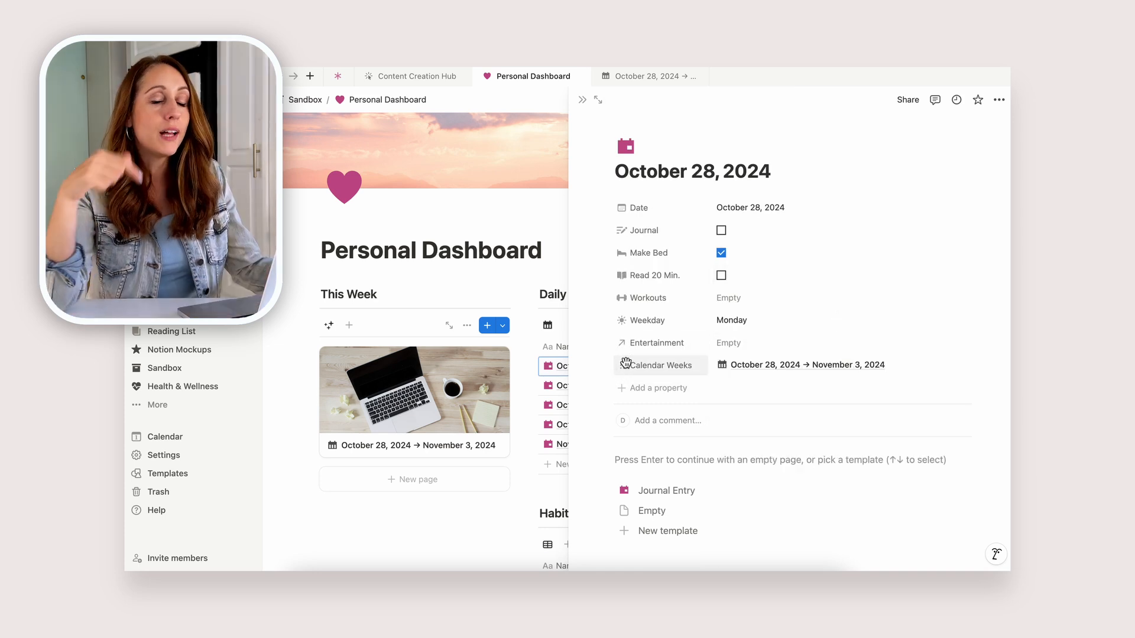
drag(626, 362, 626, 192)
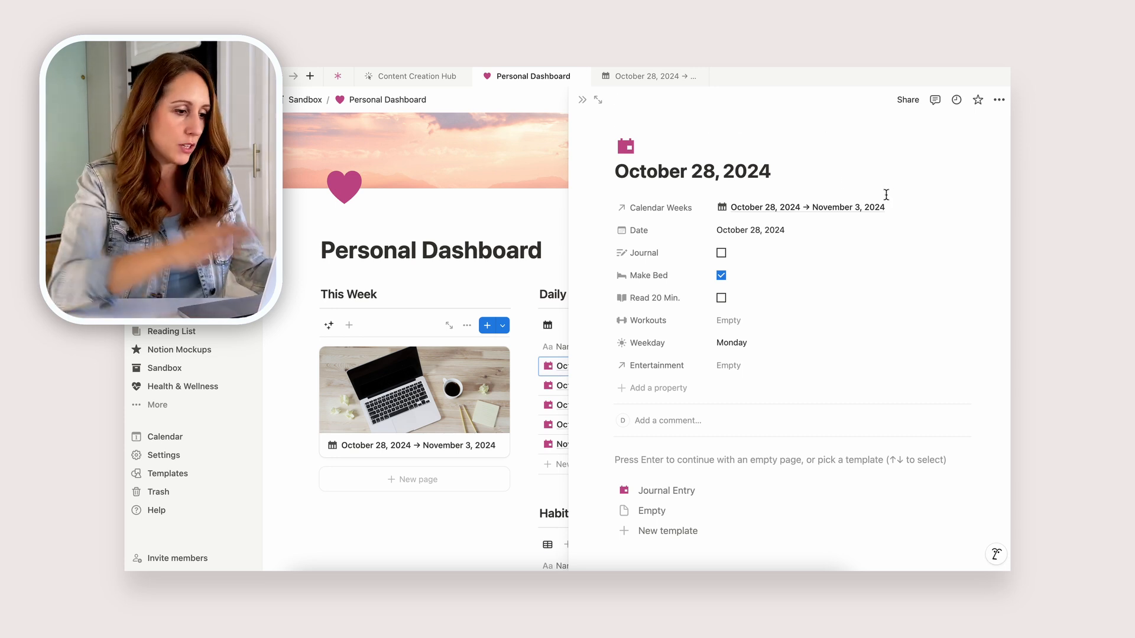
click(579, 101)
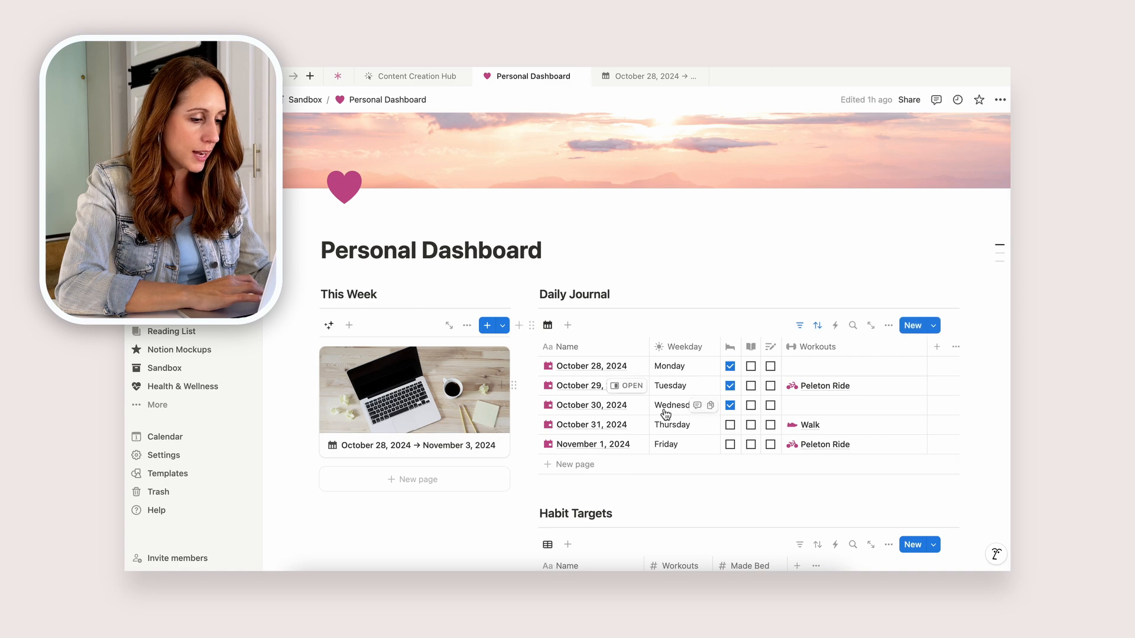
- Link the October 29 to November 1, 2024 journal entries together to the calendar week October 28, 2024 → November 3, 2024
drag(528, 387, 528, 446)
click(861, 324)
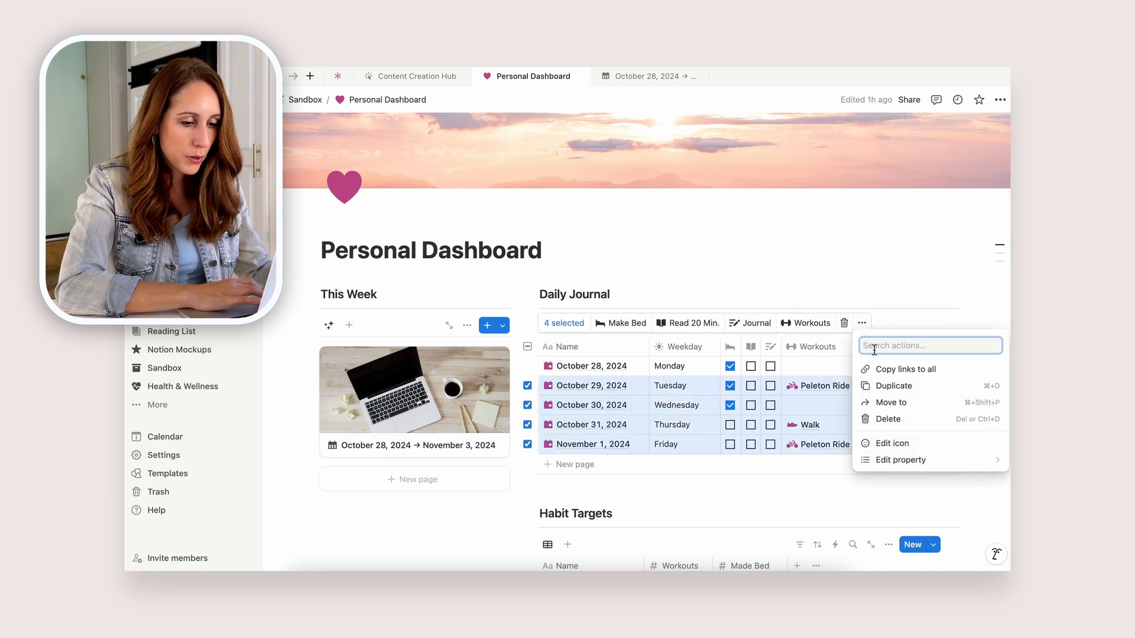
mouse_move(904, 460)
click(795, 410)
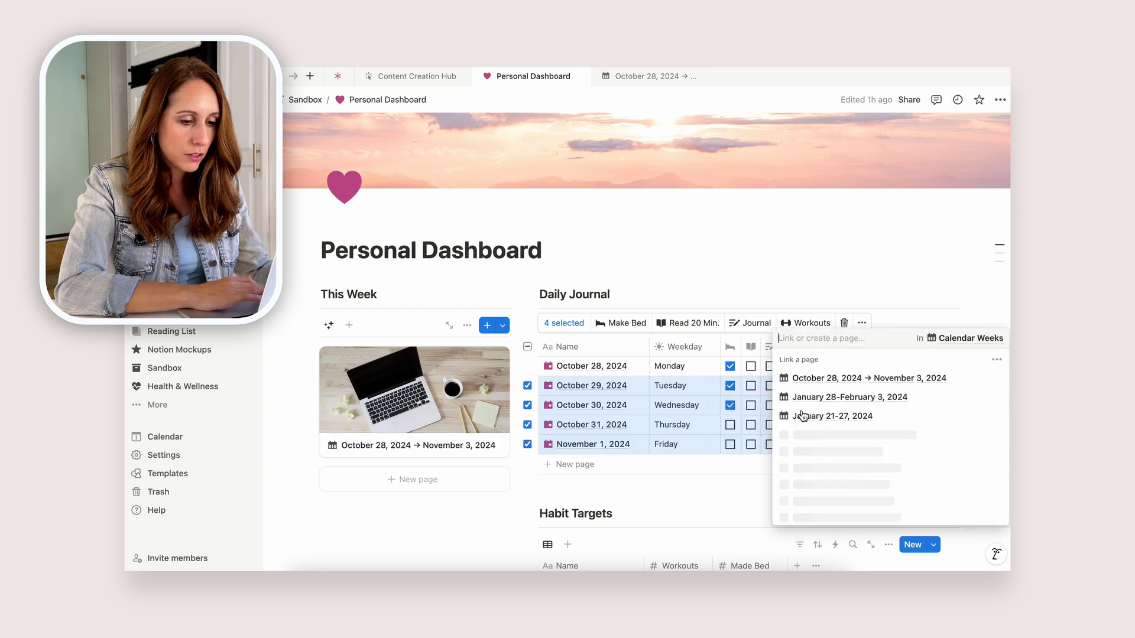
click(962, 379)
click(898, 247)
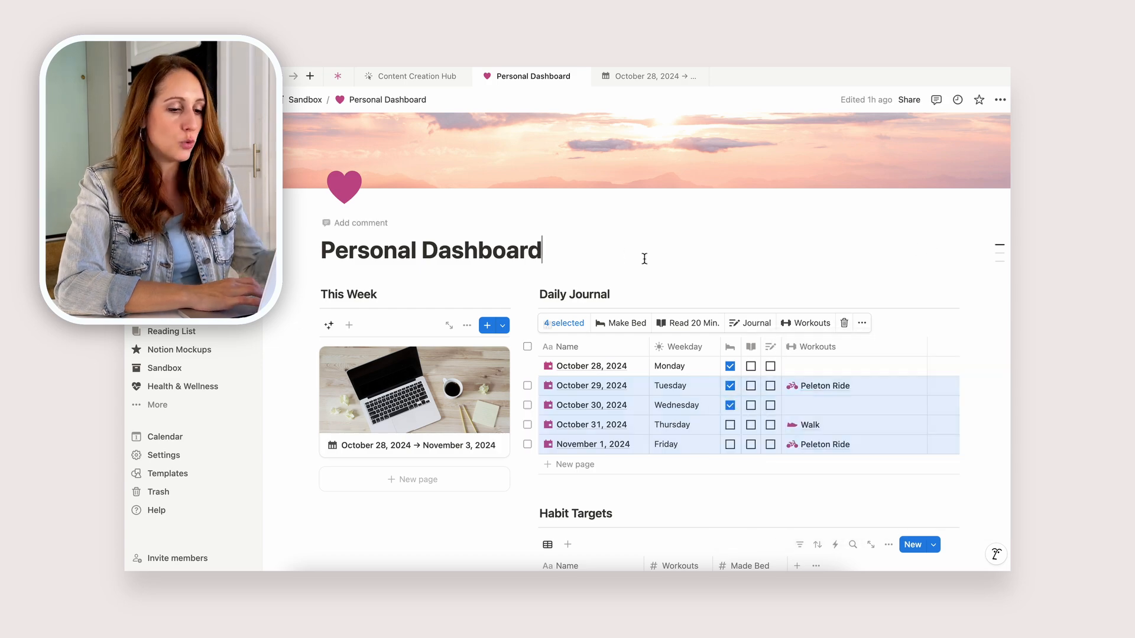
click(644, 258)
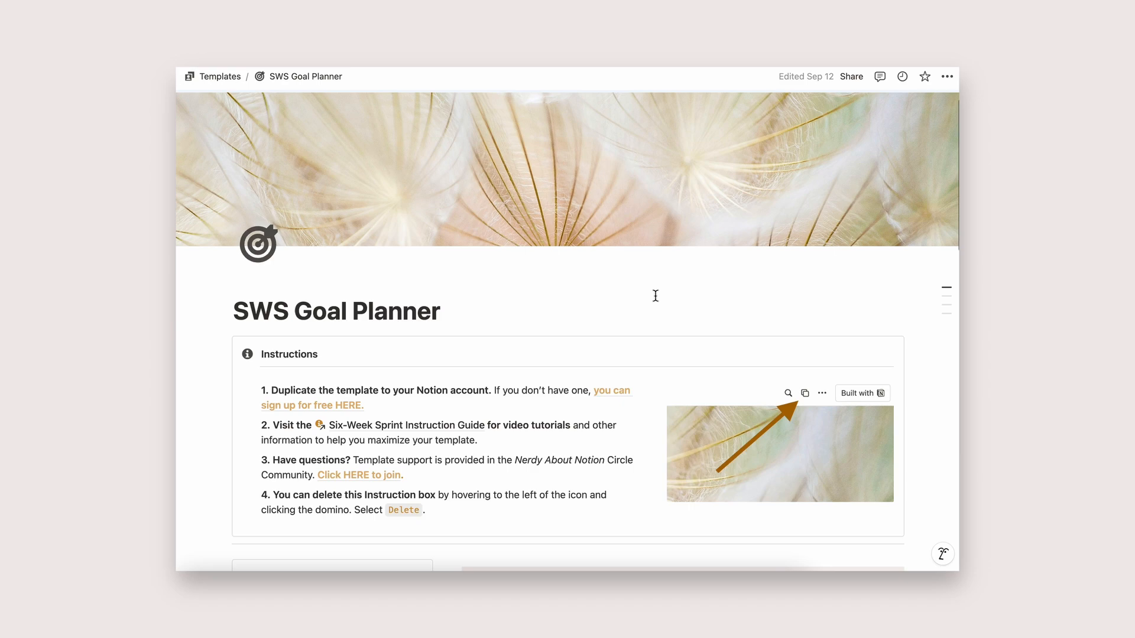
- Open the Start an Etsy Shop sprint from the SWS Goal Planner and set the Example Task's due date to 03/15/2024
scroll(656, 296, down, 10)
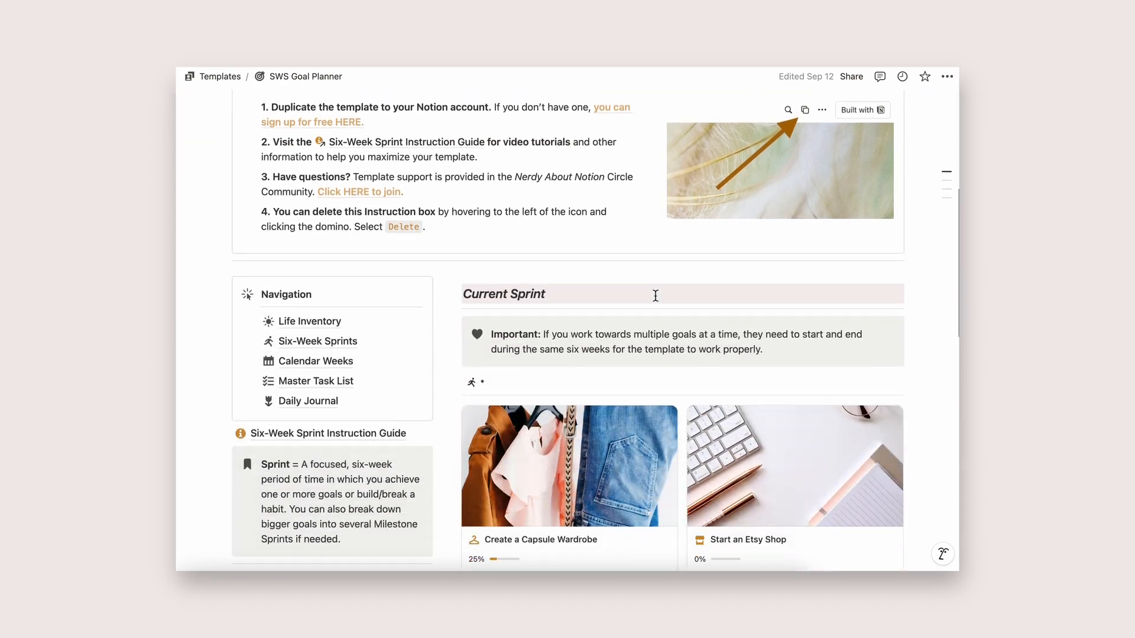
click(775, 378)
scroll(558, 329, down, 15)
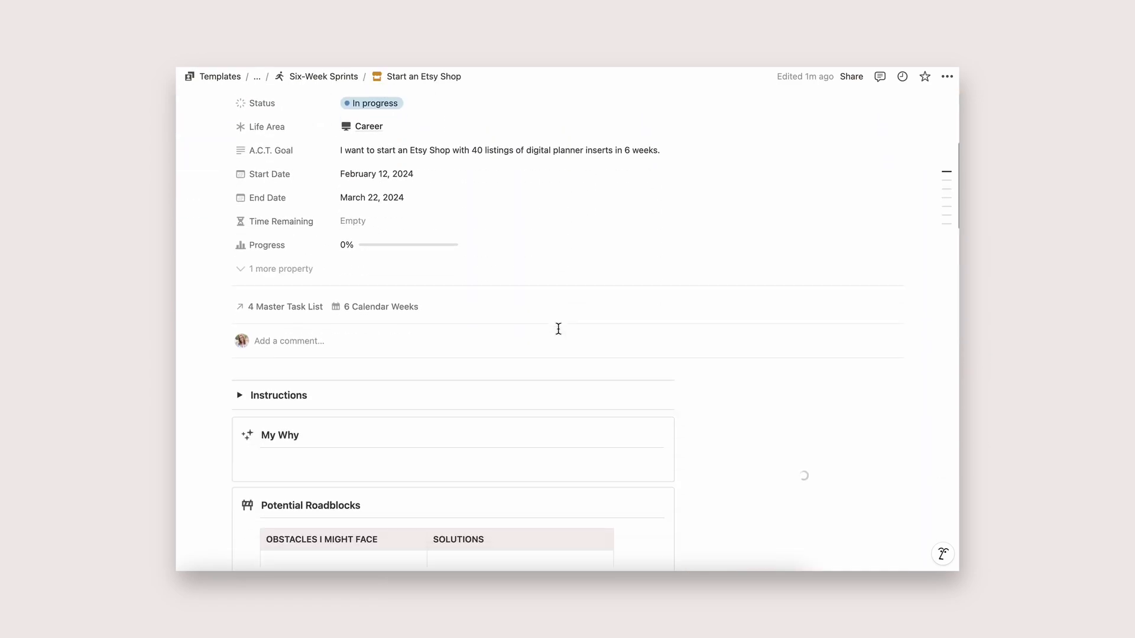
click(290, 405)
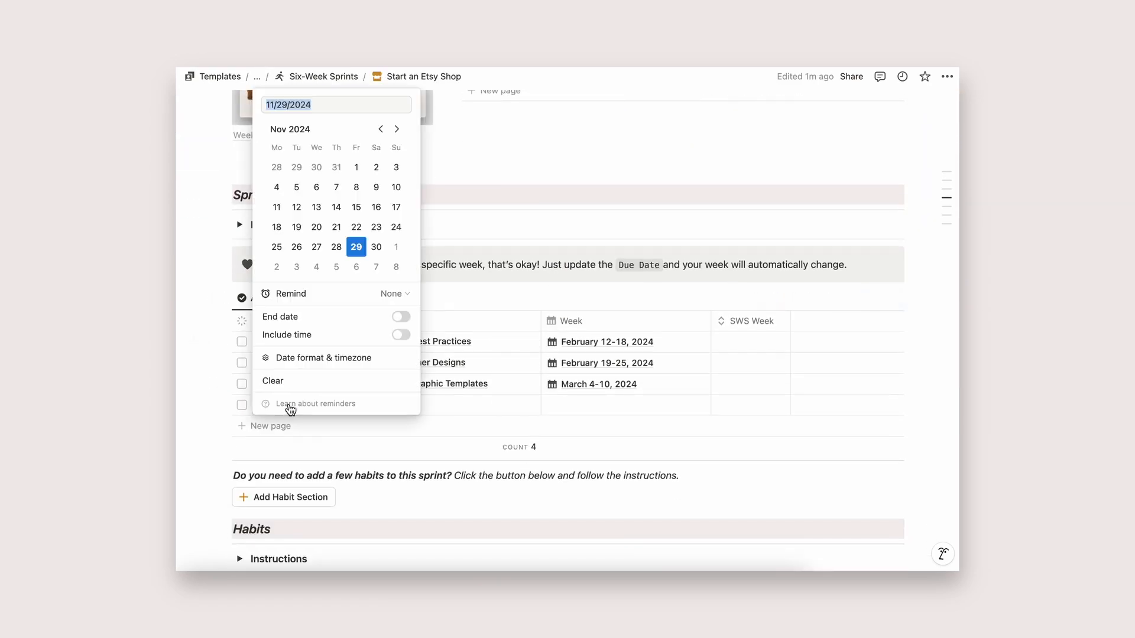
text(3/15/)
key(Return)
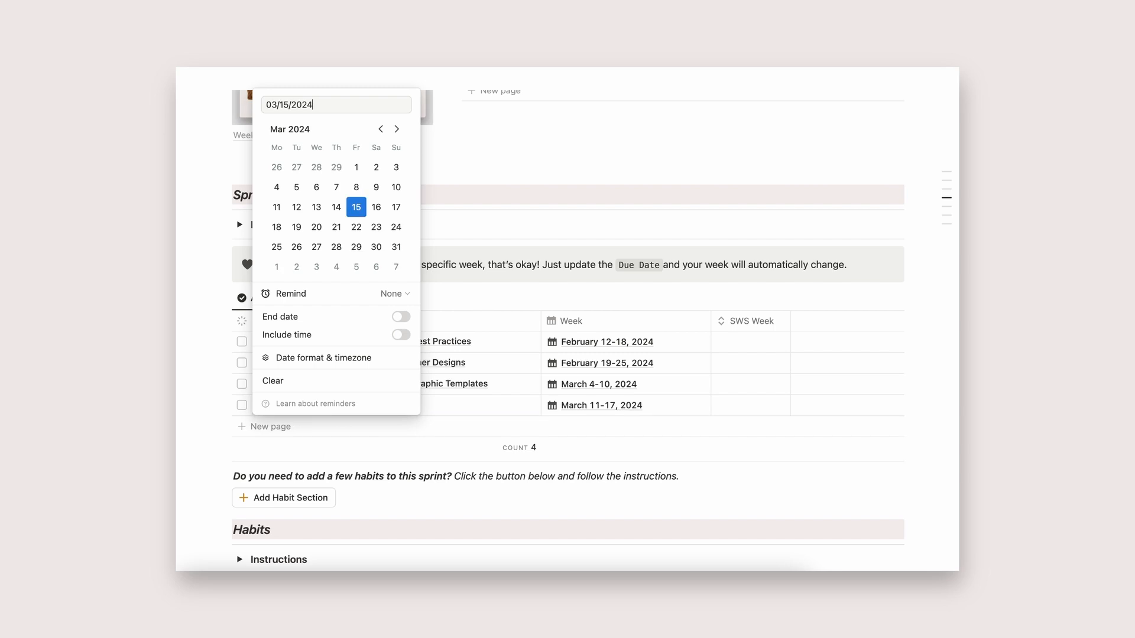
key(Escape)
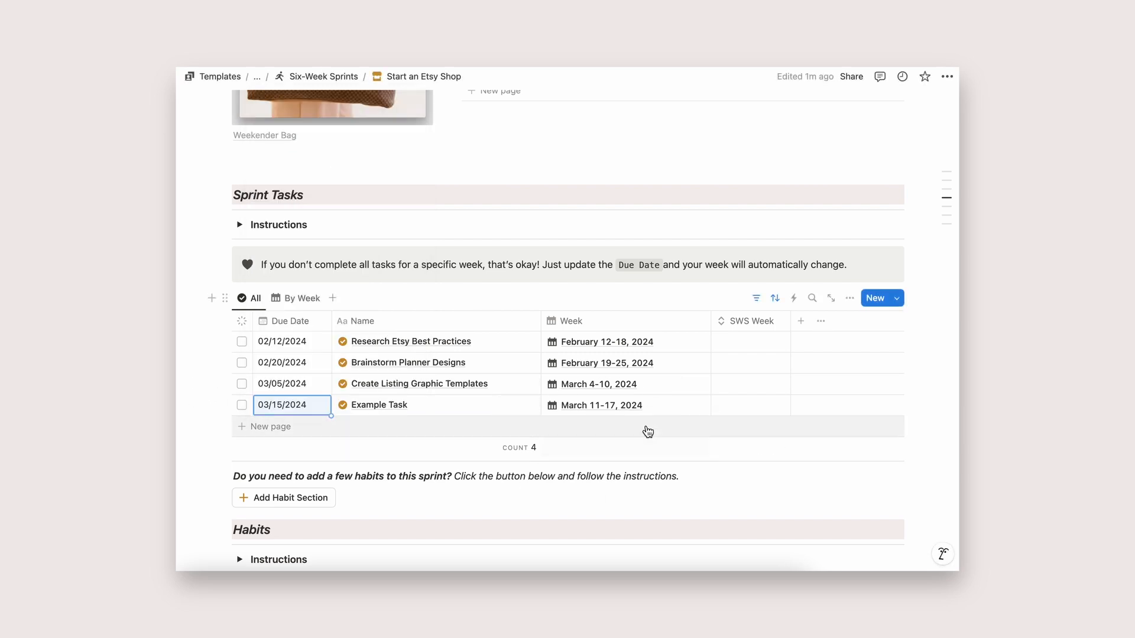
- Examine the formula behind the Example Task's Week property in the Sprint Tasks table
click(665, 411)
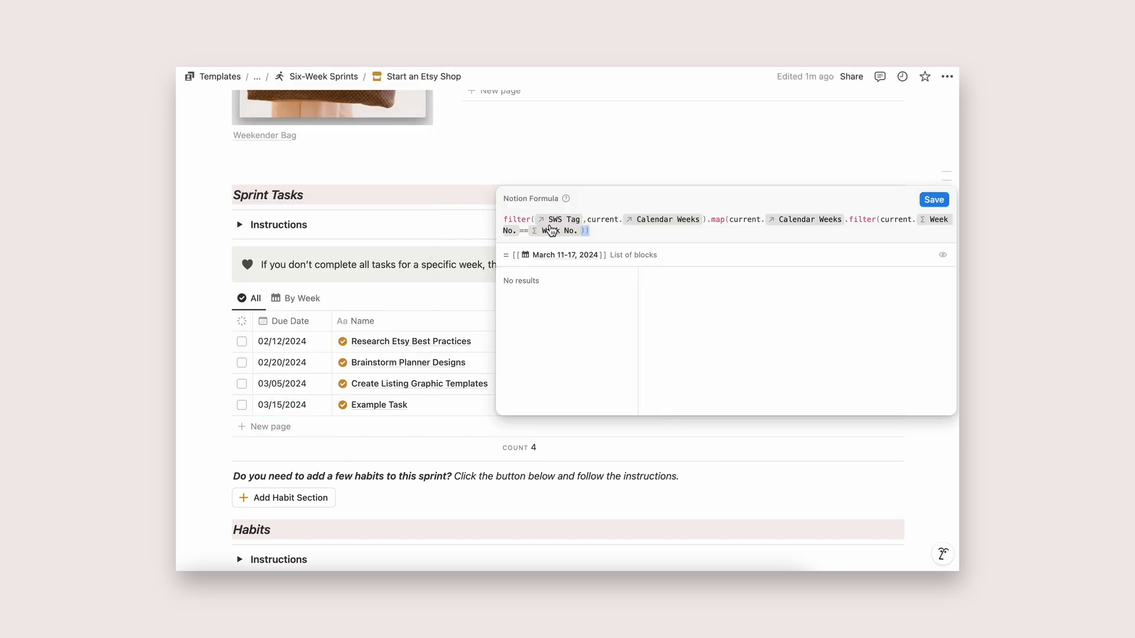
drag(551, 230, 464, 220)
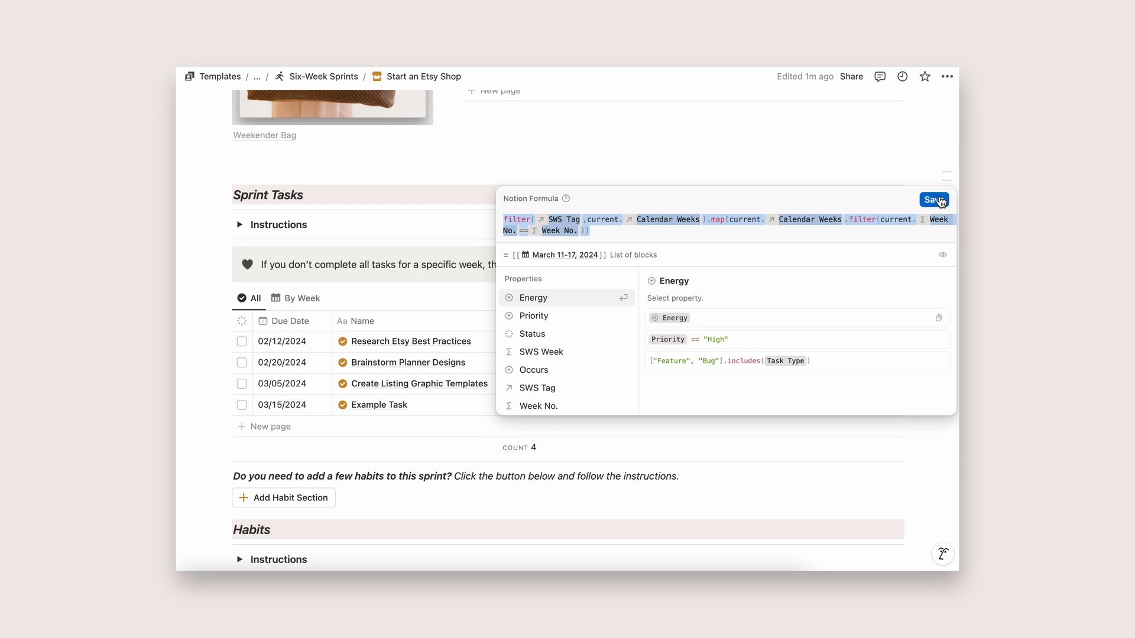
click(934, 200)
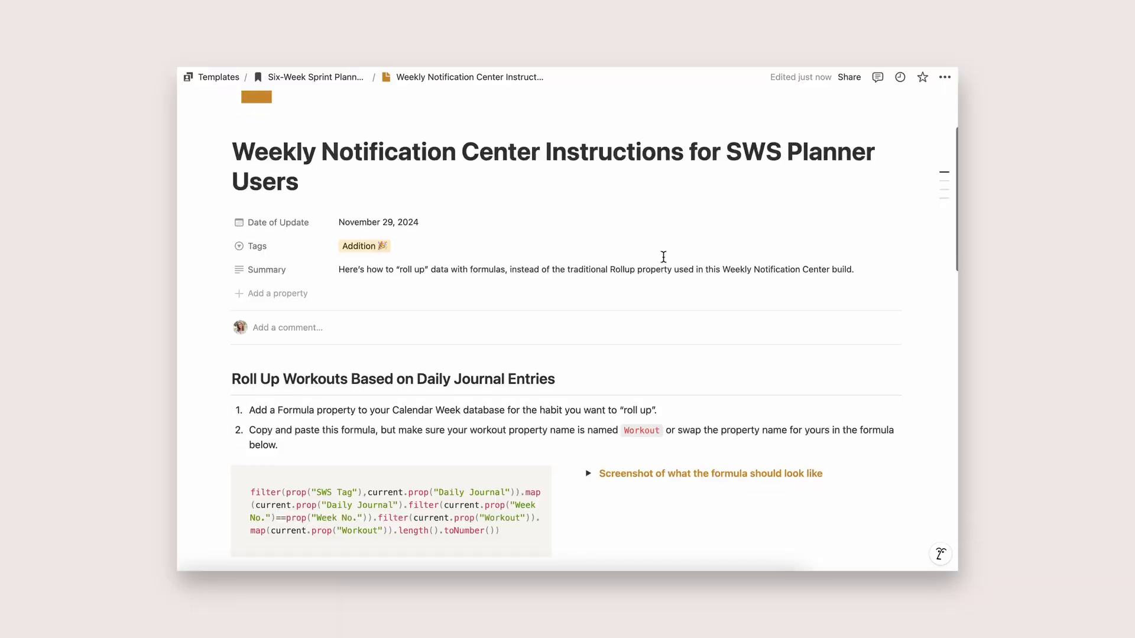
- Read through the Weekly Notification Center instructions for rolling up workouts, habits, entertainment and tasks with formulas
scroll(663, 257, down, 3)
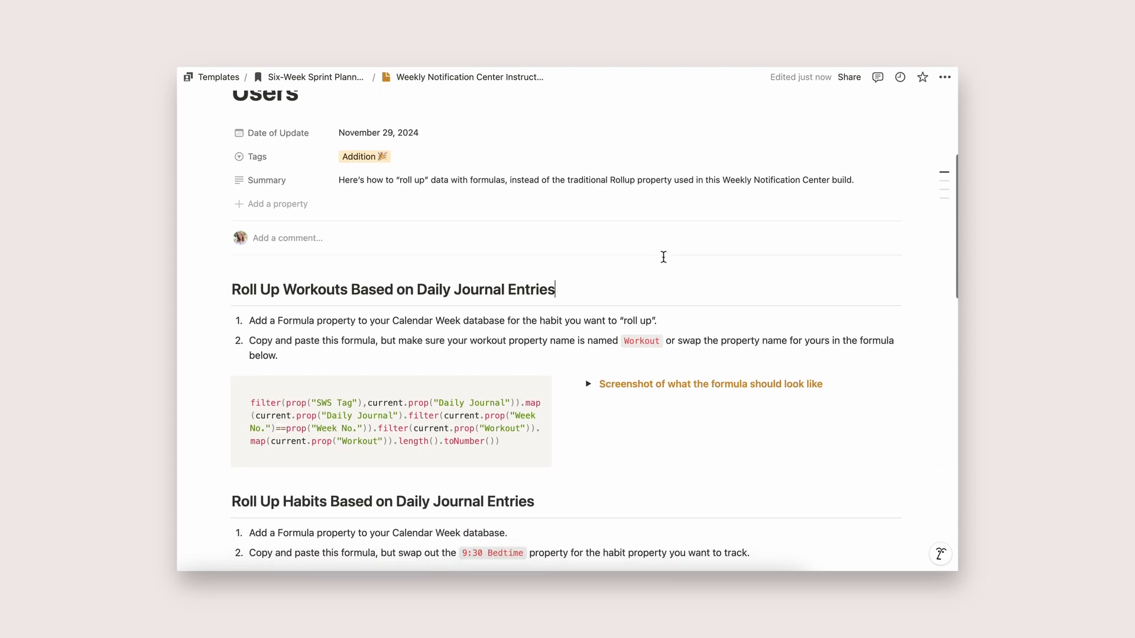
scroll(663, 257, down, 15)
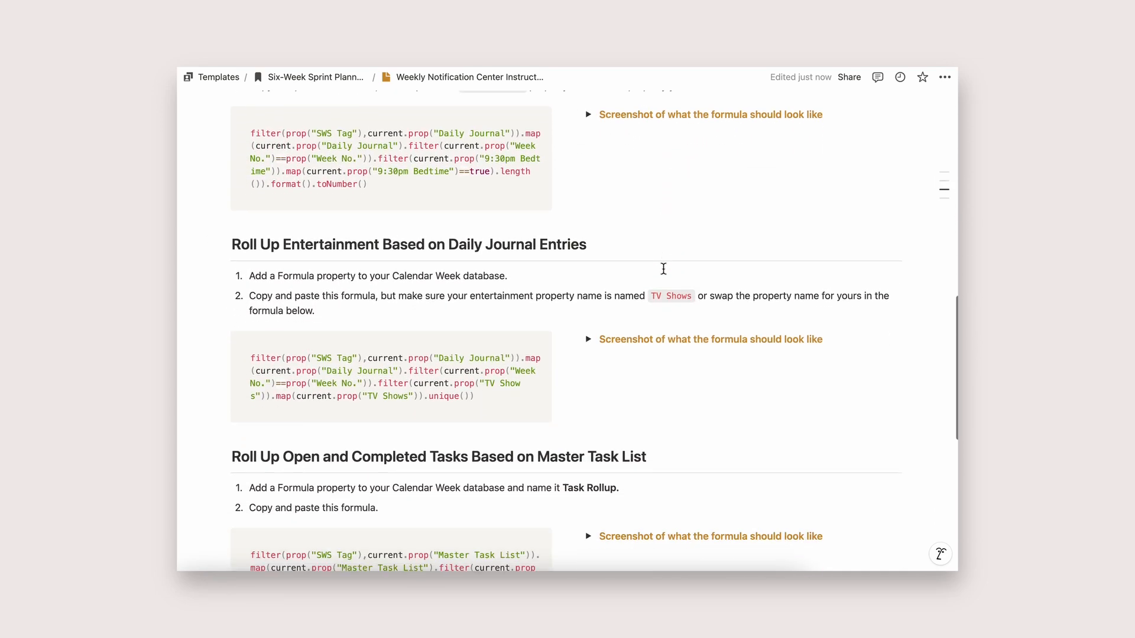
scroll(664, 268, down, 5)
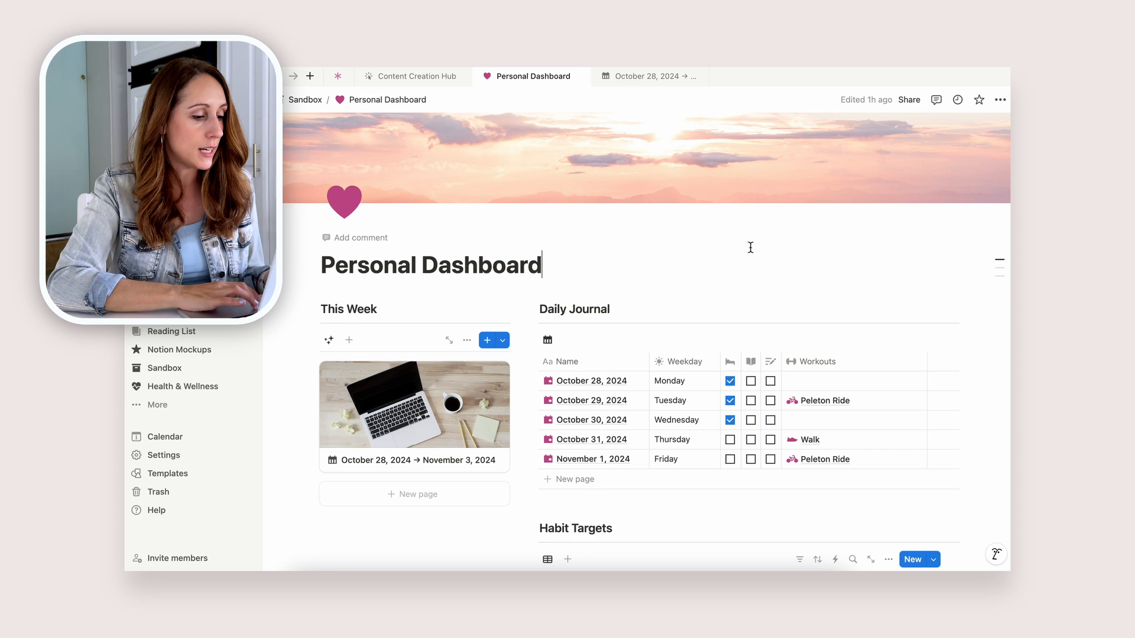
- Open the October 28, 2024 → November 3, 2024 week page and view the visibility options of its Daily Journal property
scroll(751, 247, up, 1)
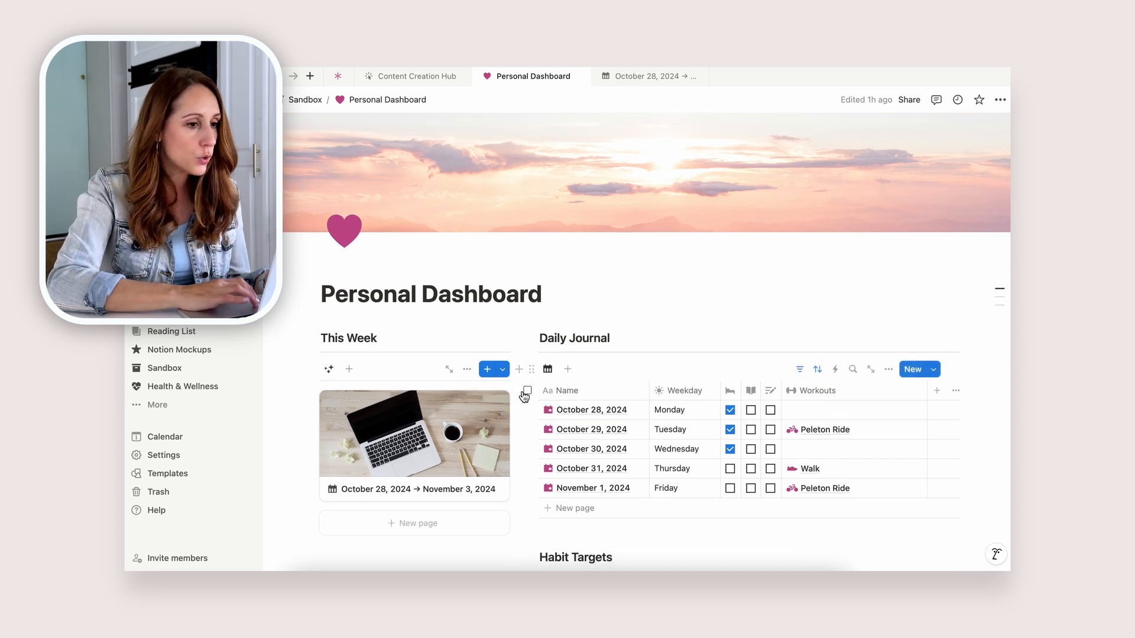
click(646, 79)
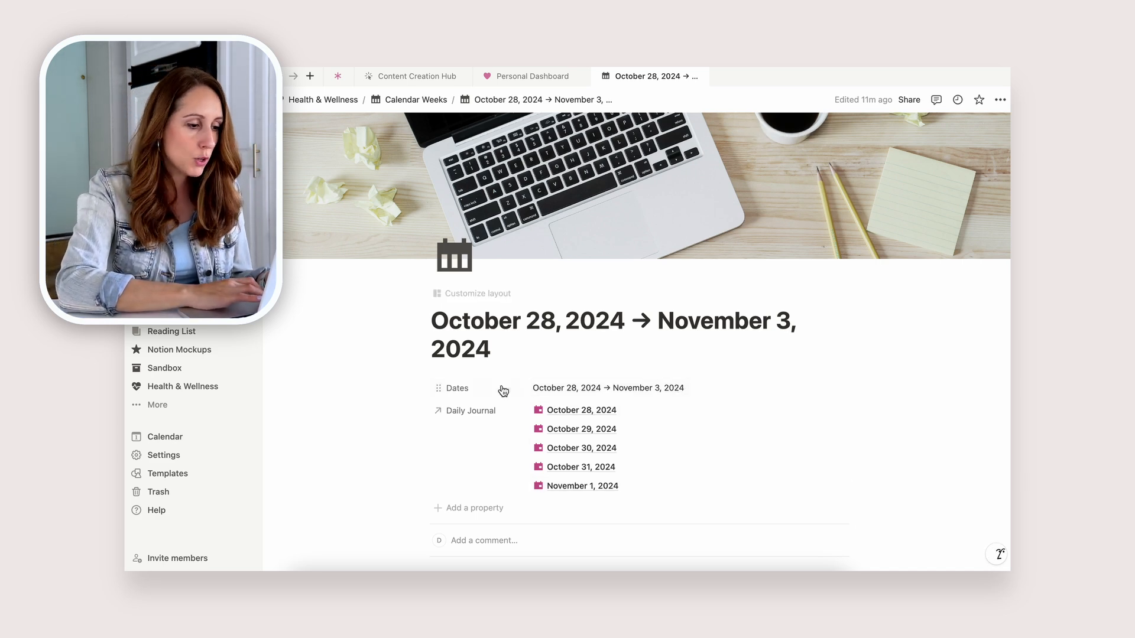
click(466, 413)
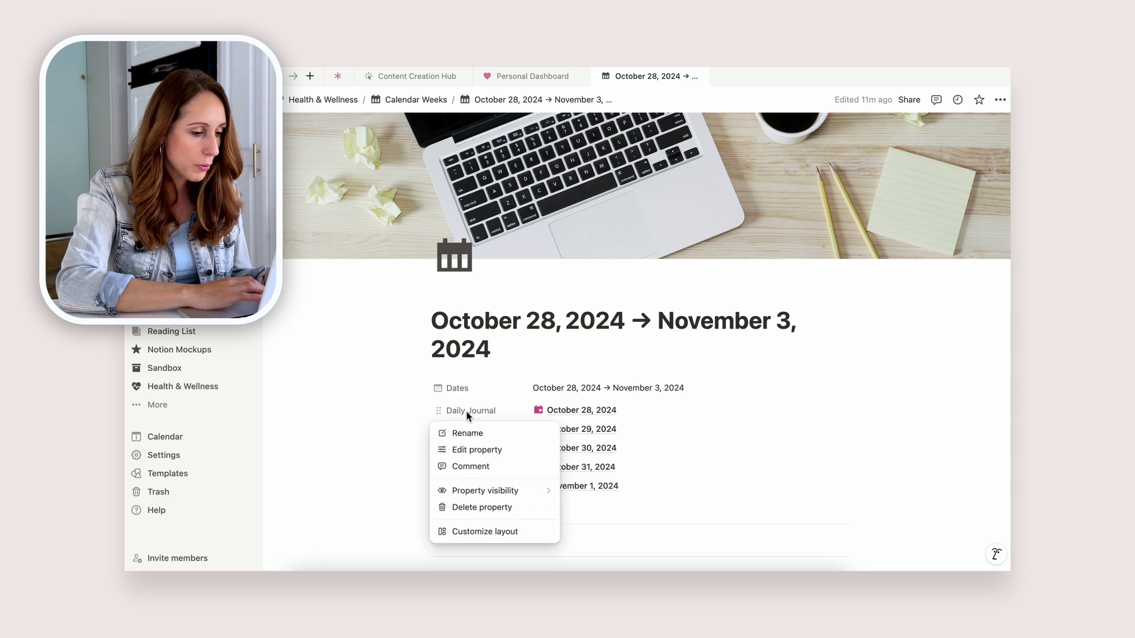
mouse_move(478, 489)
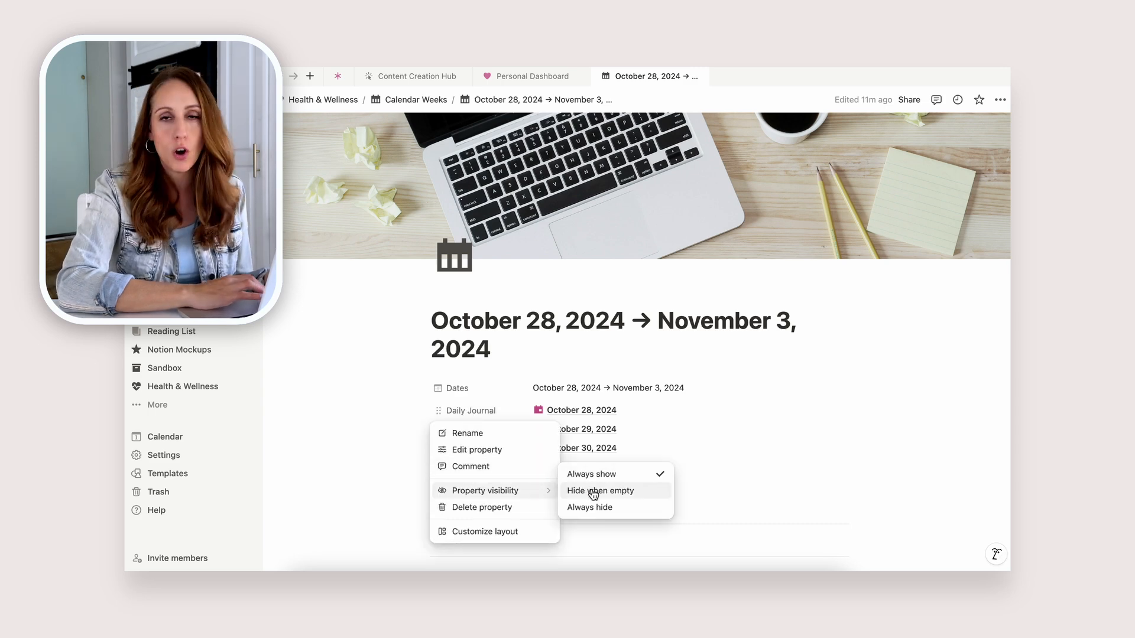
click(834, 365)
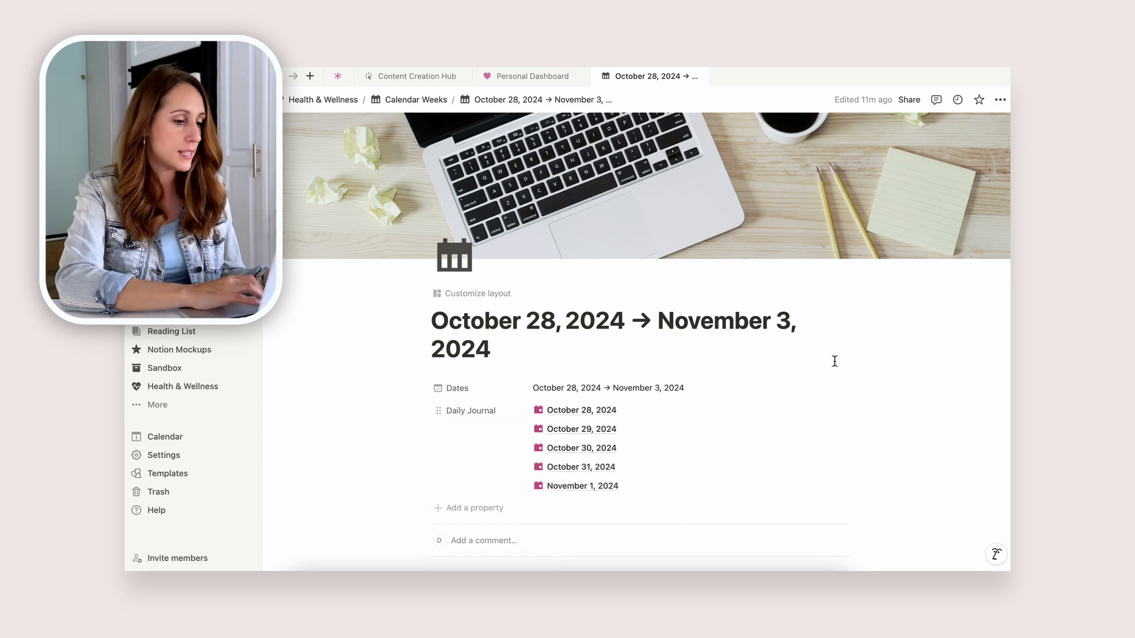
- Add a rollup property named Workout Rollup to the October 28, 2024 → November 3, 2024 week page
click(451, 509)
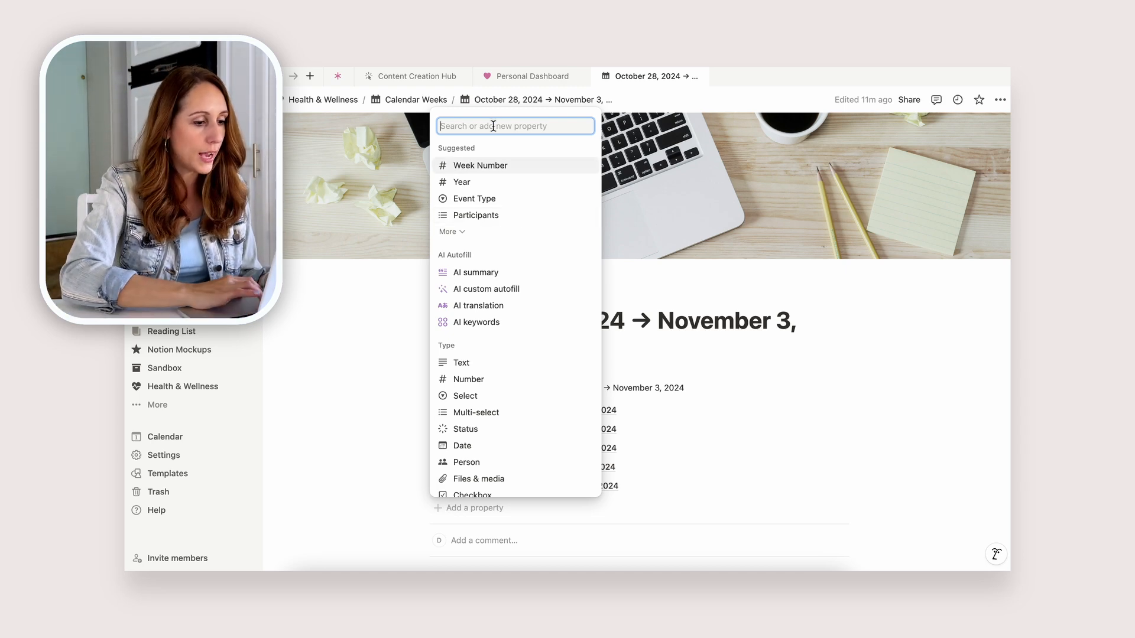
text(roll)
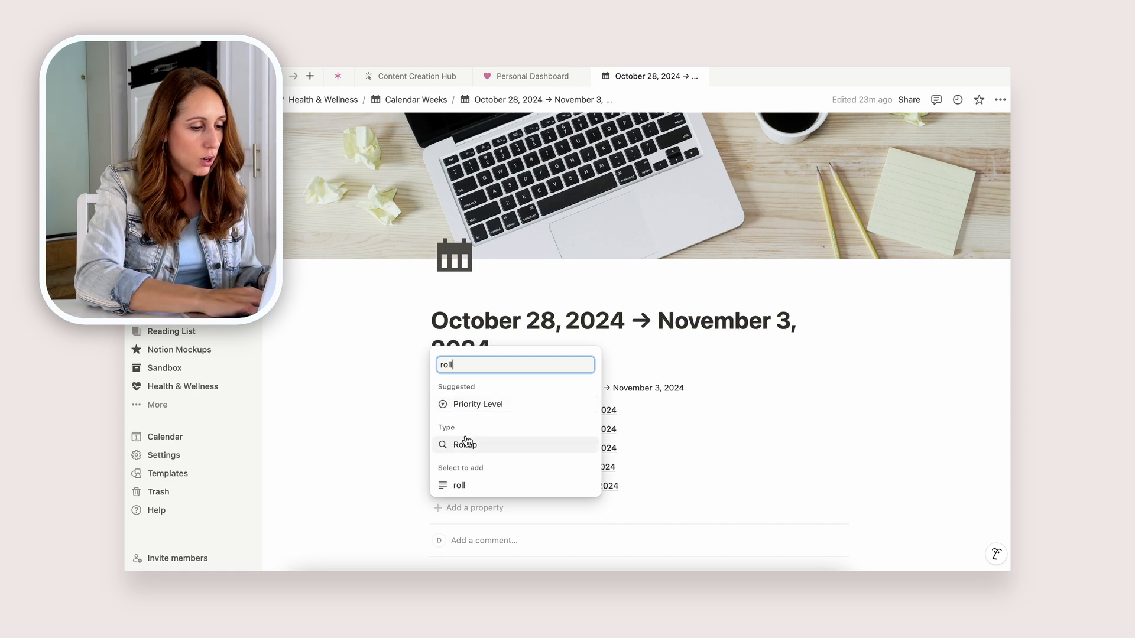
click(466, 444)
text(Workout Rollup)
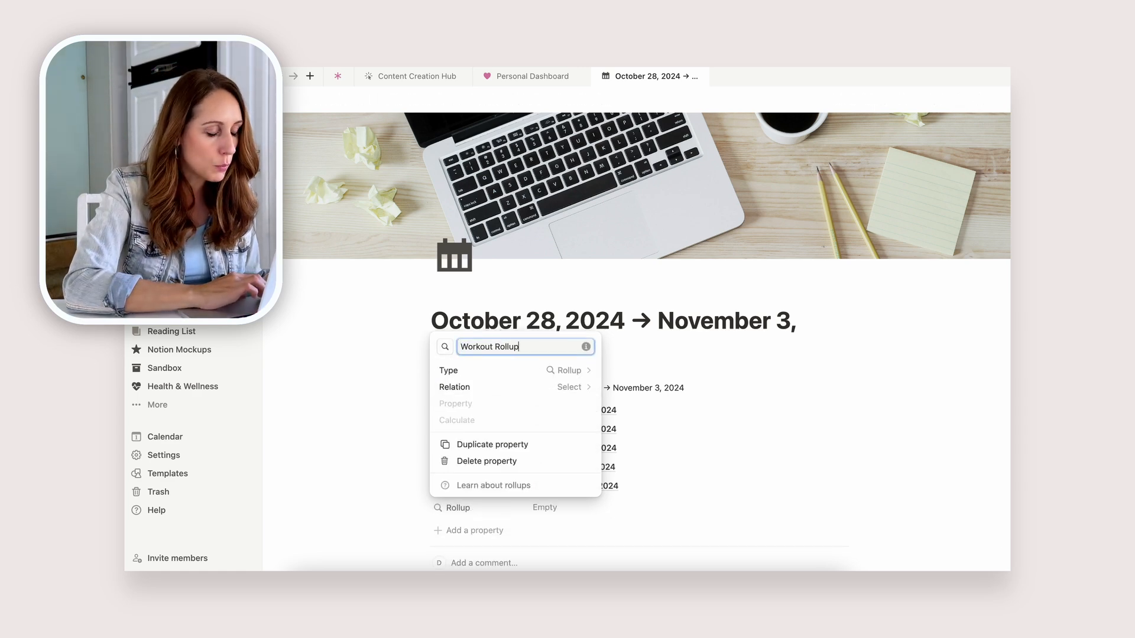
- Configure the Workout Rollup to use the Daily Journal relation and its Workouts property
click(569, 387)
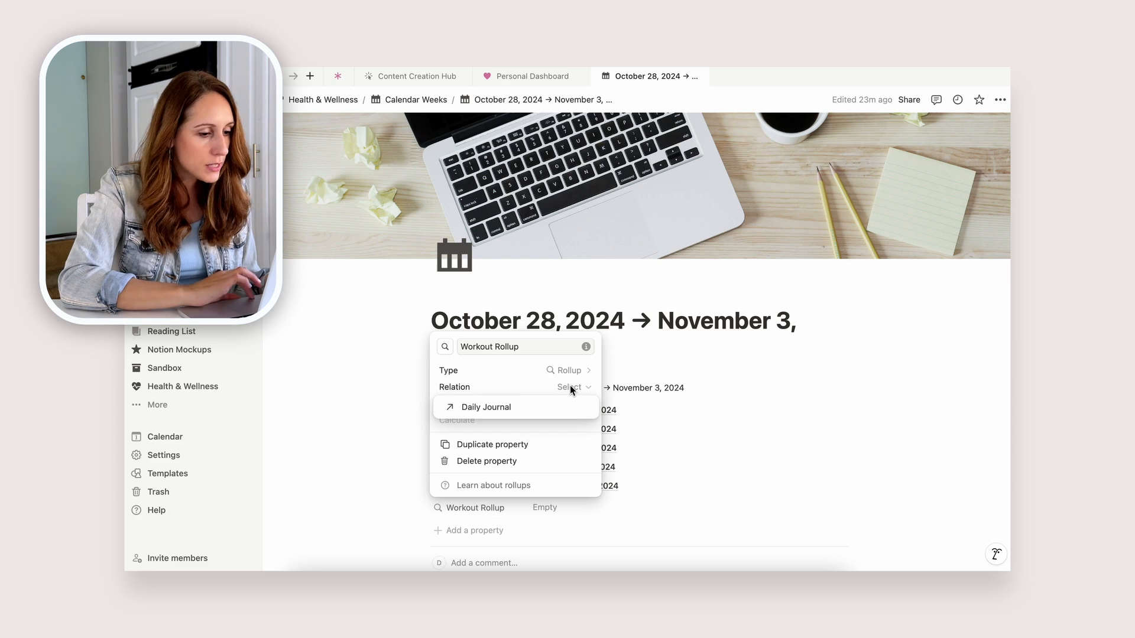
click(532, 409)
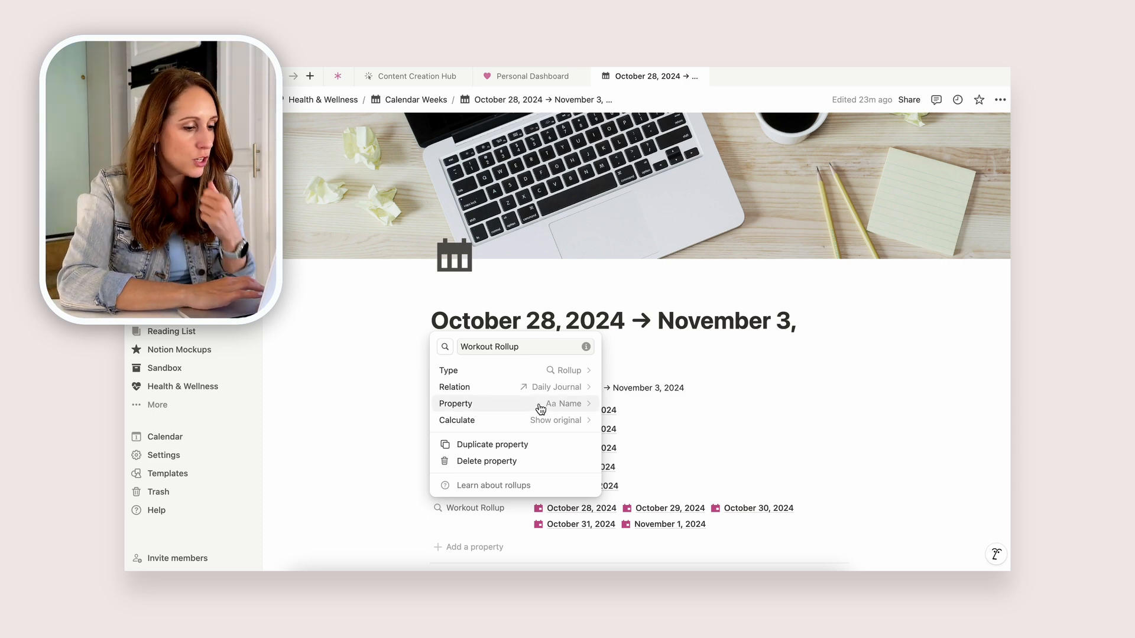
click(549, 407)
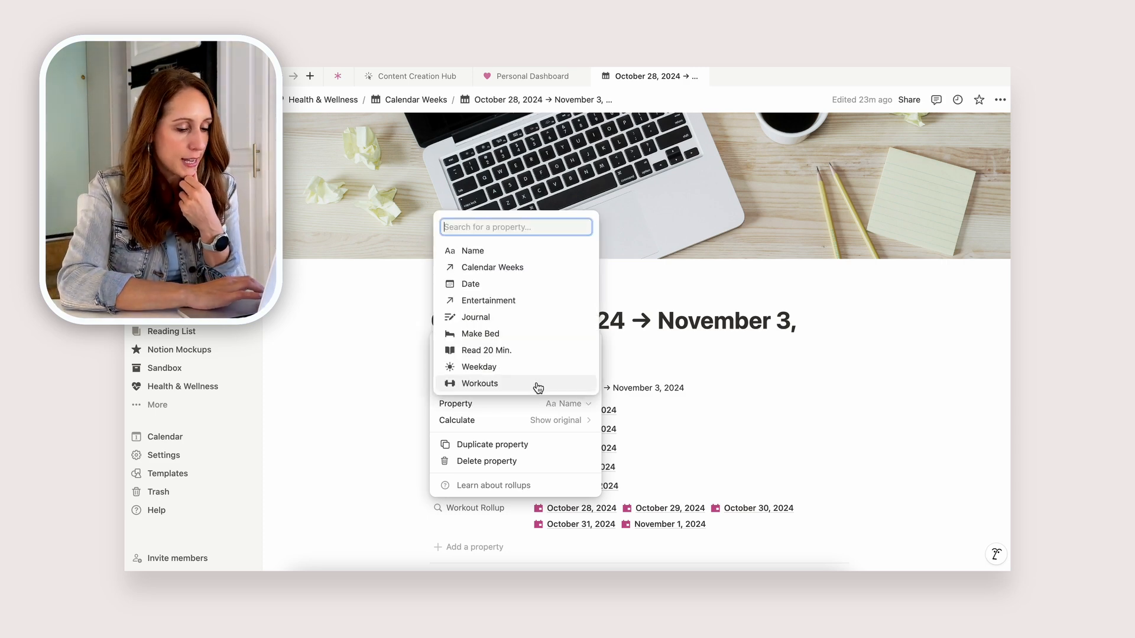
click(539, 384)
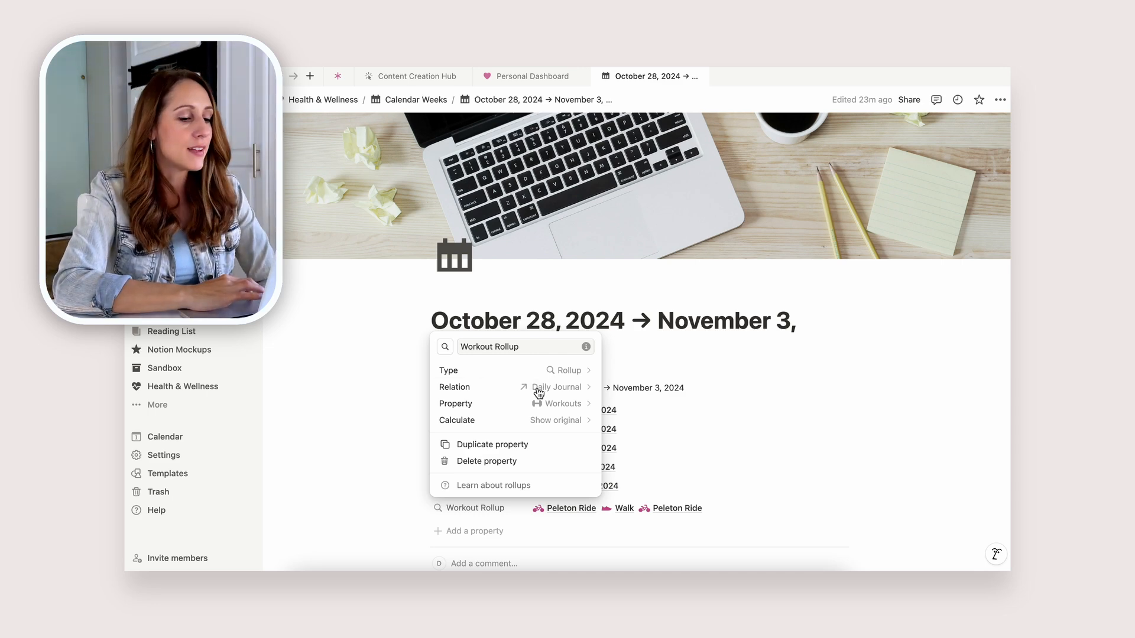
- Set the Workout Rollup's calculation to Count not empty
click(545, 419)
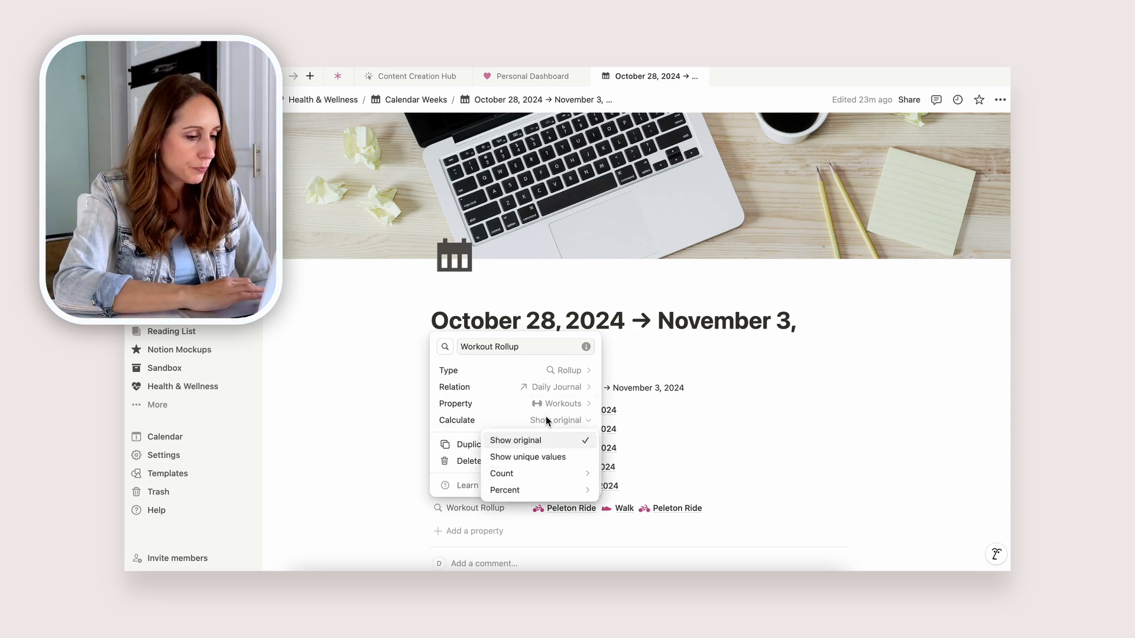
mouse_move(545, 477)
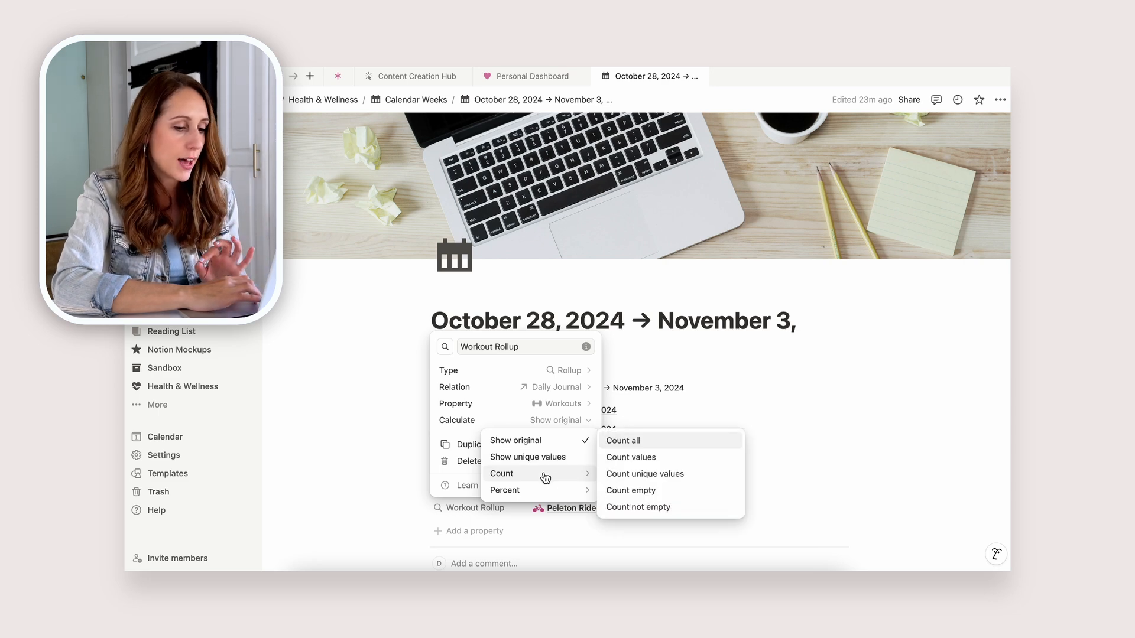
click(629, 507)
click(800, 424)
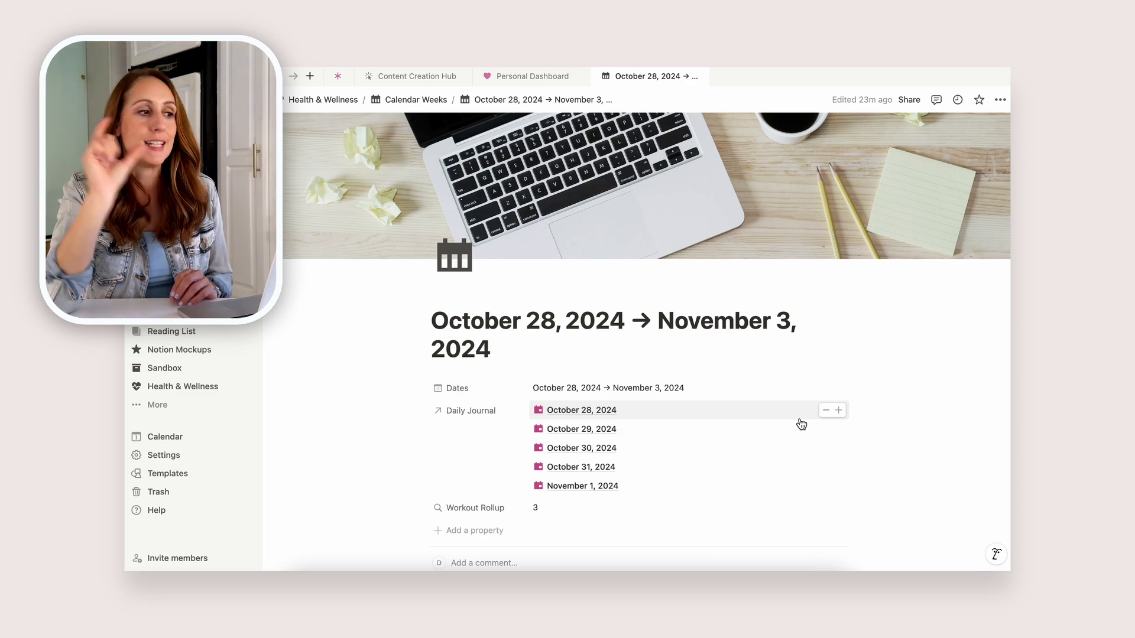
- Switch to the private Personal Dashboard and examine the habits, biz and entertainment messages on the weekly notification card
click(337, 76)
scroll(434, 348, down, 3)
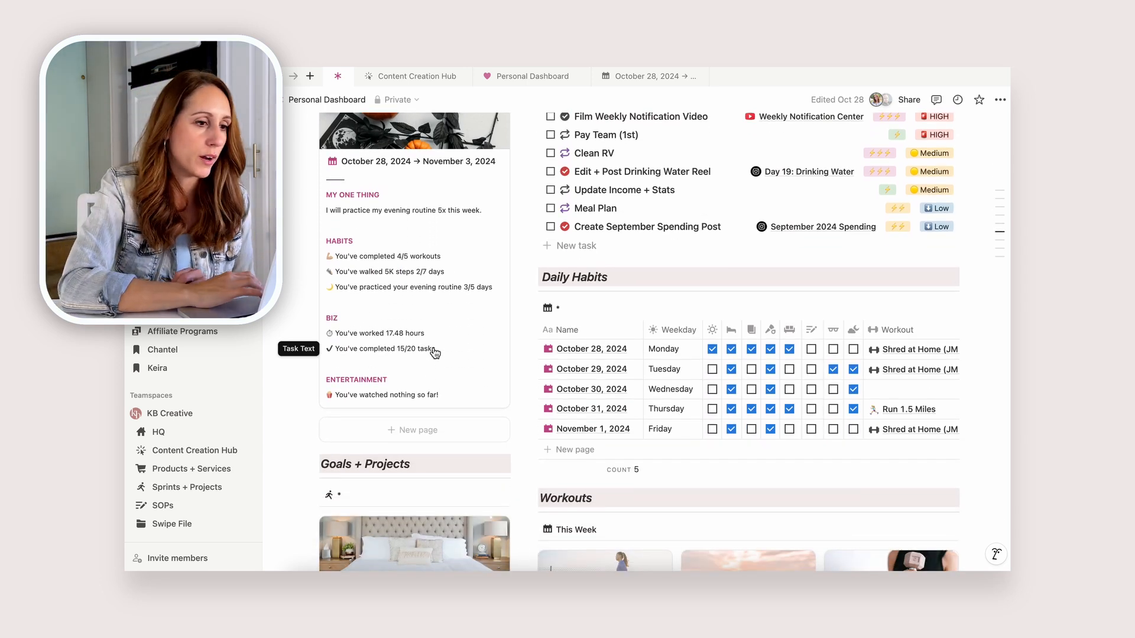
- Add a formula property named Workout Text to the October 28, 2024 → November 3, 2024 week page
click(604, 77)
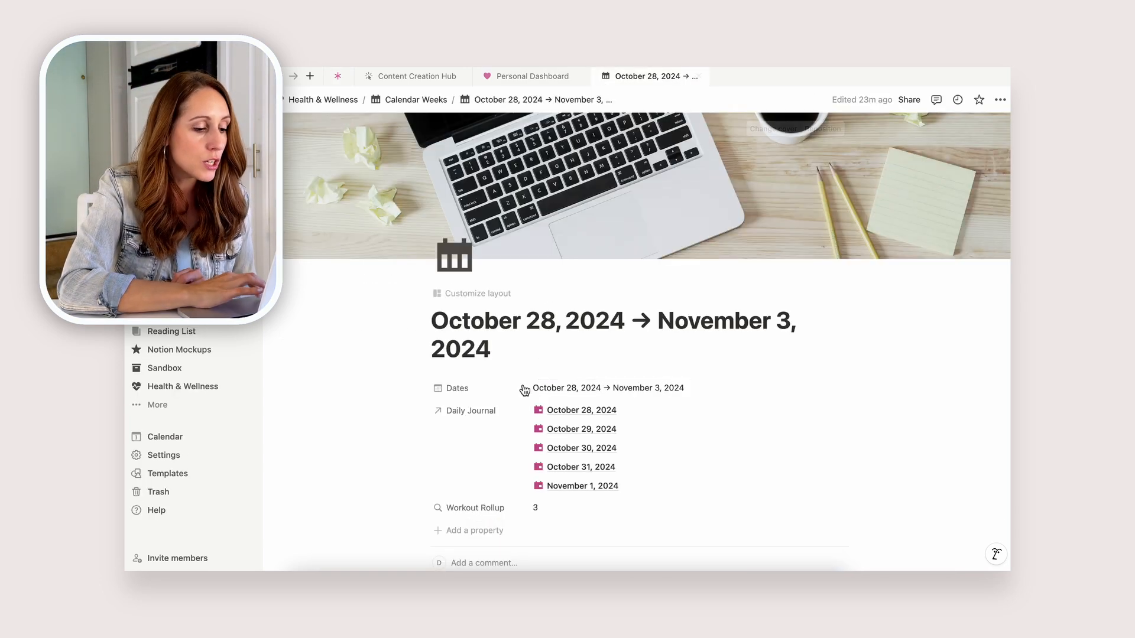
click(471, 532)
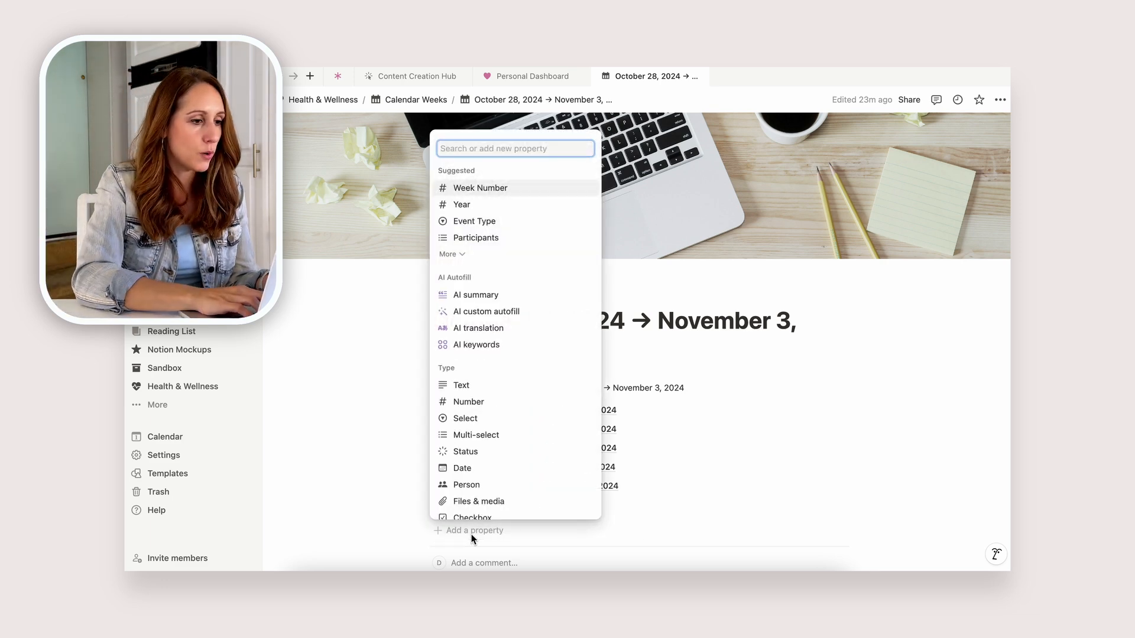
text(form)
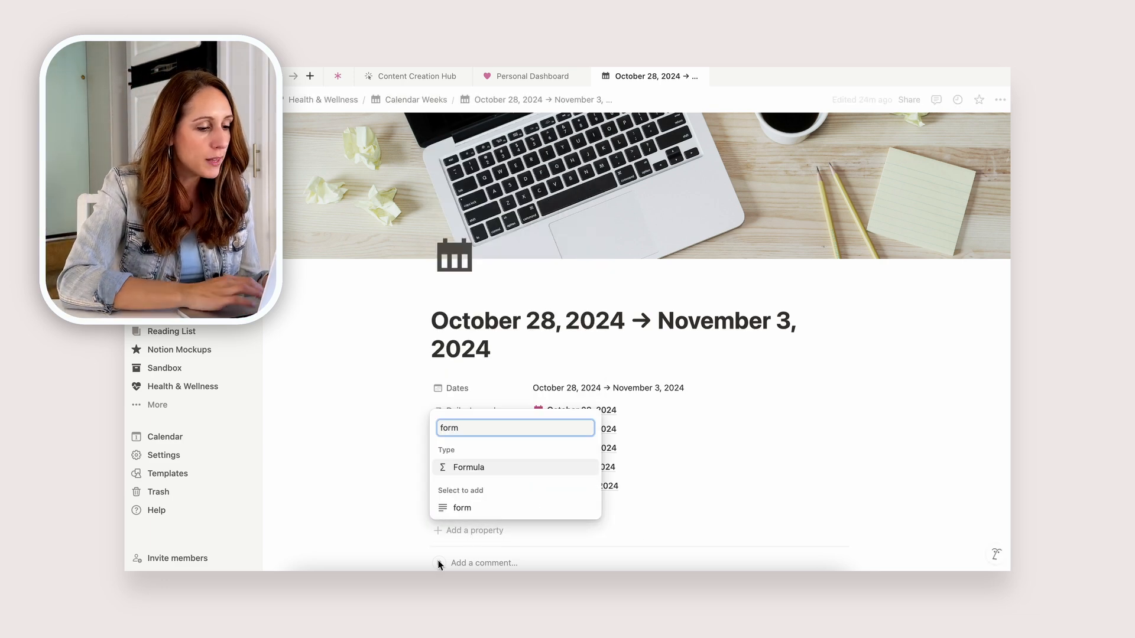
click(474, 466)
text(Wow)
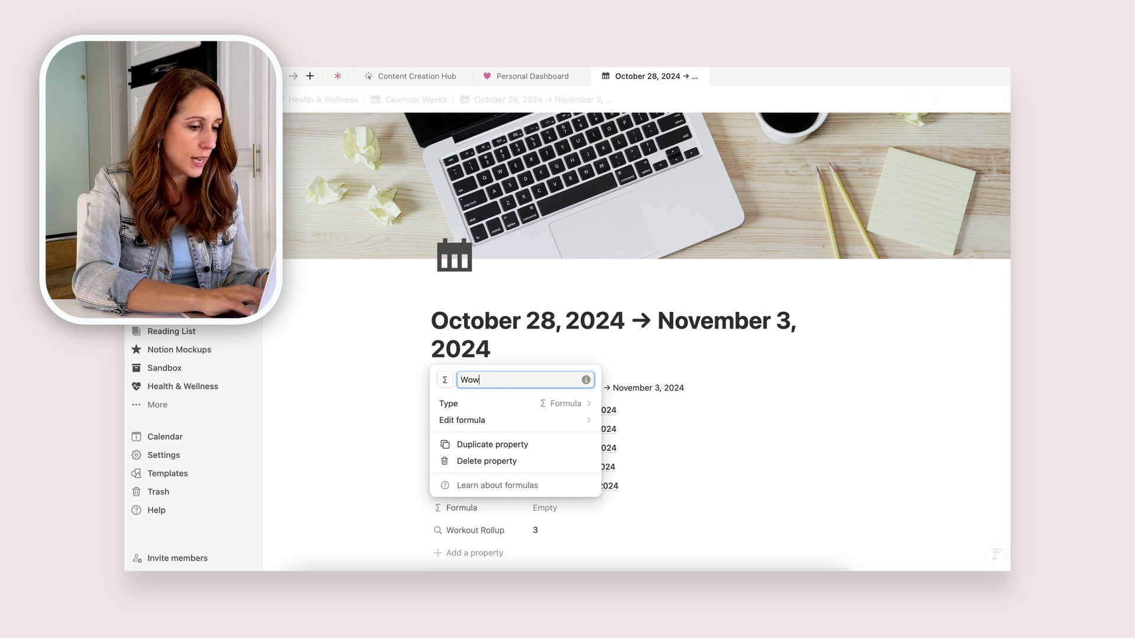
text(rkText)
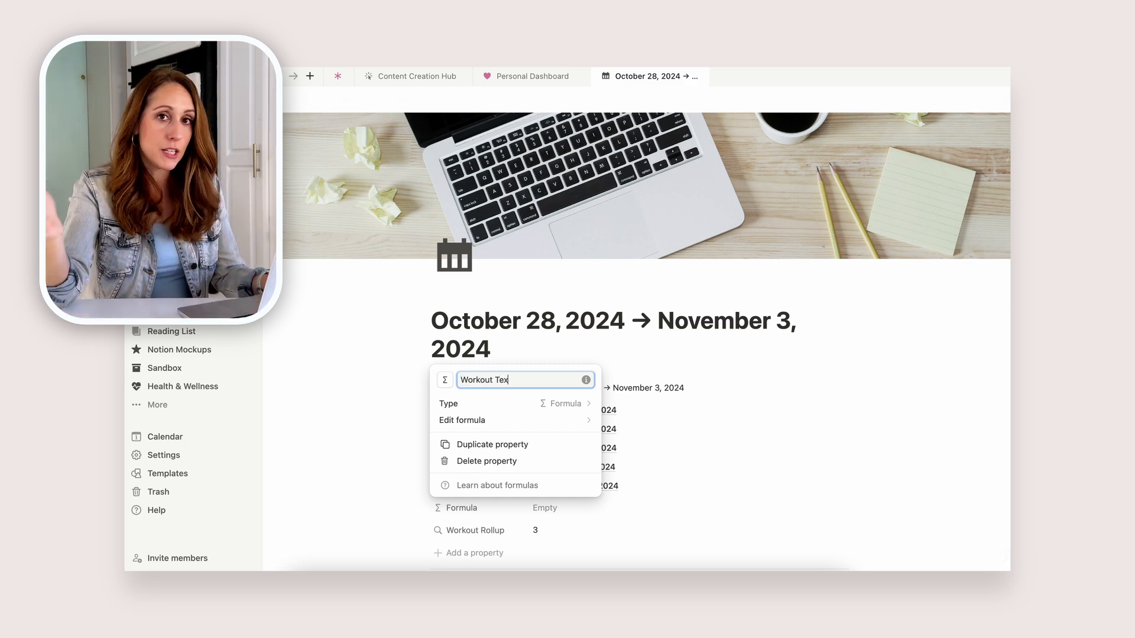
- Start the Workout Text formula with the quoted string "You've completed ", including a trailing space
click(539, 420)
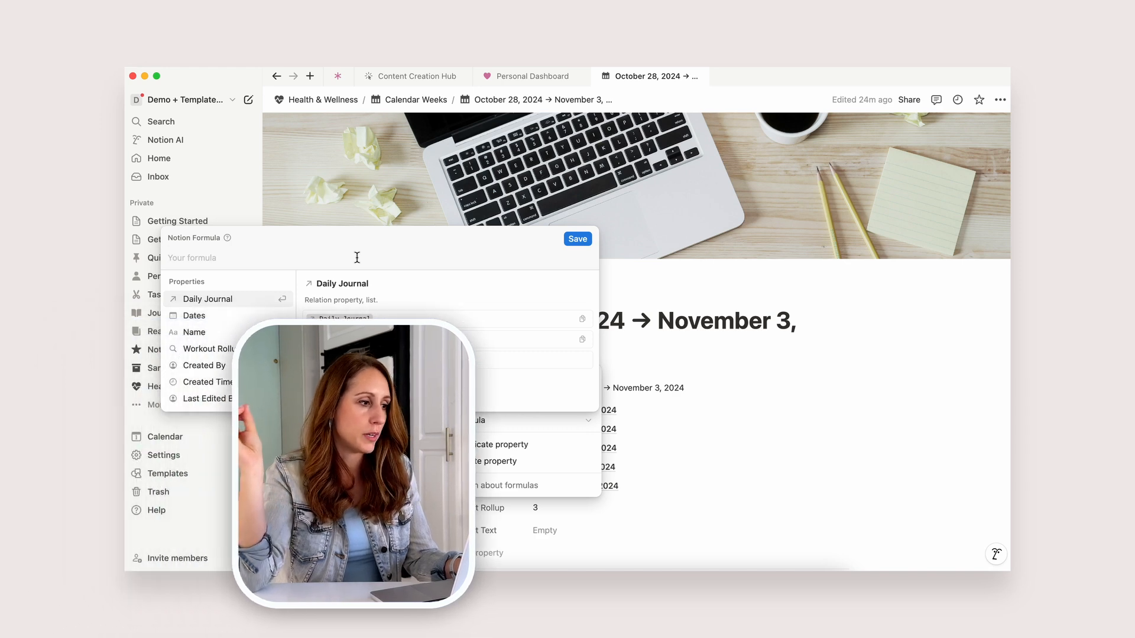
text("You have completed)
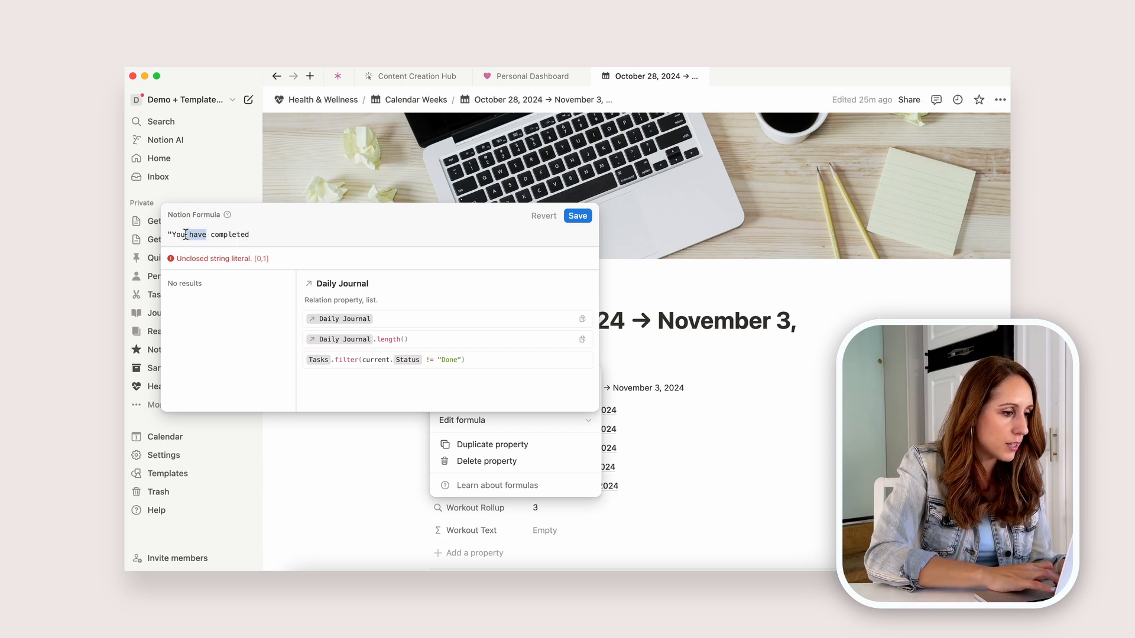
text('ve)
click(266, 234)
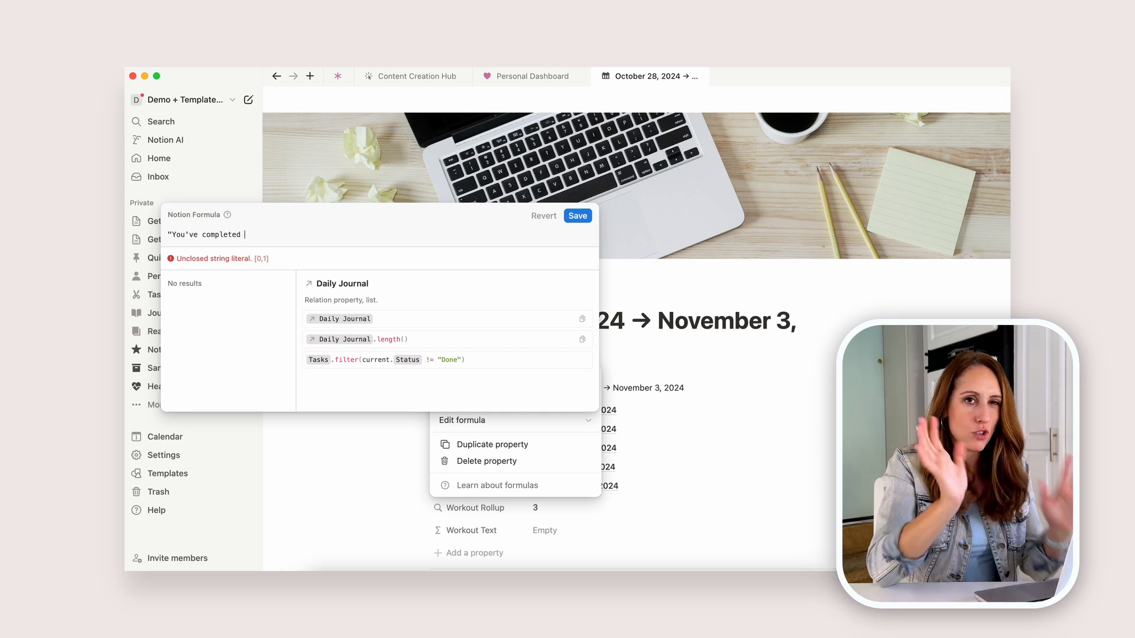
text(")
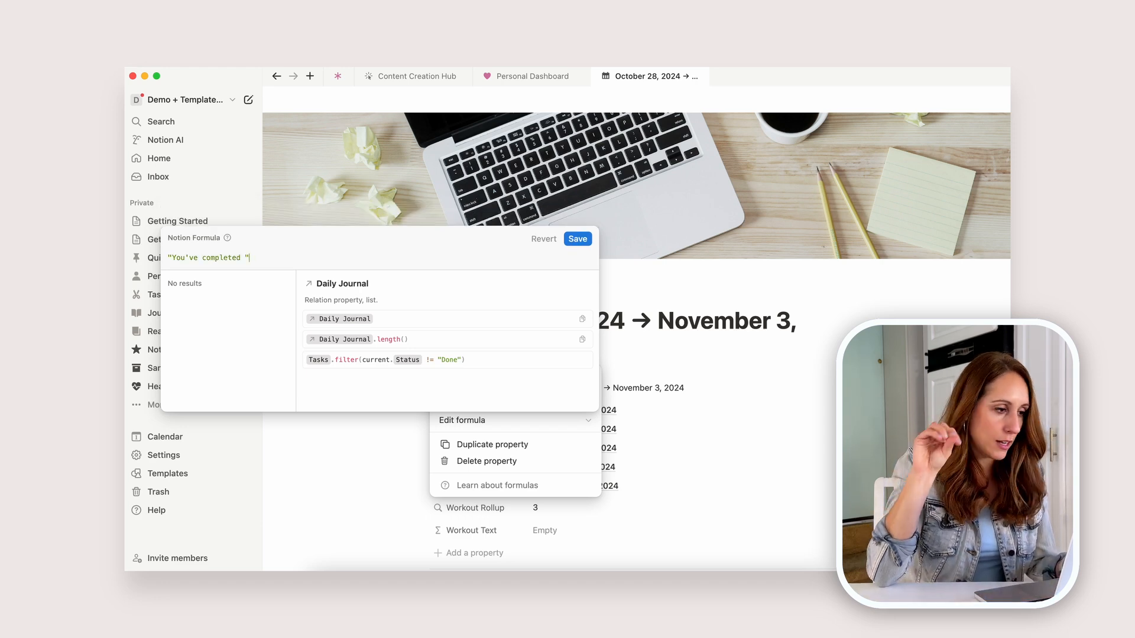
- Append the Workout Rollup property and the string " workouts" with plus signs to the Workout Text formula and save it
text(+)
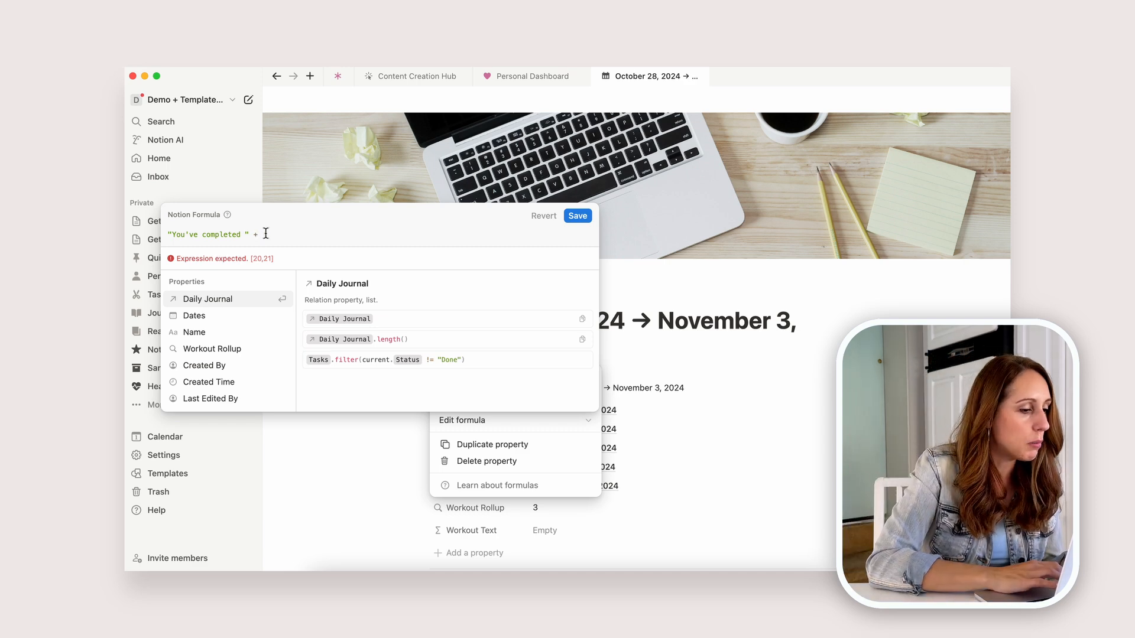
click(199, 348)
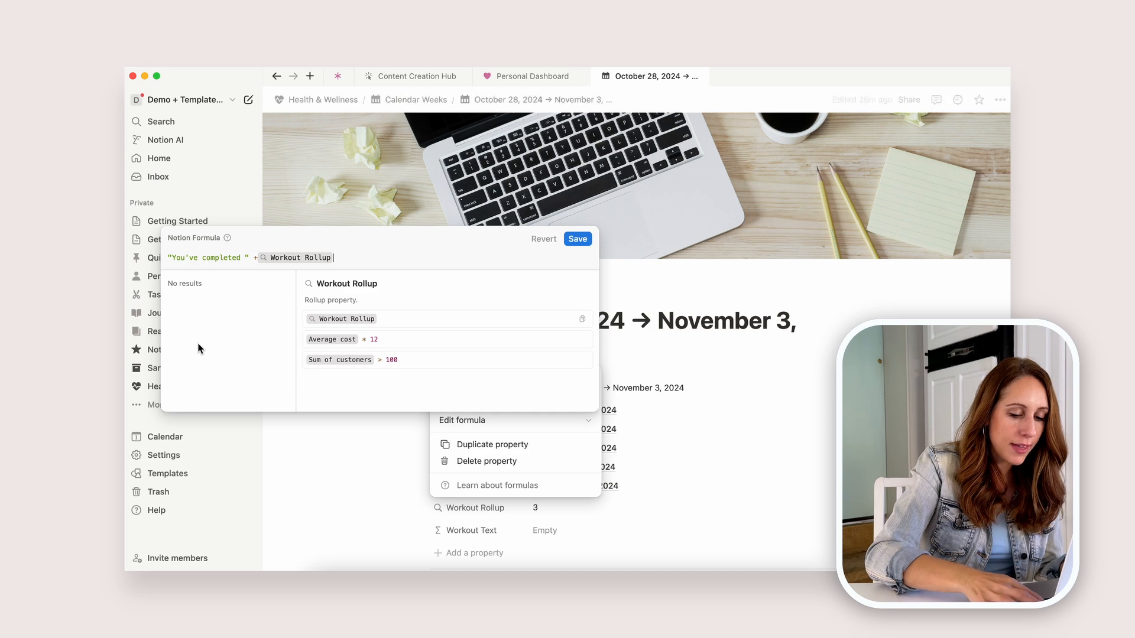
text(+ )
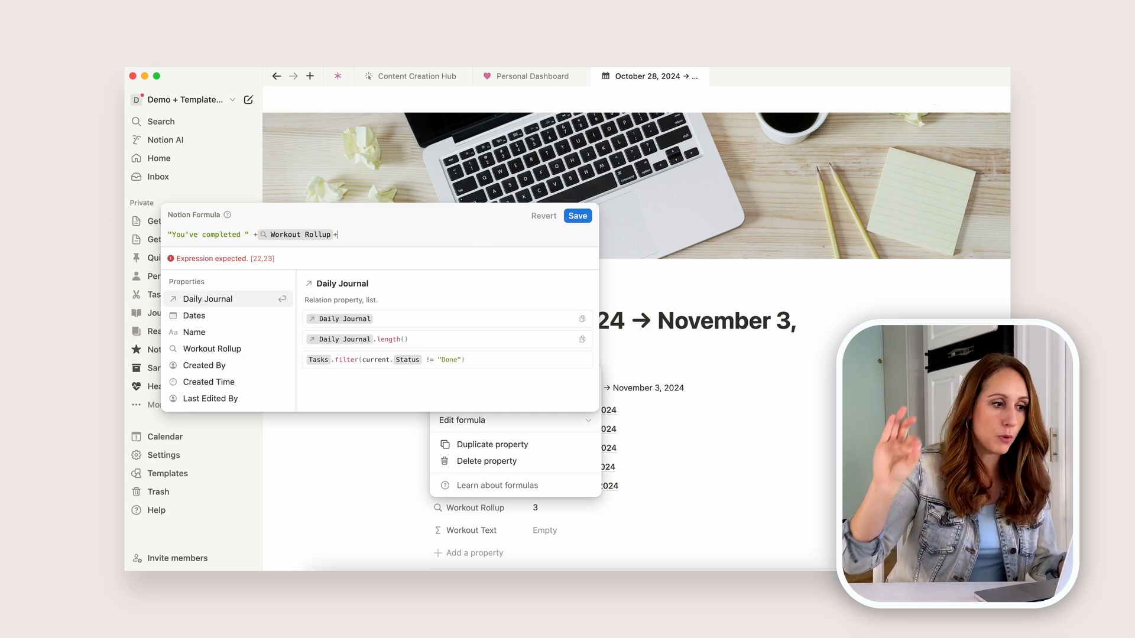
text(")
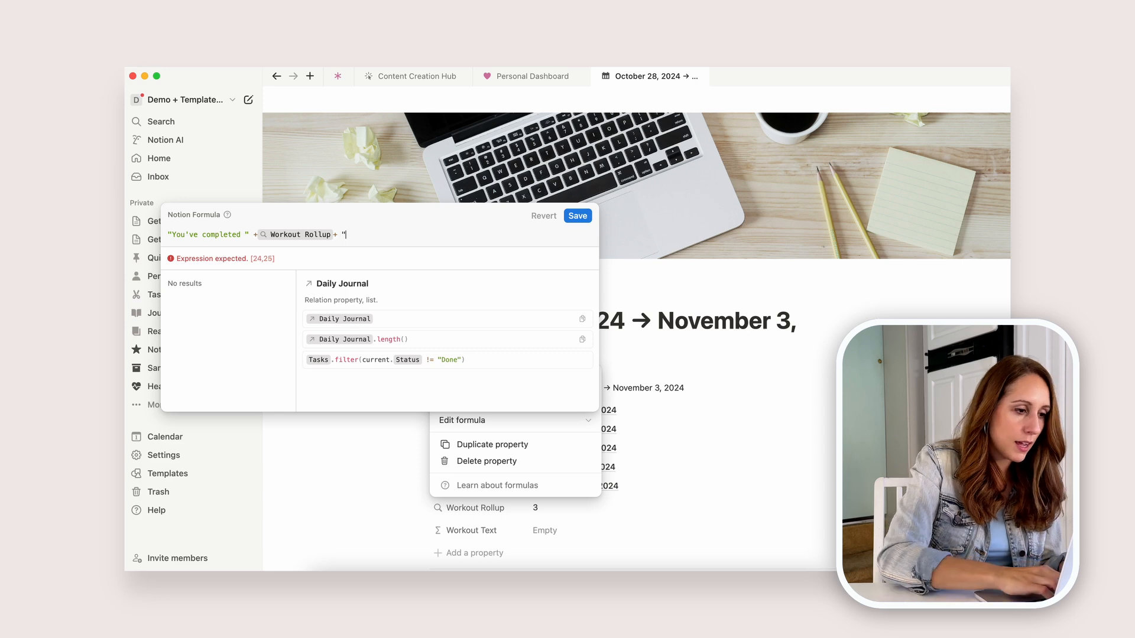
text( workouts")
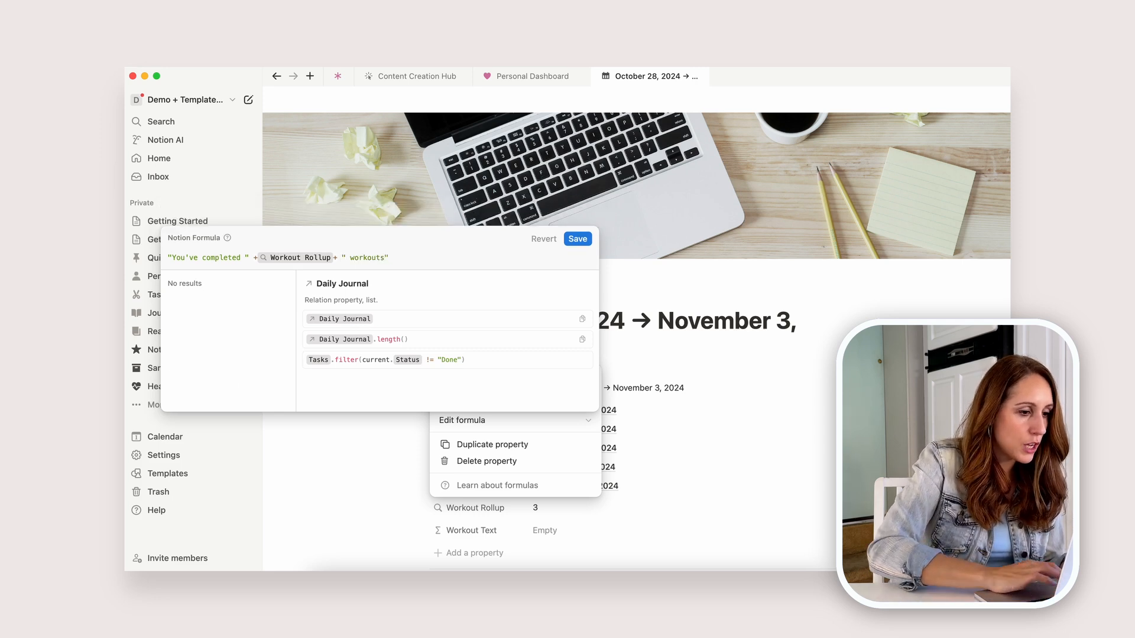
click(577, 239)
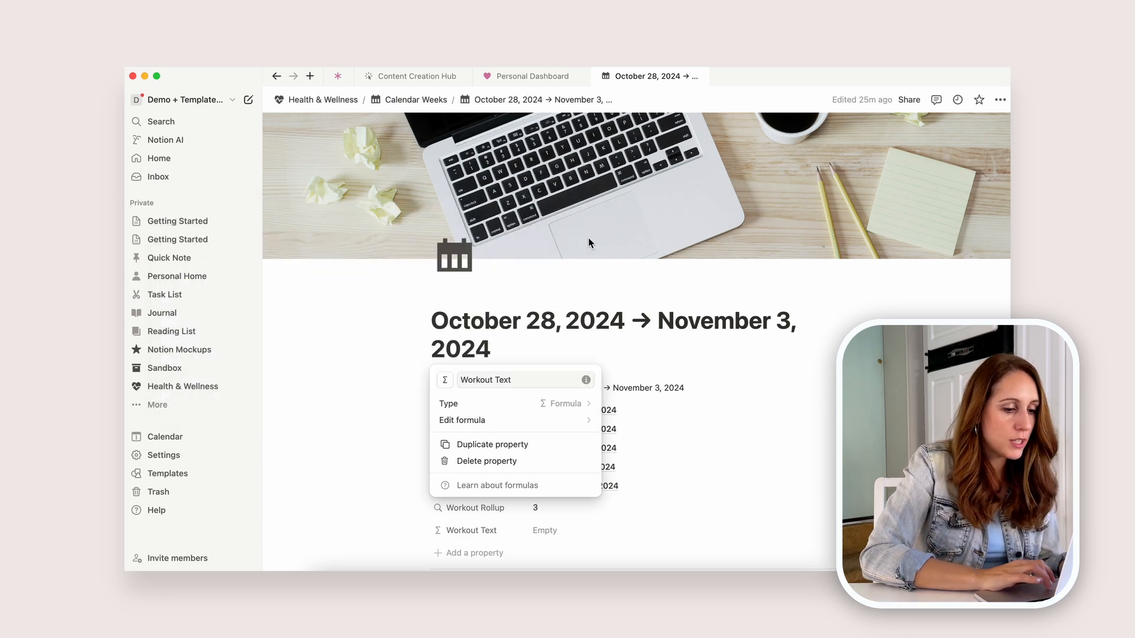
click(827, 416)
scroll(666, 529, down, 2)
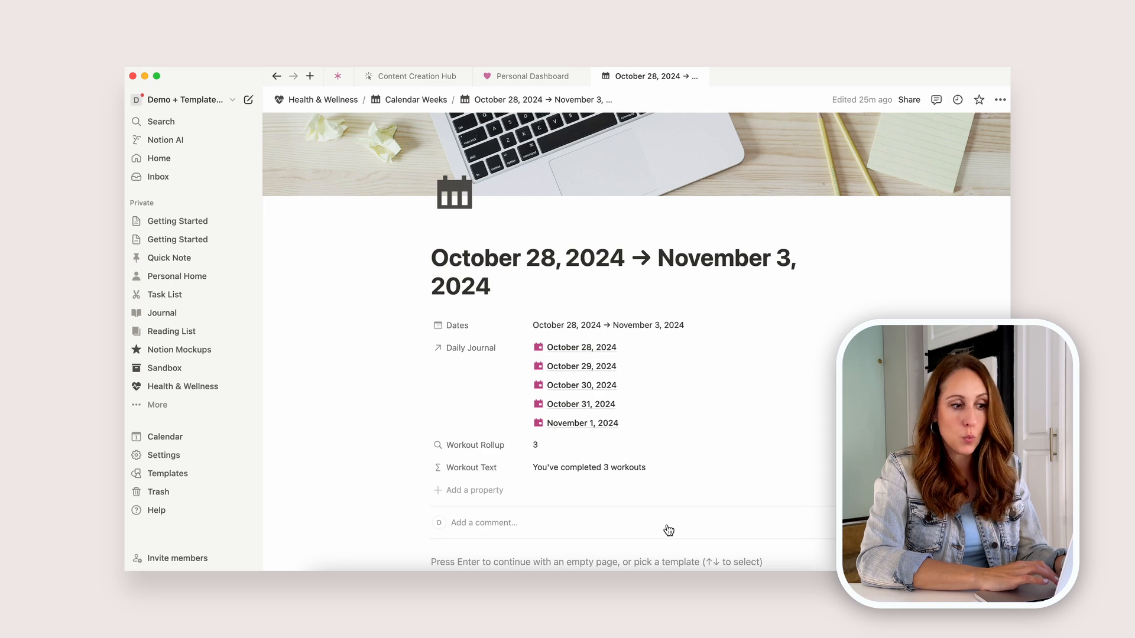
- Show the Workout Text property on the This Week gallery card of the sandbox Personal Dashboard
click(548, 77)
scroll(529, 335, down, 1)
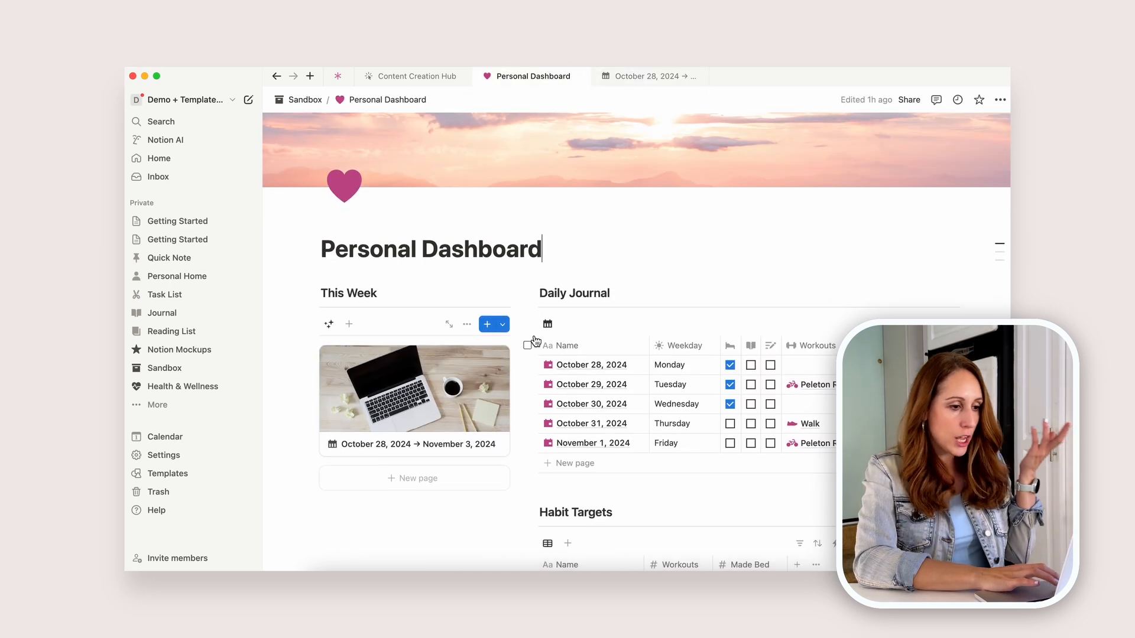
click(470, 325)
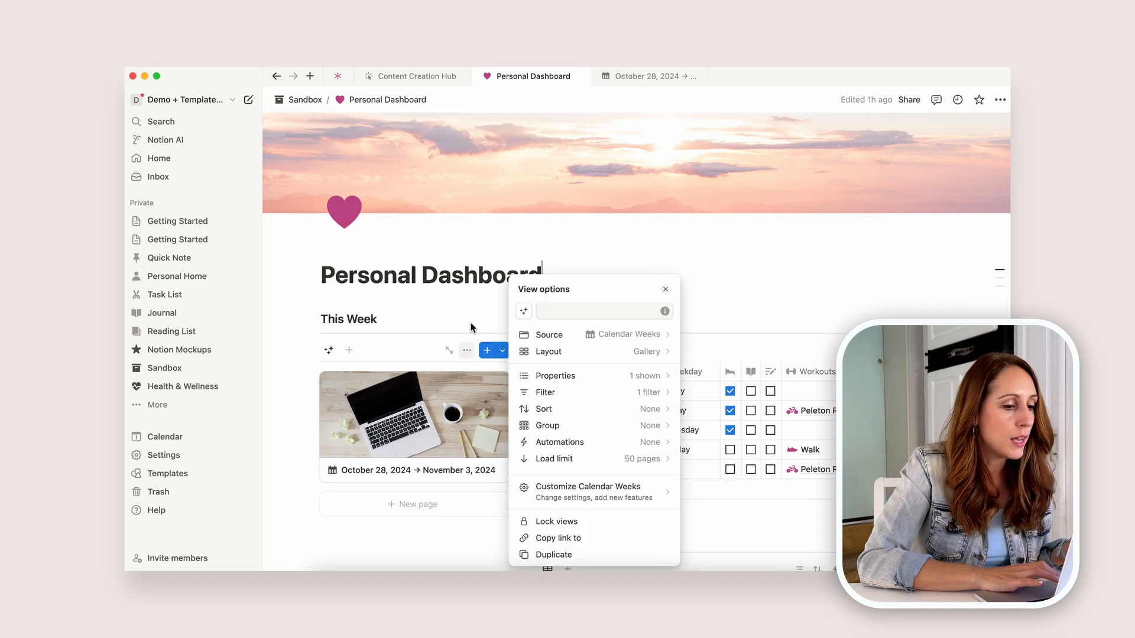
click(607, 373)
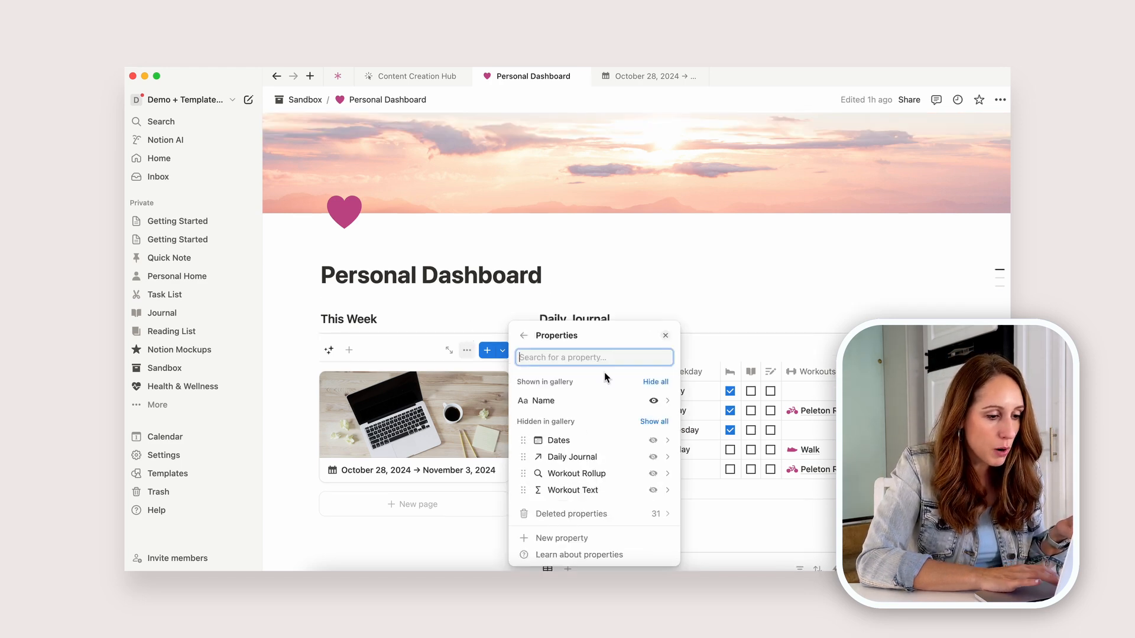
click(653, 491)
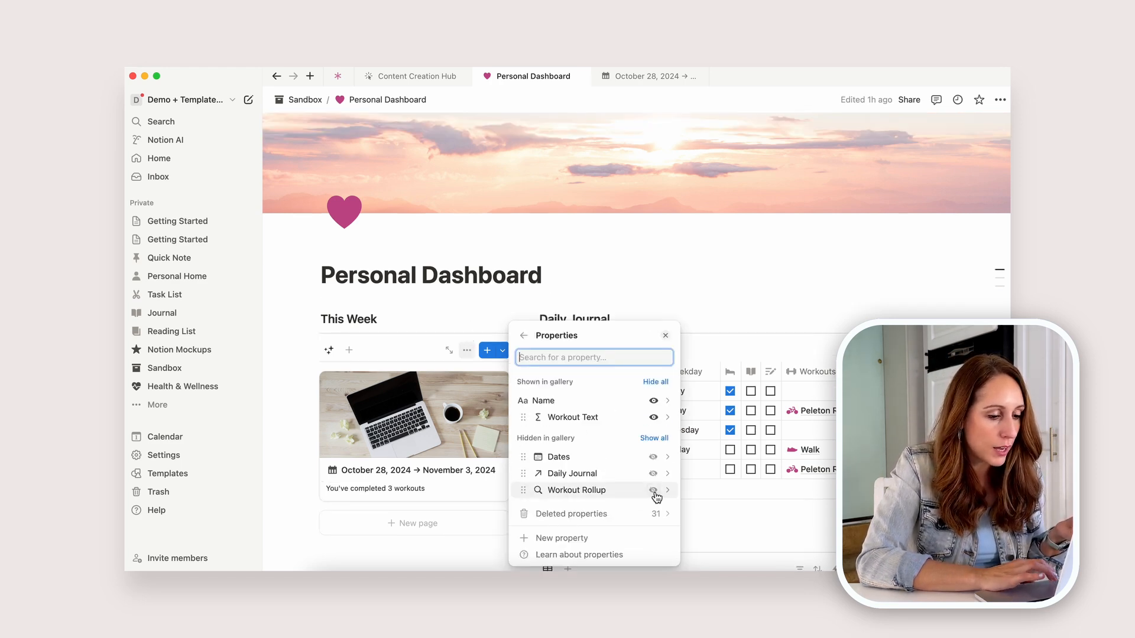
click(736, 253)
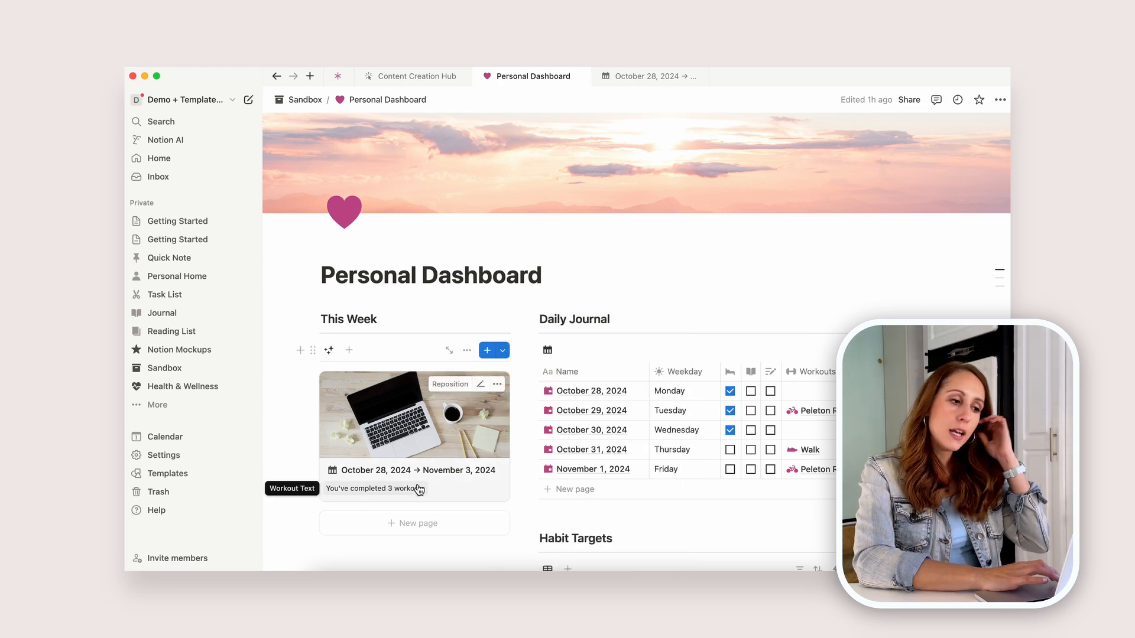
- Insert a flexed bicep emoji before "You've completed" in the week page's Workout Text formula and save it
click(629, 75)
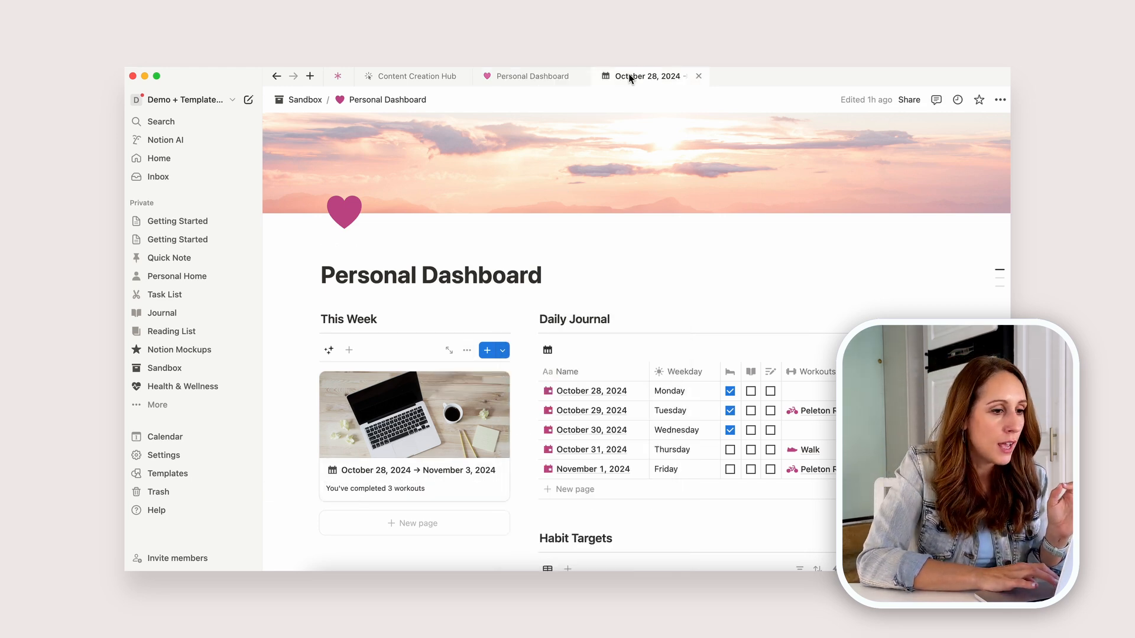
click(537, 467)
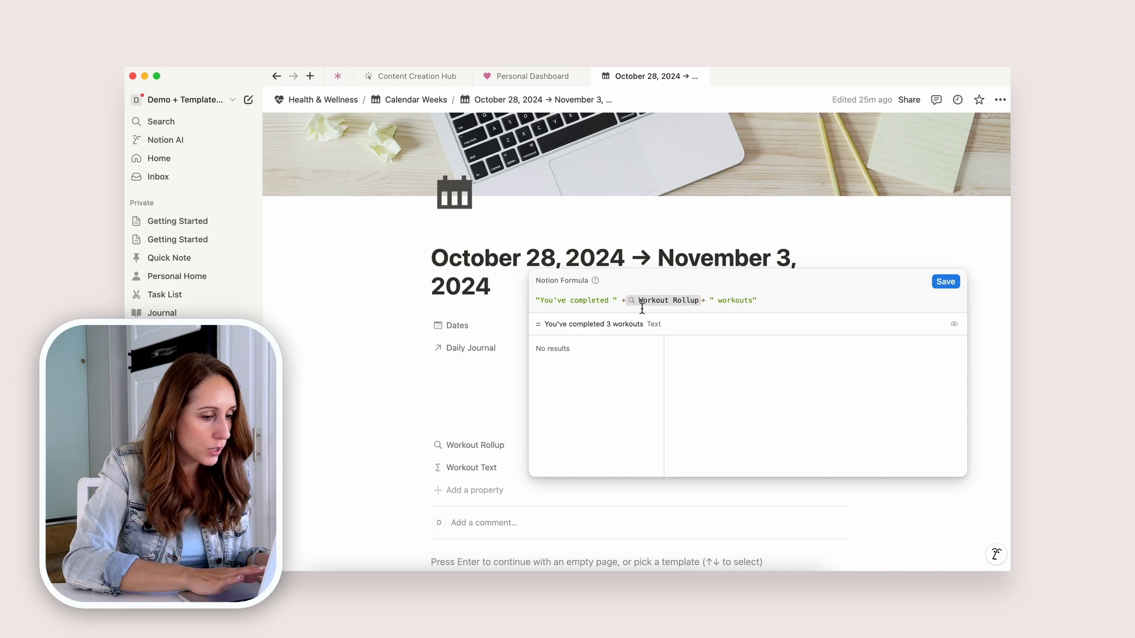
key(ctrl+super+space)
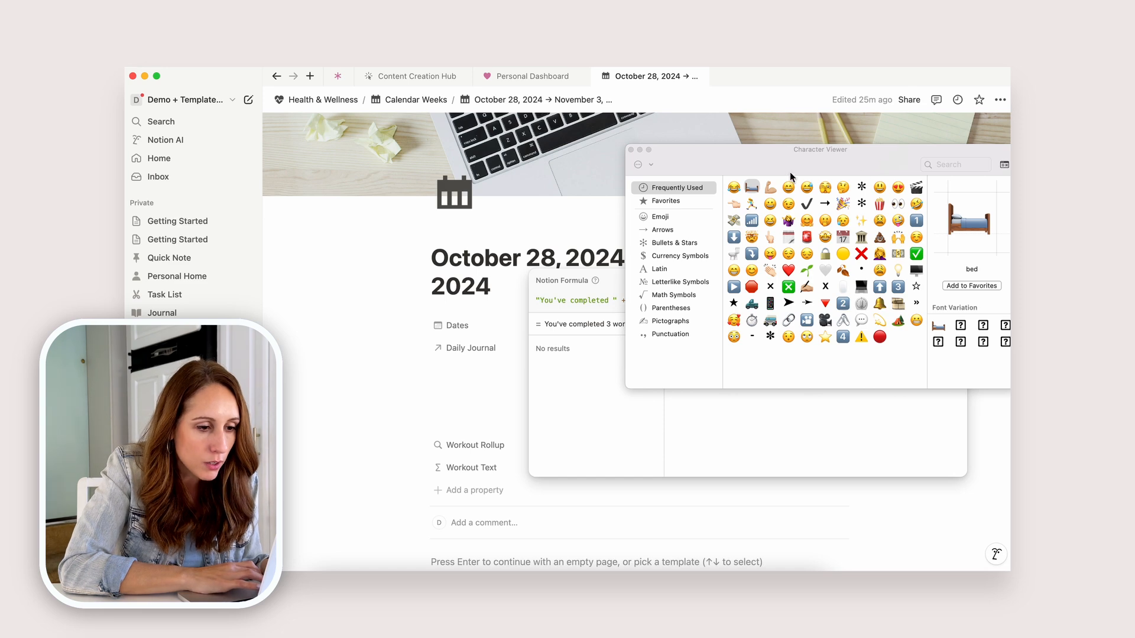
double_click(770, 187)
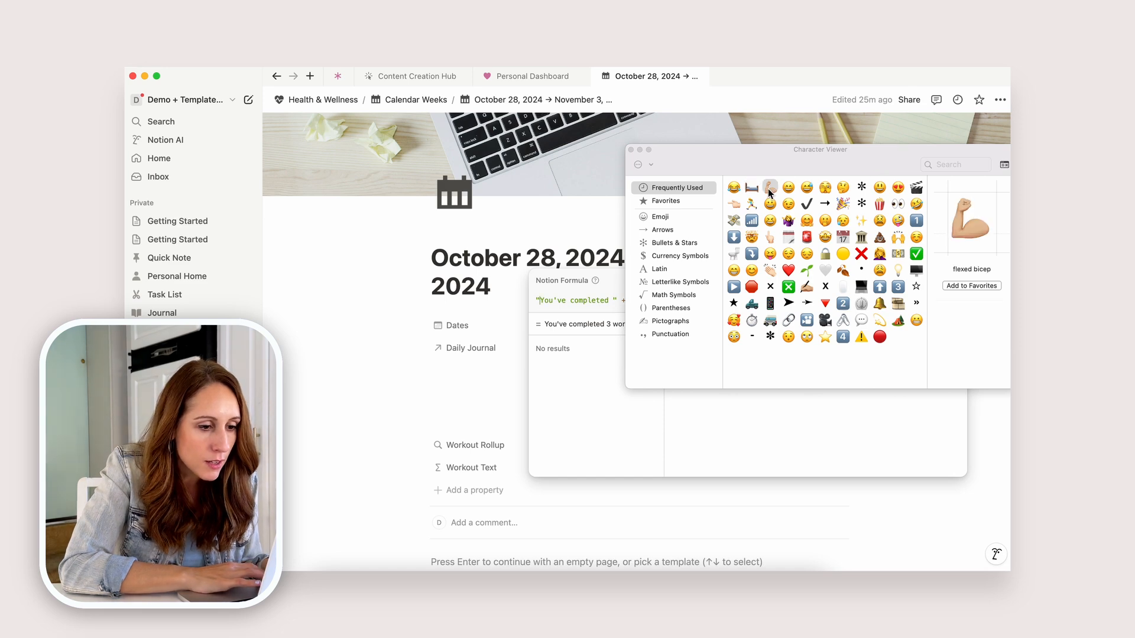
click(631, 156)
click(630, 149)
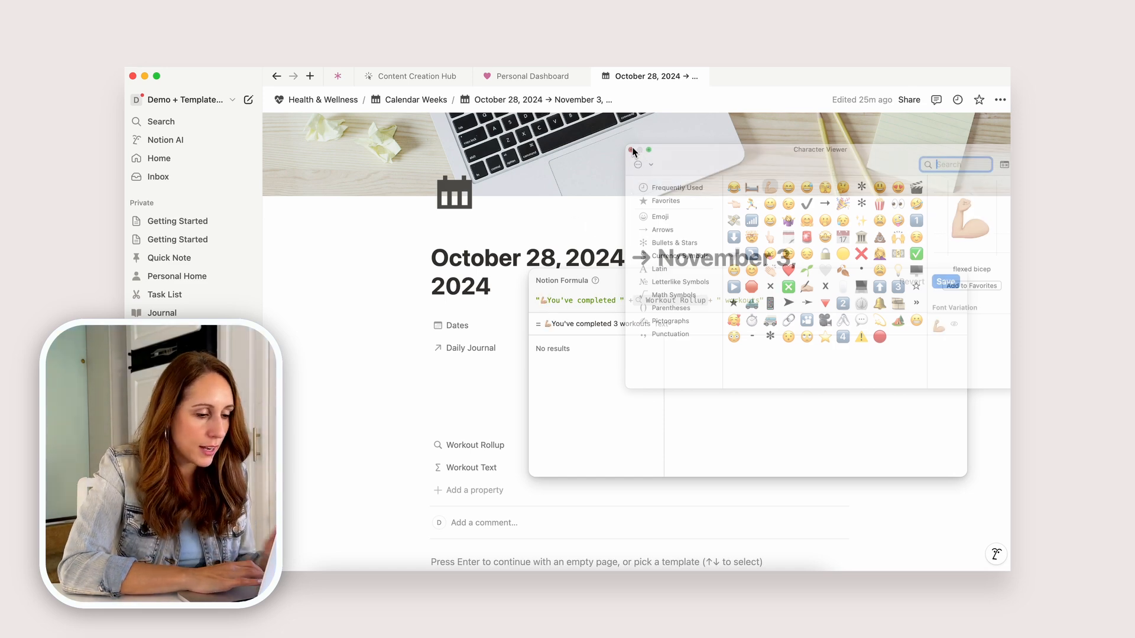
click(940, 281)
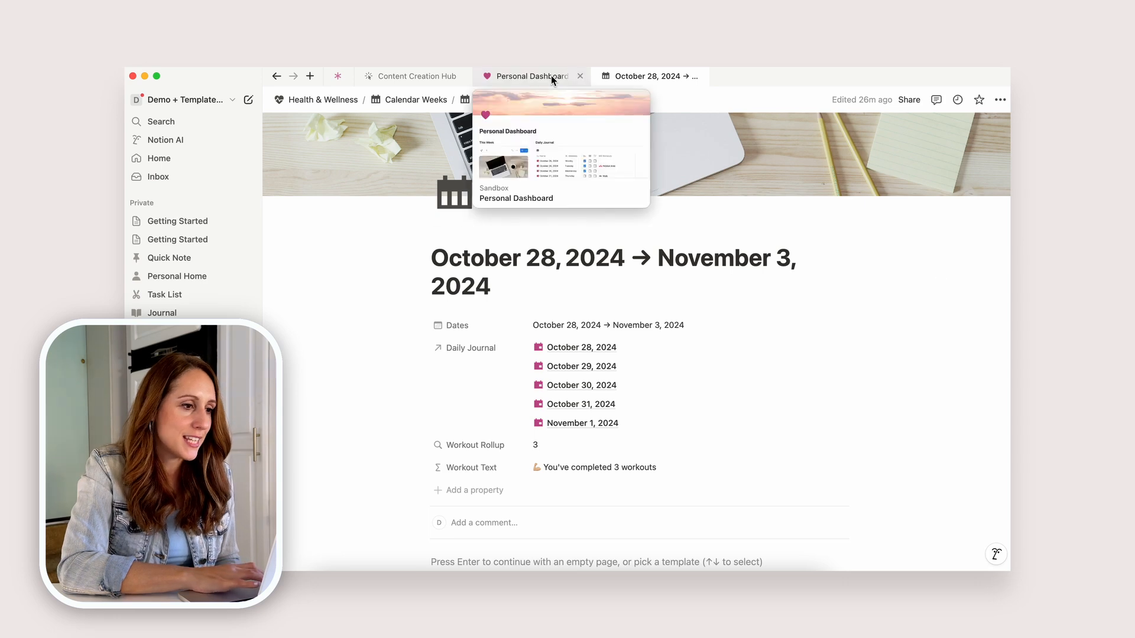
- Return to the sandbox Personal Dashboard and refresh it to update the workout message on the This Week card
click(532, 77)
click(417, 489)
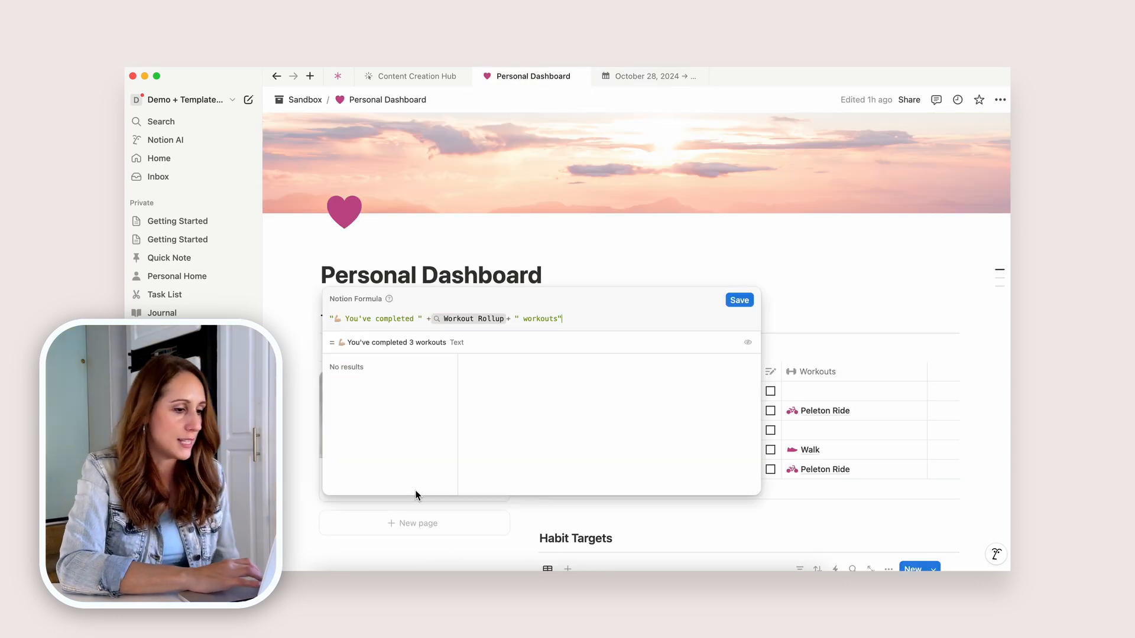
click(737, 299)
right_click(509, 83)
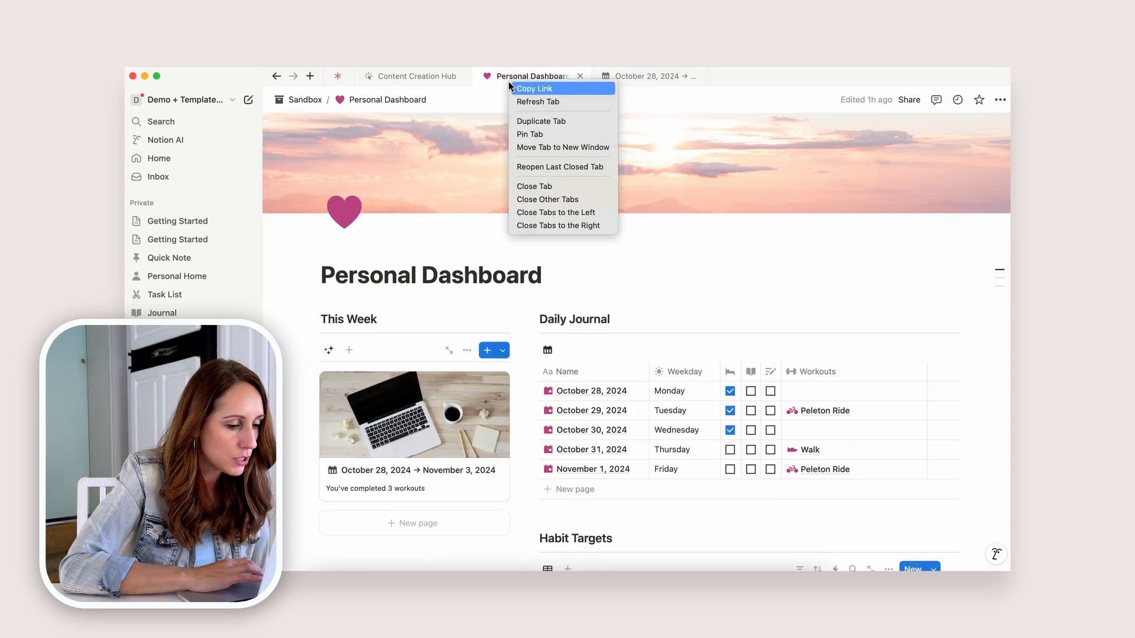
click(526, 102)
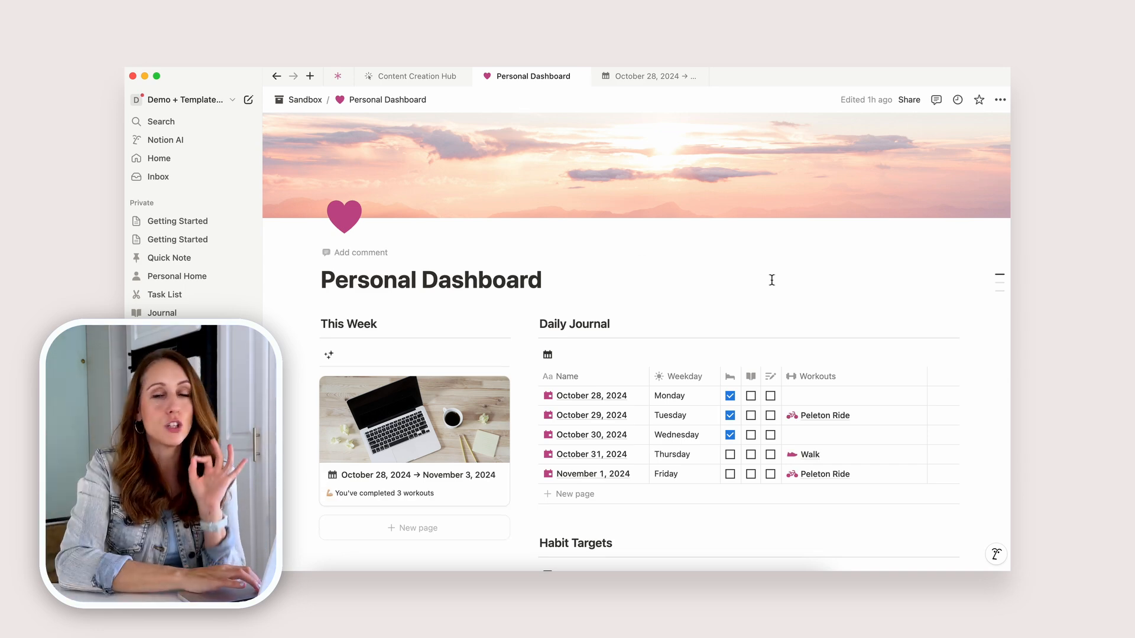
- Review the weekly workout and made-bed amounts in the dashboard's Habit Targets table and return to the week page
scroll(771, 279, down, 4)
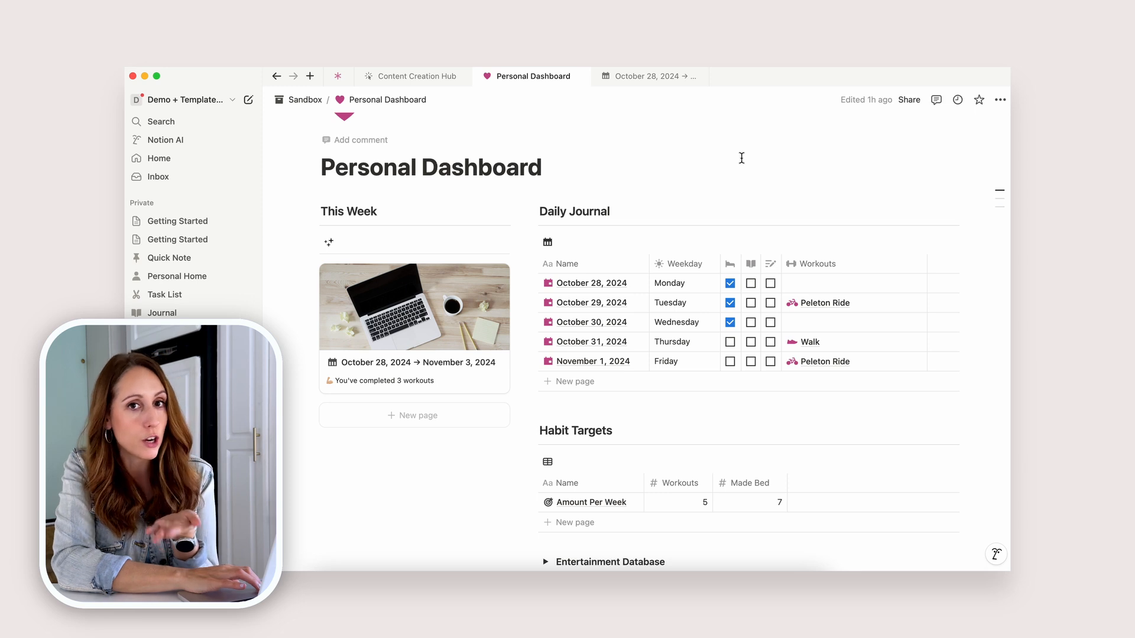
scroll(773, 160, up, 2)
scroll(773, 161, up, 1)
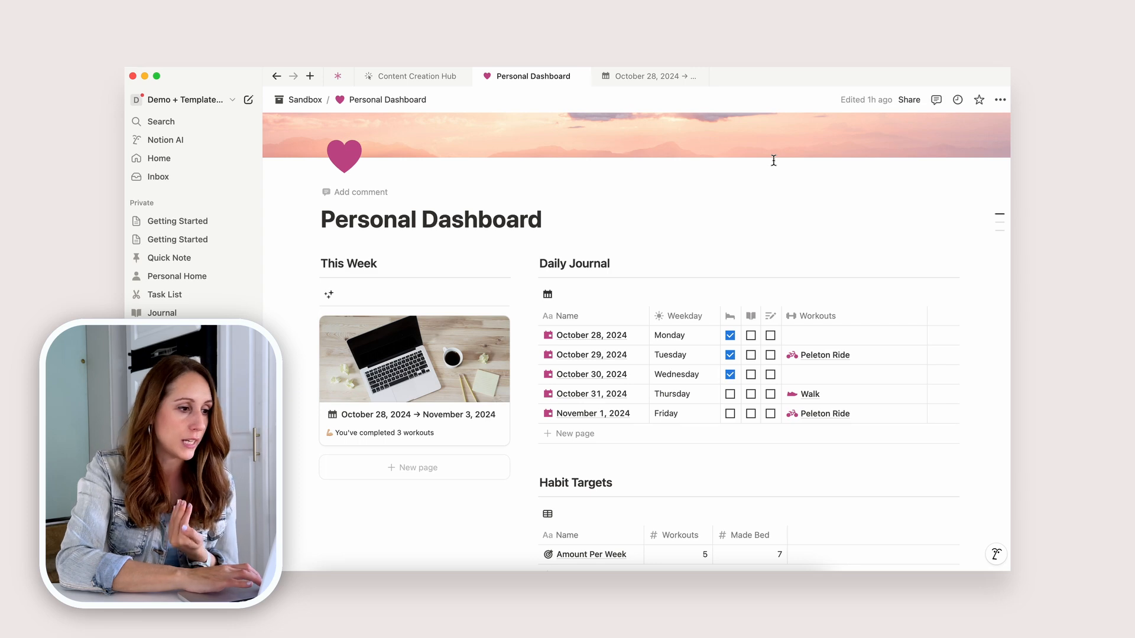
click(338, 76)
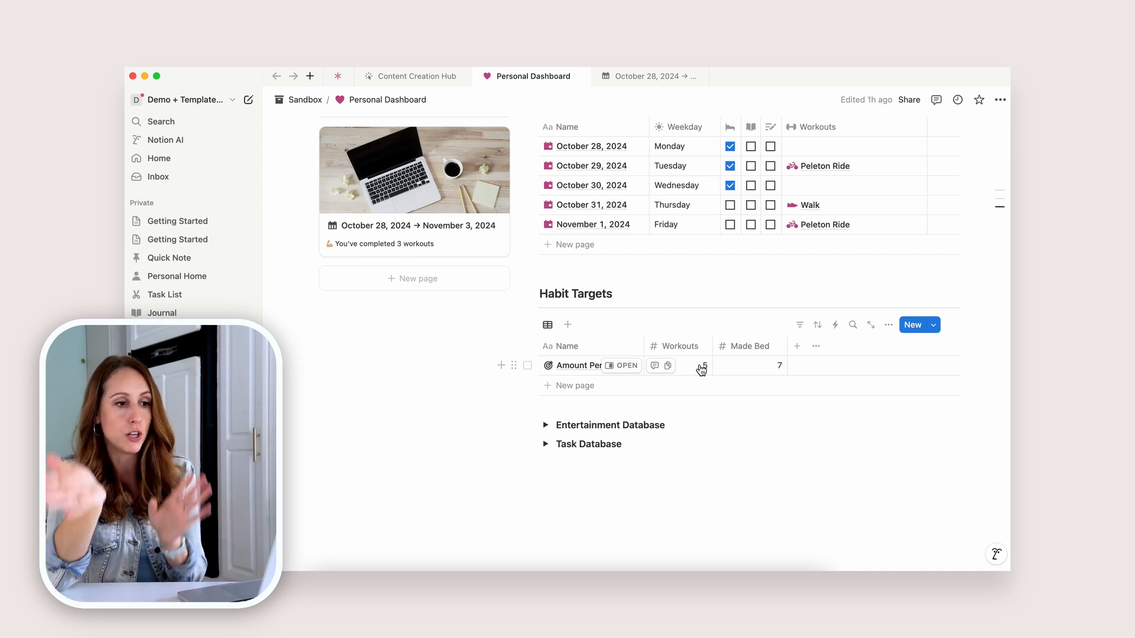
scroll(701, 370, up, 4)
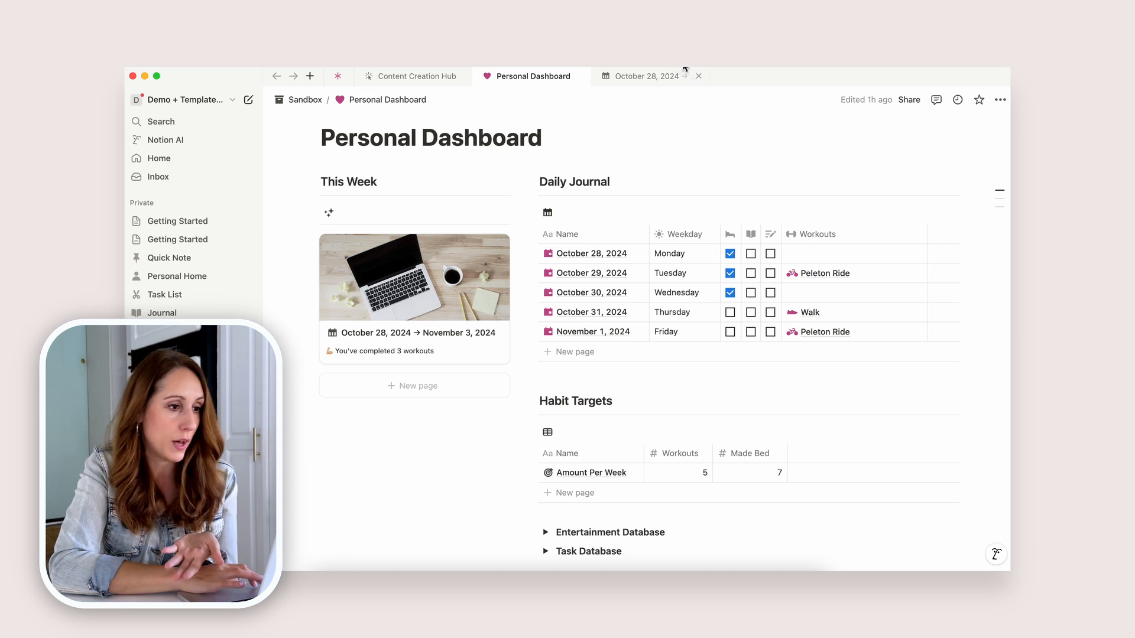
click(656, 76)
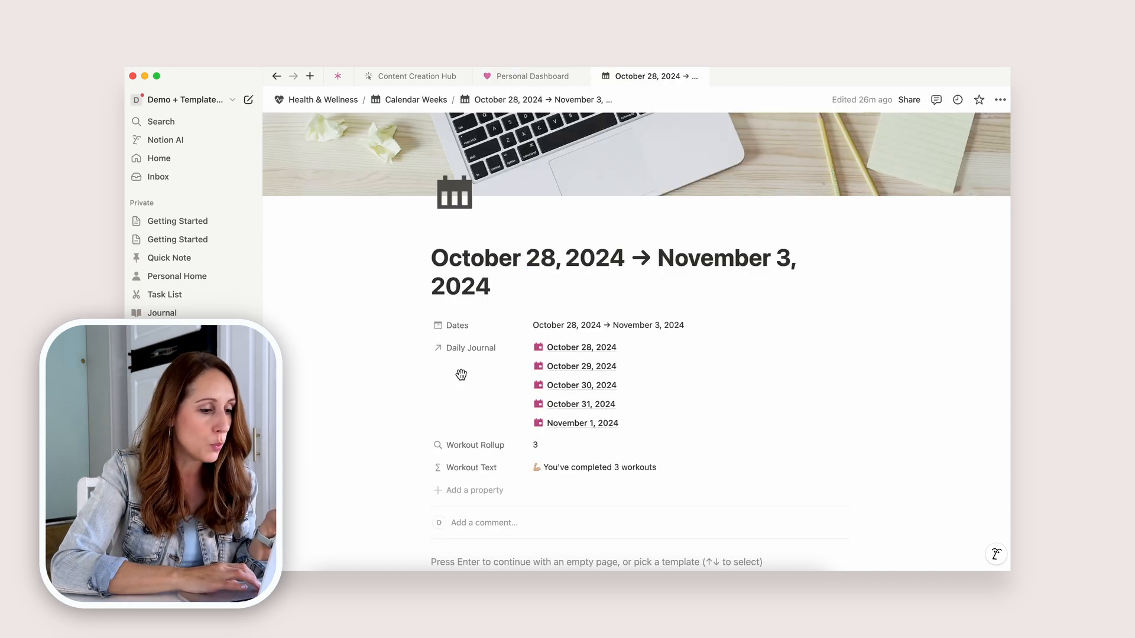
- Add a relation property linking the week page to the Habit Targets database, with the two-way relation shown on Habit Targets
scroll(461, 372, down, 3)
click(459, 392)
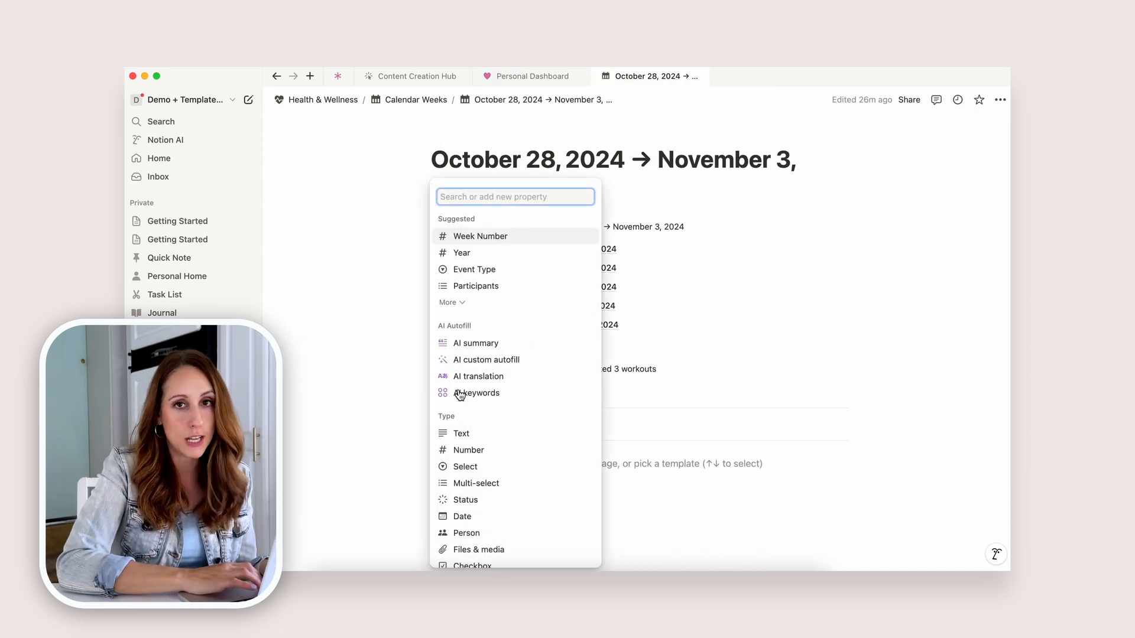
text(rel)
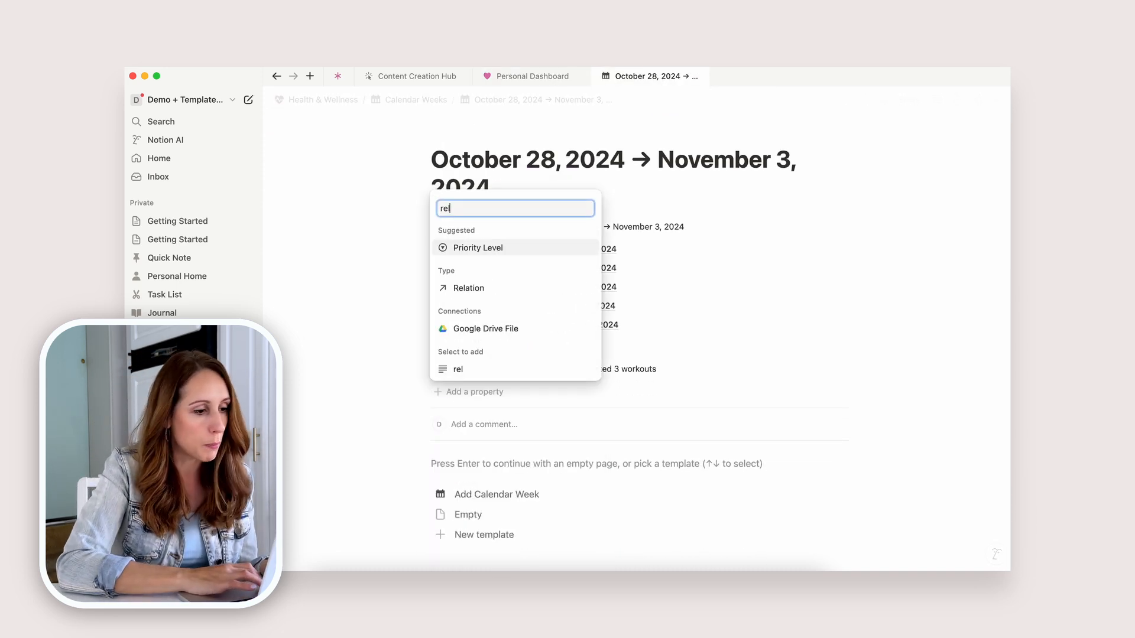
click(467, 289)
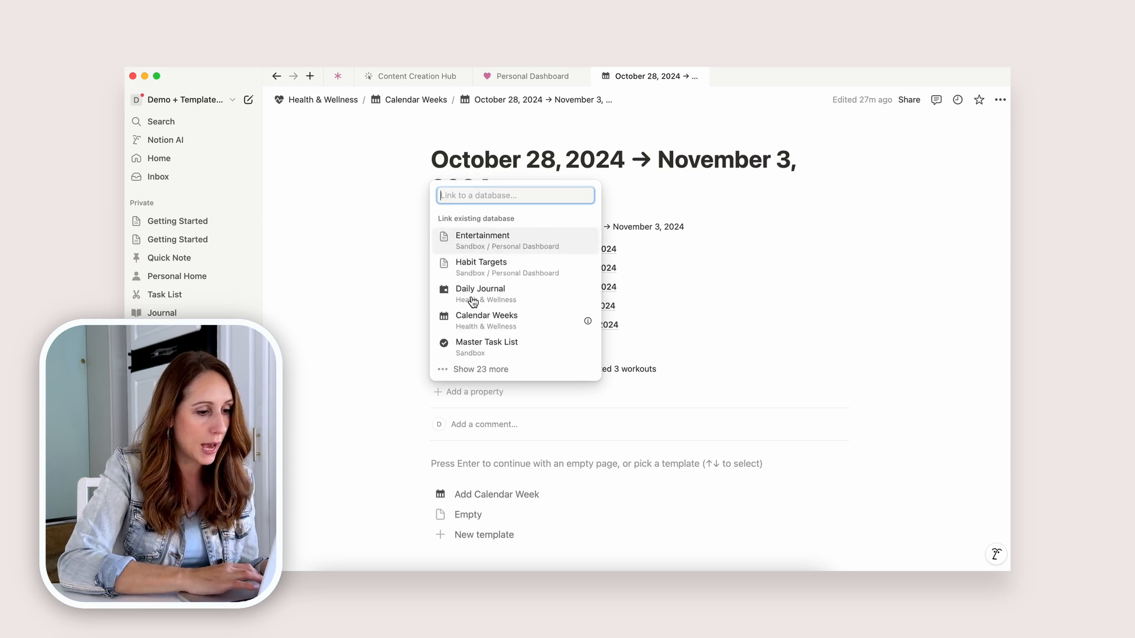
click(489, 267)
click(583, 235)
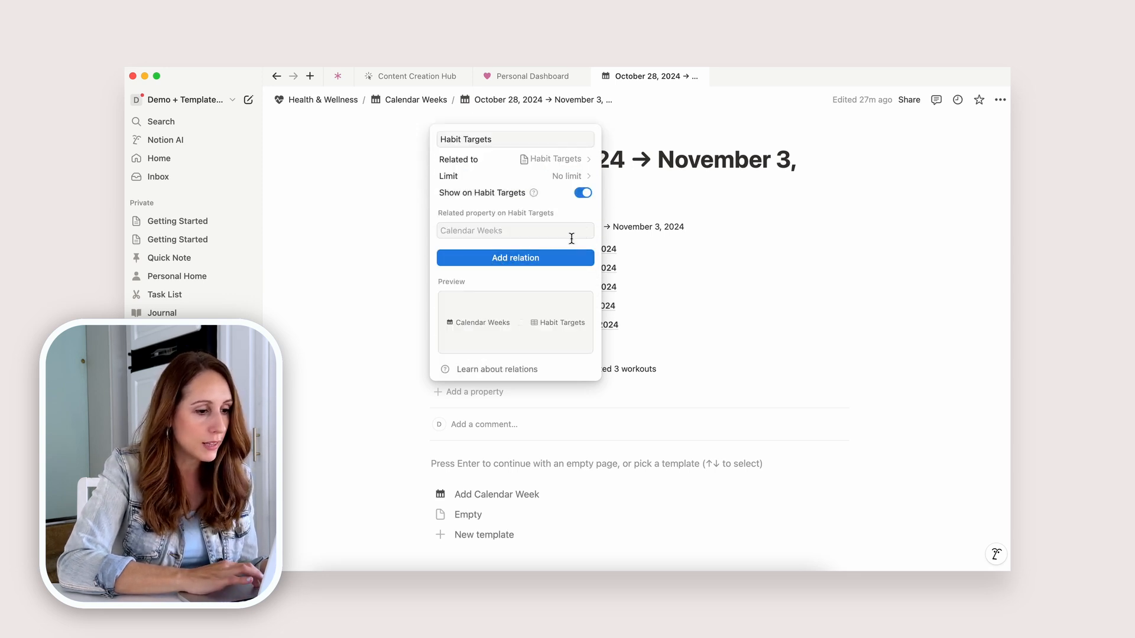
click(537, 260)
click(679, 260)
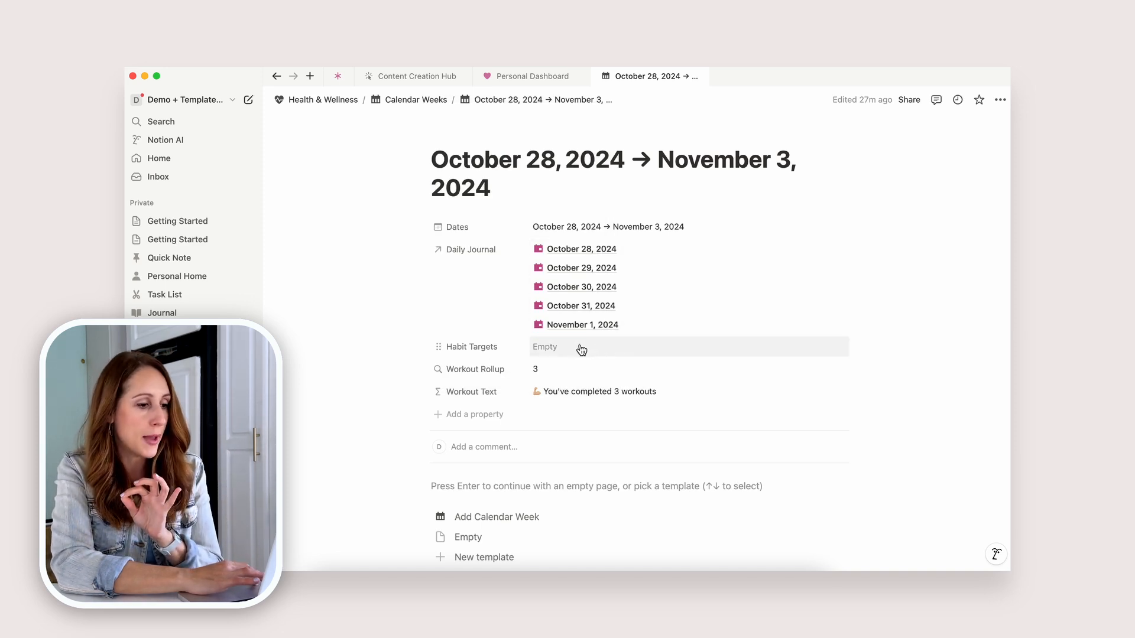
- Link the Amount Per Week page in the week page's Habit Targets relation
click(582, 350)
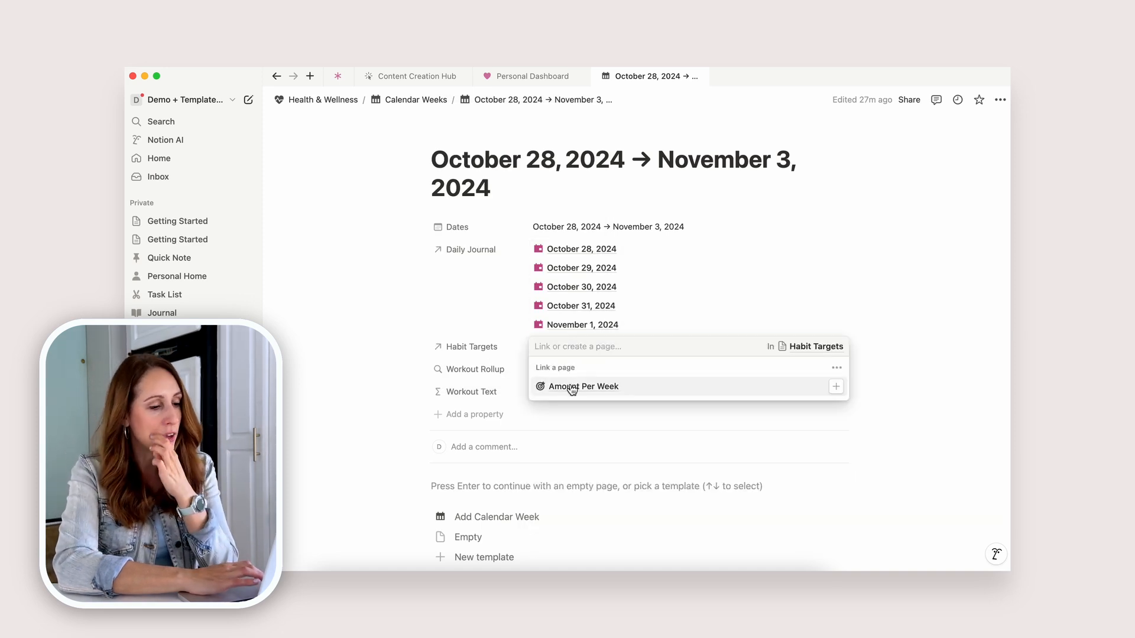
click(569, 387)
click(802, 227)
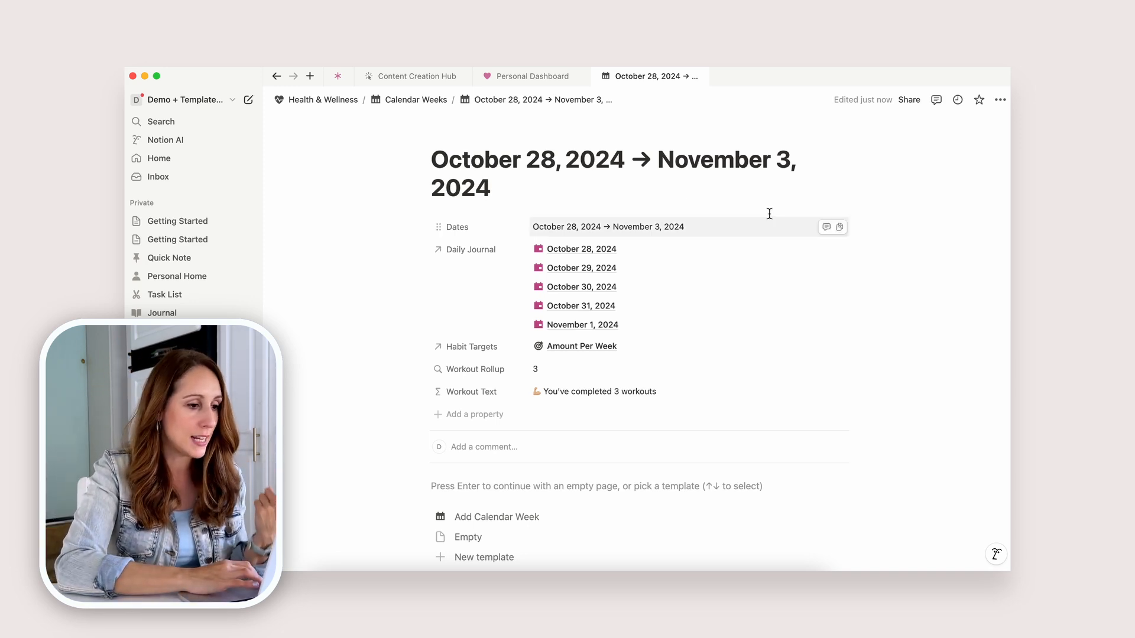
- Open the Add Calendar Week template for editing from the This Week section of the Personal Dashboard
mouse_move(556, 82)
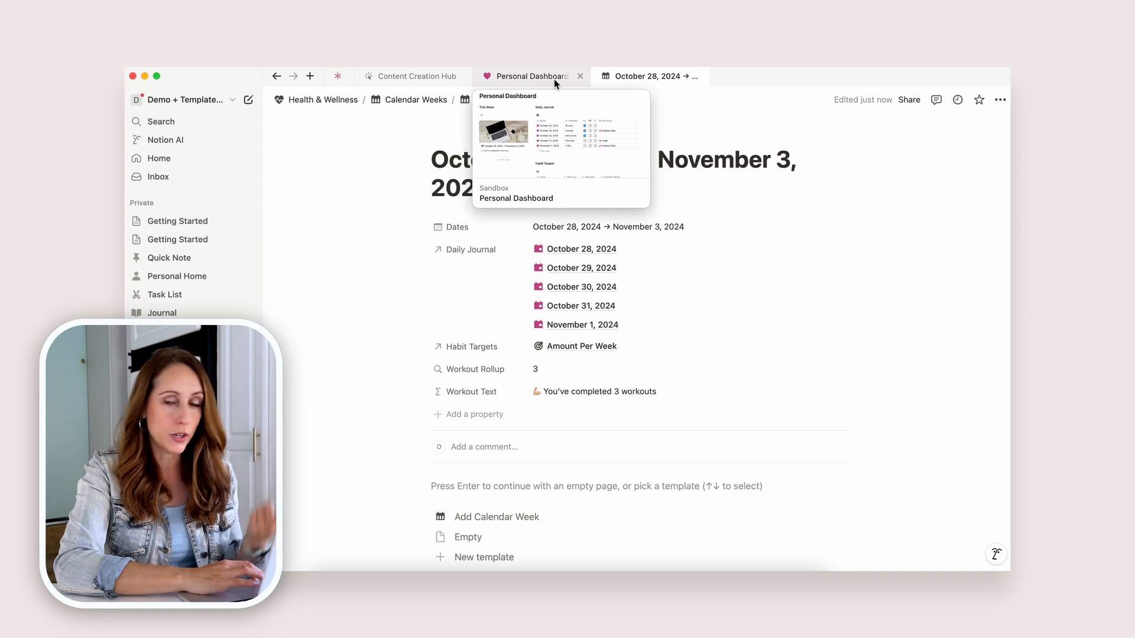
click(553, 79)
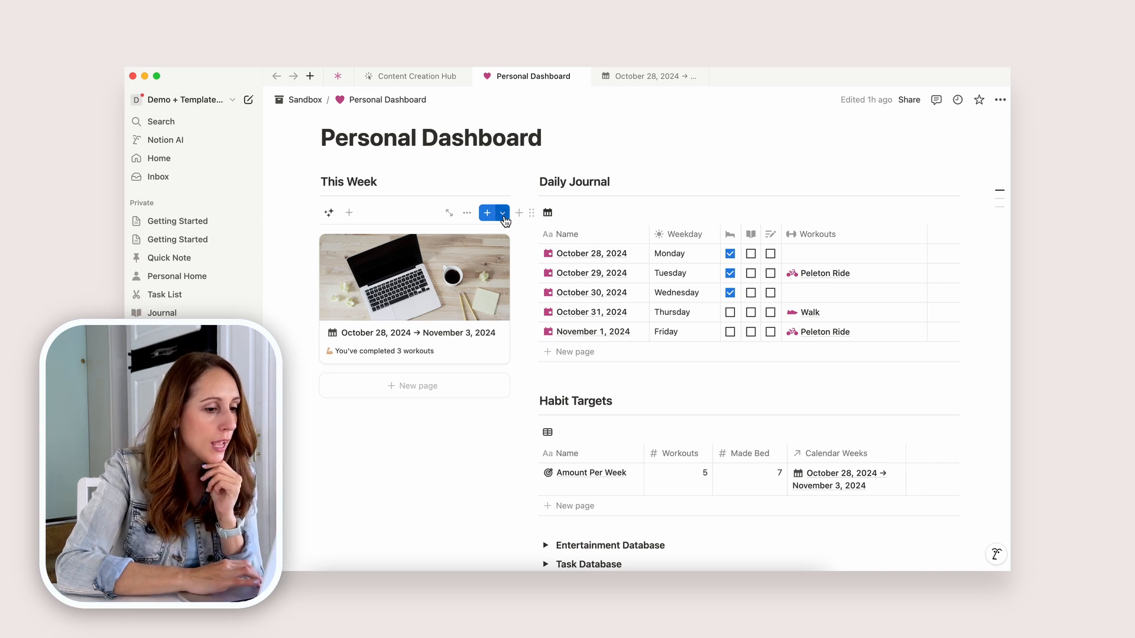
click(502, 214)
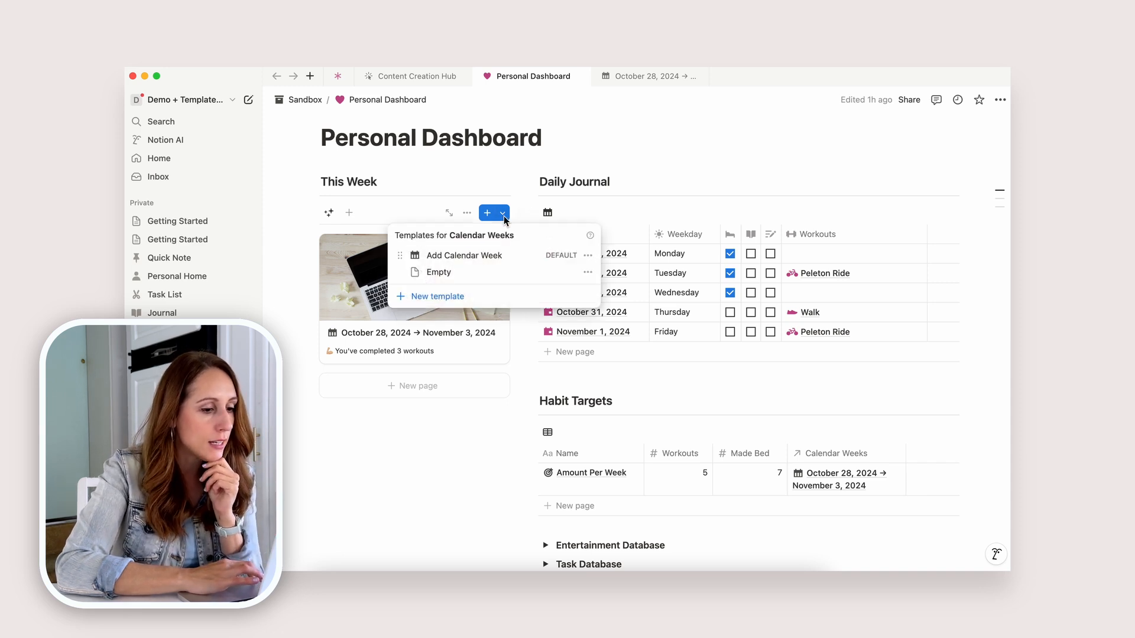
click(591, 258)
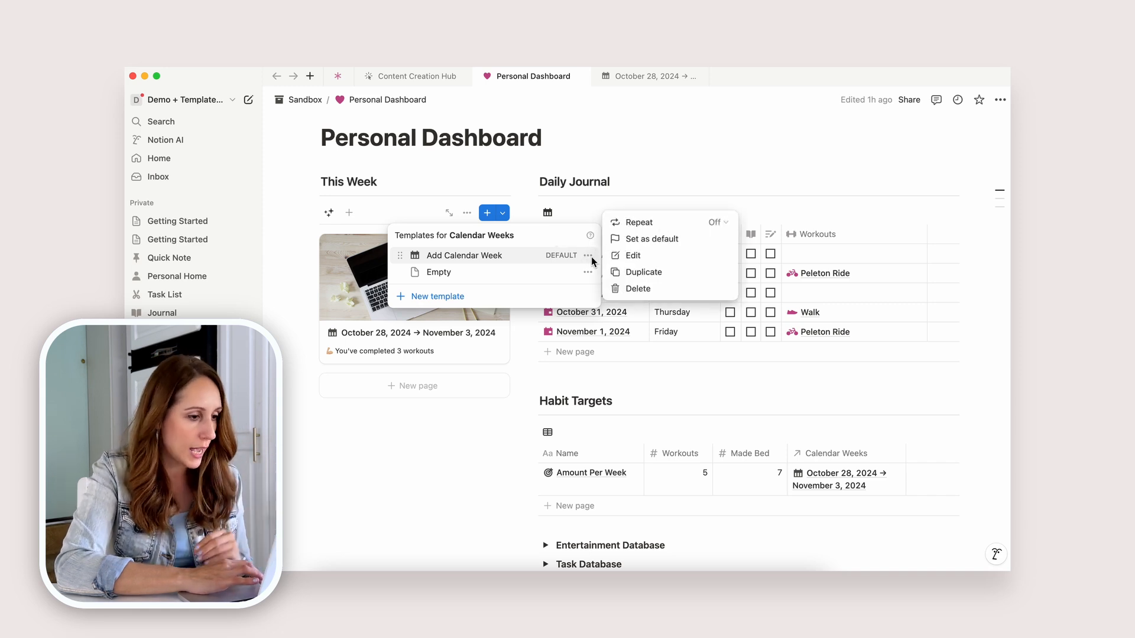
click(637, 256)
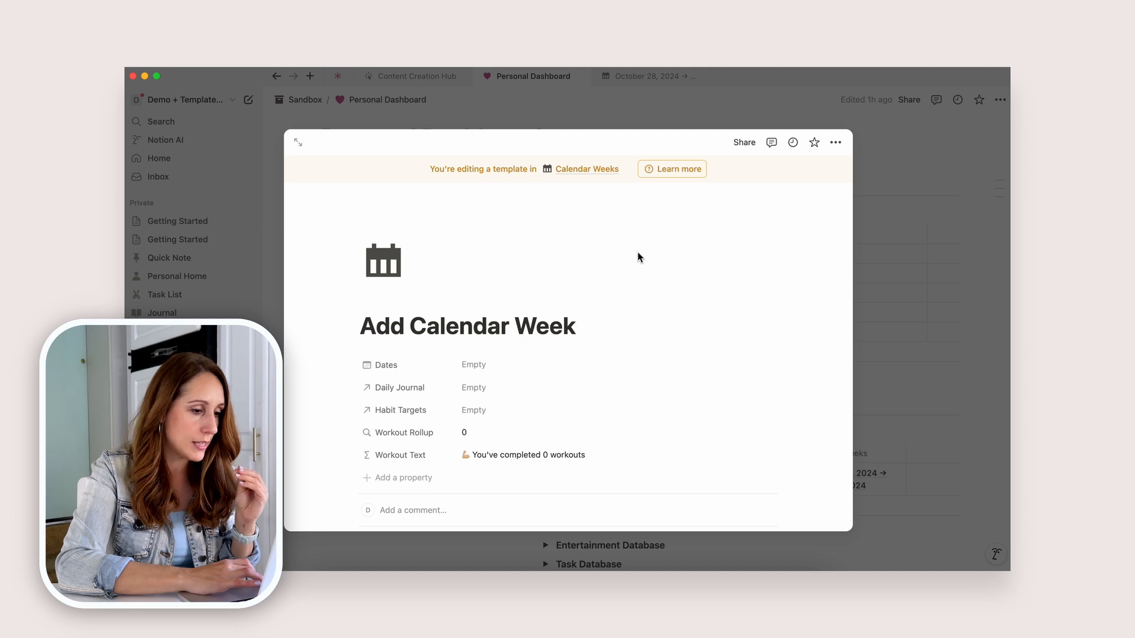
- Link Amount Per Week in the template's Habit Targets relation and close the template
click(477, 410)
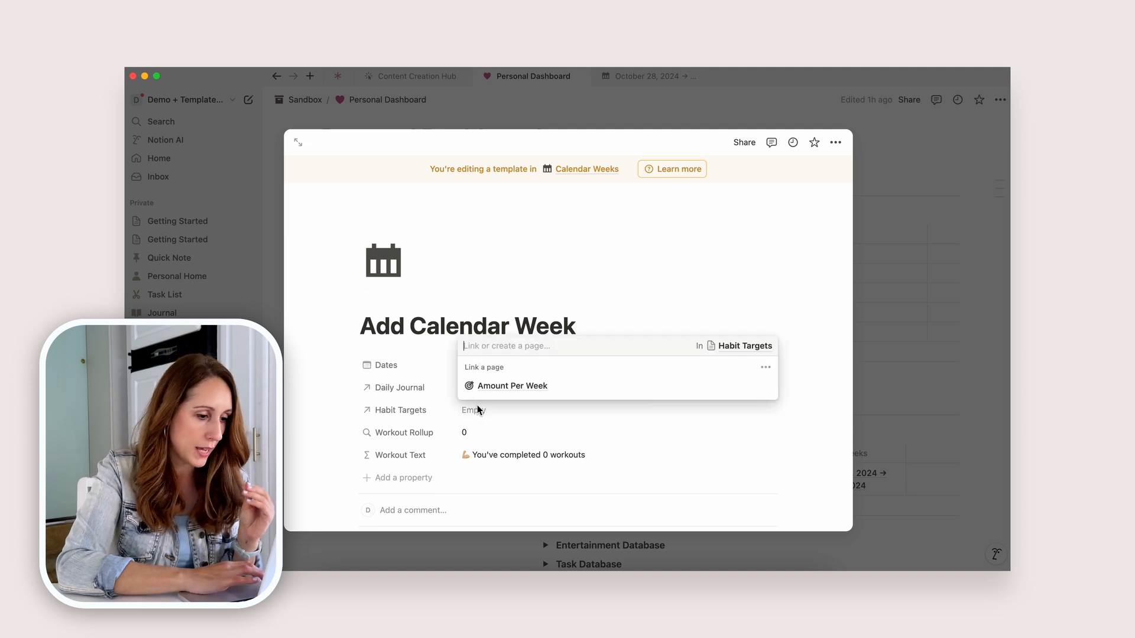
click(489, 387)
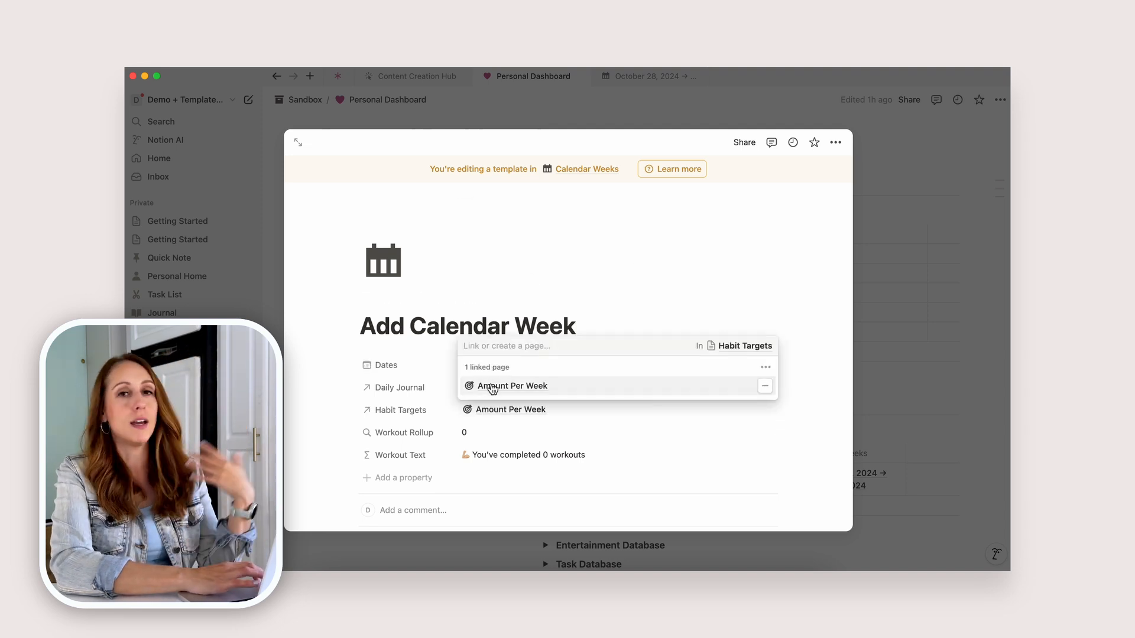
click(618, 254)
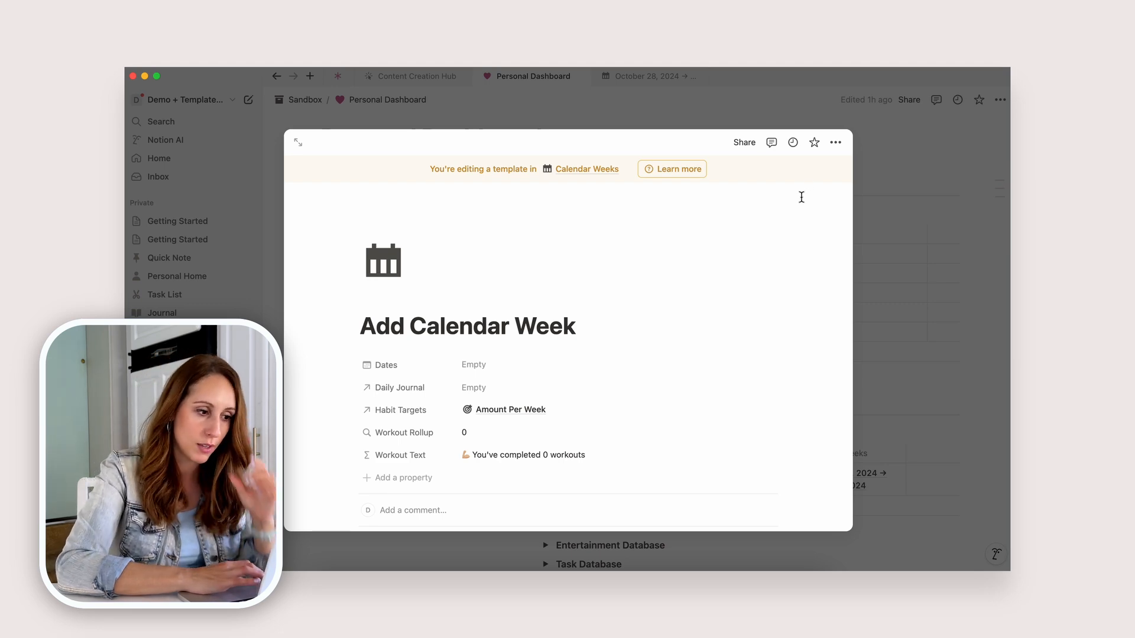
click(867, 148)
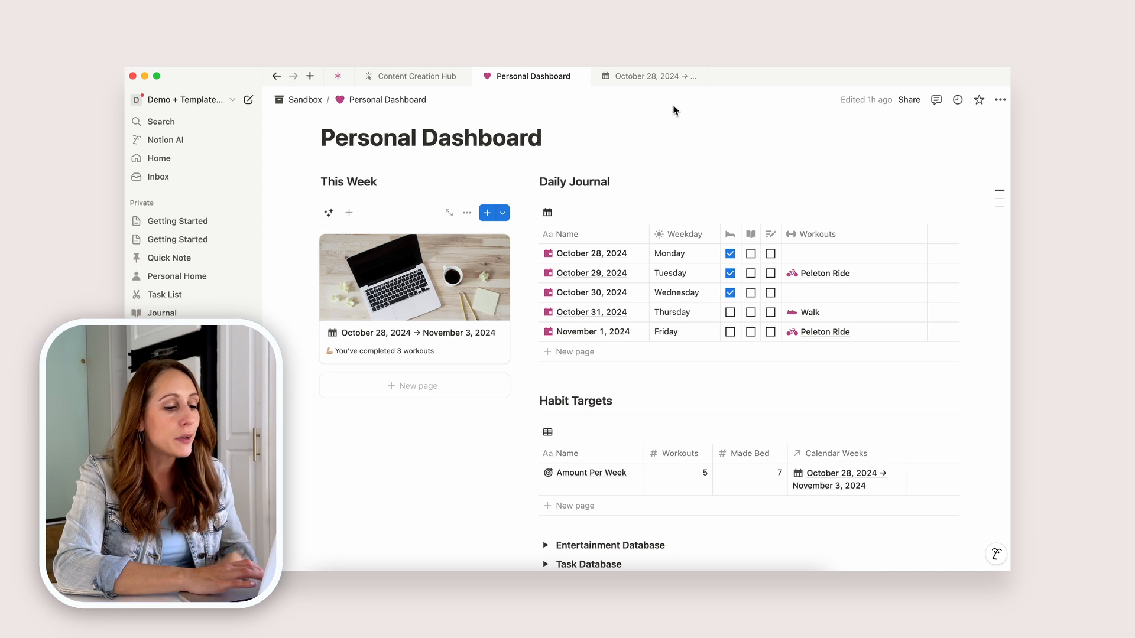
- Return to the October 28 week page and add a rollup property named Workout Target
click(650, 76)
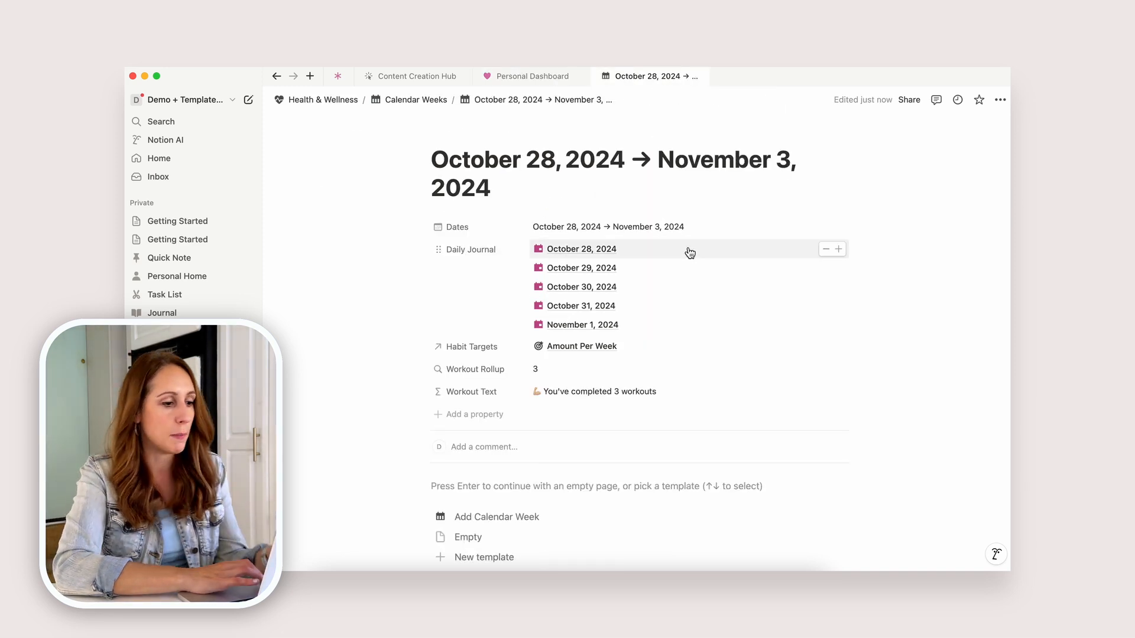
click(470, 414)
text(roll)
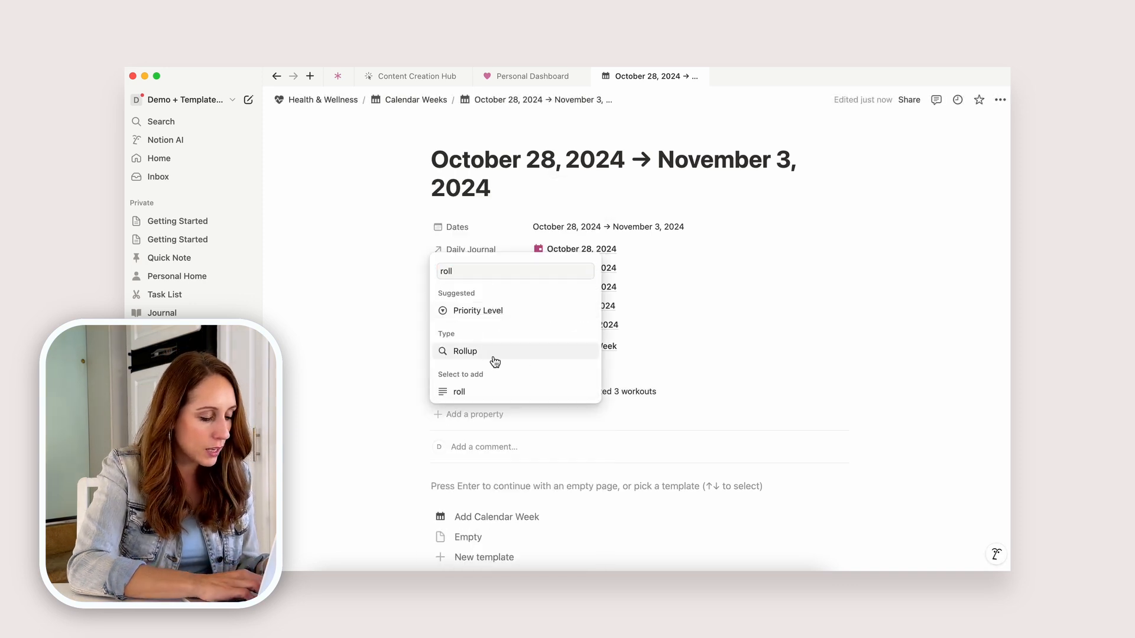
click(493, 356)
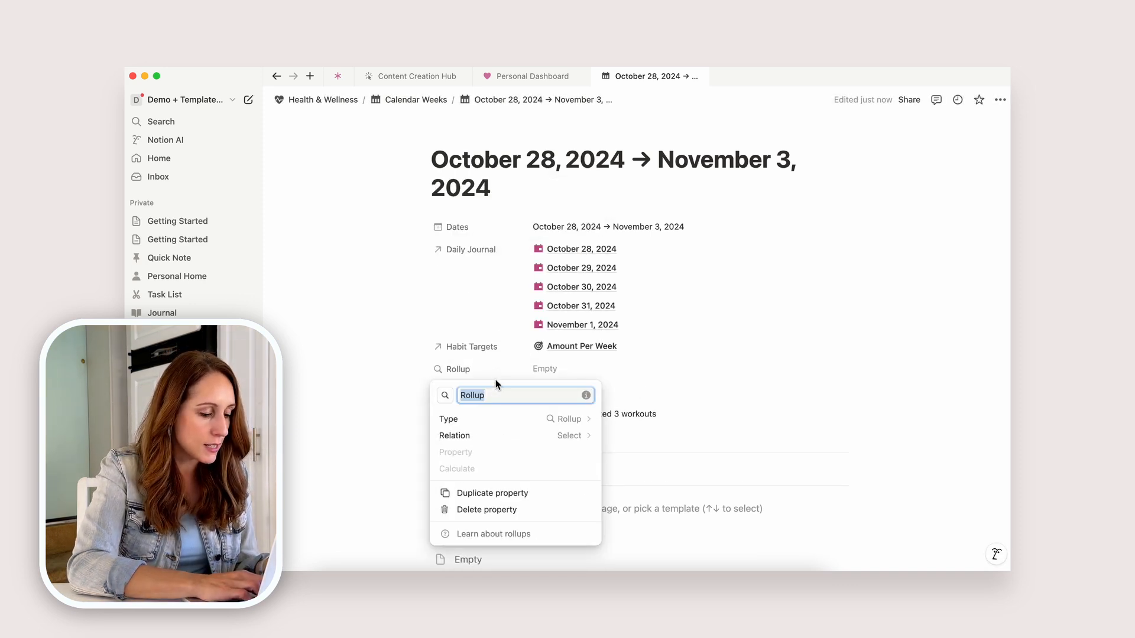
text(Work)
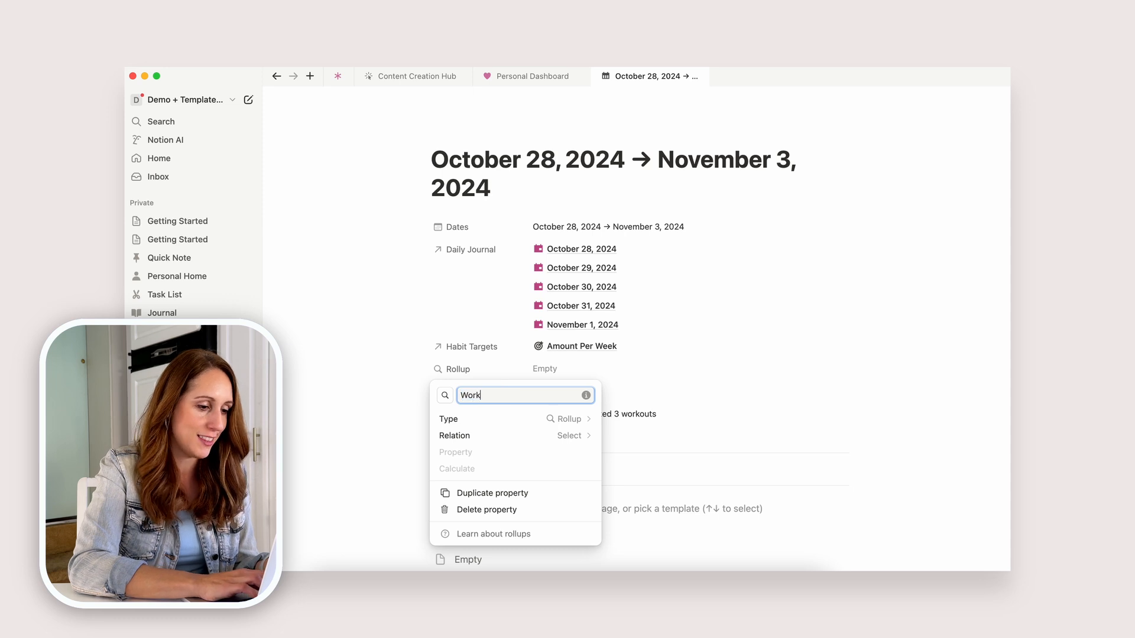
text(out Target)
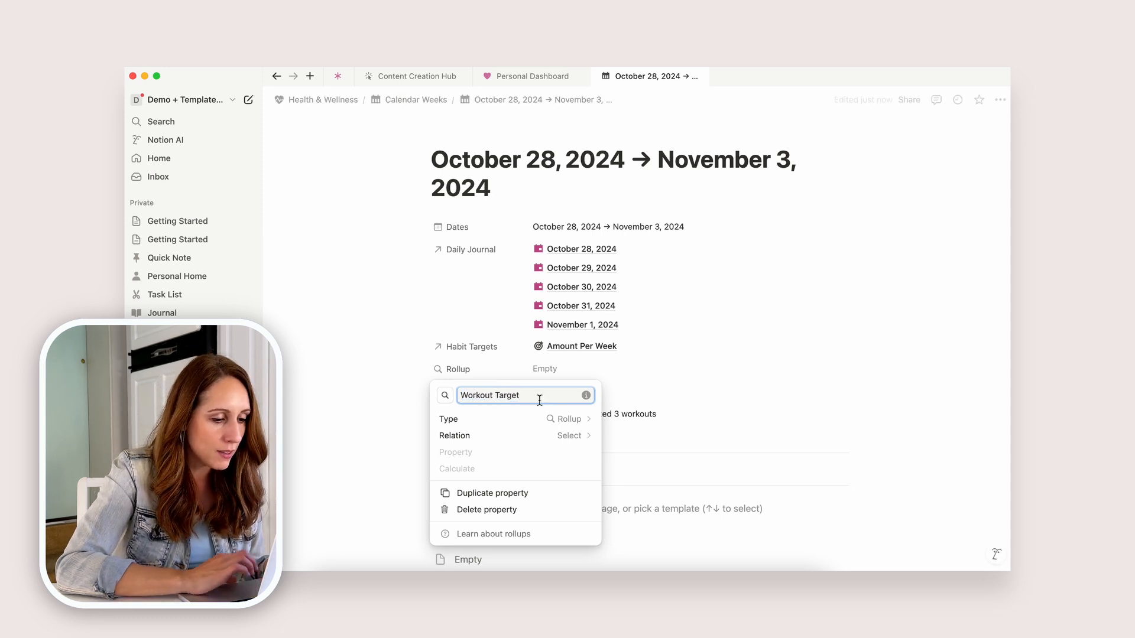
- Set the Workout Target rollup to the Workouts property of the Habit Targets relation, keeping the calculation at Show original
click(555, 436)
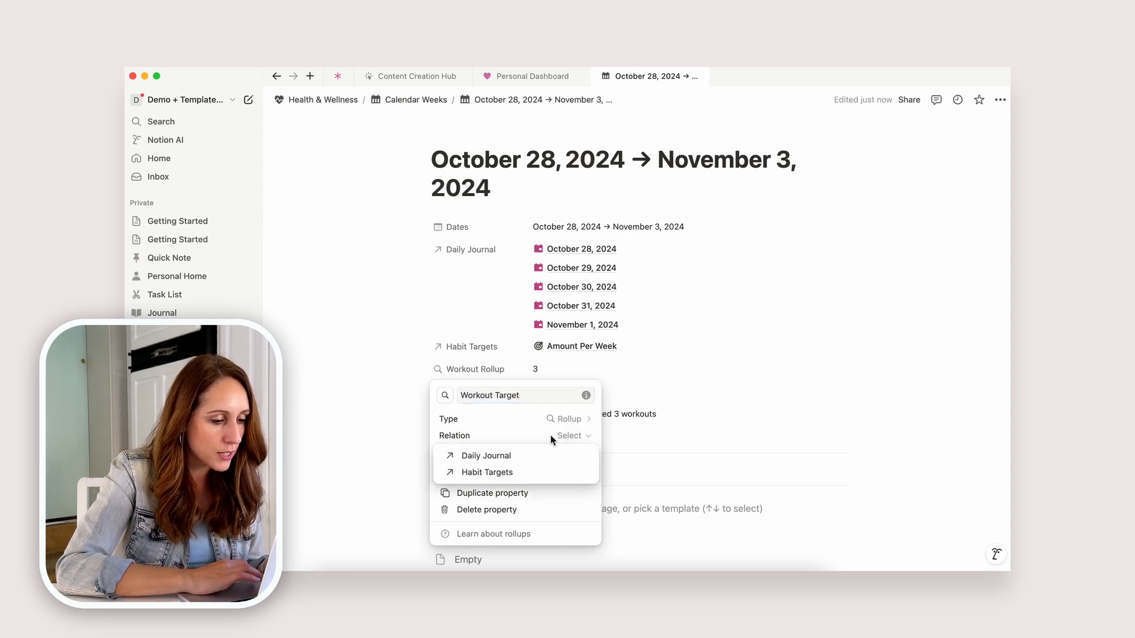
click(495, 473)
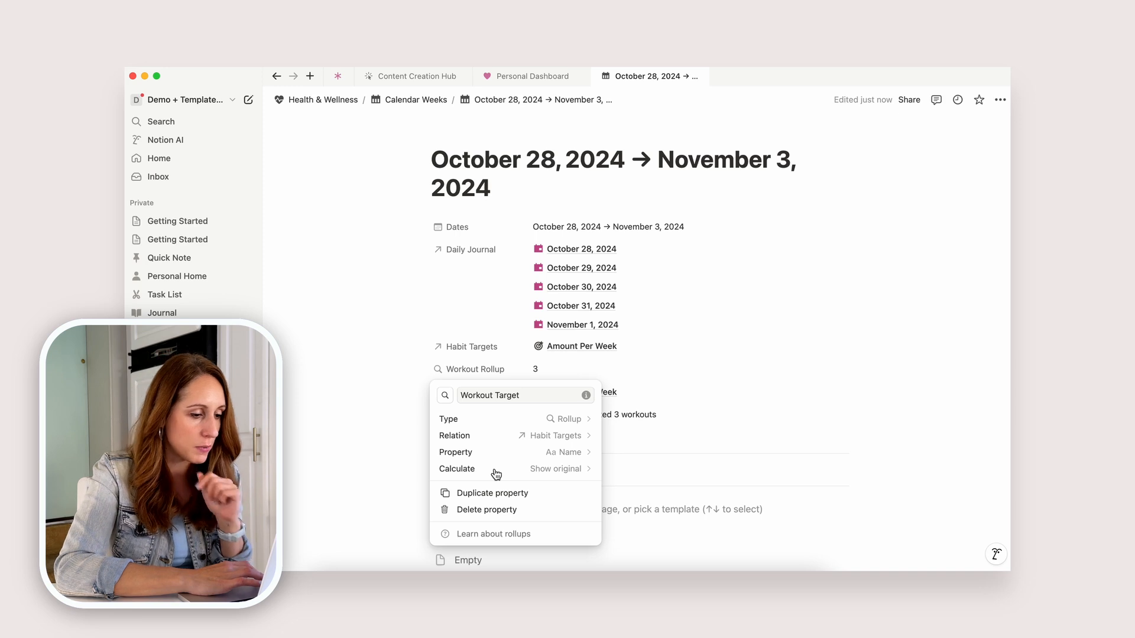
click(567, 454)
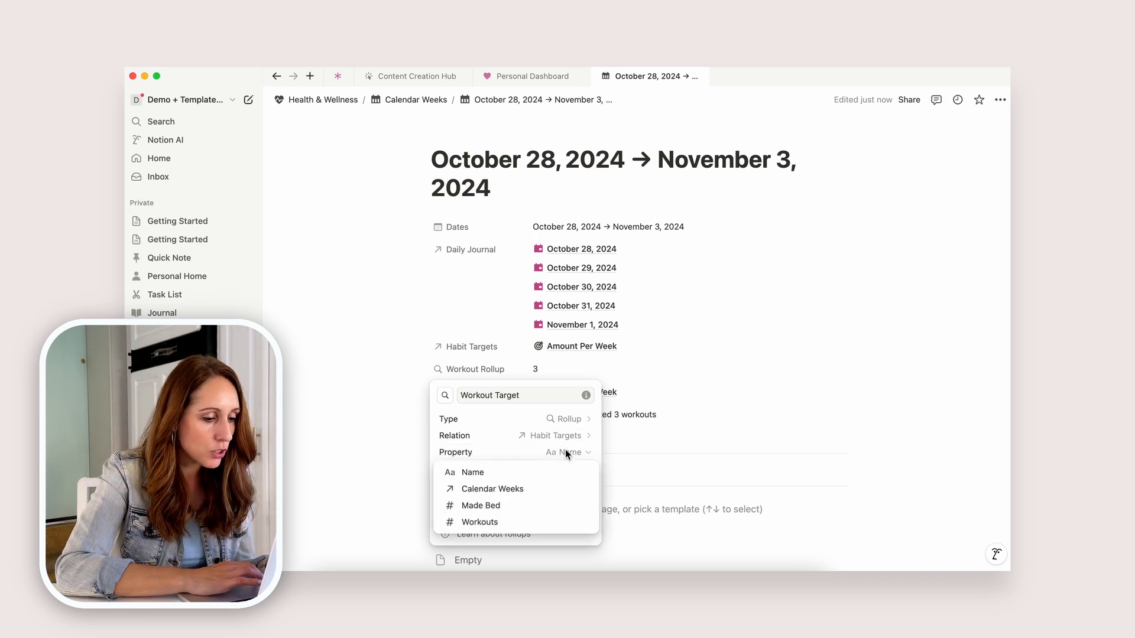
click(479, 522)
click(571, 199)
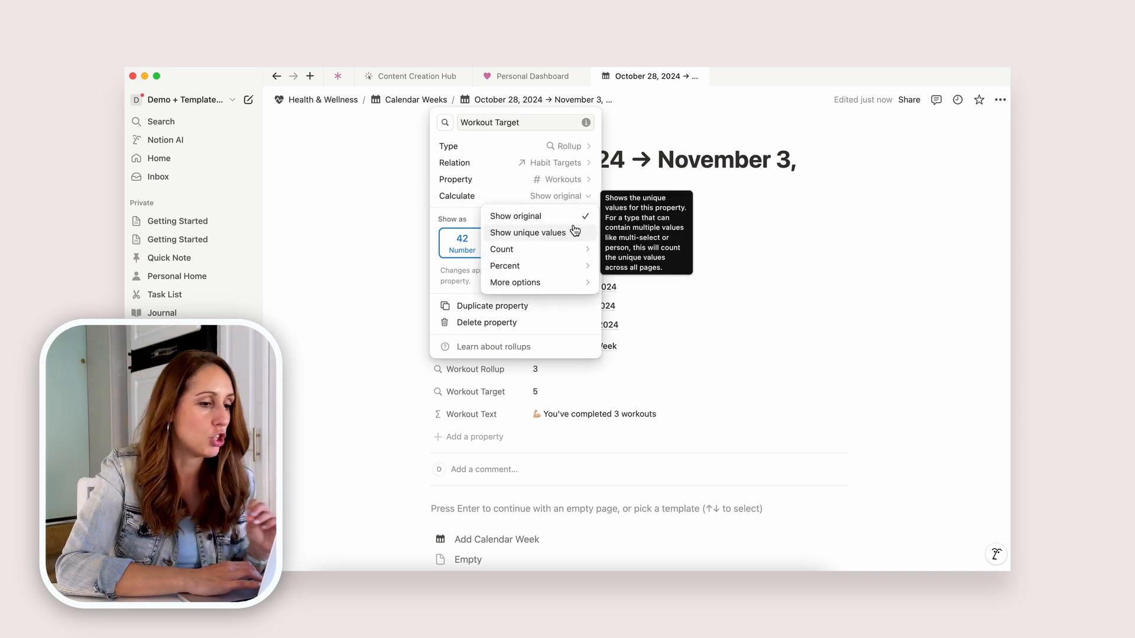
click(568, 196)
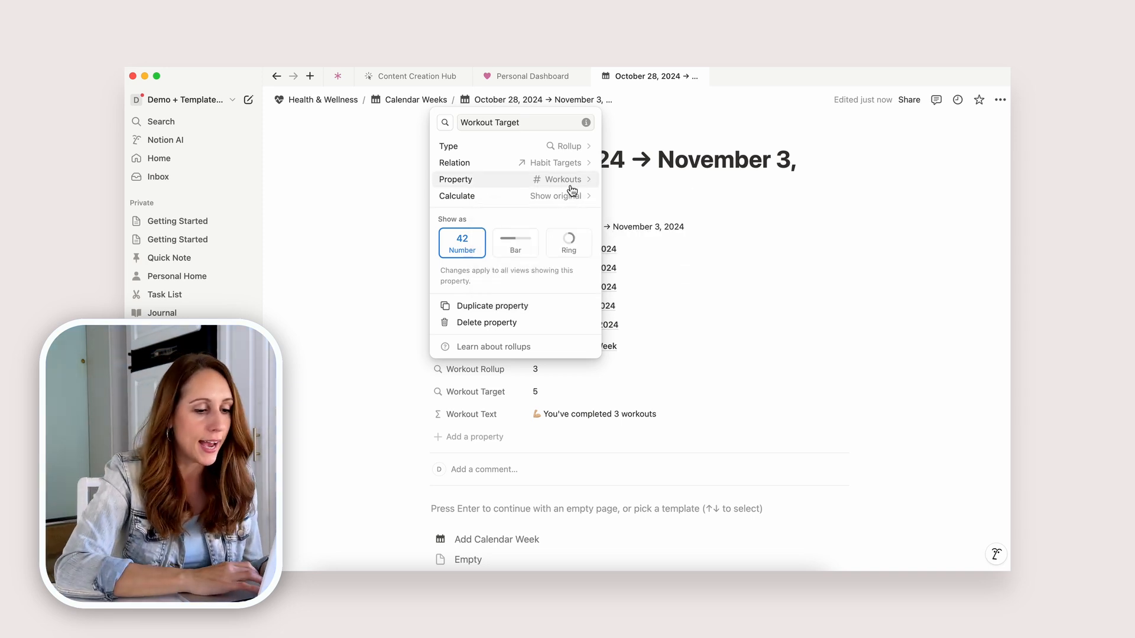
click(788, 373)
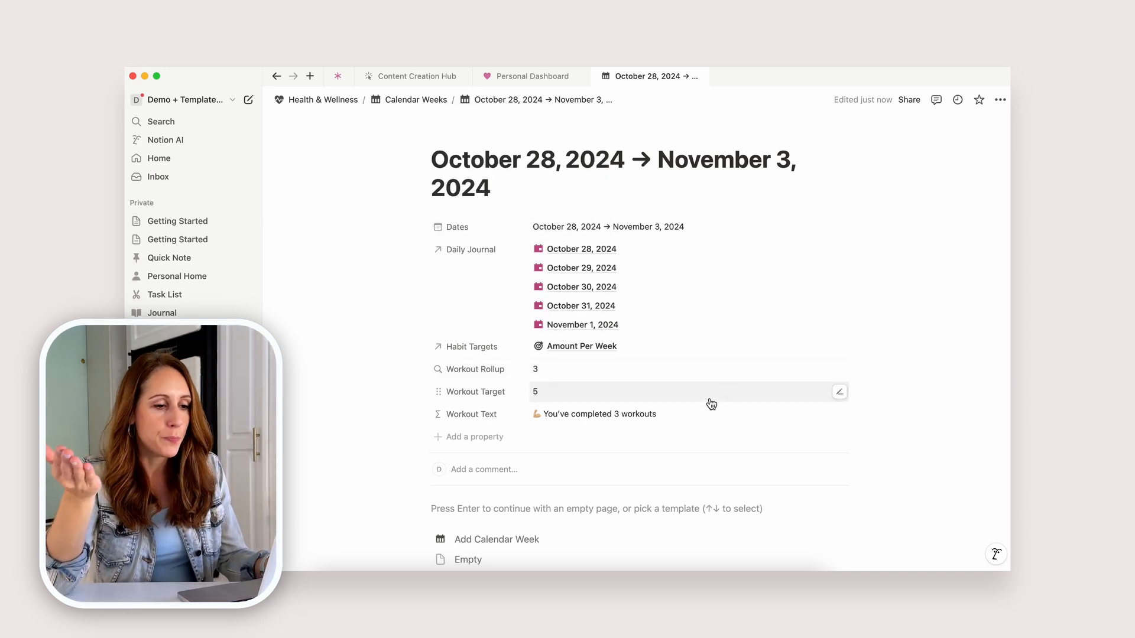
- Insert "/" and the Workout Target property after Workout Rollup in the Workout Text formula and save it
click(678, 414)
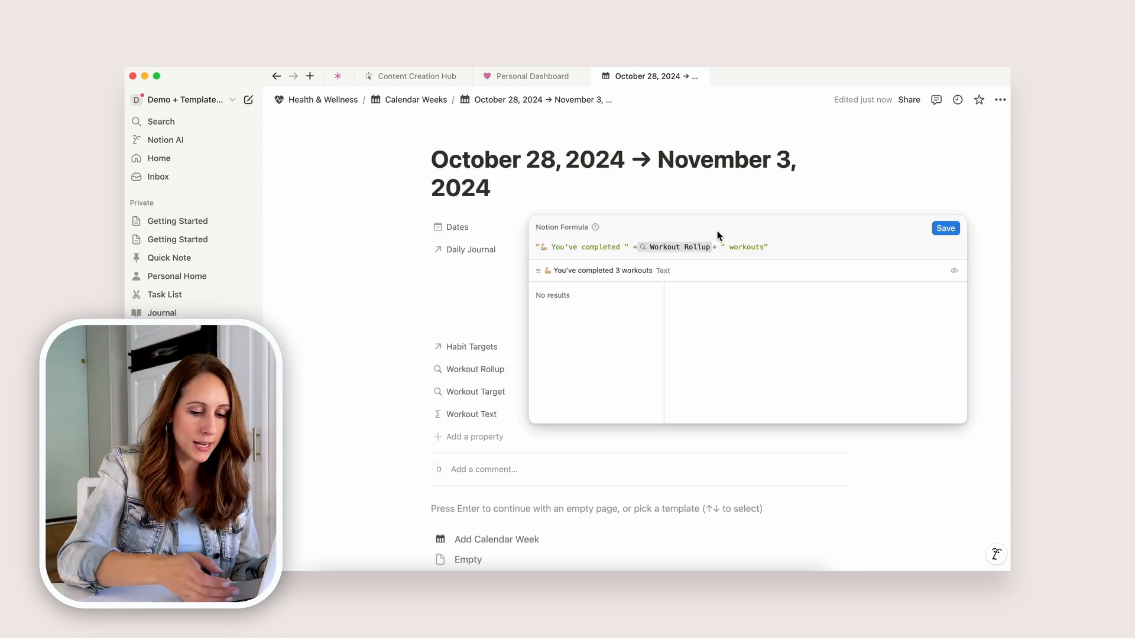
text(+ )
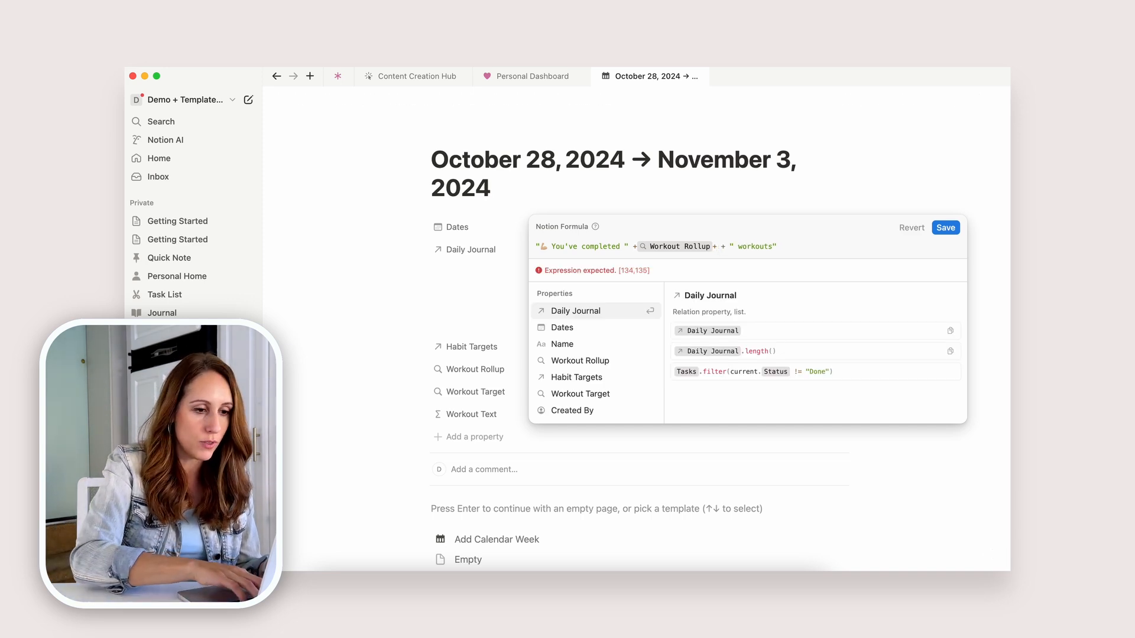
text("/")
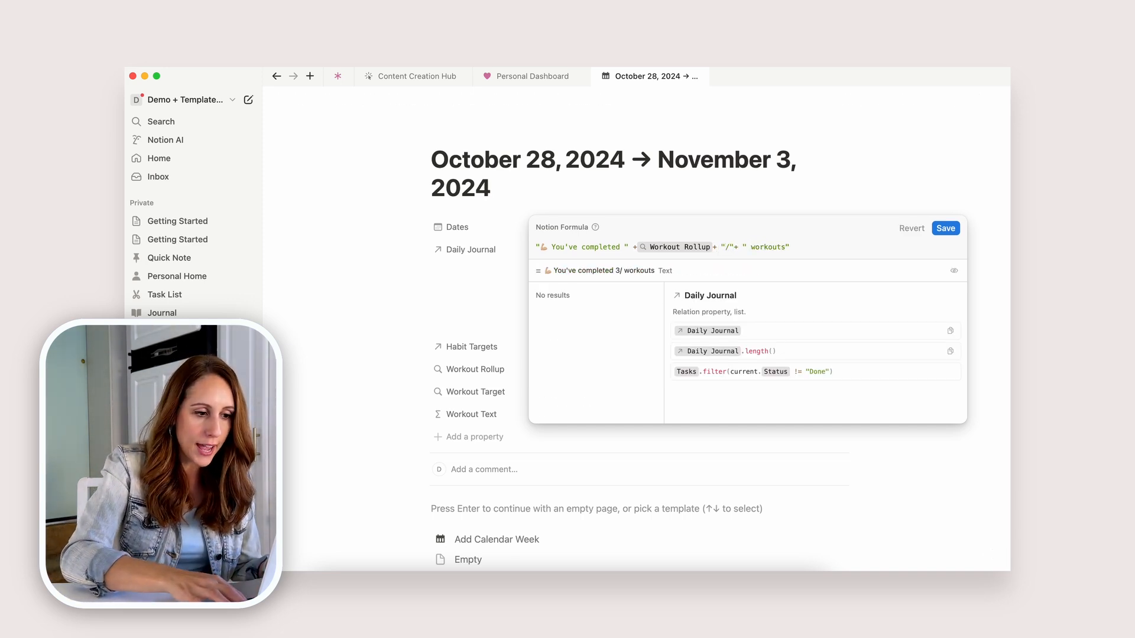
text(+)
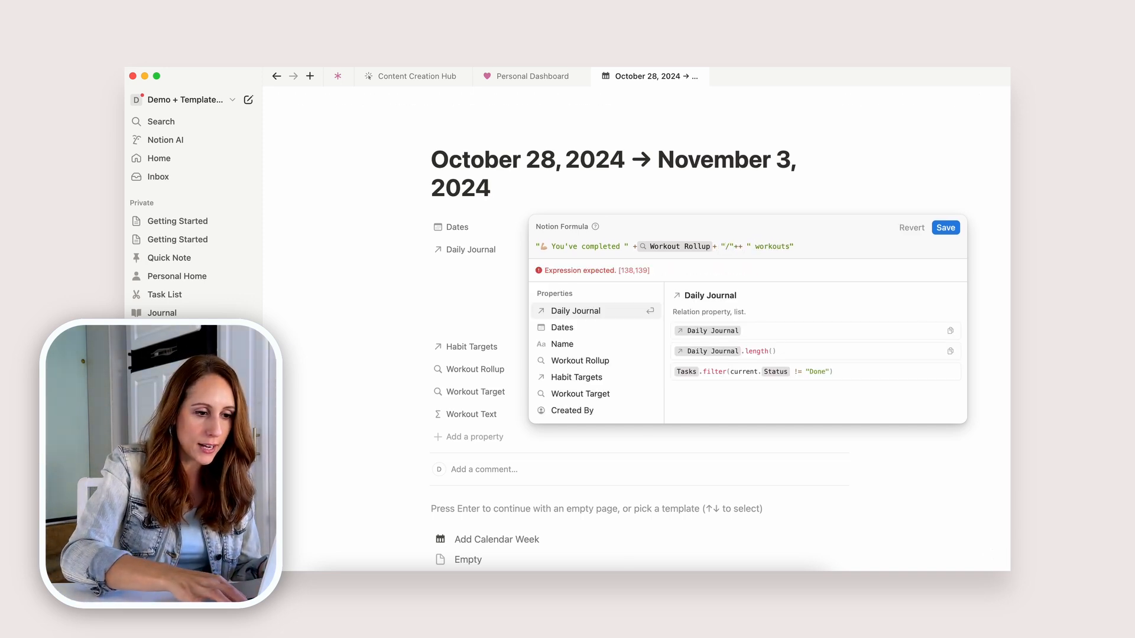
click(587, 393)
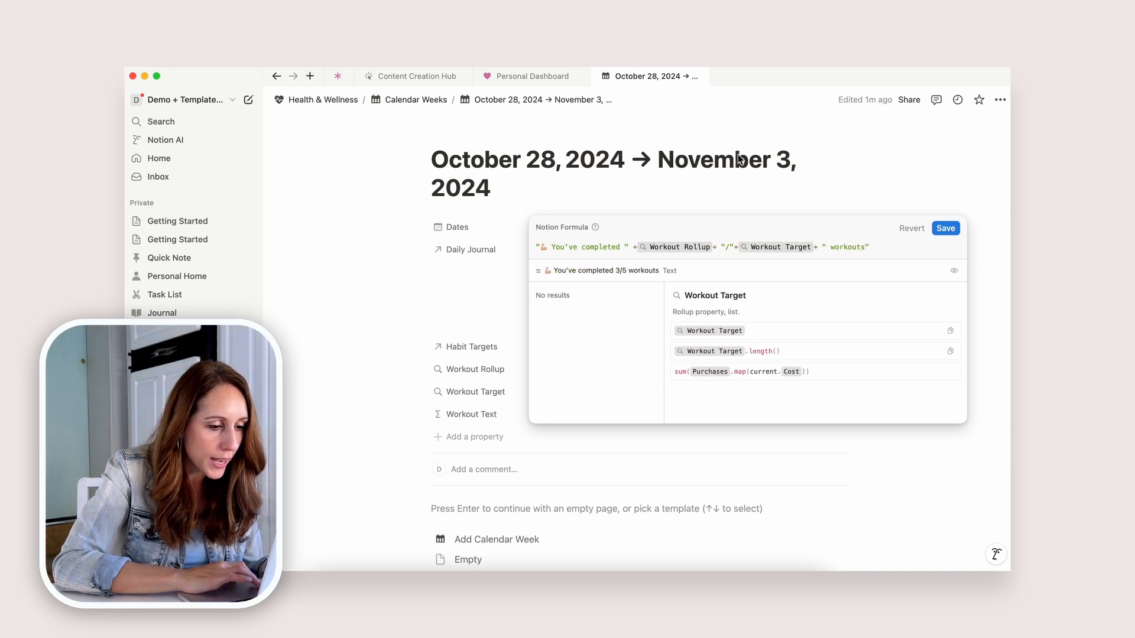
click(946, 230)
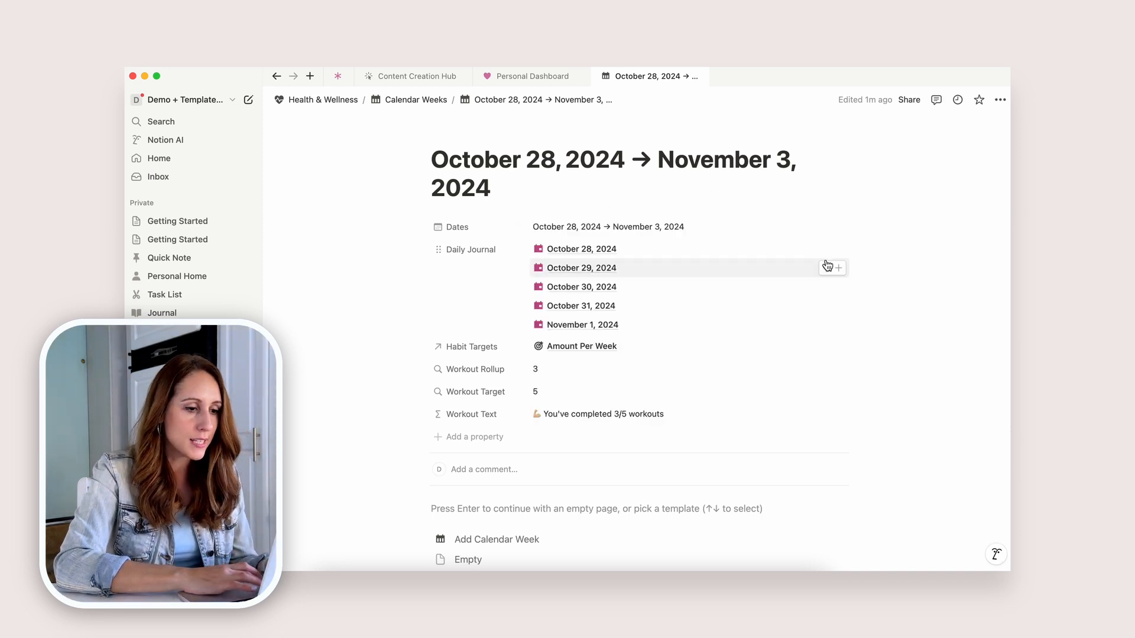
- Check the workout message on the Personal Dashboard's This Week card and return to the week page
click(534, 77)
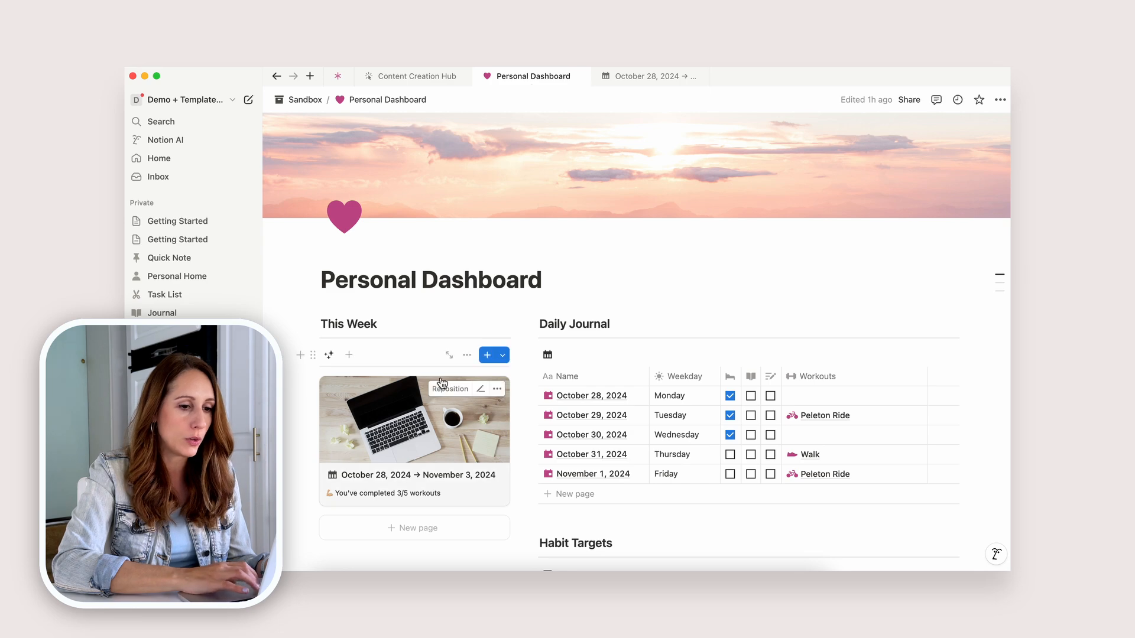
click(467, 390)
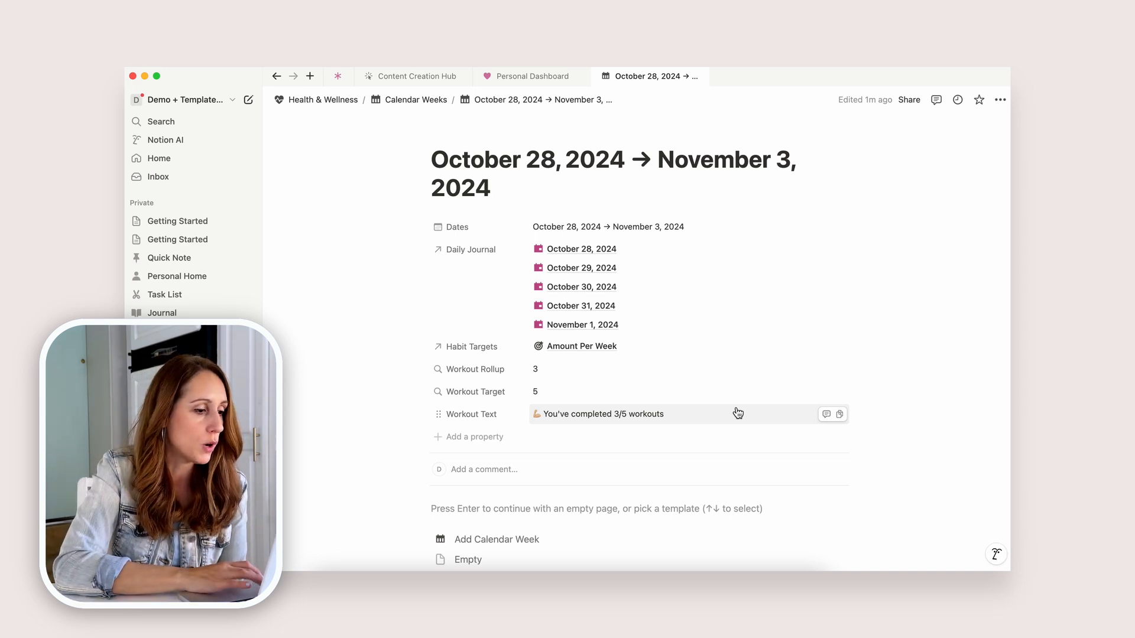
- Add a rollup property named Make Bed Rollup to the October 28 week page
click(507, 76)
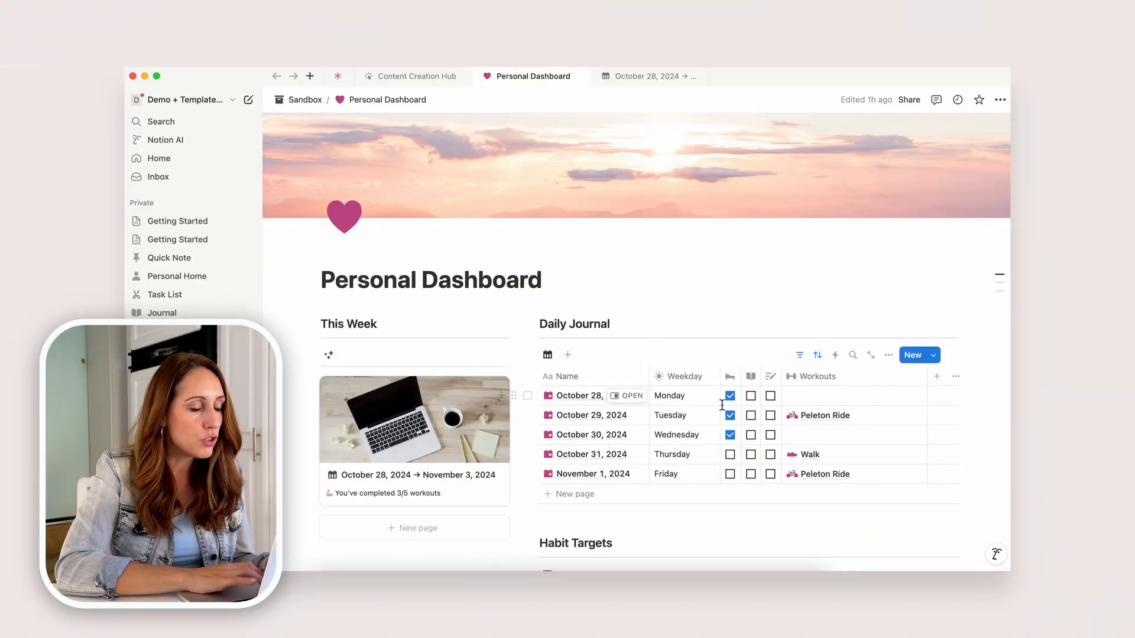
click(636, 78)
scroll(470, 347, down, 1)
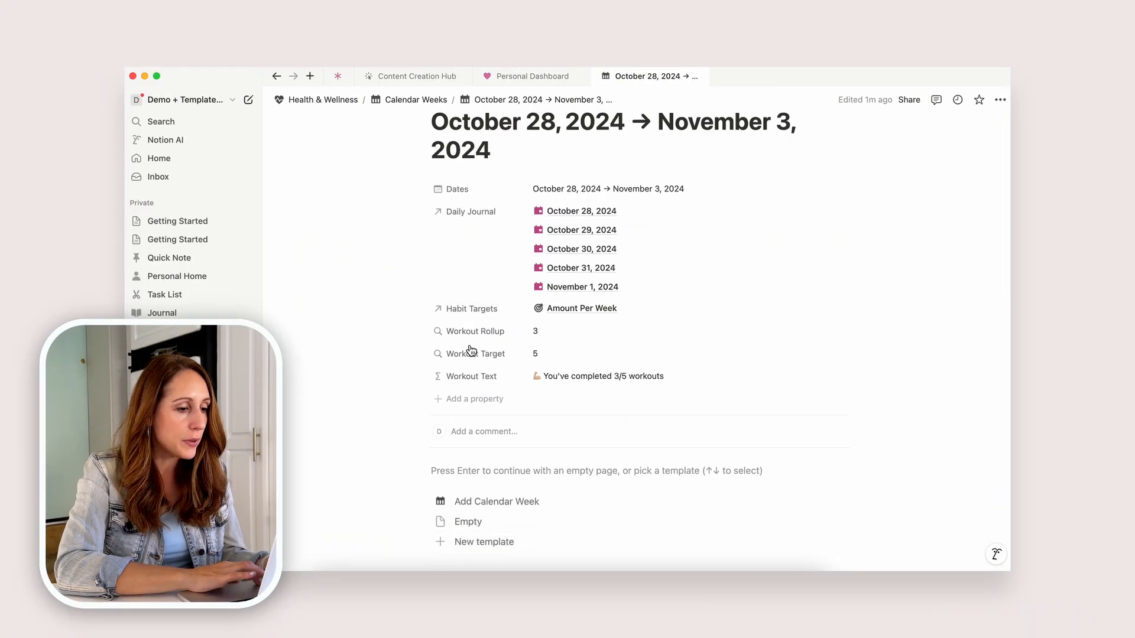
click(459, 402)
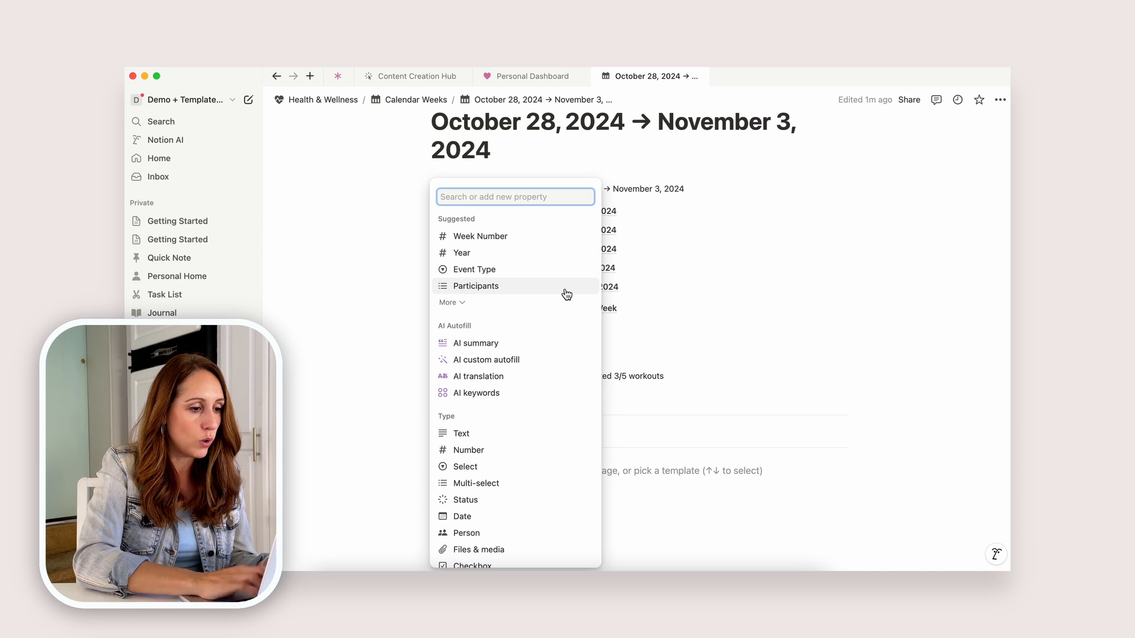
text(roll)
click(473, 332)
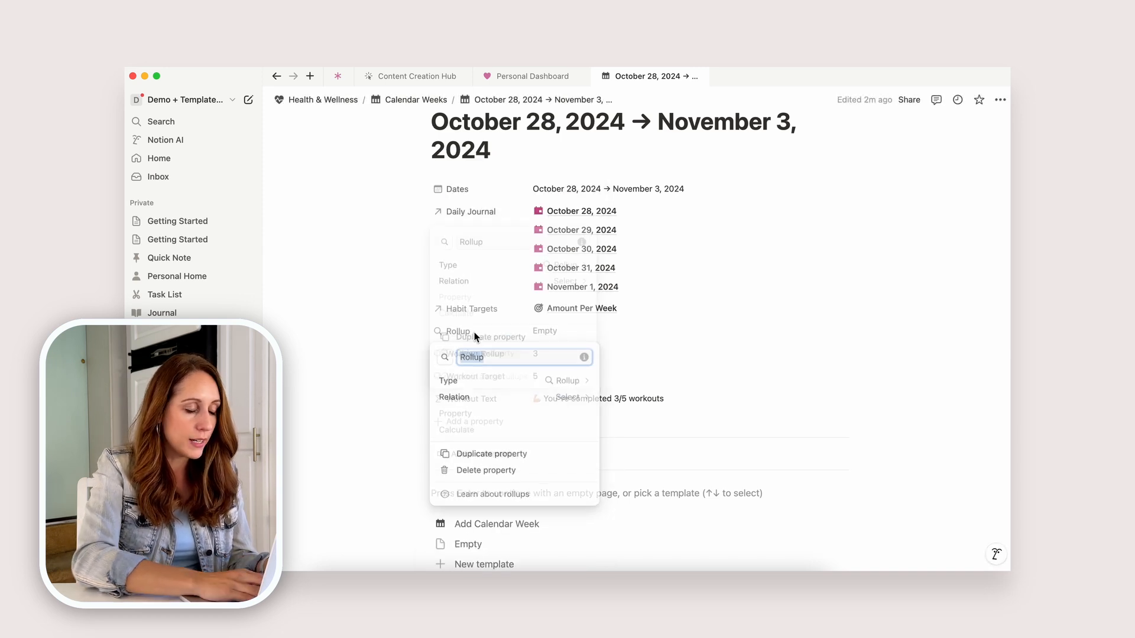
text(Make Bed)
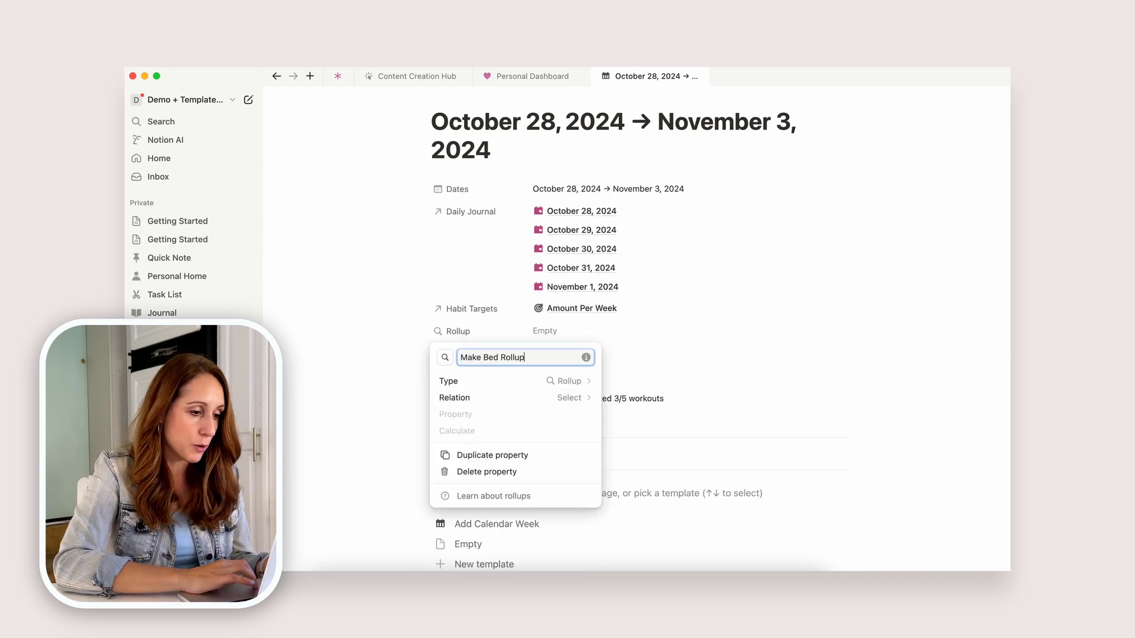
- Configure Make Bed Rollup to count the checked Make Bed boxes from the Daily Journal relation
click(545, 396)
click(518, 421)
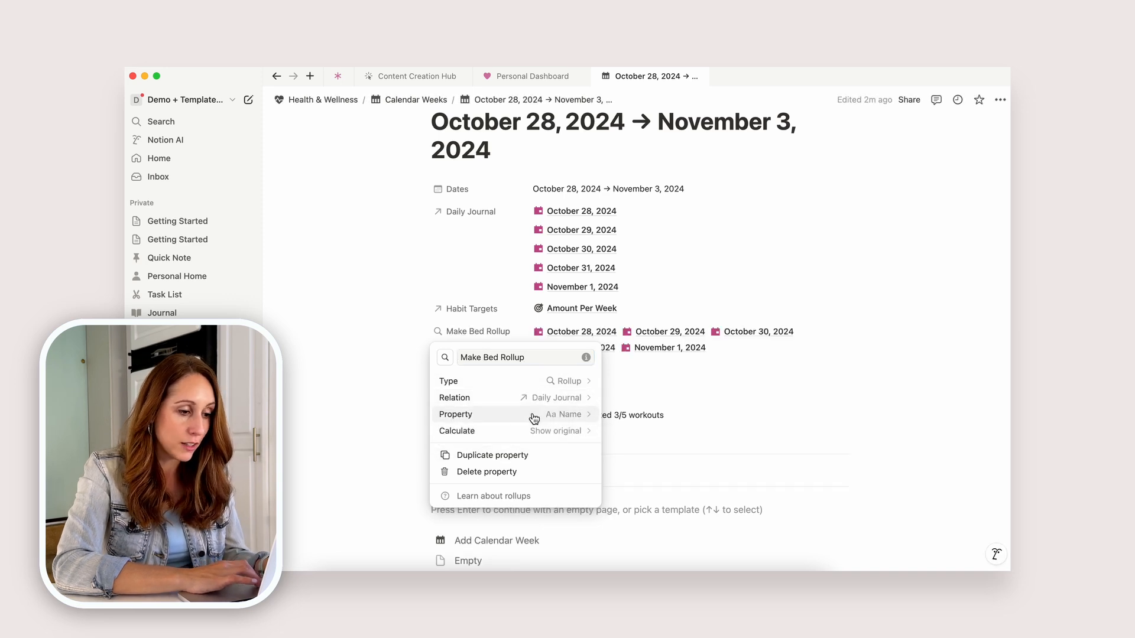
click(566, 415)
click(510, 347)
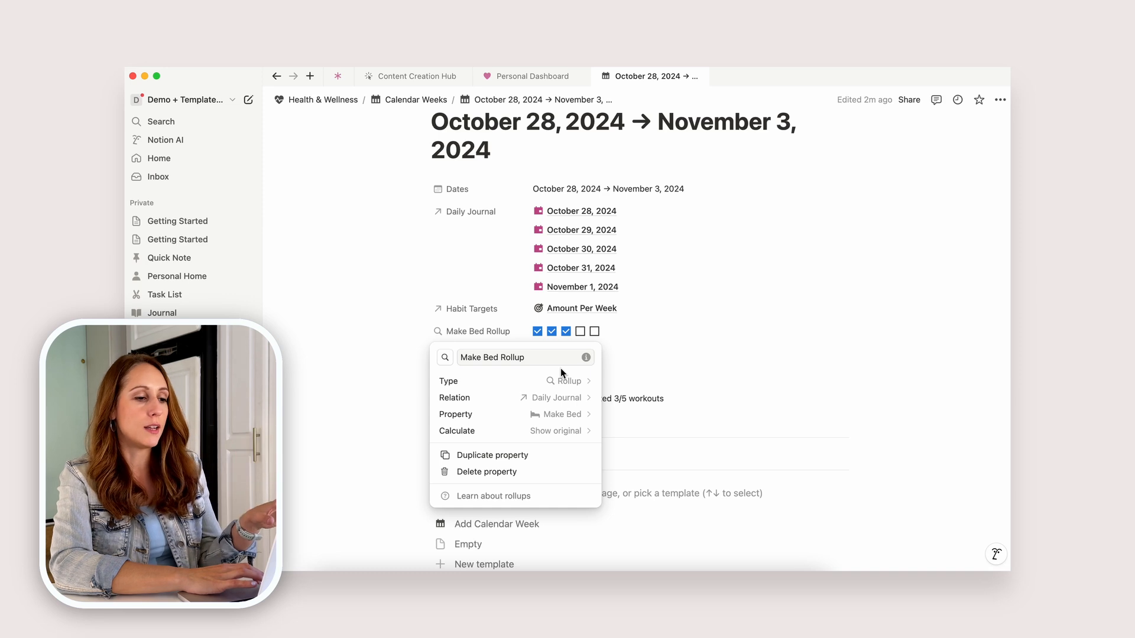
click(567, 431)
mouse_move(576, 473)
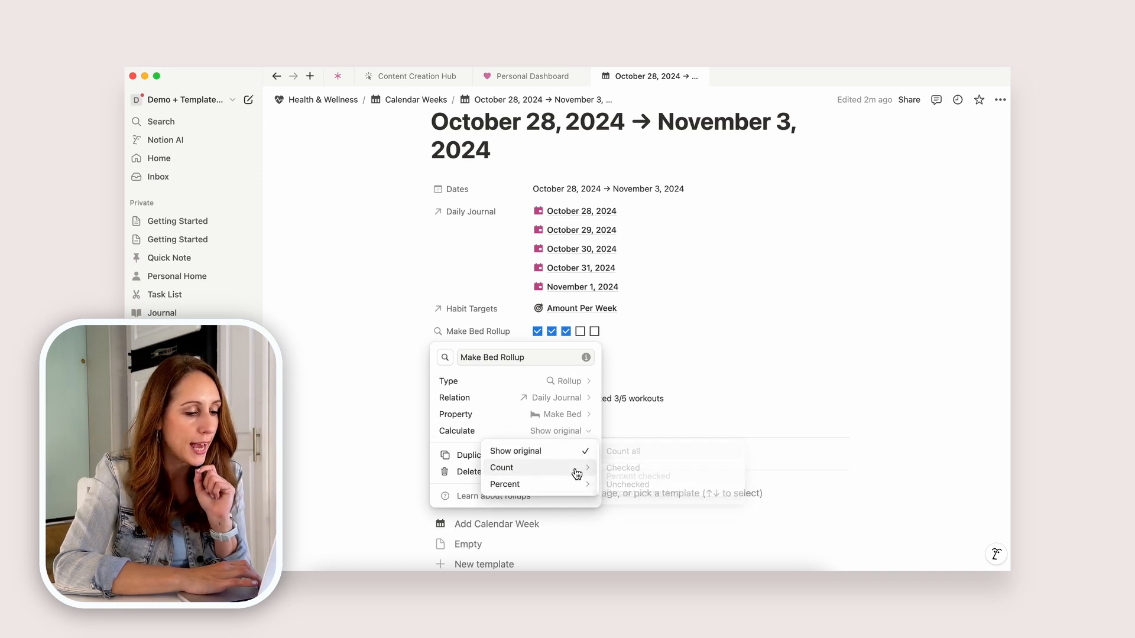
click(622, 468)
click(787, 355)
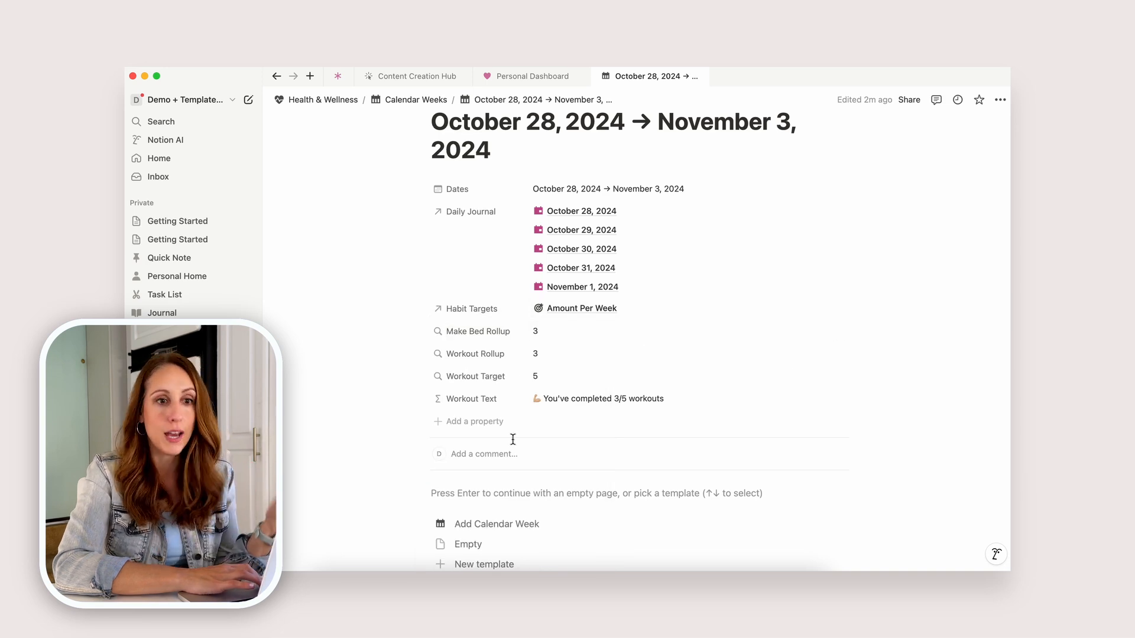
- Add a formula property named Make Bed Text to the week page
click(489, 426)
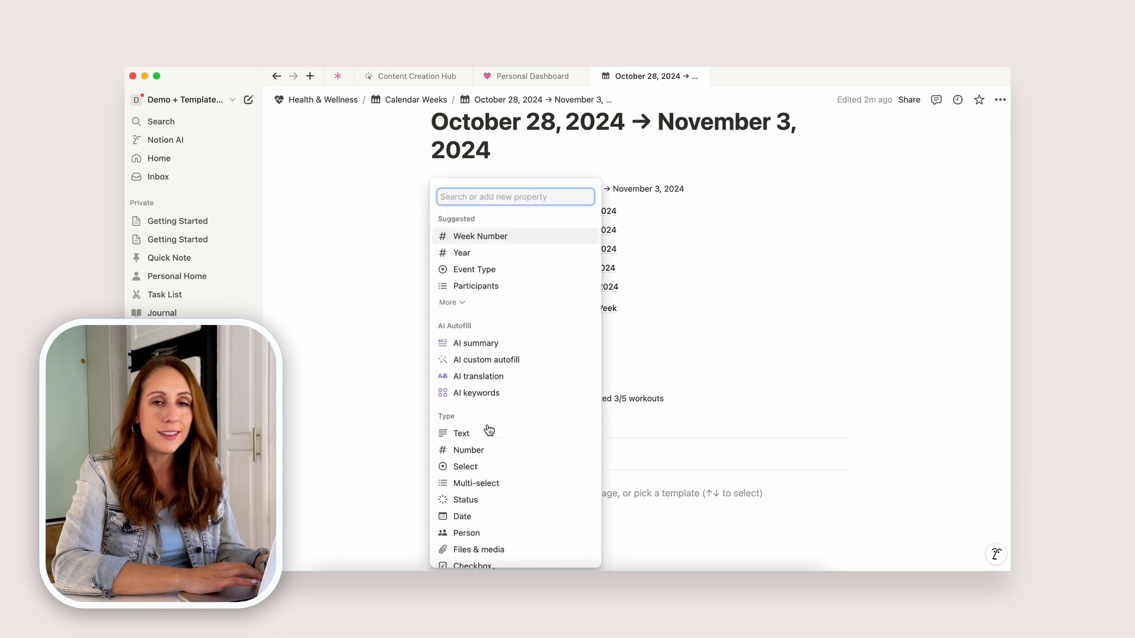
text(form)
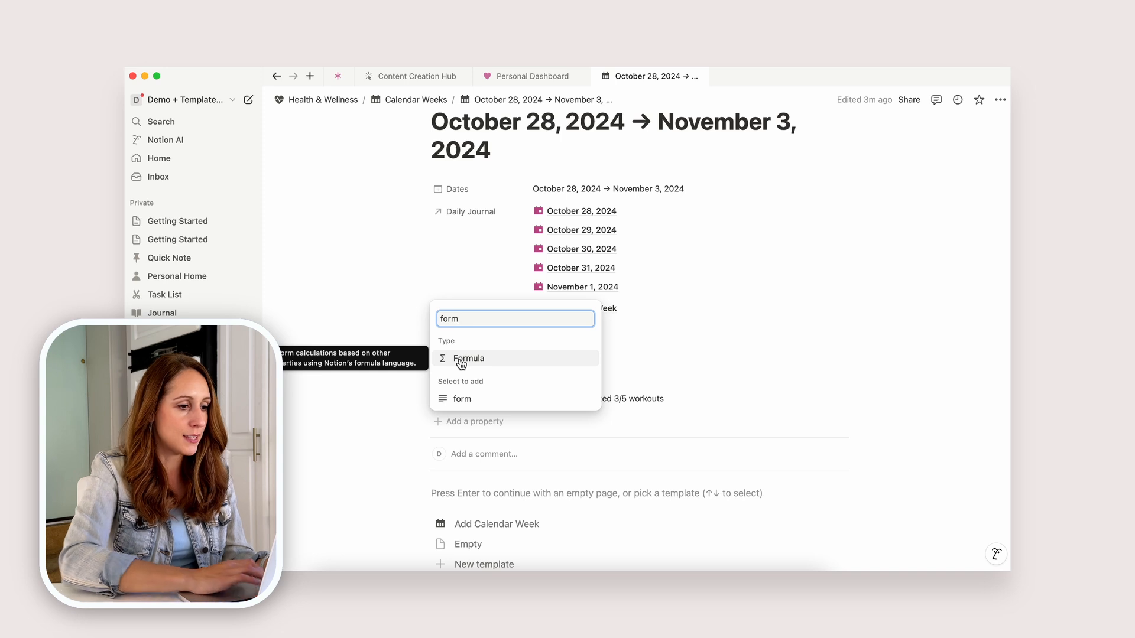
click(462, 359)
text(Make Bed Text)
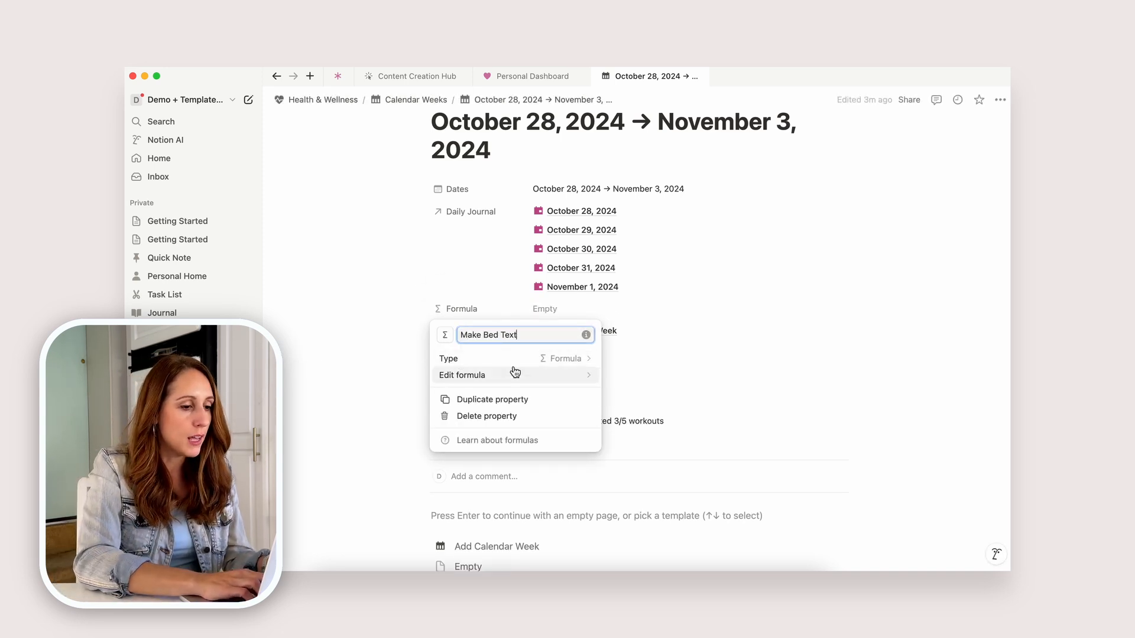
- Start the Make Bed Text formula with a bed emoji and the string "You've made your bed ", followed by a plus sign
click(512, 373)
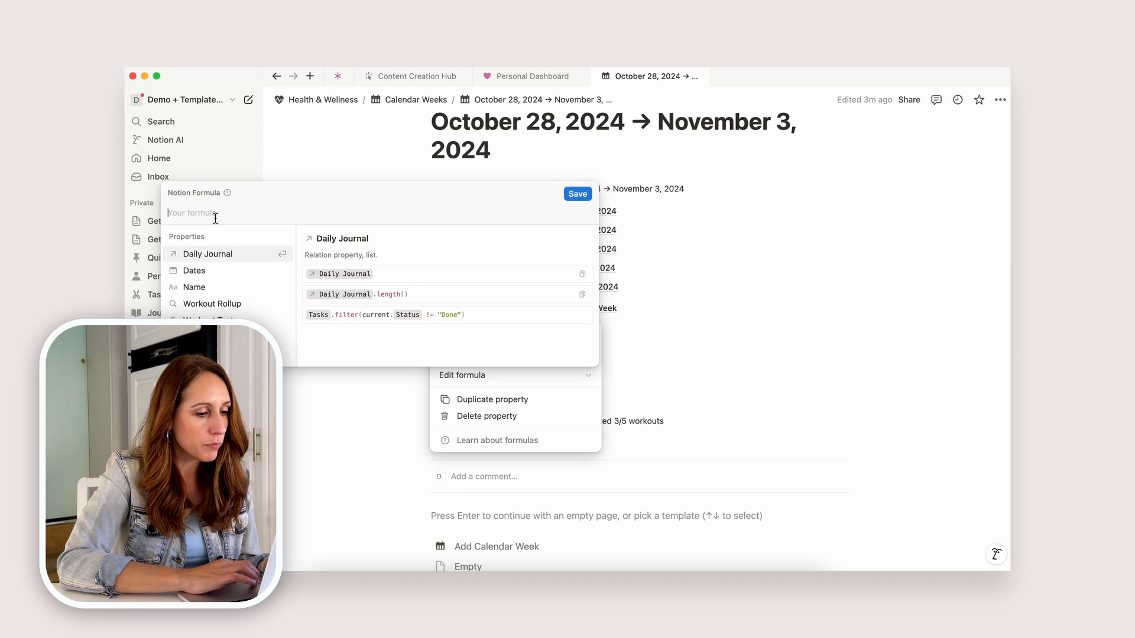
text(")
key(ctrl+super+space)
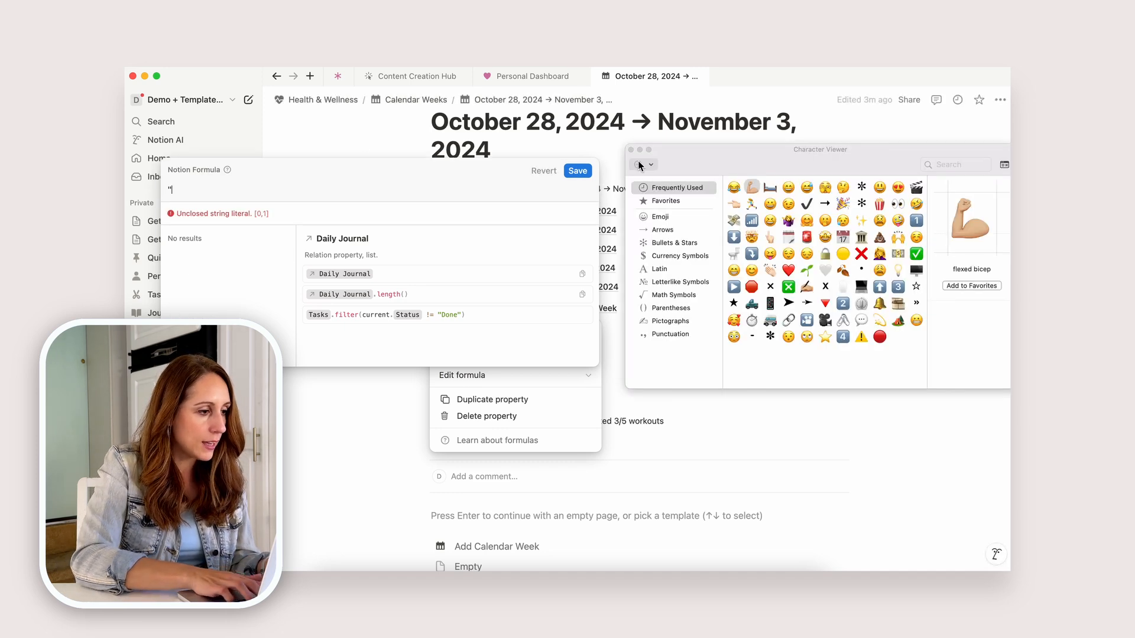
click(774, 188)
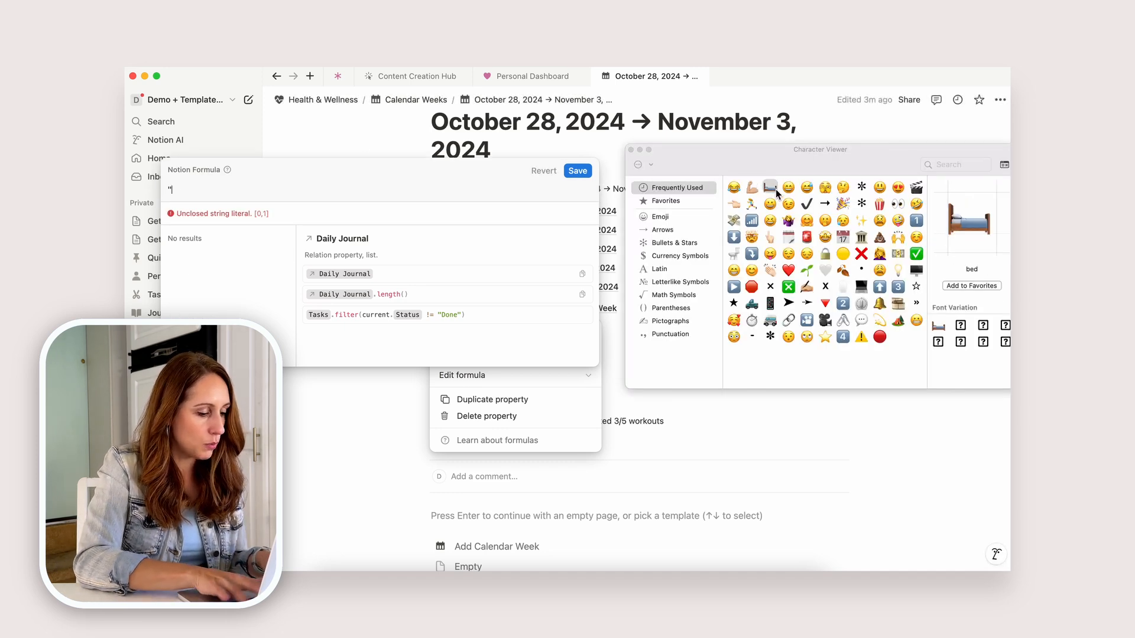
click(630, 149)
text(You've )
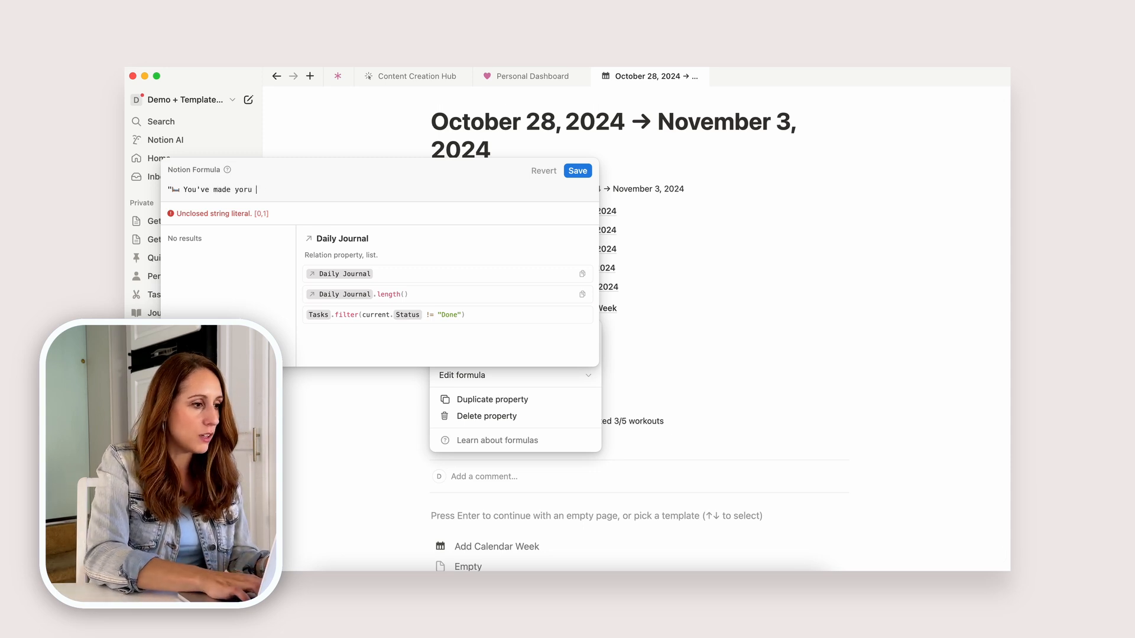
text(made your bed " +)
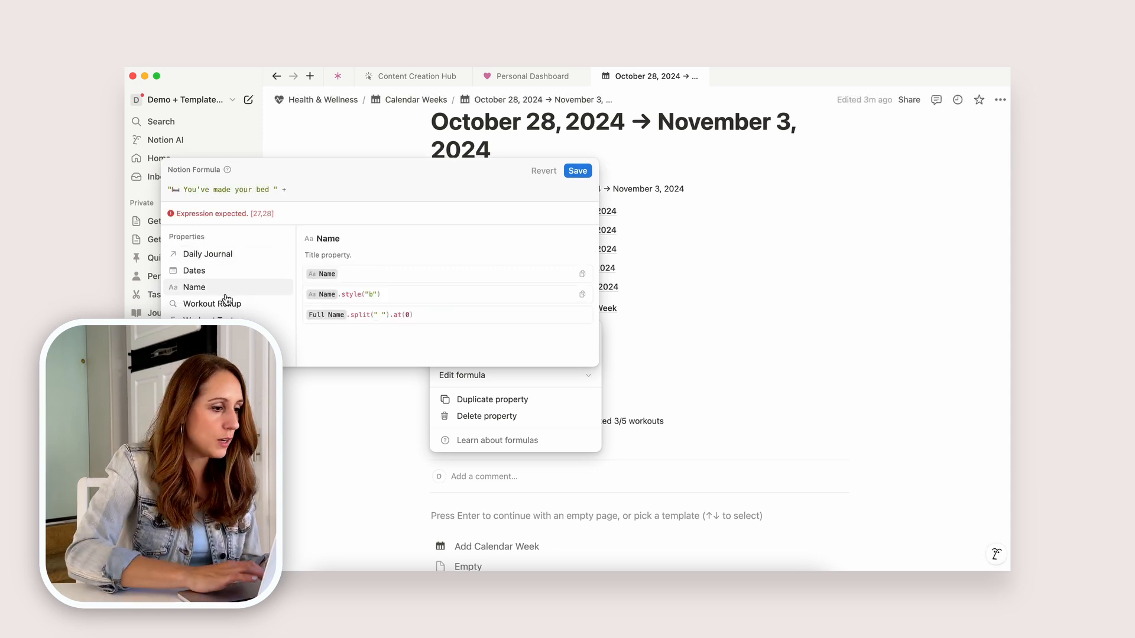
- Complete the formula with the Make Bed Rollup property + " times this week" and save it
scroll(225, 299, down, 1)
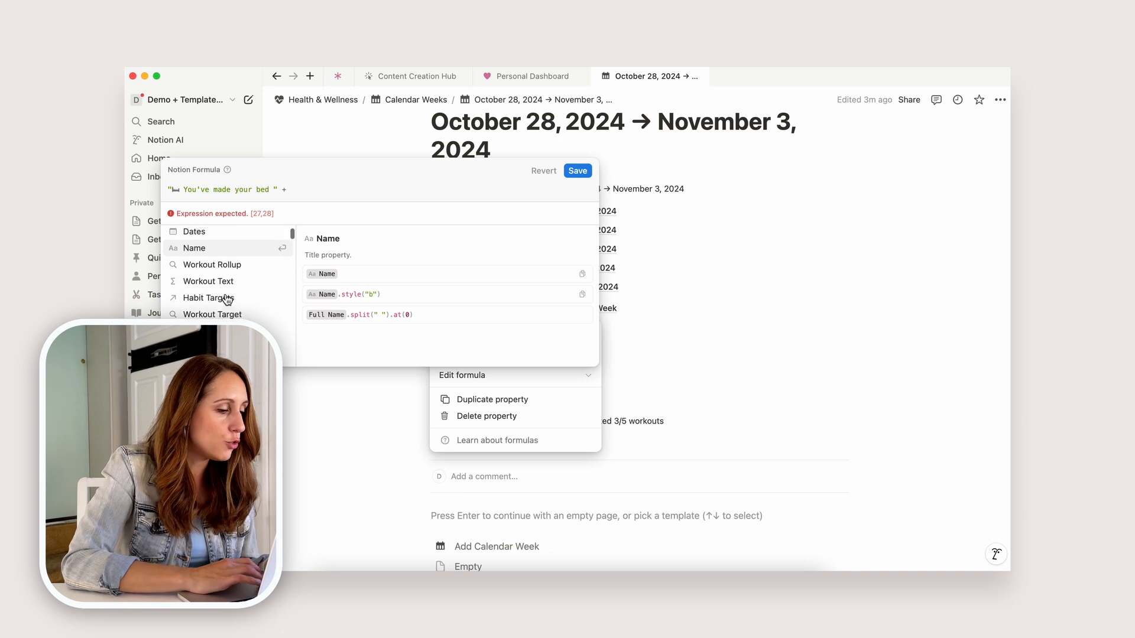
click(212, 328)
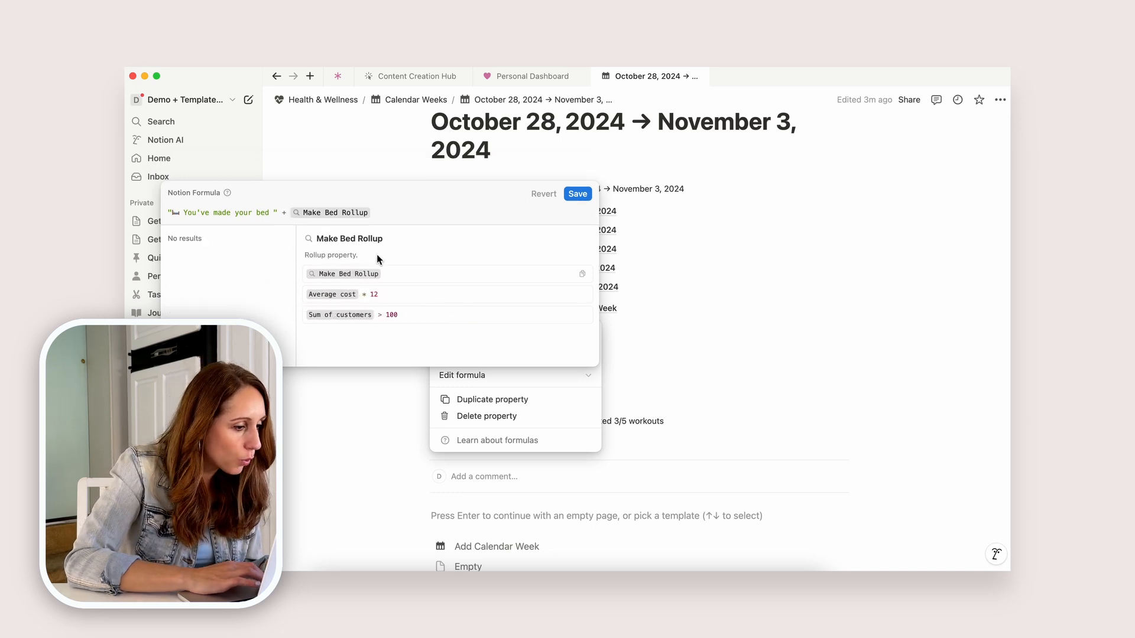
text(+)
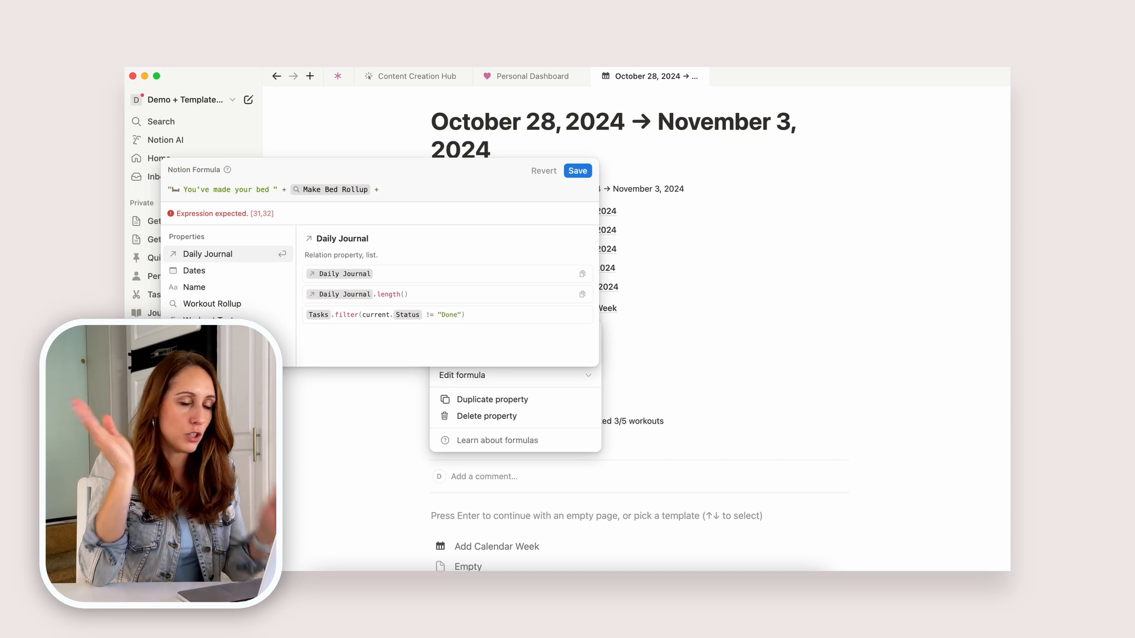
text( " times t)
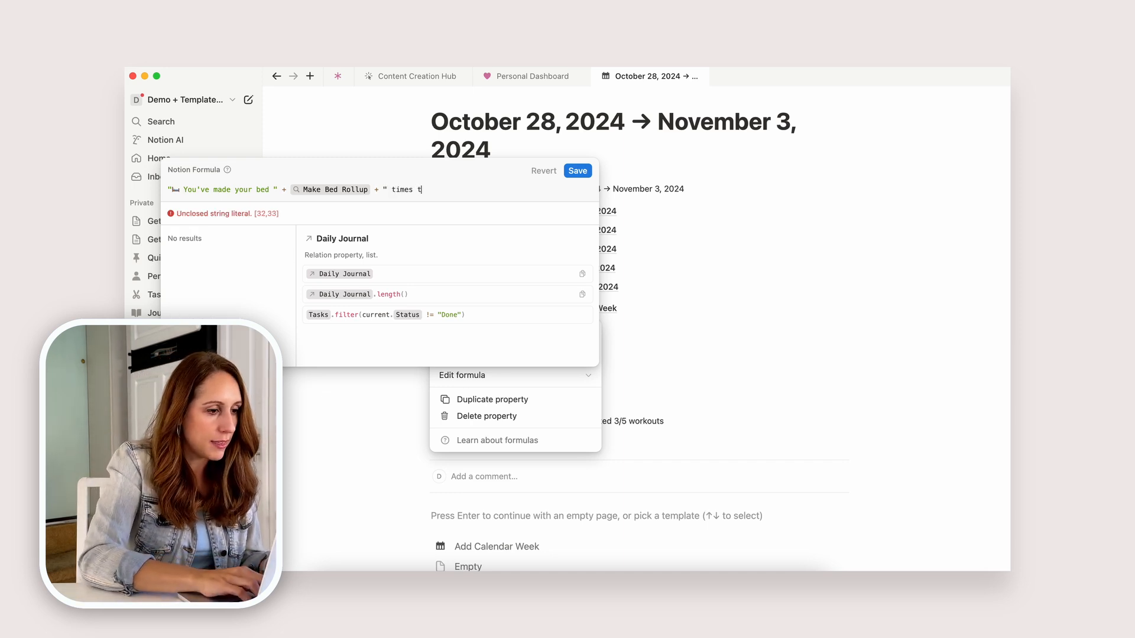
key(BackSpace)
key(BackSpace)
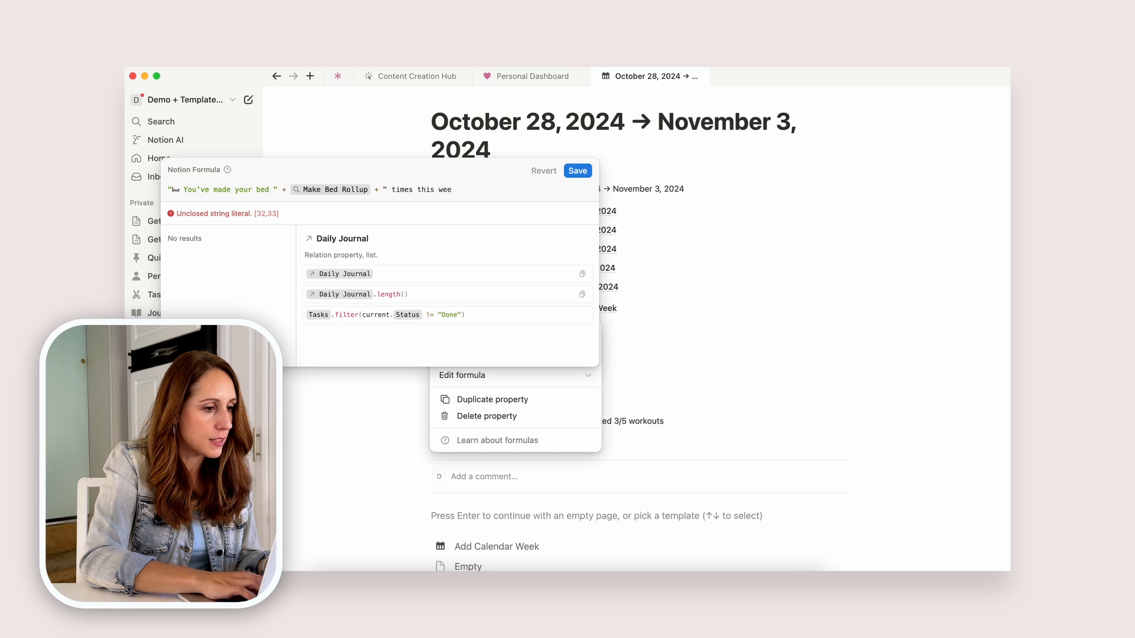
text(")
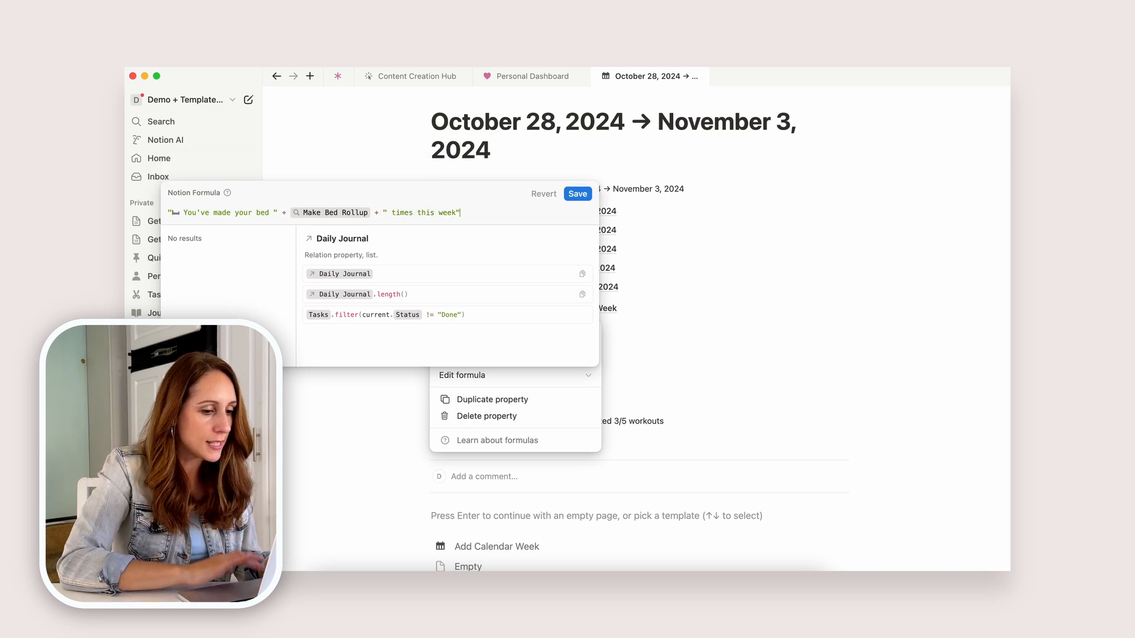
click(577, 171)
click(767, 215)
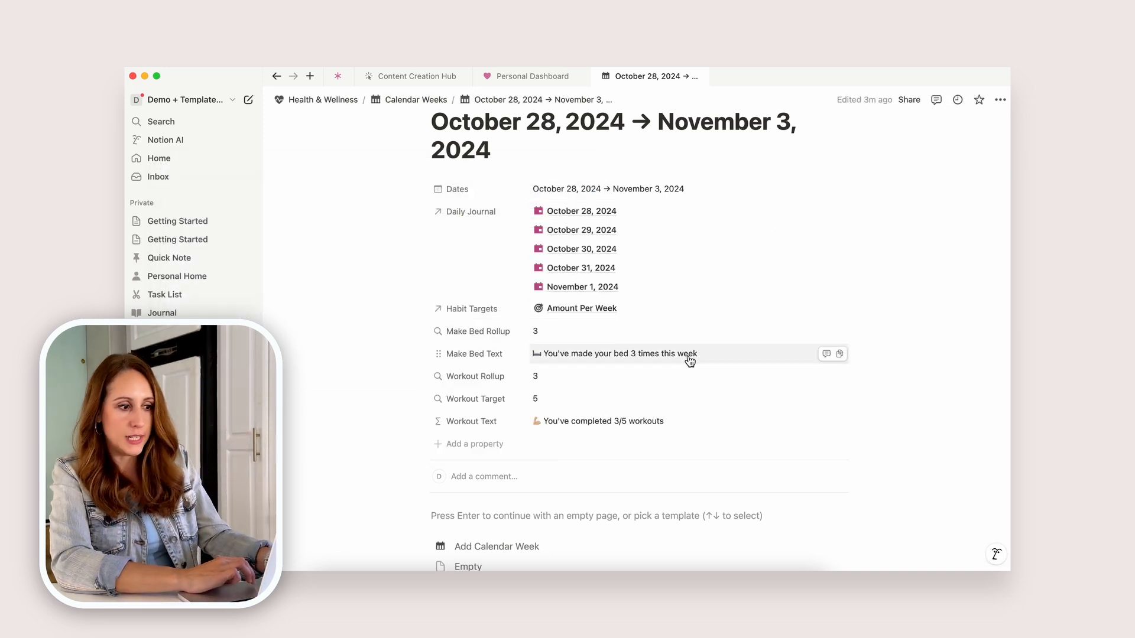
- Show the Make Bed Text property on the Personal Dashboard's This Week gallery card
click(517, 77)
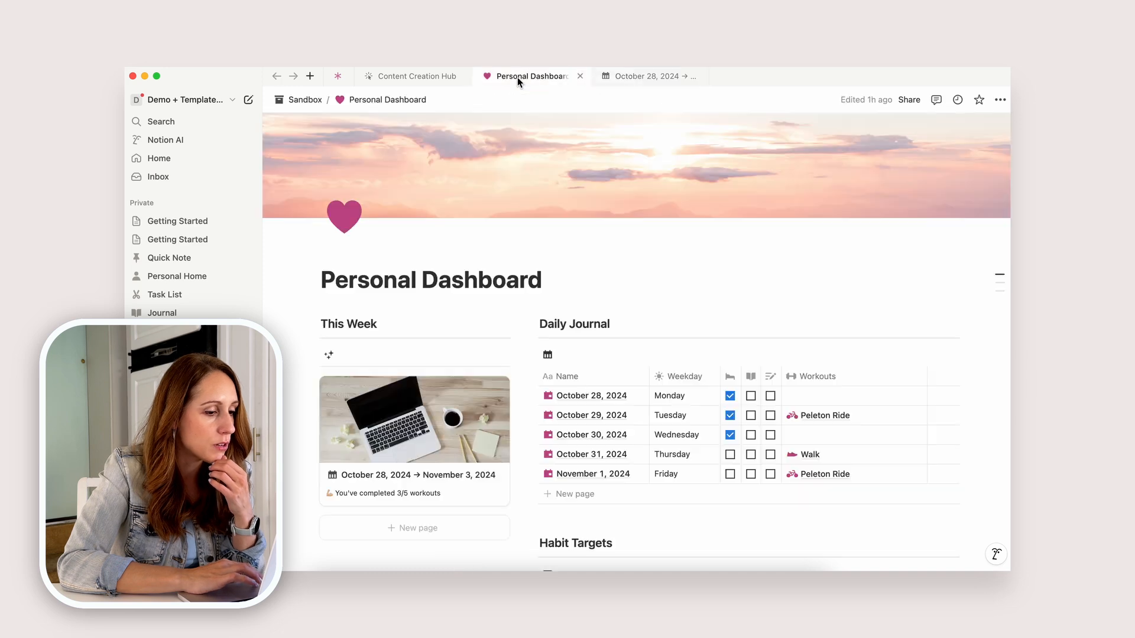
click(471, 360)
click(660, 377)
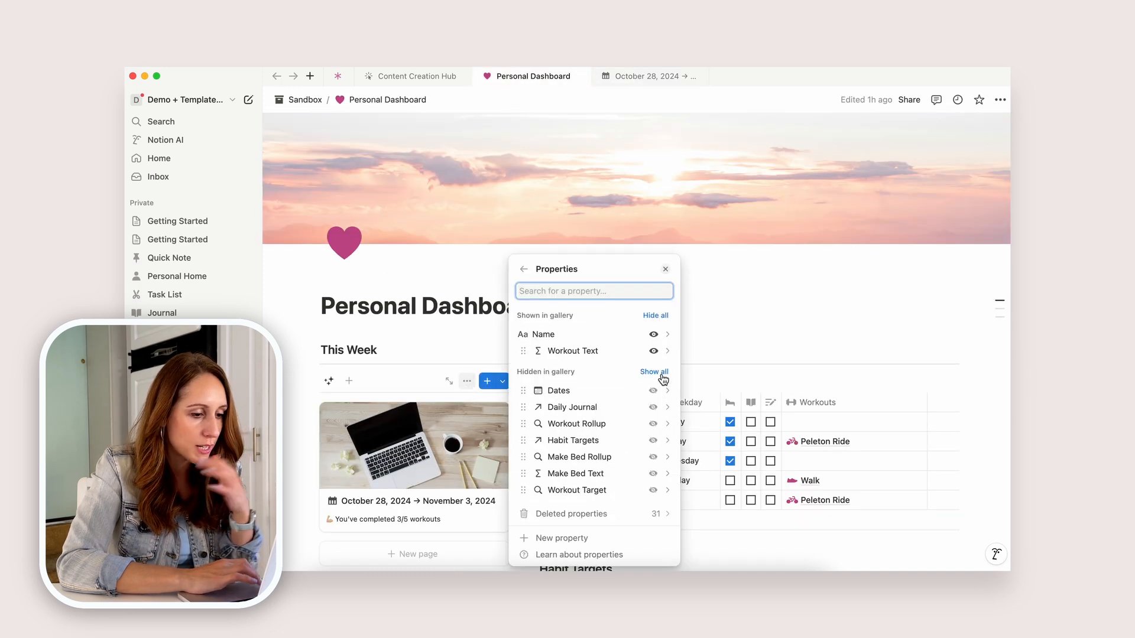
click(653, 474)
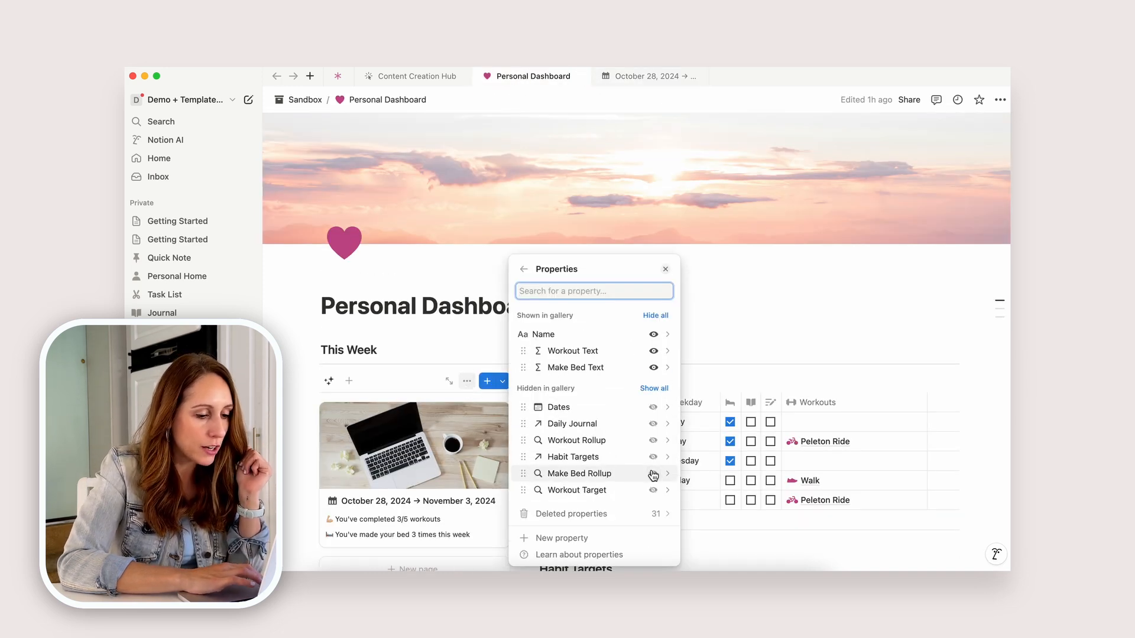
click(781, 292)
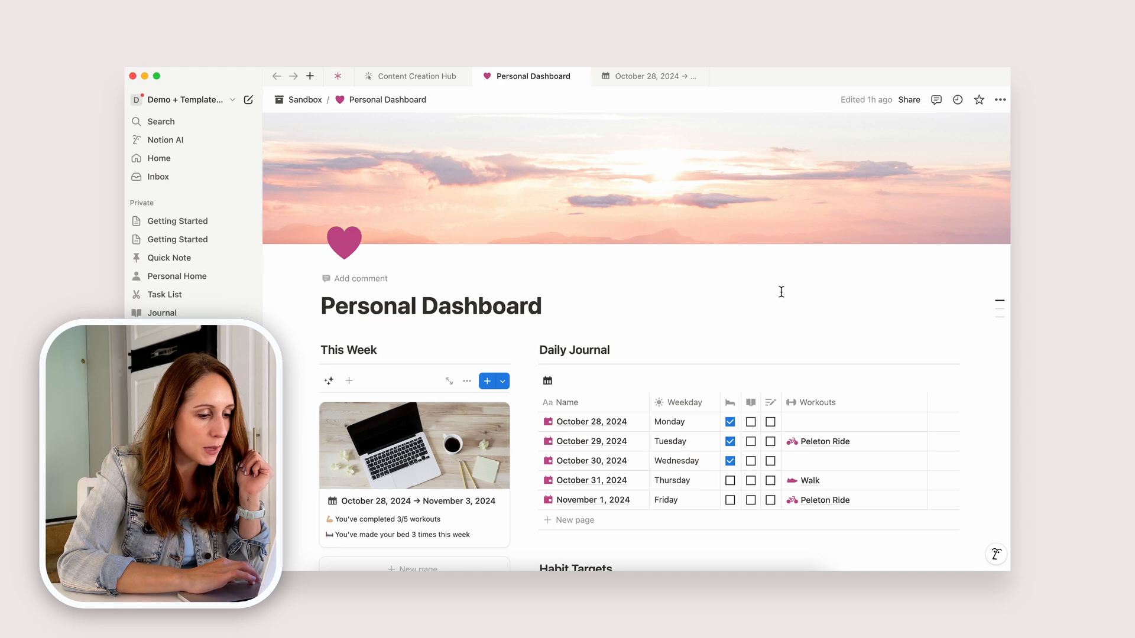
- Try adding another number property to the Habit Targets table
scroll(781, 292, down, 5)
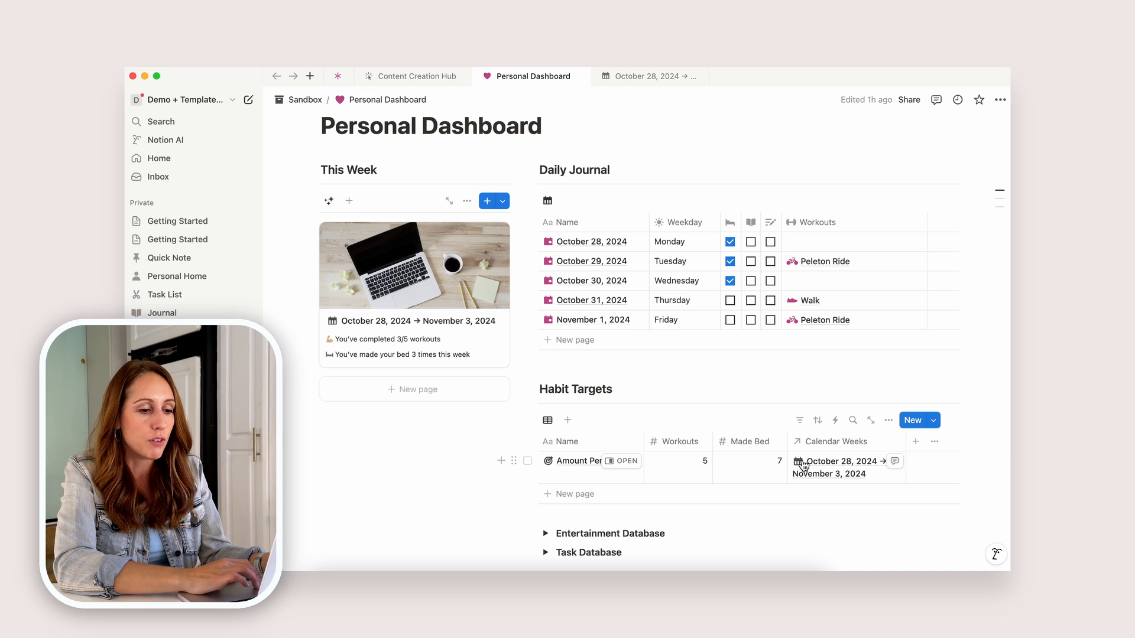
click(916, 443)
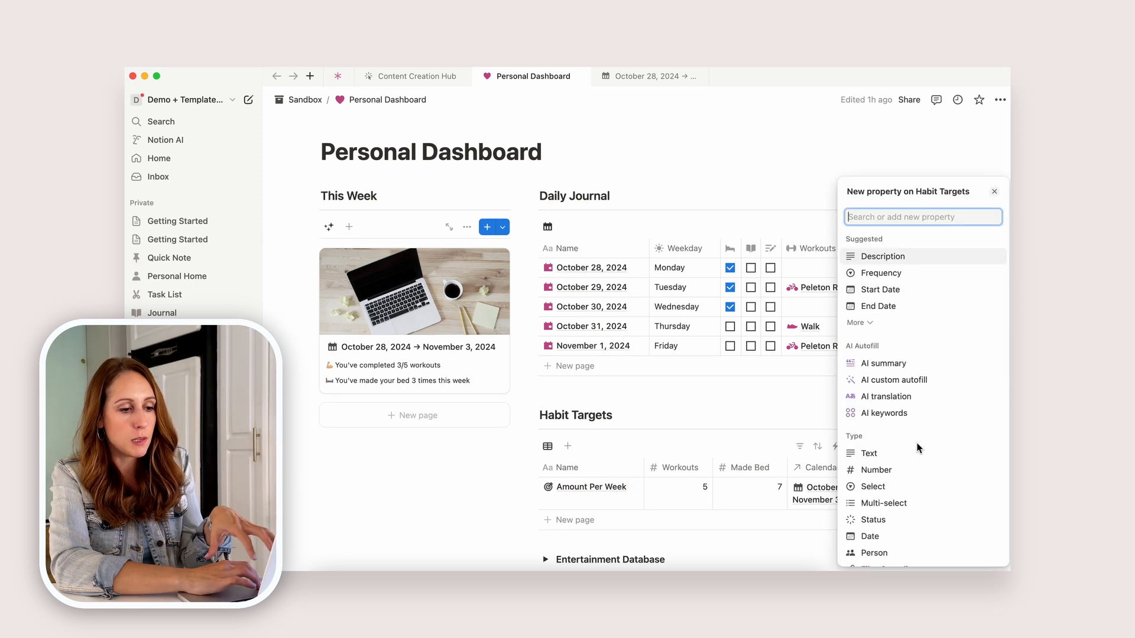
text(num)
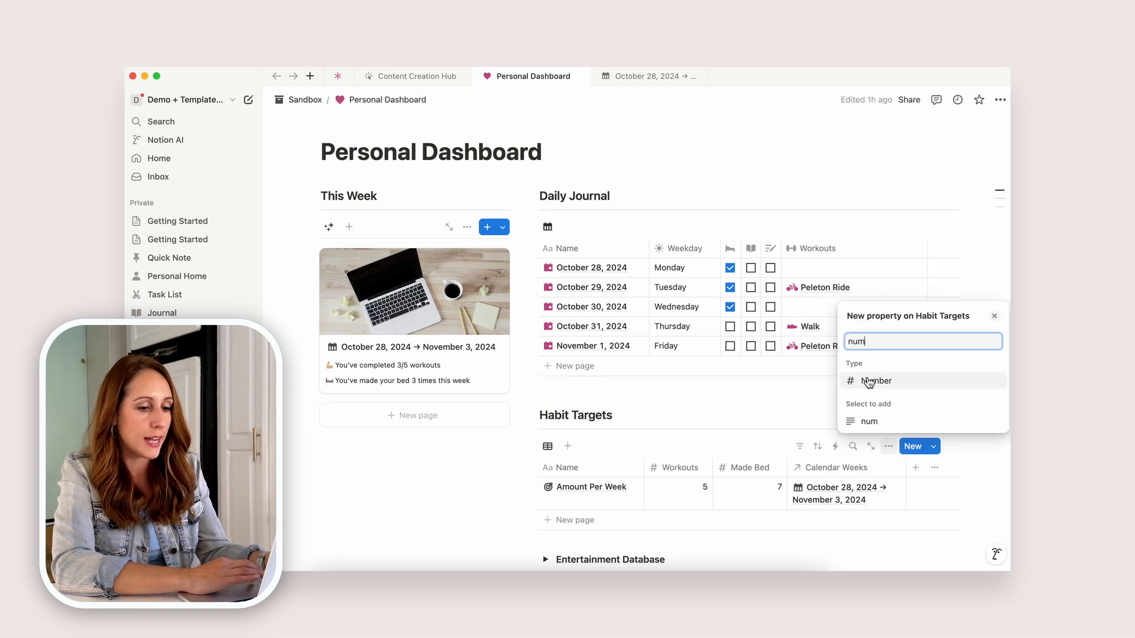
click(868, 381)
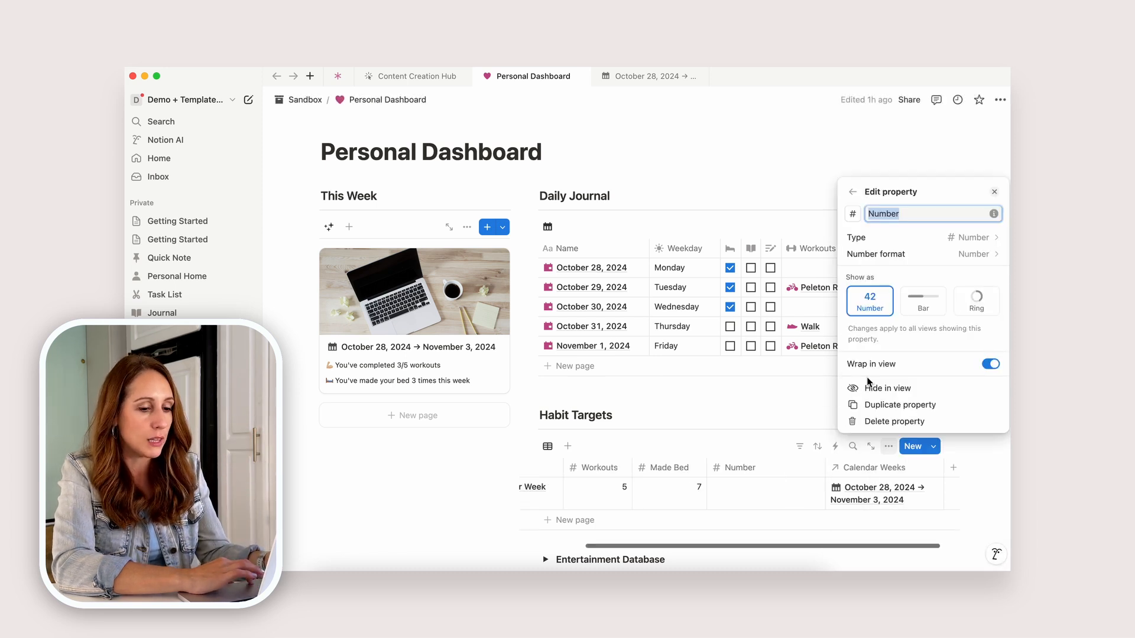
click(960, 148)
click(777, 490)
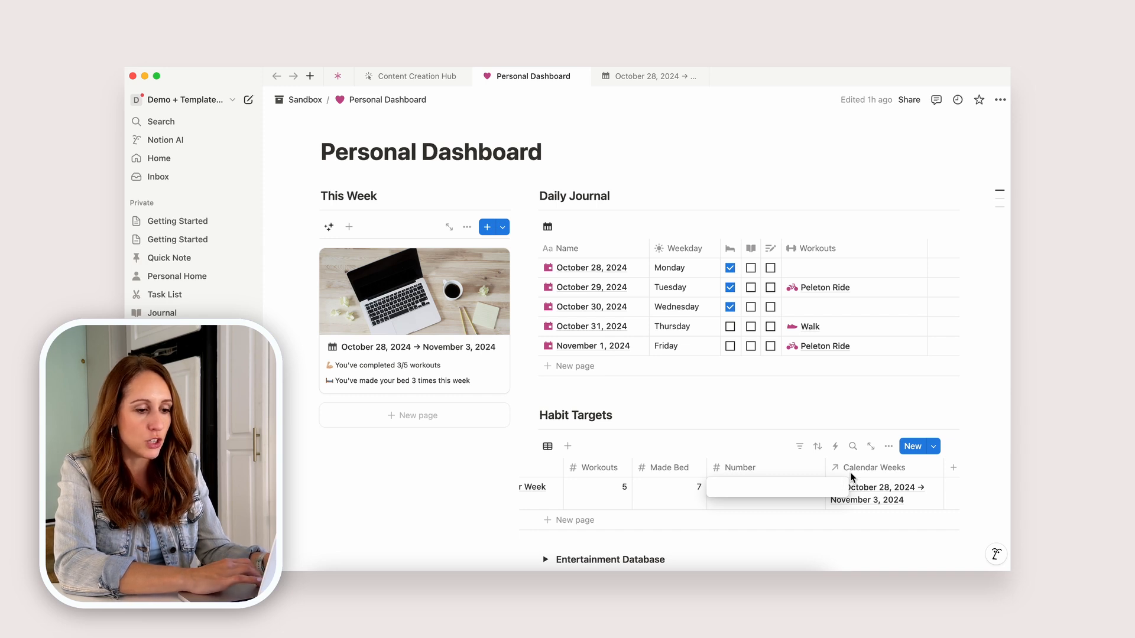
key(Escape)
click(744, 469)
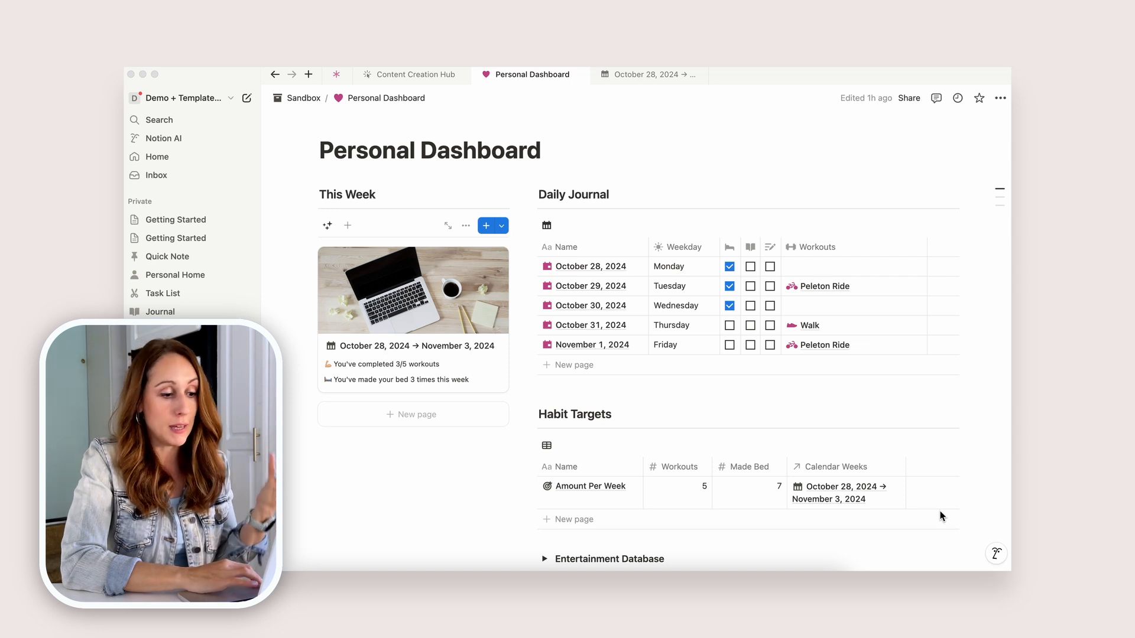
- Expand the Entertainment Database section below Habit Targets on the Personal Dashboard
scroll(847, 481, down, 5)
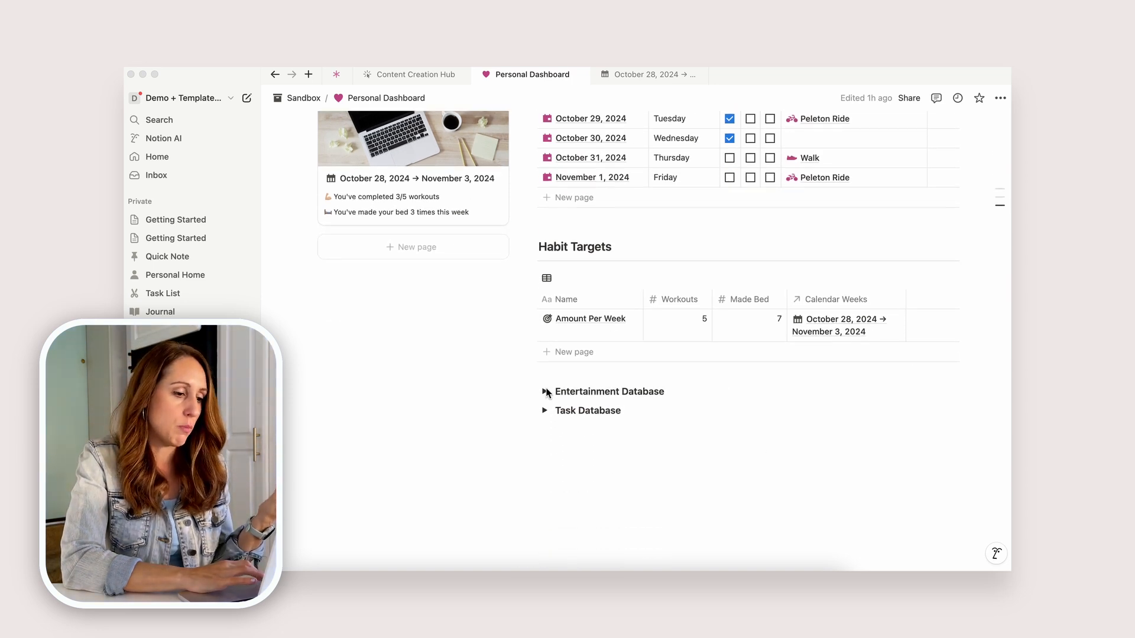
click(545, 392)
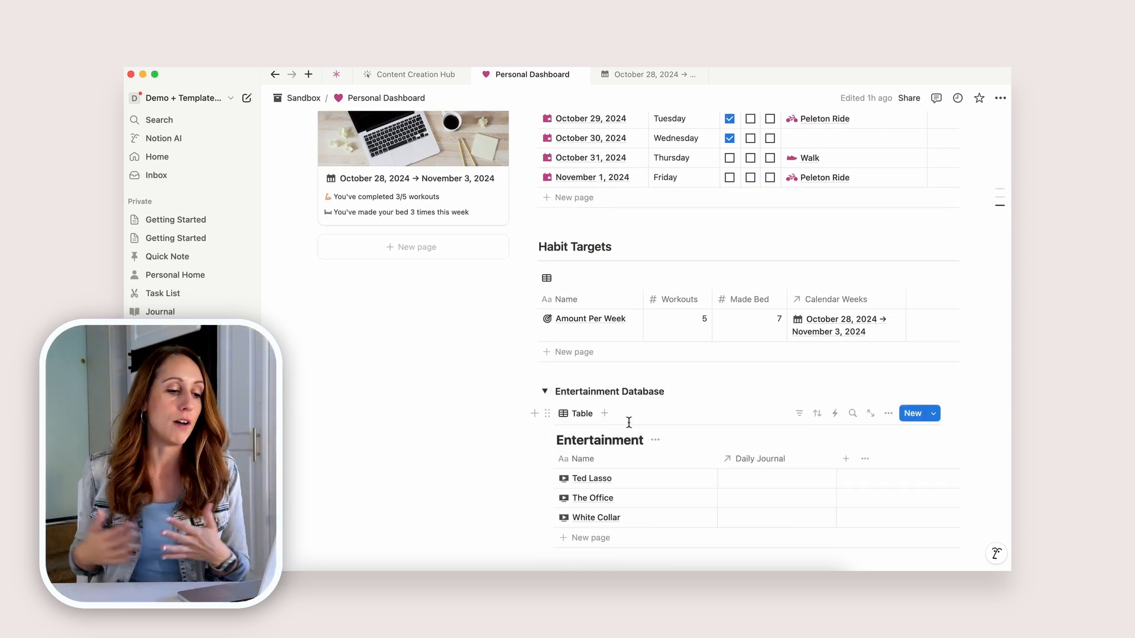
scroll(629, 424, down, 3)
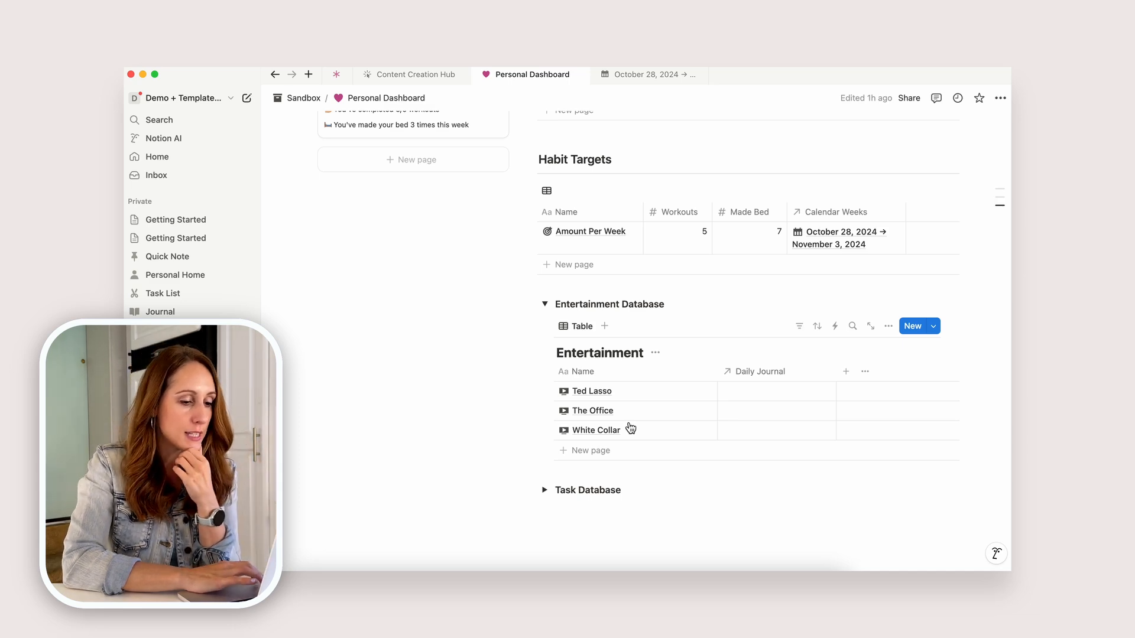
- Link Ted Lasso in the Entertainment relation of the October 31, 2024 journal entry and close the entry
scroll(631, 428, up, 10)
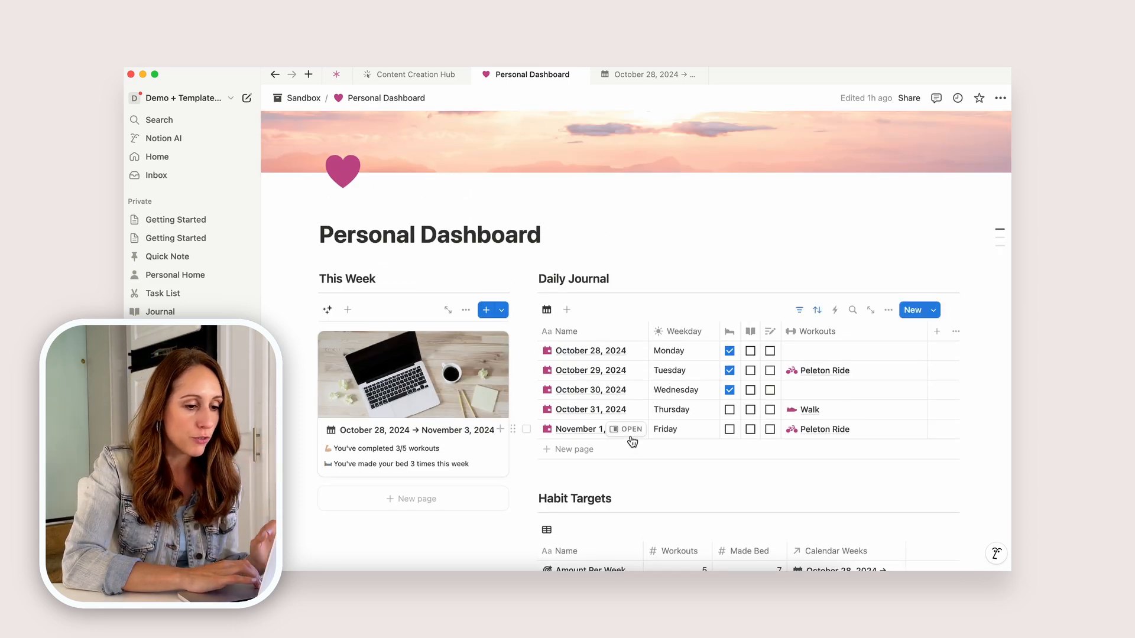
click(629, 410)
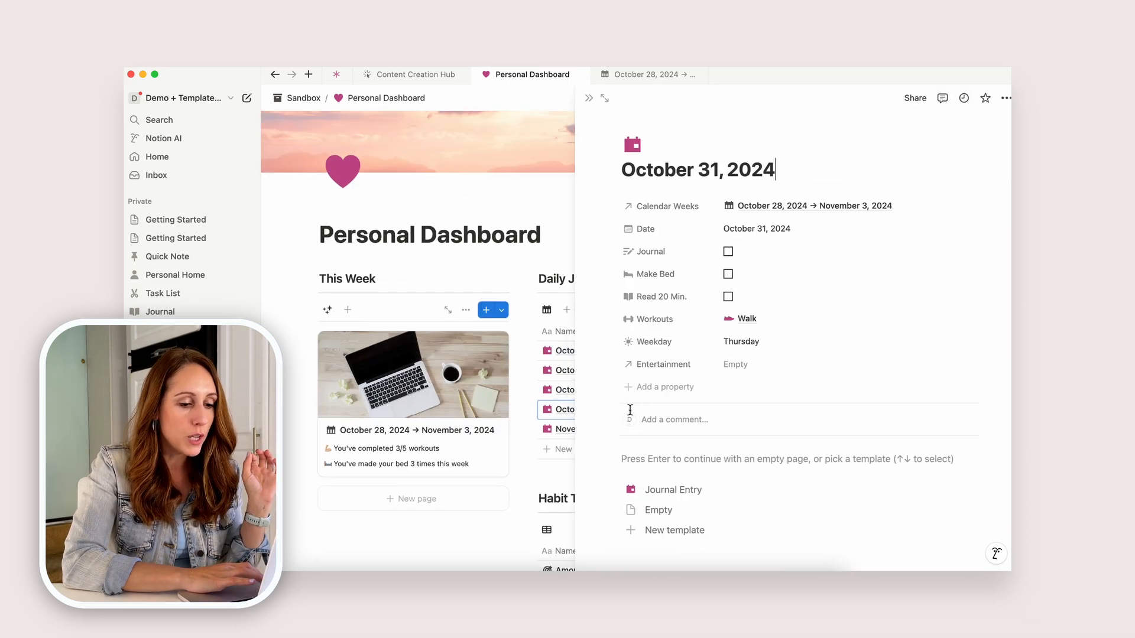
click(728, 364)
click(743, 407)
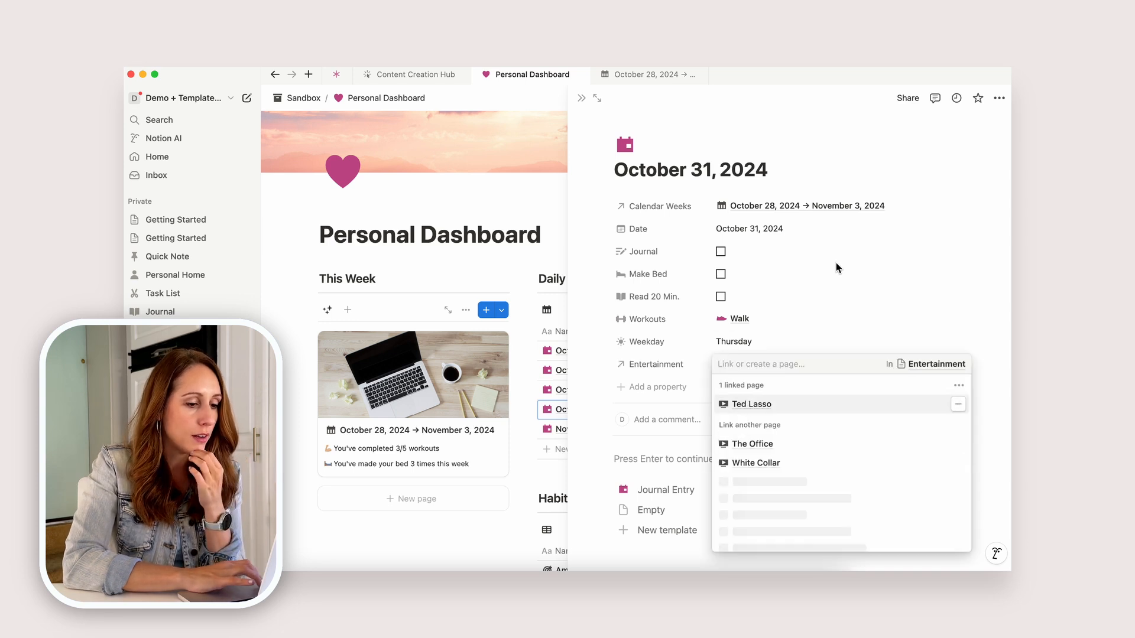
click(838, 266)
click(581, 99)
- Link Ted Lasso in the Entertainment relation of the October 30, 2024 journal entry and close the entry
click(629, 390)
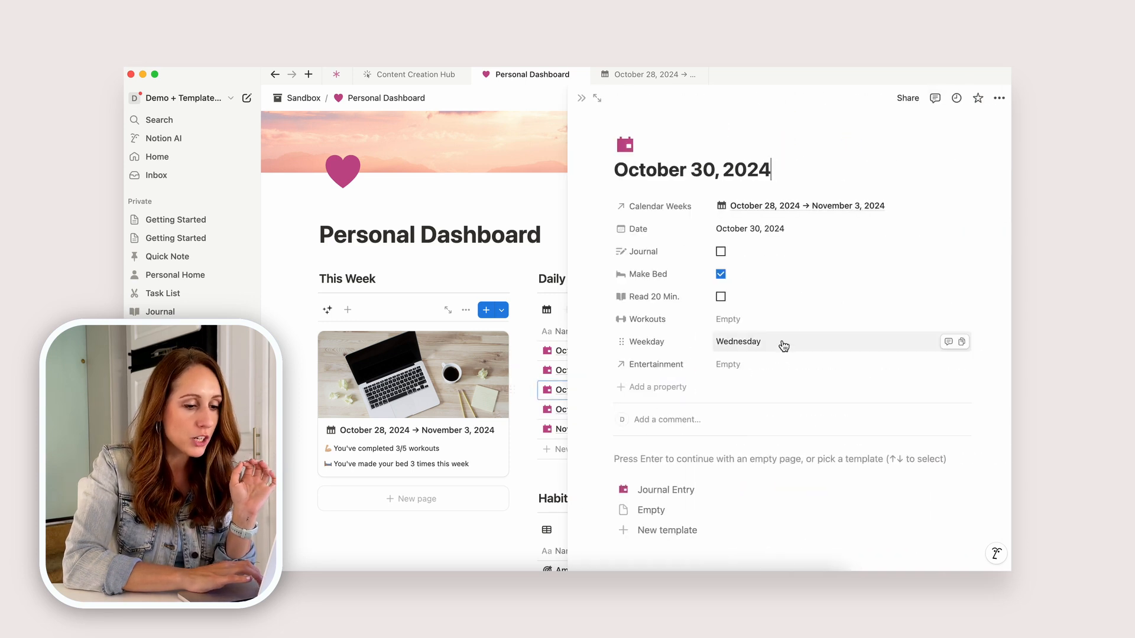
click(737, 363)
click(746, 405)
key(Escape)
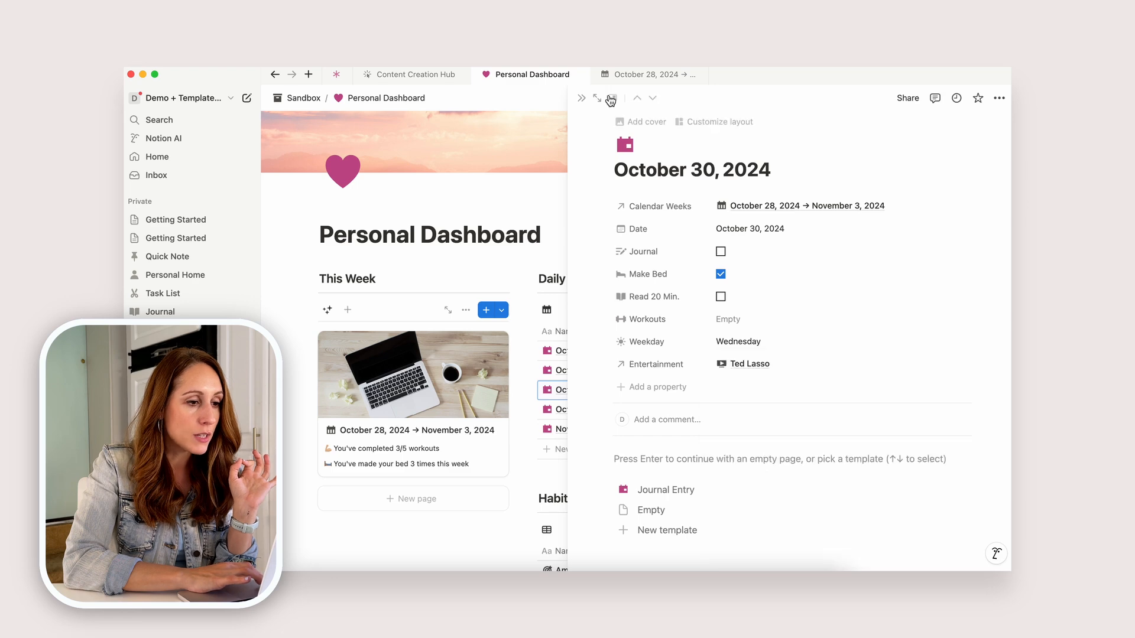
click(581, 98)
- Link The Office in the November 1, 2024 entry's Entertainment relation, and check the Daily Journal links in the Entertainment table
click(630, 429)
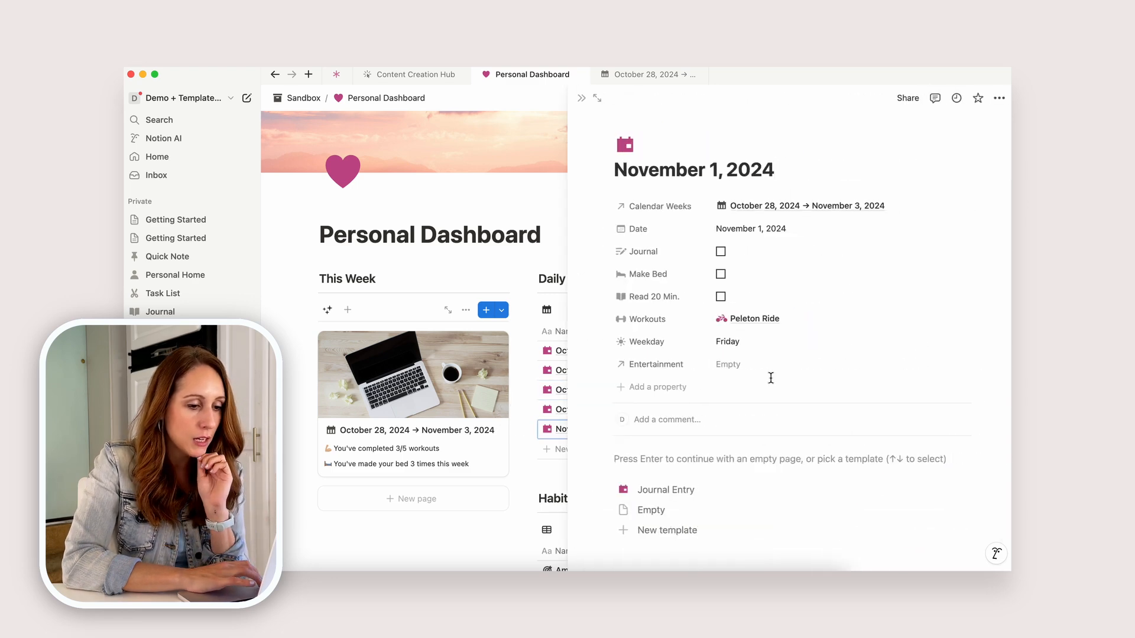
click(751, 365)
click(747, 423)
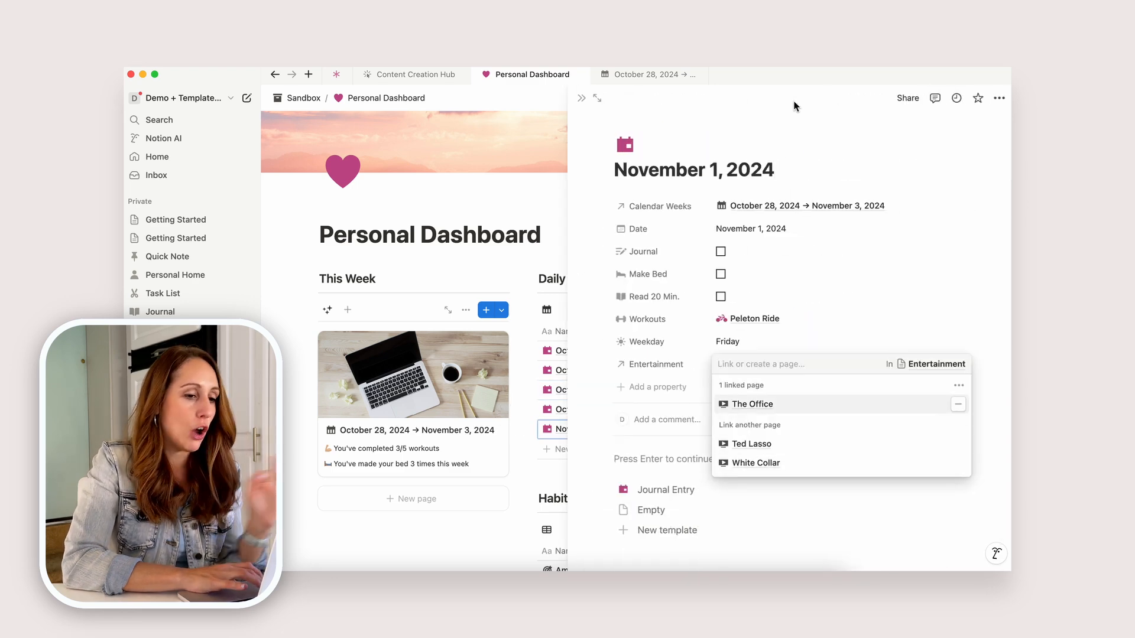
key(Escape)
click(582, 99)
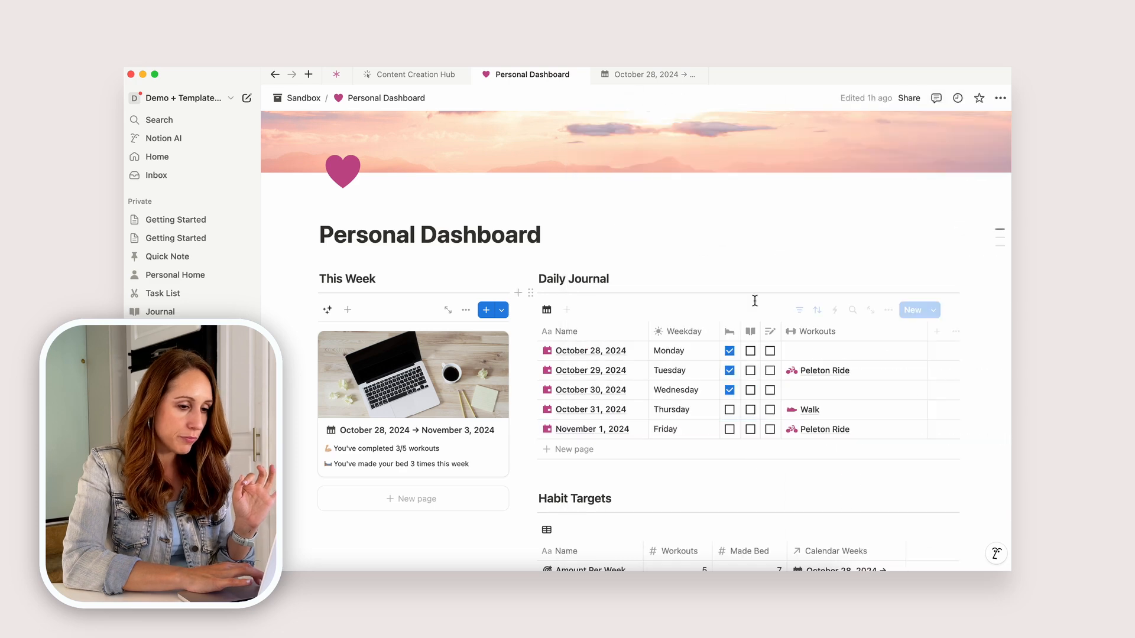
scroll(752, 300, down, 10)
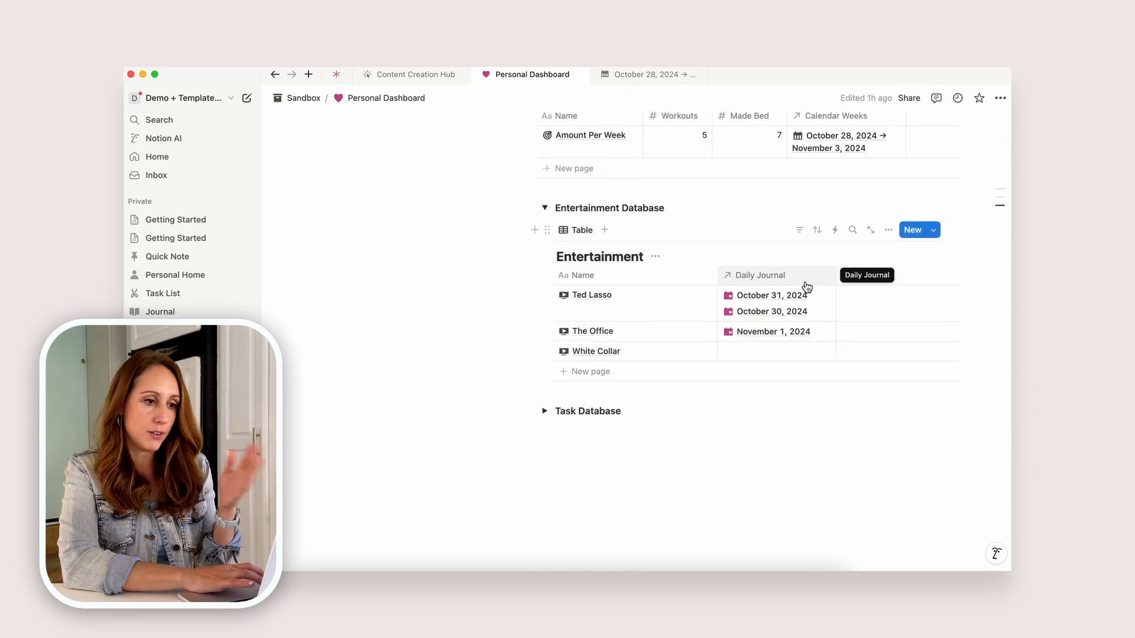
- Add a rollup property named "Entertain. Rollup" to the October 28, 2024 calendar week page
scroll(762, 333, up, 10)
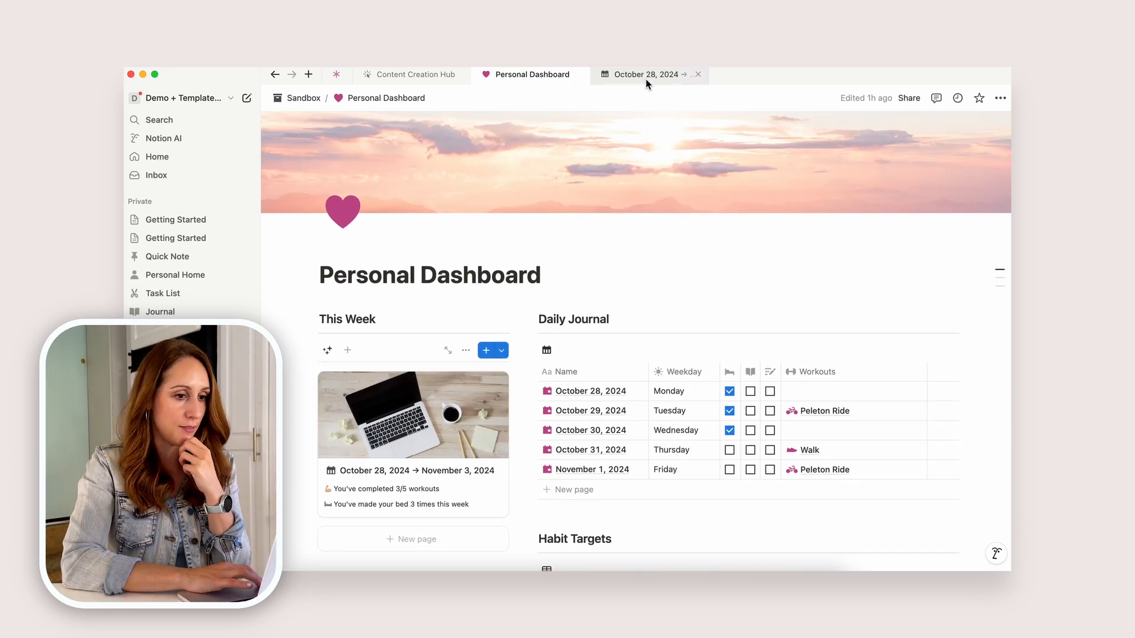
click(644, 77)
scroll(574, 253, down, 3)
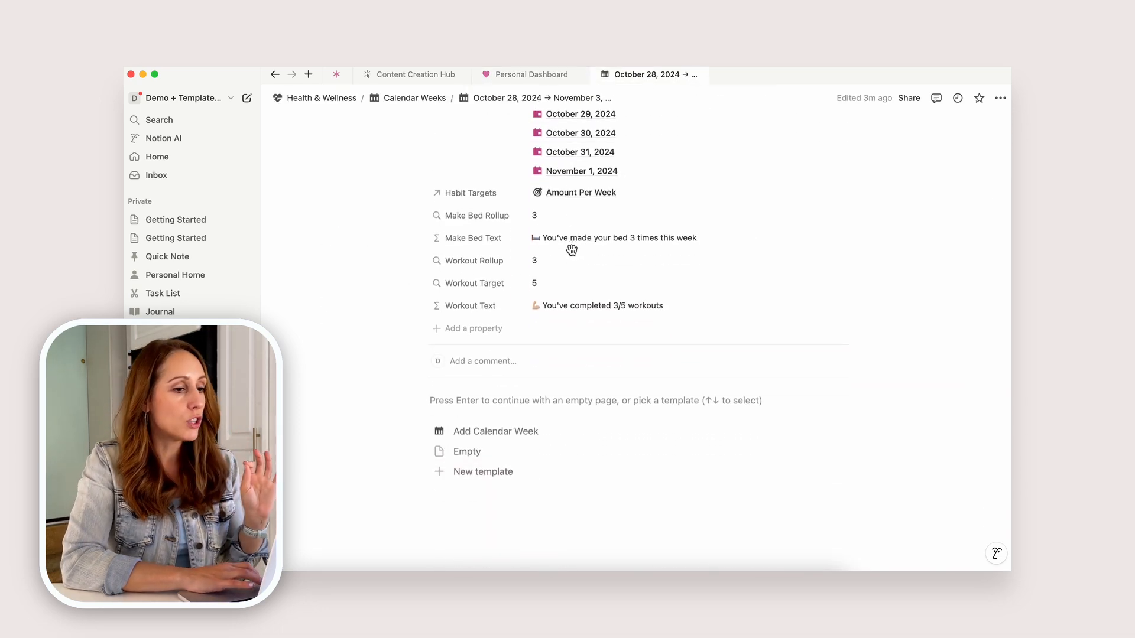
click(485, 329)
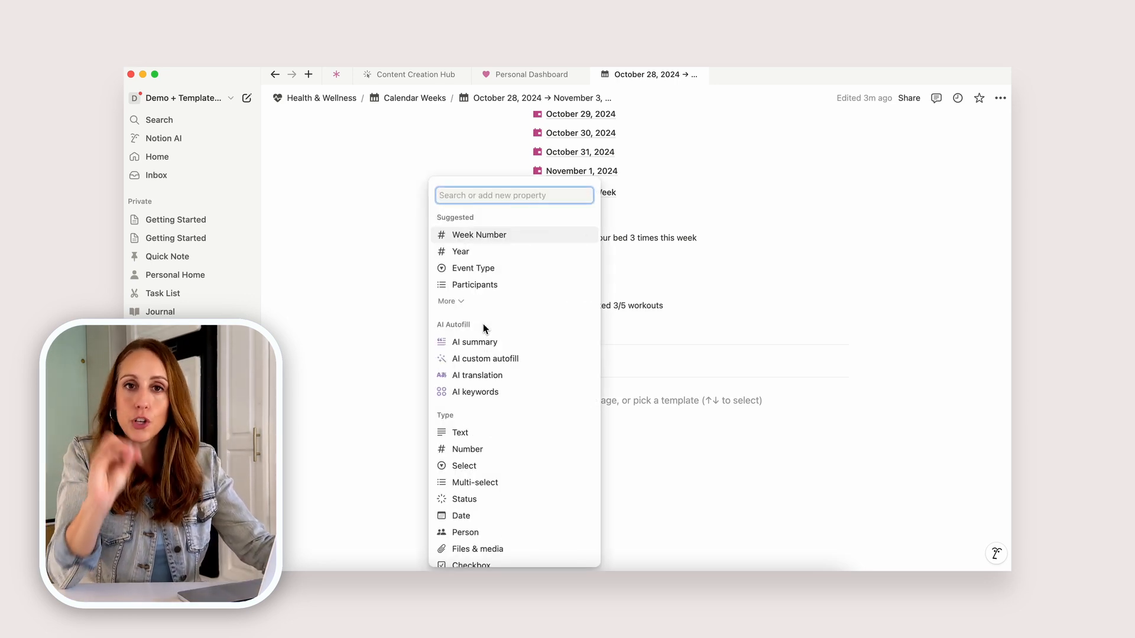
text(roll)
text(up)
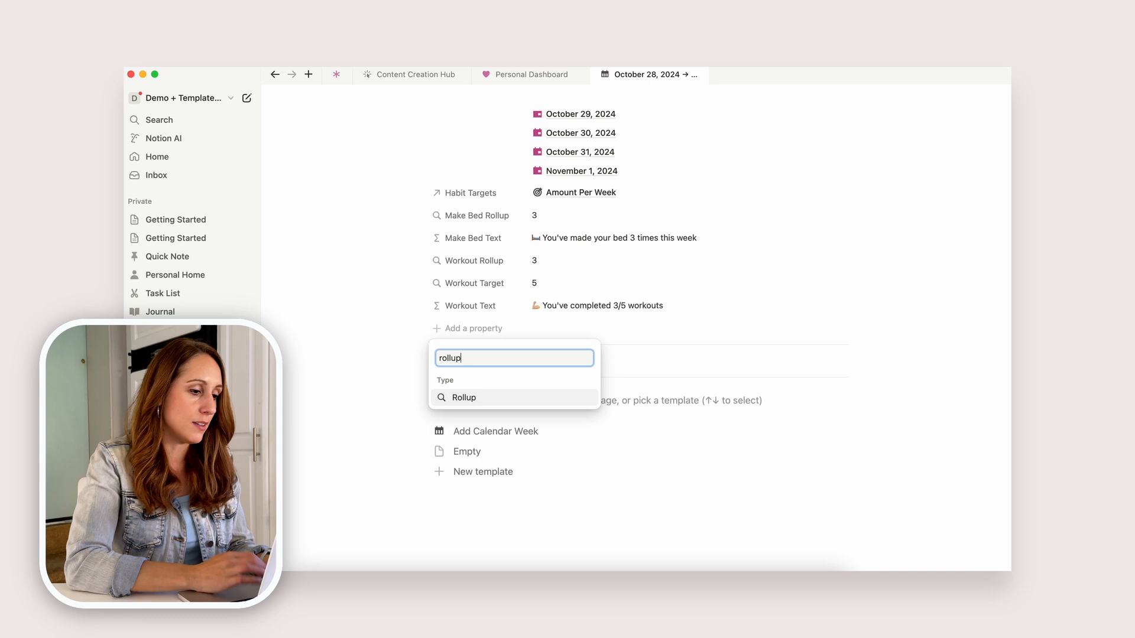
click(501, 397)
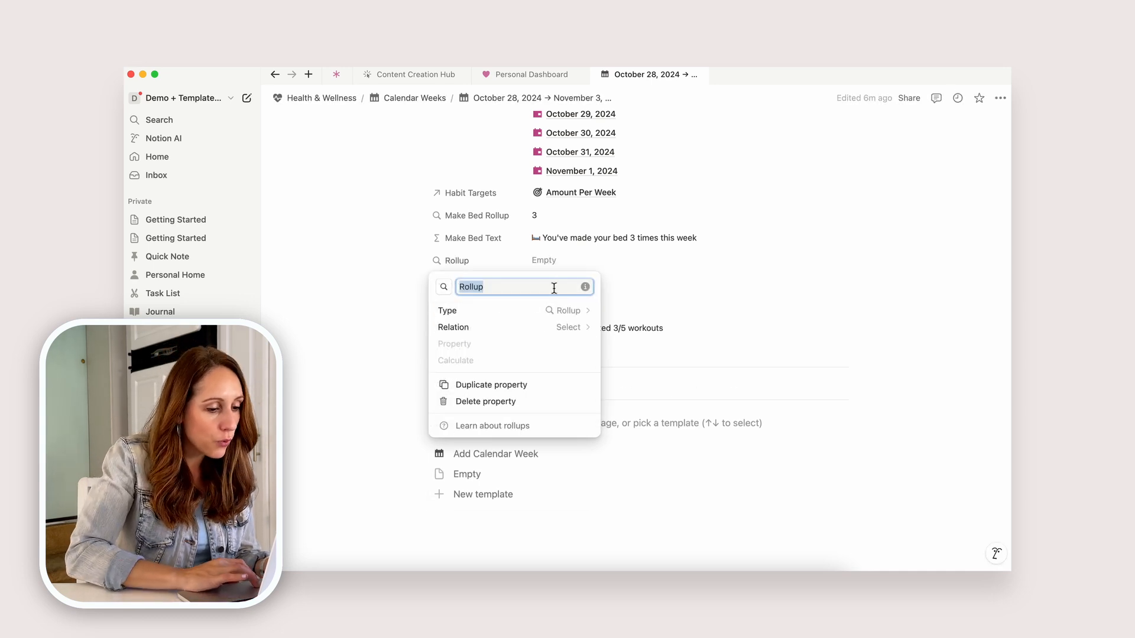
text(T)
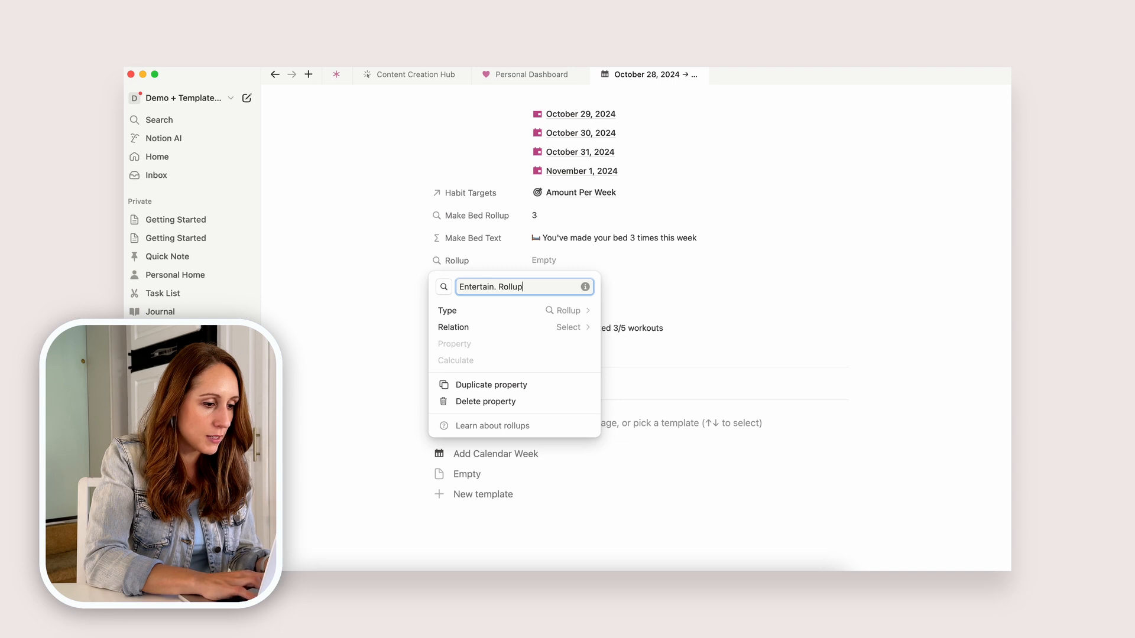
- Configure Entertain. Rollup to use the Daily Journal relation and Entertainment property, calculated as Show unique values
click(583, 328)
click(508, 348)
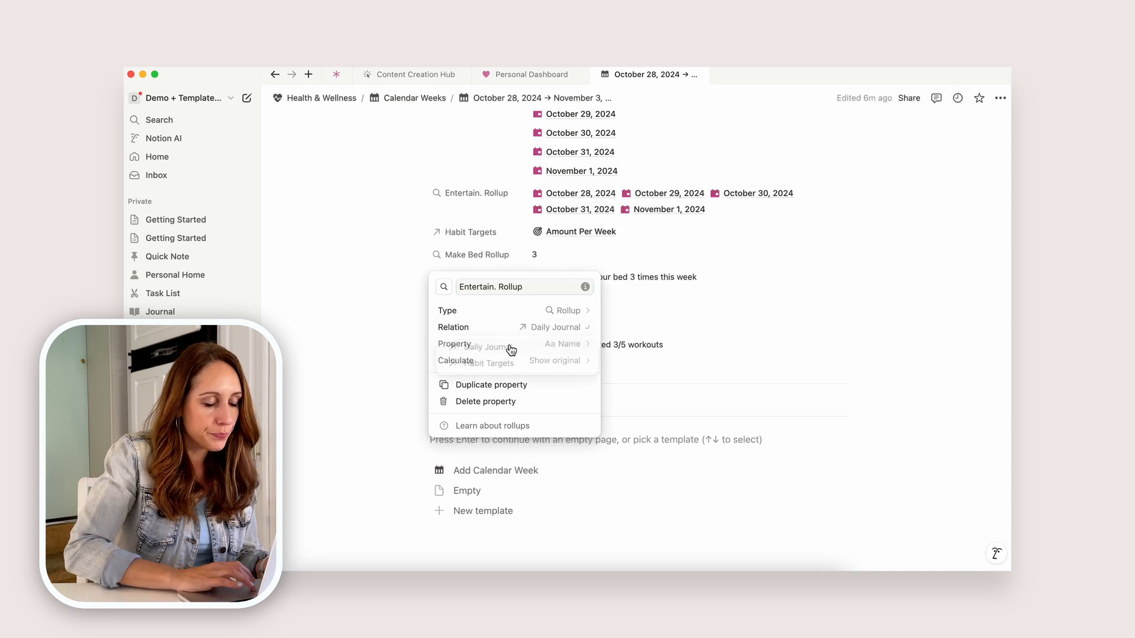
click(554, 346)
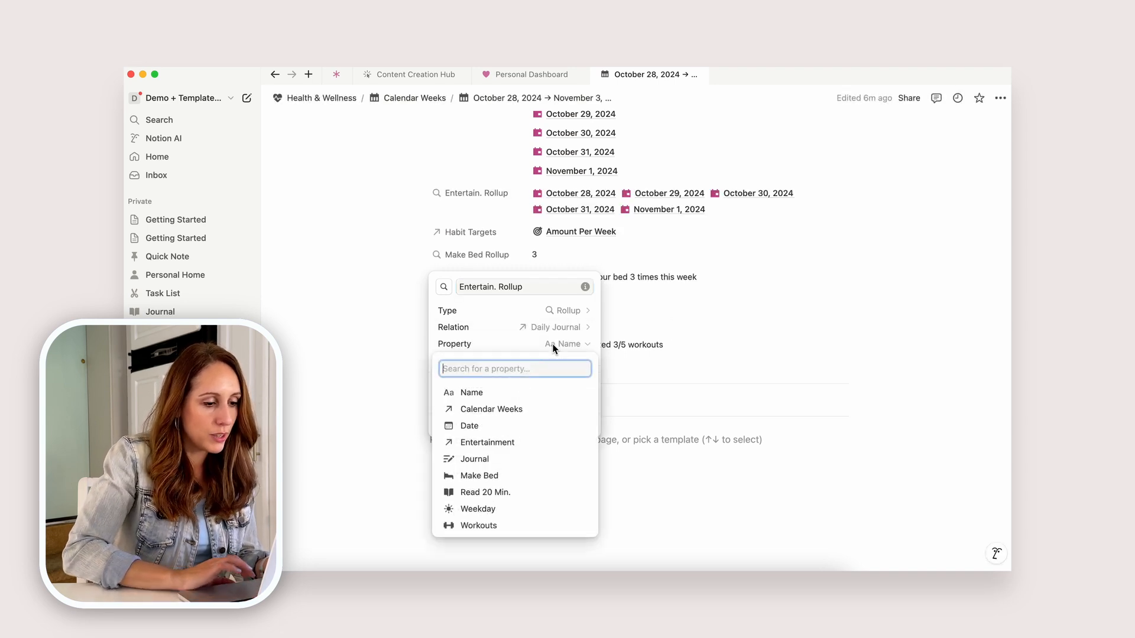
click(493, 445)
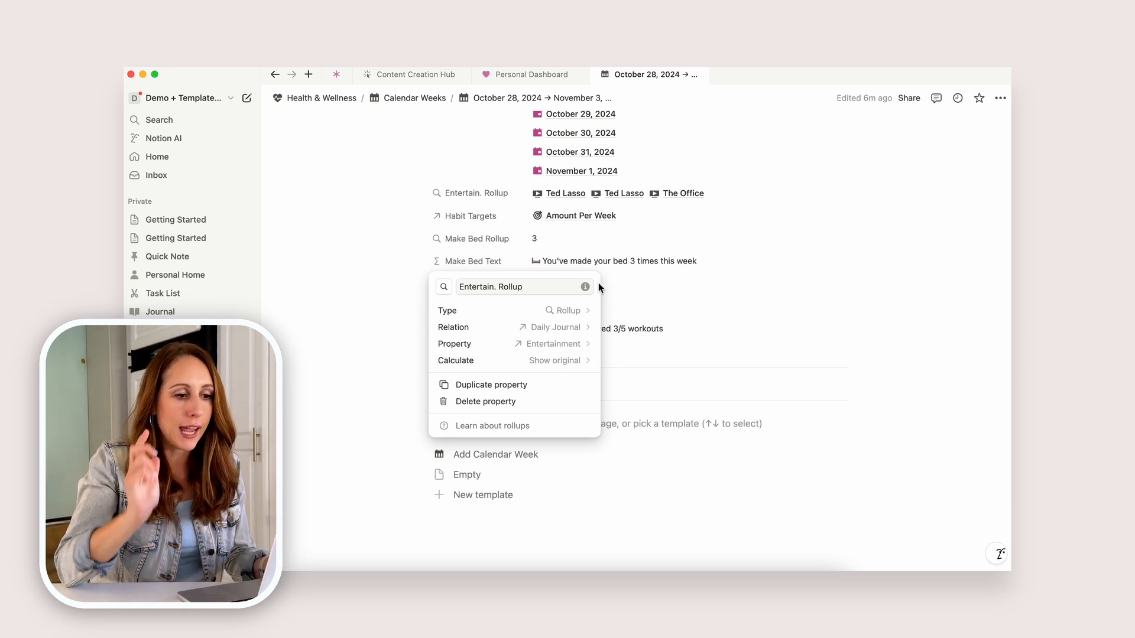
click(572, 362)
click(554, 398)
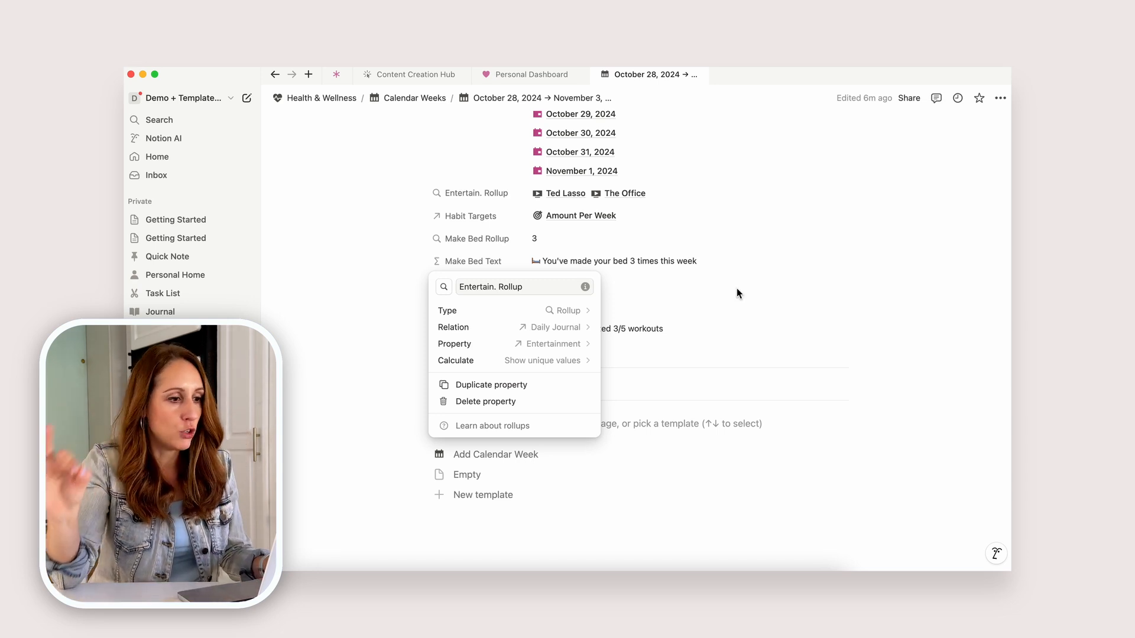
click(796, 272)
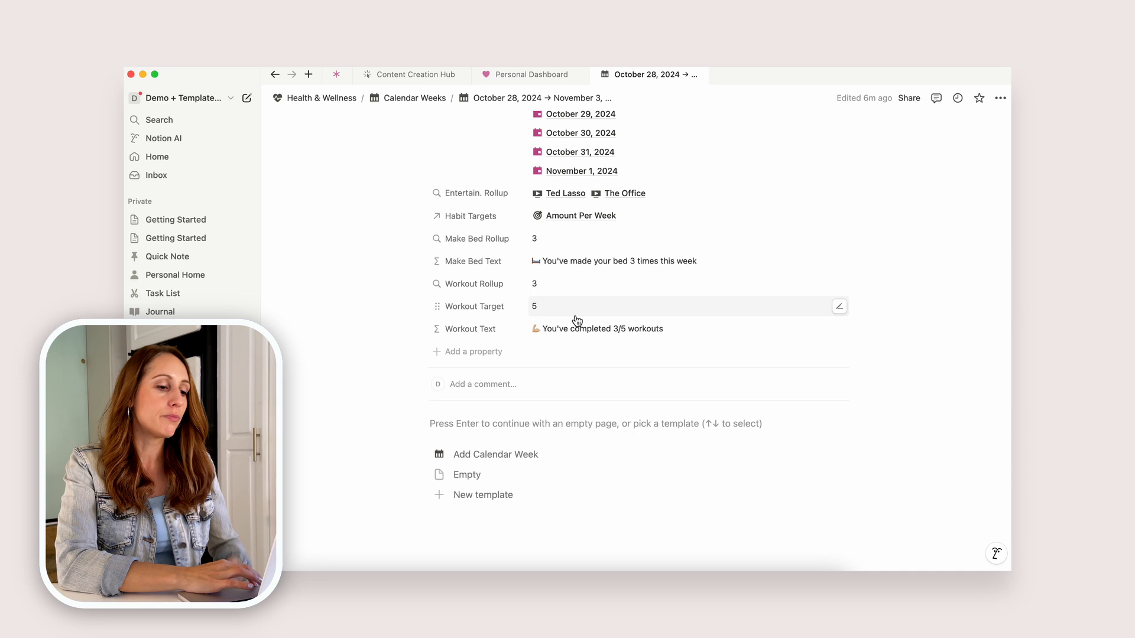
- Add a formula property named "Entertainment Text" to the calendar week page
click(472, 353)
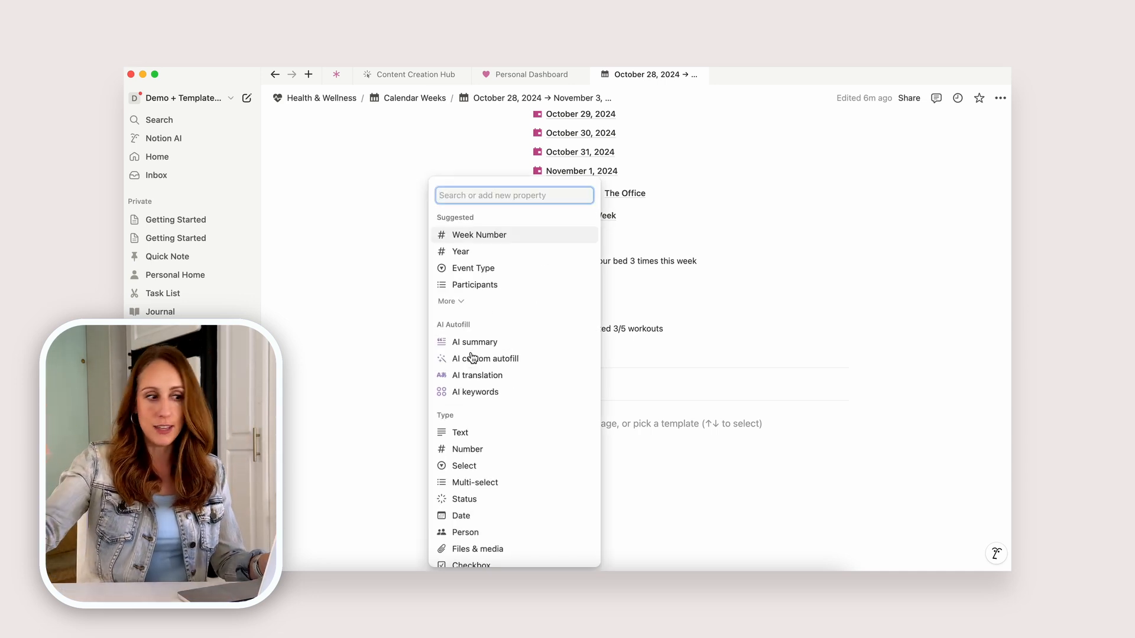
text(form)
click(470, 289)
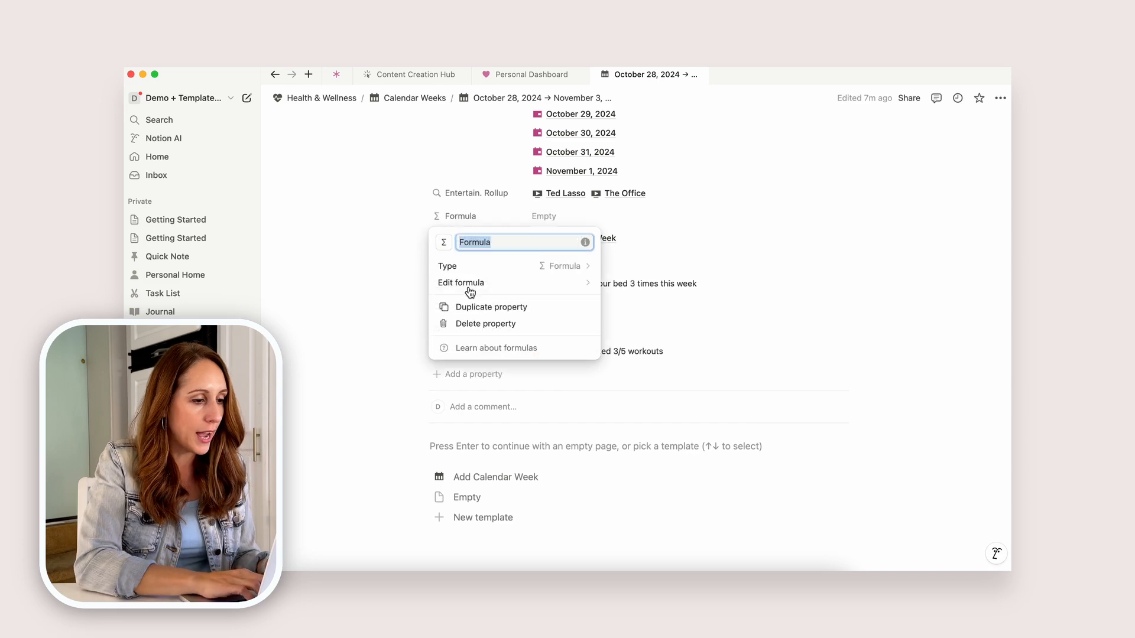
text(E)
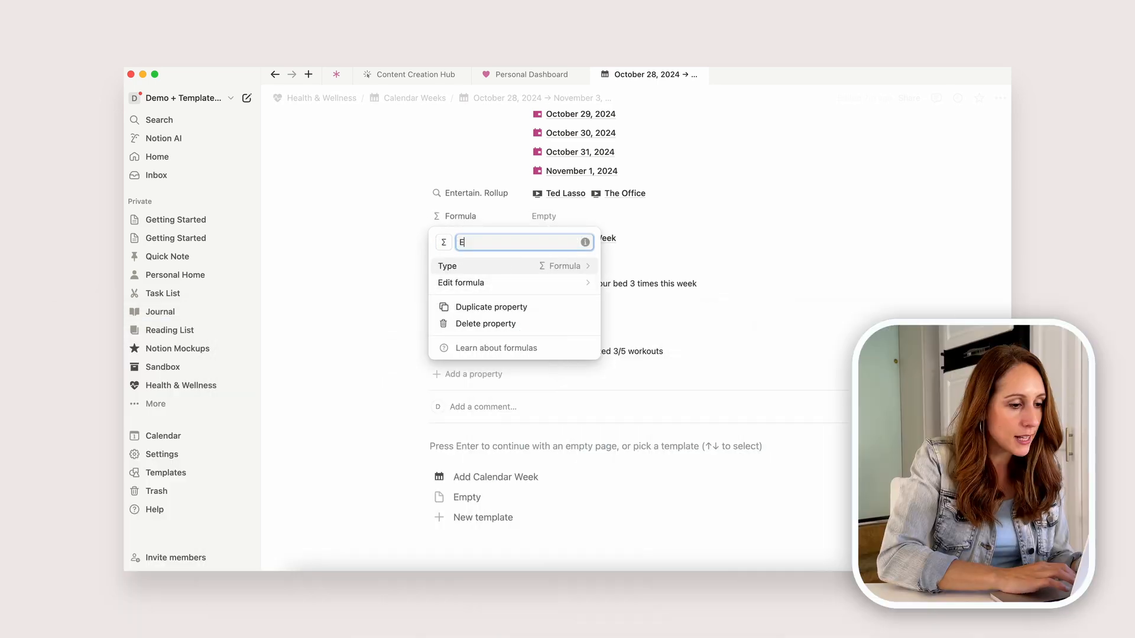
text(ntertain)
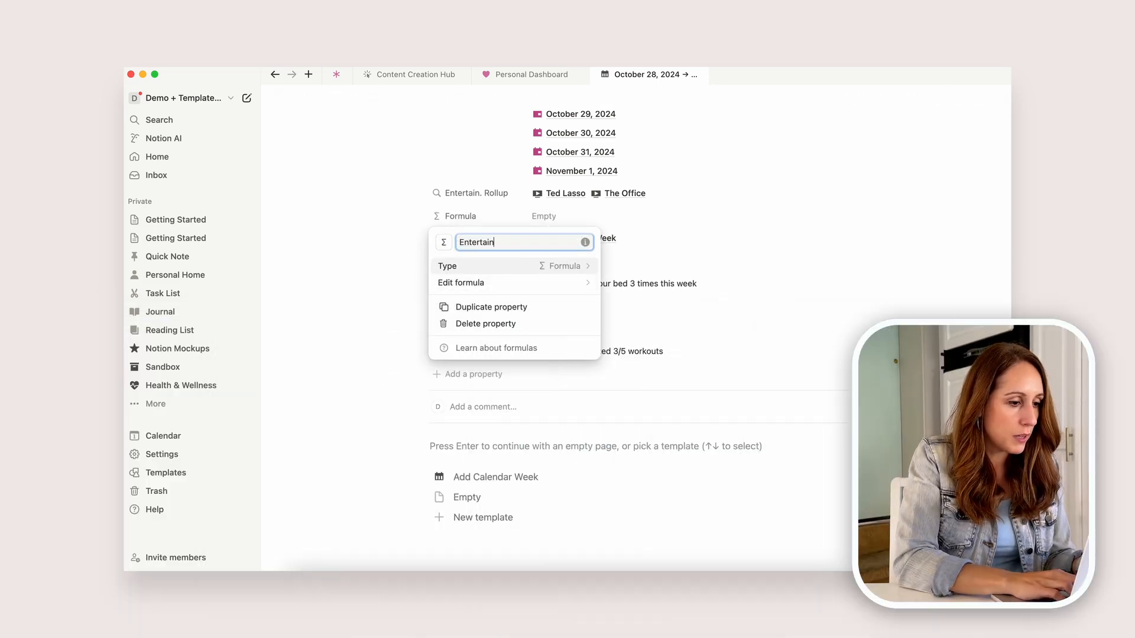
text(ment TEx)
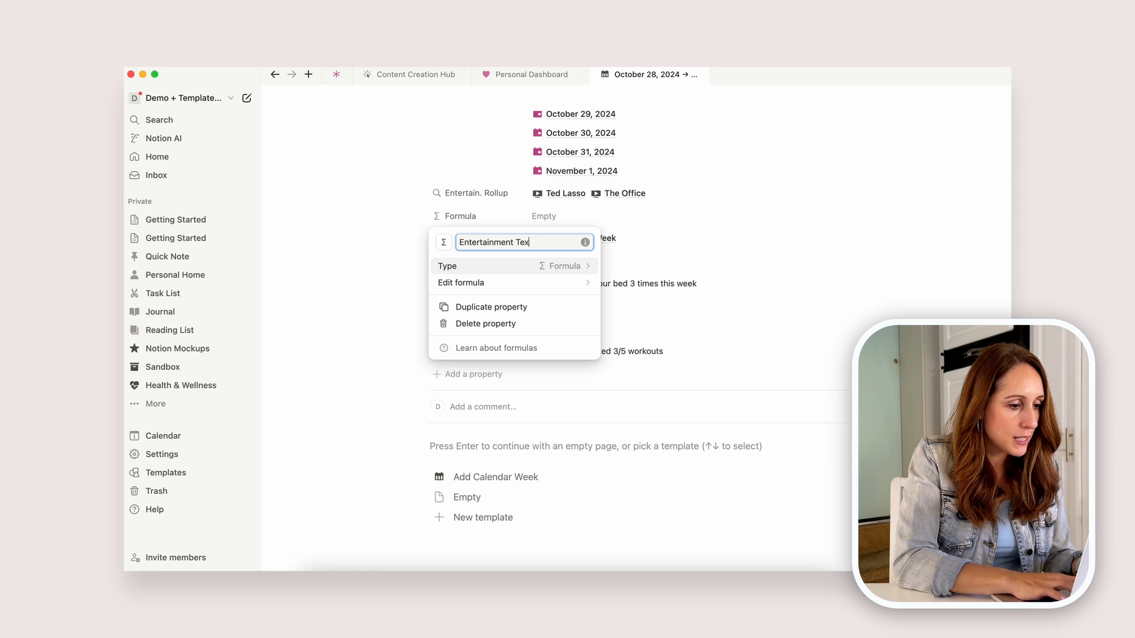
text(t)
- Start the Entertainment Text formula with a popcorn emoji and the string "You've watched ", followed by a plus sign
click(549, 284)
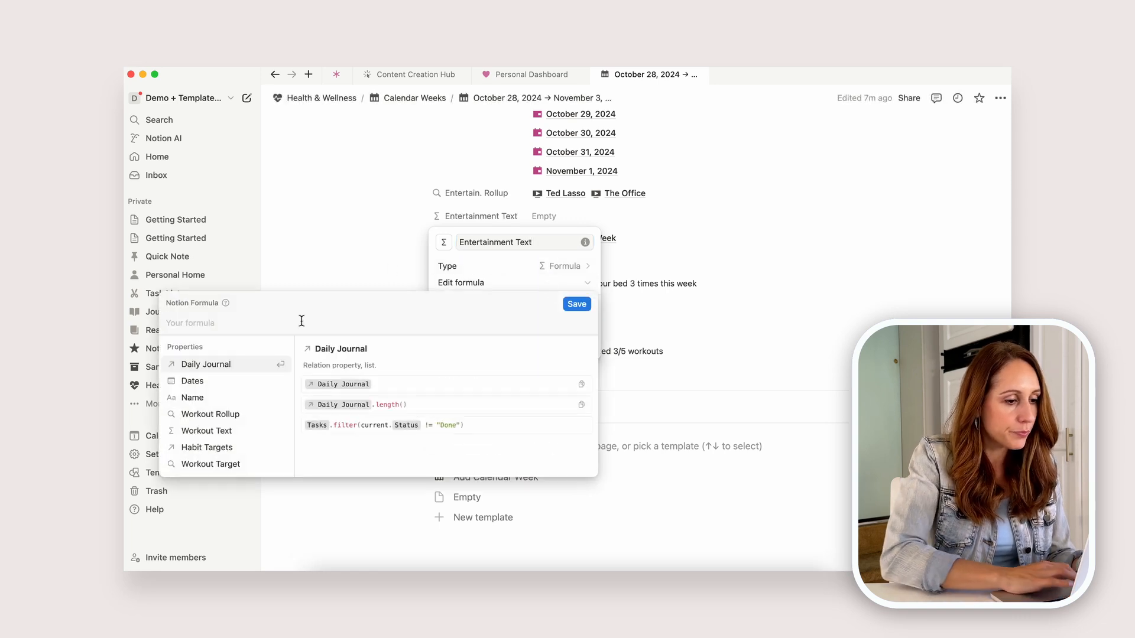
text(")
key(ctrl+super+space)
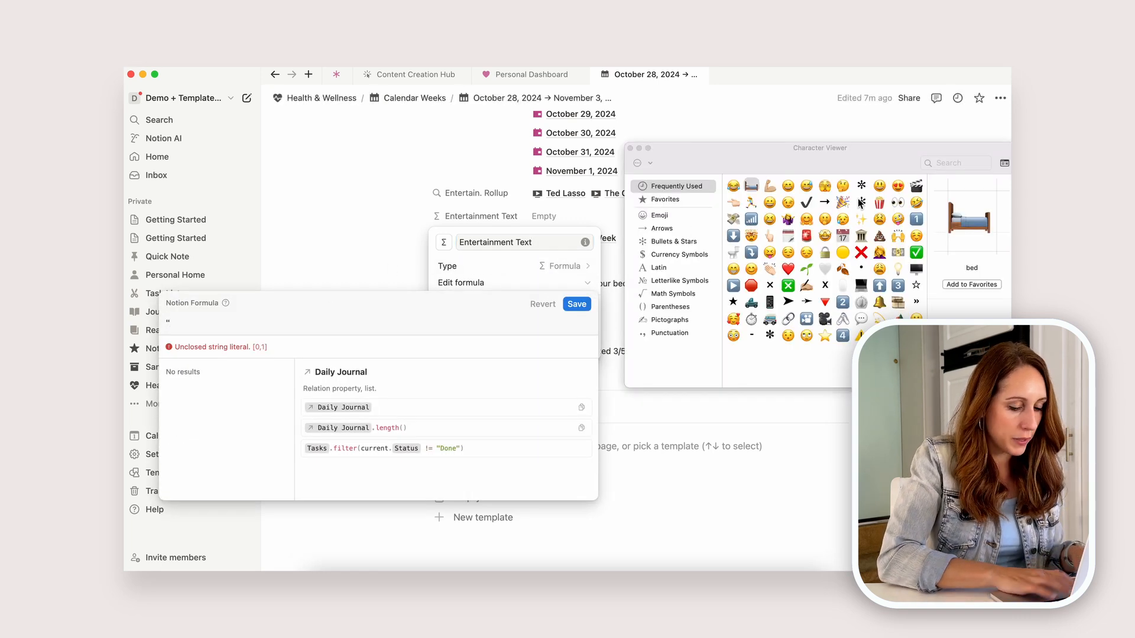
double_click(879, 202)
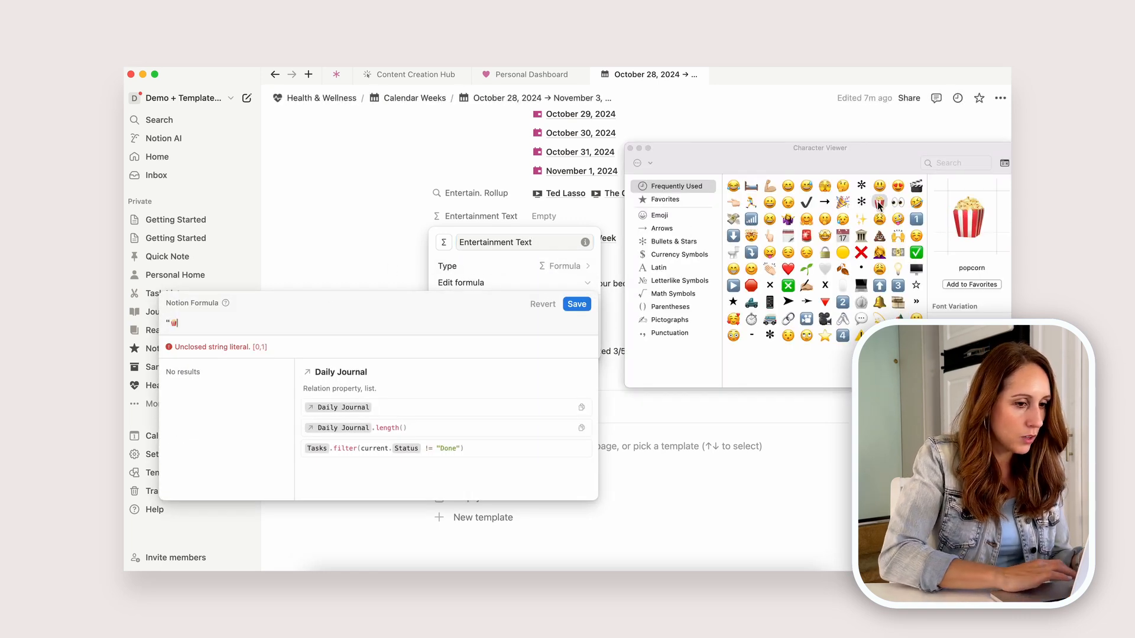
click(631, 148)
text(You've )
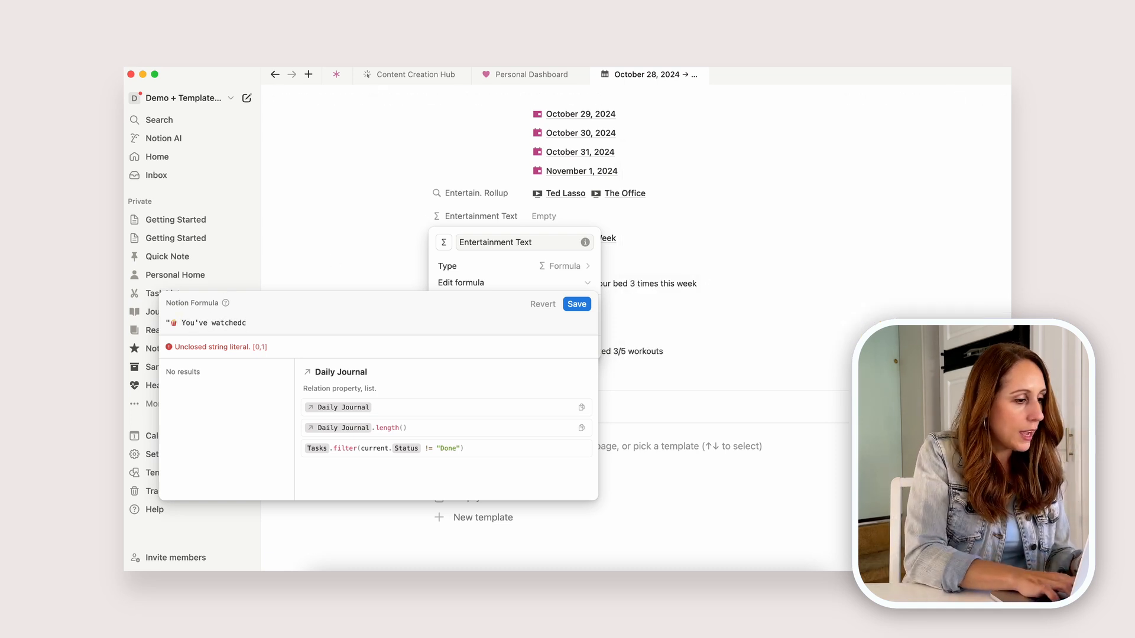
text(watched " +)
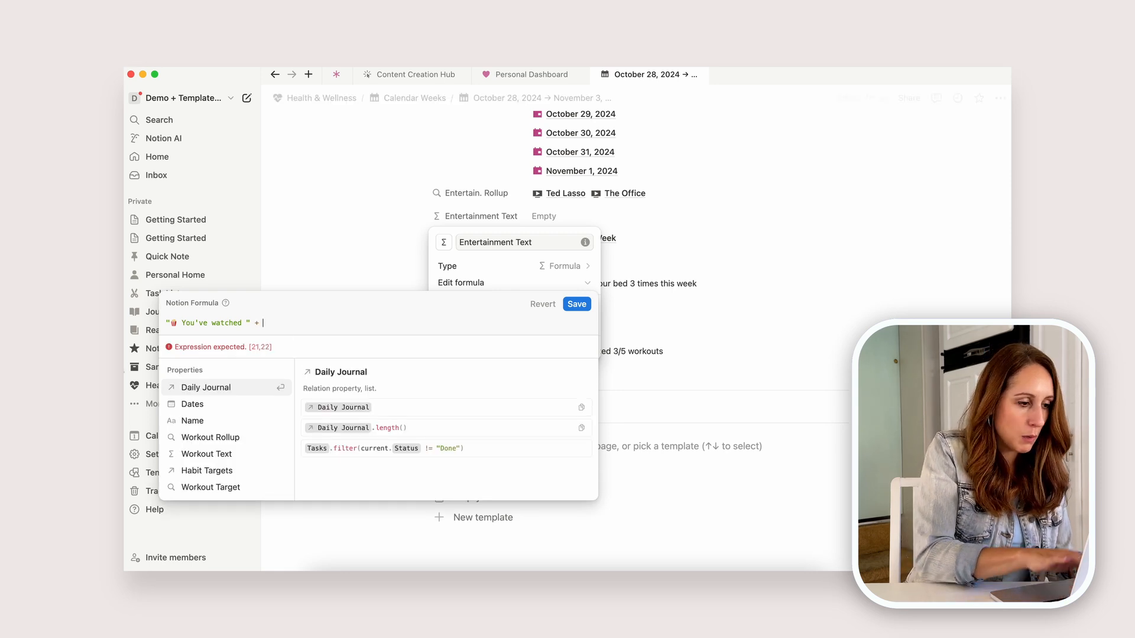
- Complete the Entertainment Text formula with the Entertain. Rollup property and save it
scroll(209, 438, down, 3)
click(210, 438)
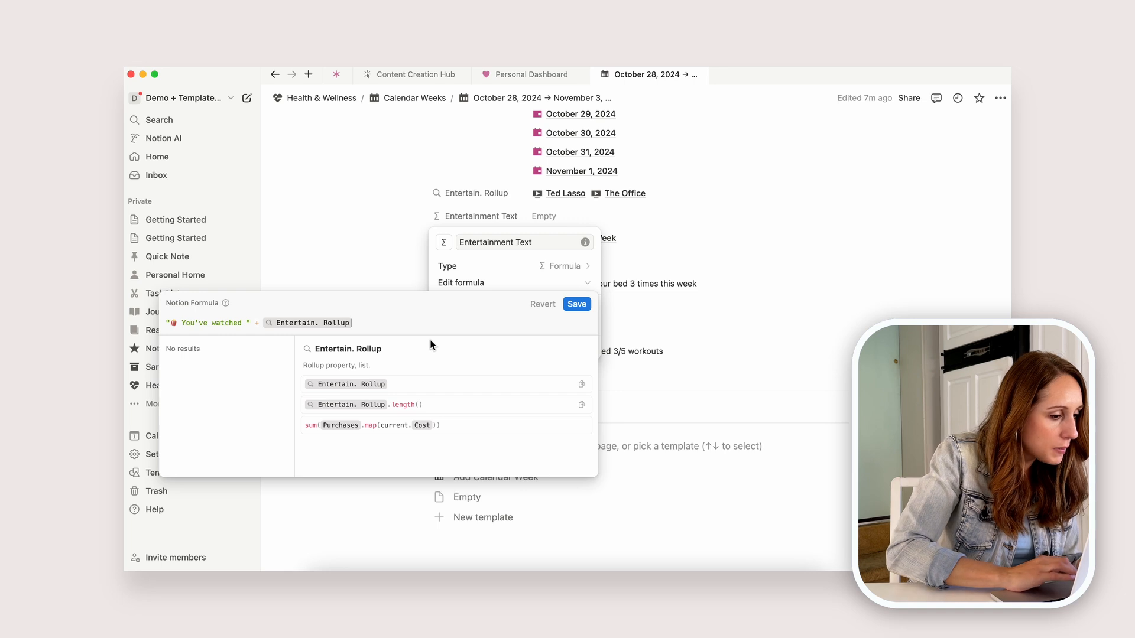
click(567, 305)
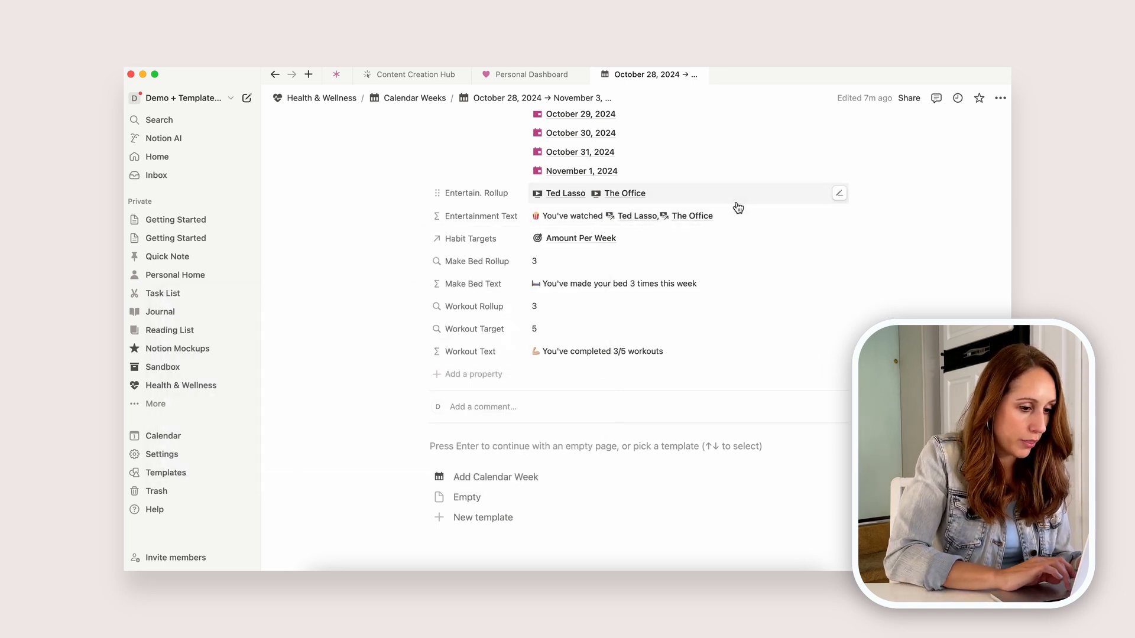
- Show the Entertainment Text property on the This Week gallery card of the Personal Dashboard
click(544, 78)
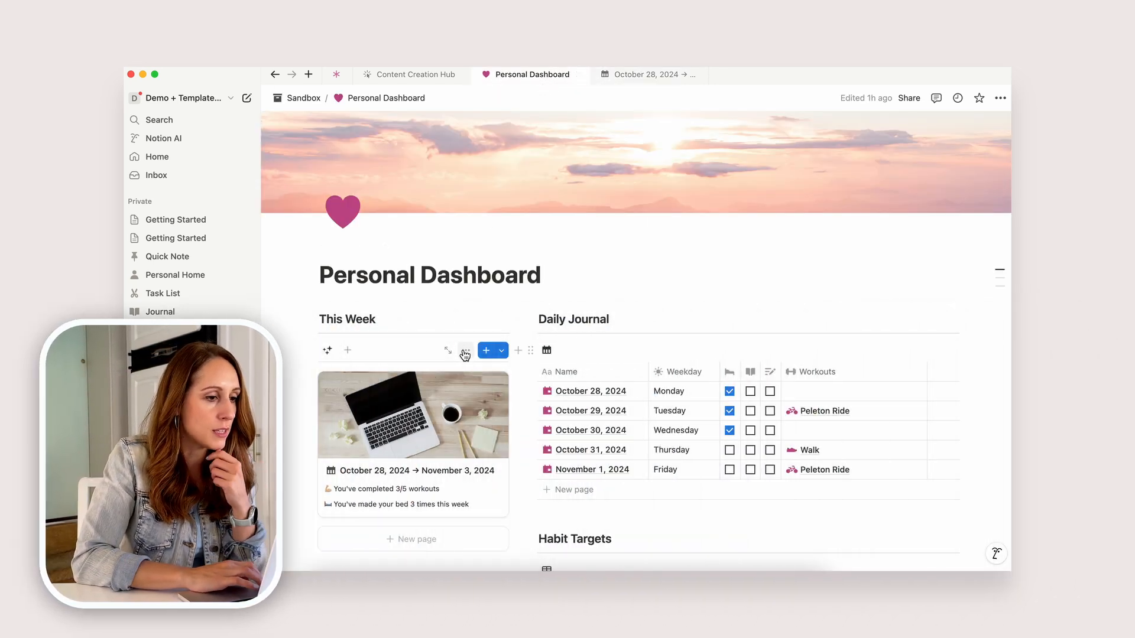
click(466, 350)
click(649, 375)
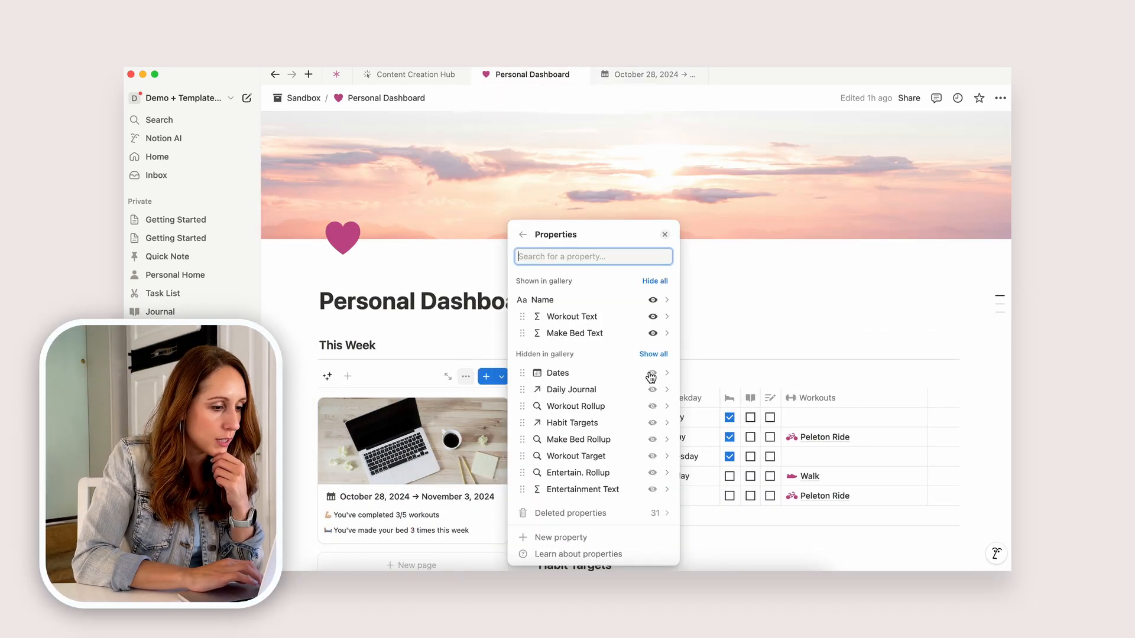
click(652, 490)
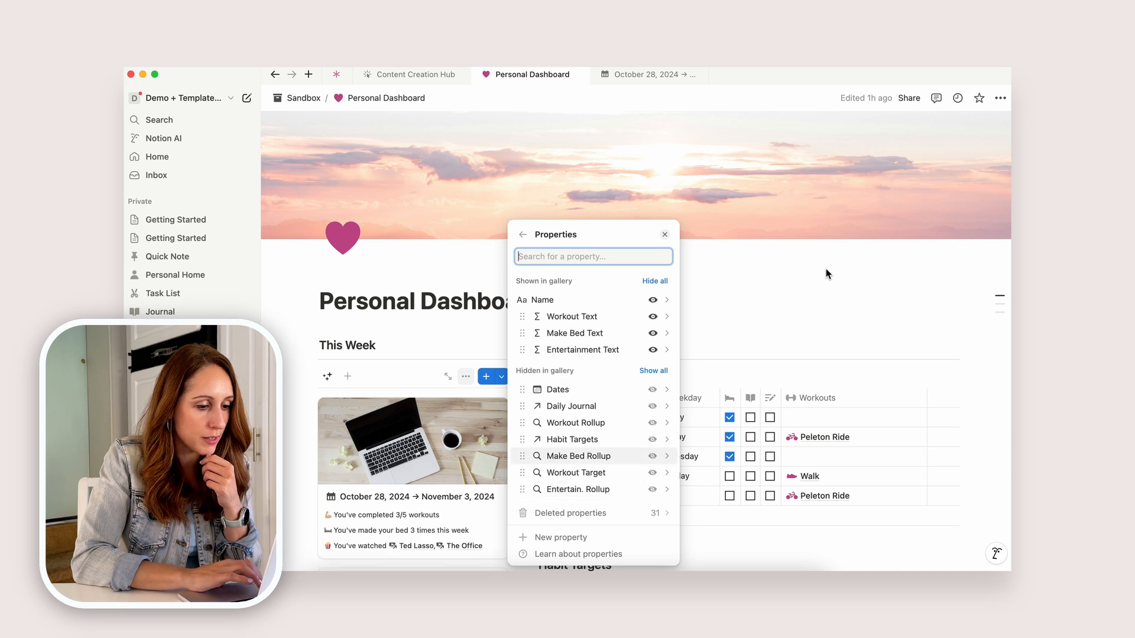
click(808, 269)
- Remove Ted Lasso from the Entertainment property of the October 30, 2024 journal entry and close the entry
scroll(808, 269, down, 5)
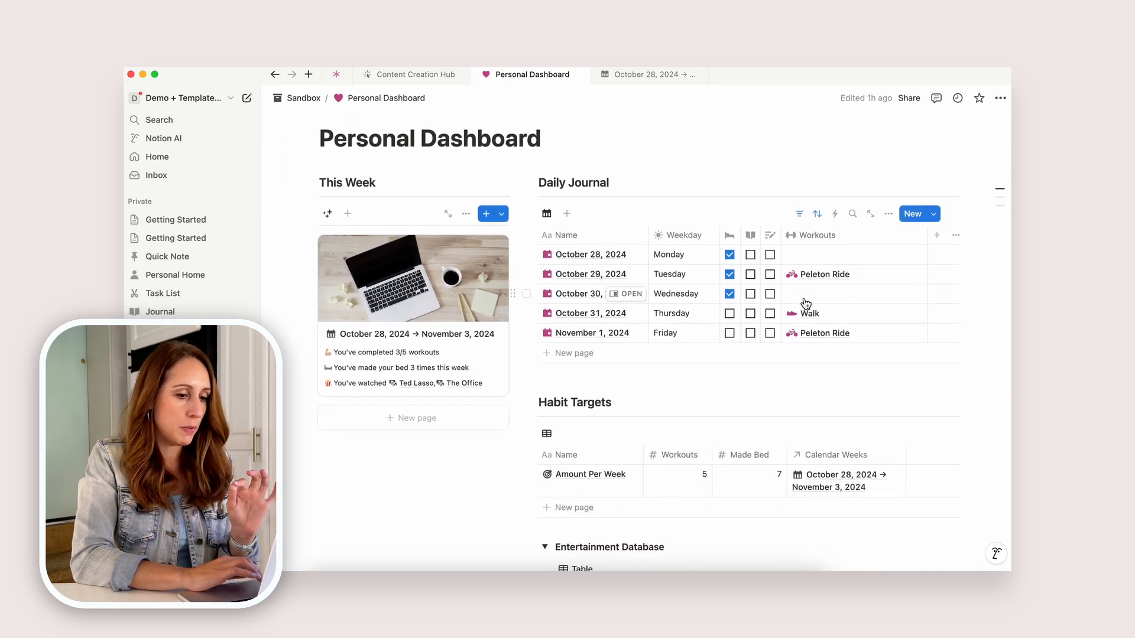
scroll(806, 303, down, 10)
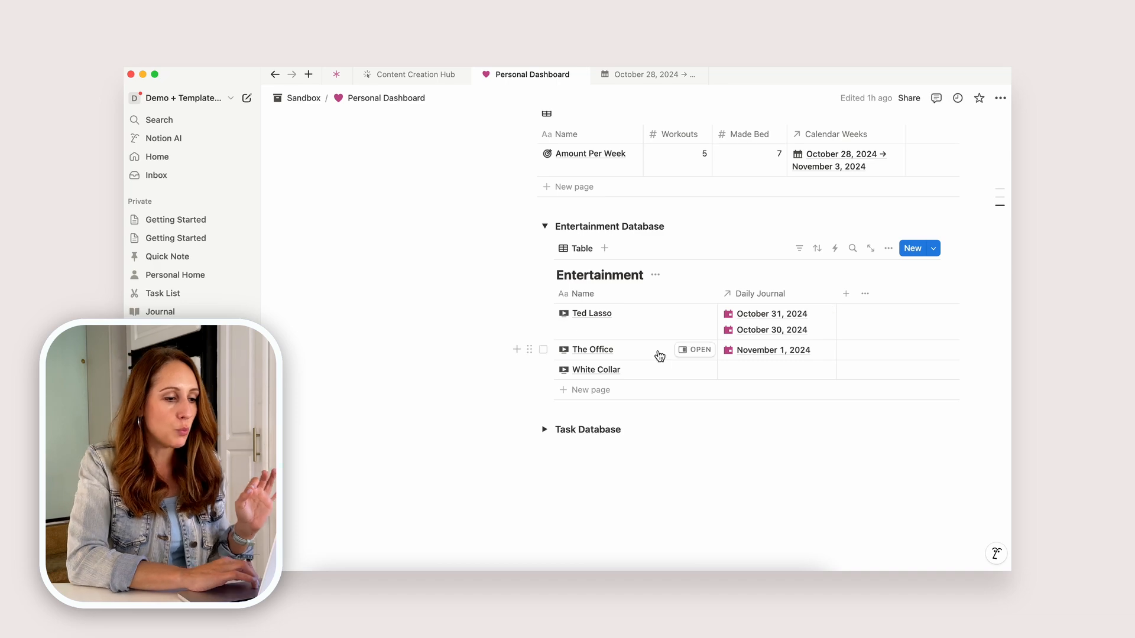
scroll(656, 350, up, 10)
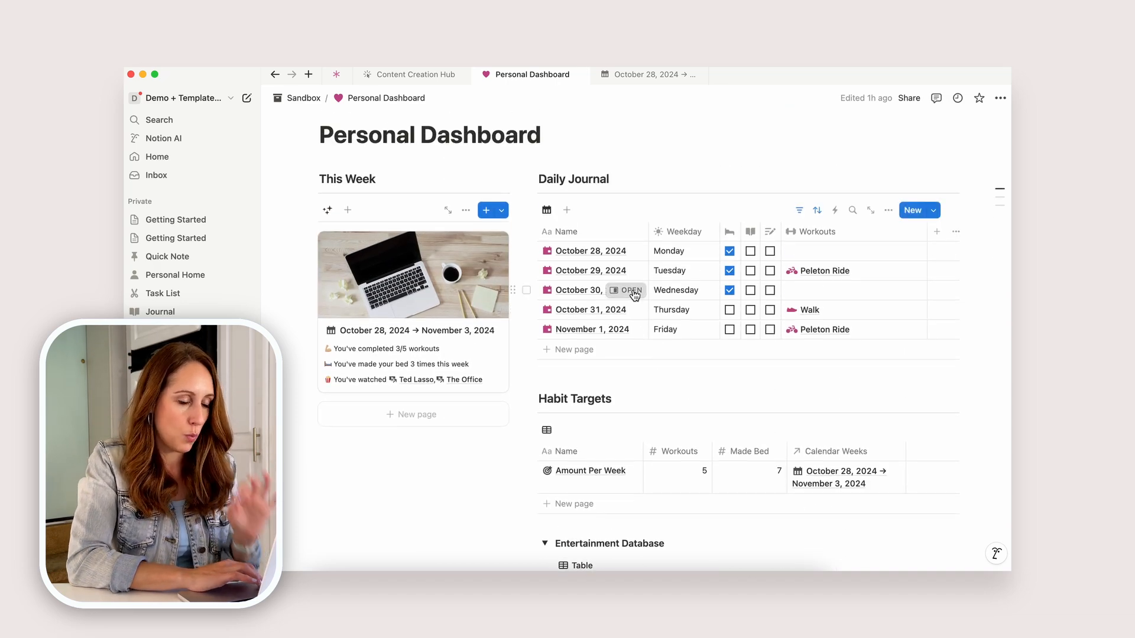
click(629, 289)
click(948, 363)
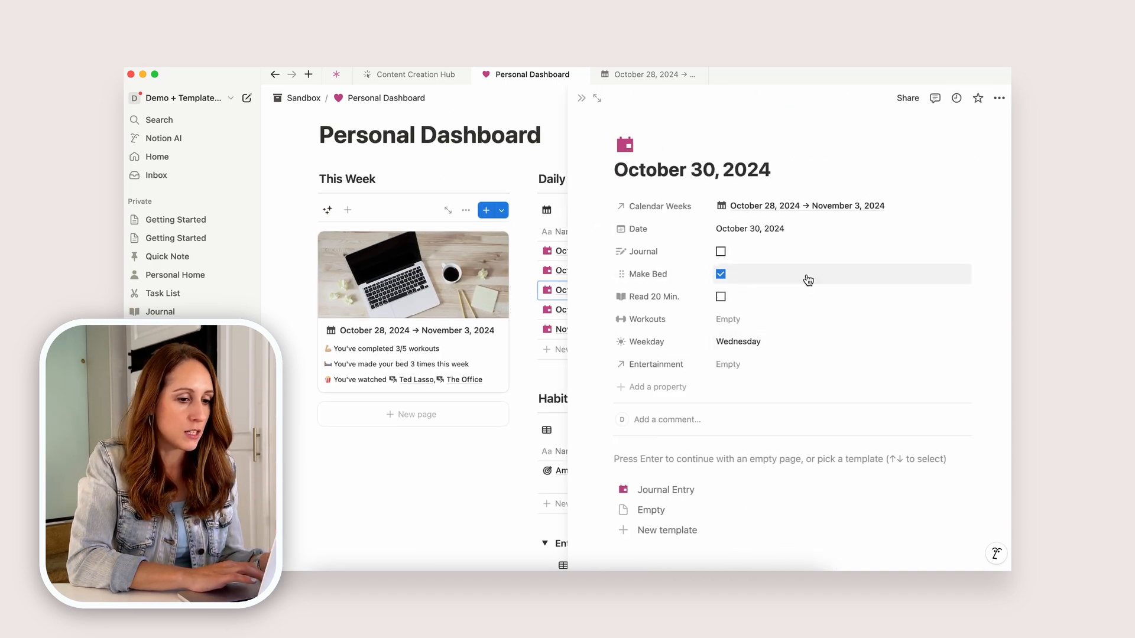
click(580, 102)
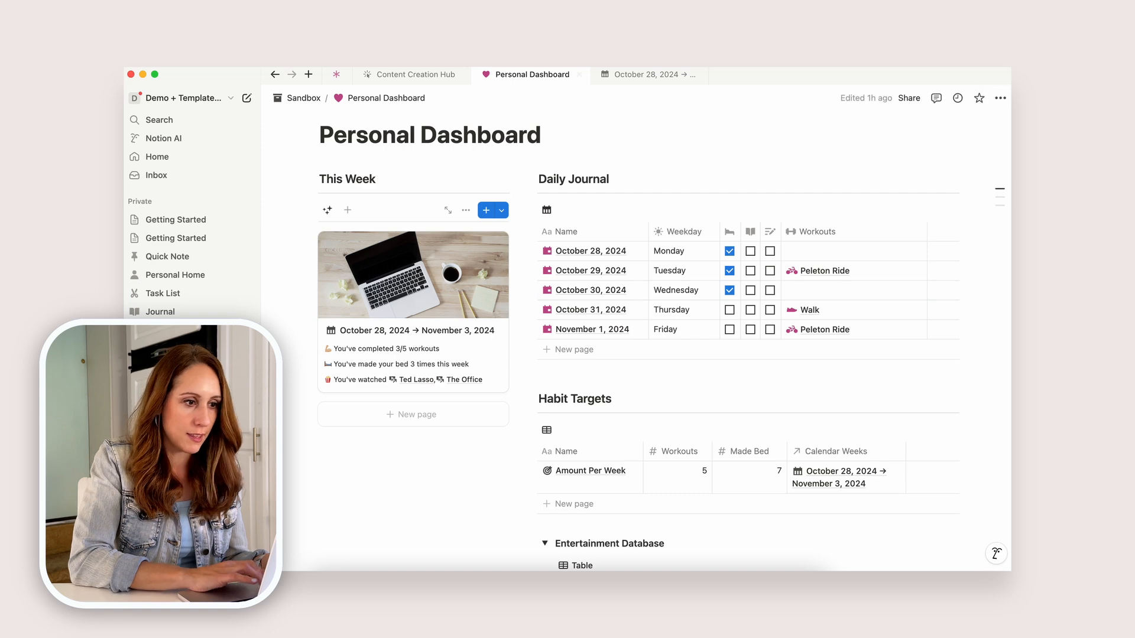
- Examine the Entertainment message on the example dashboard's week card and return to the demo Personal Dashboard
click(338, 73)
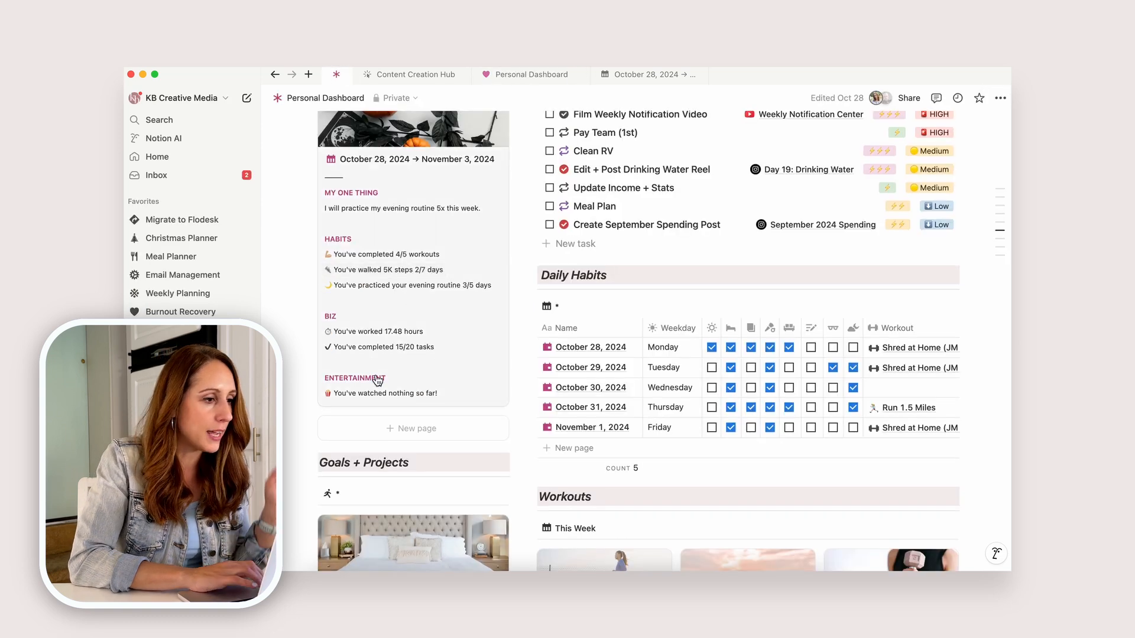
click(627, 76)
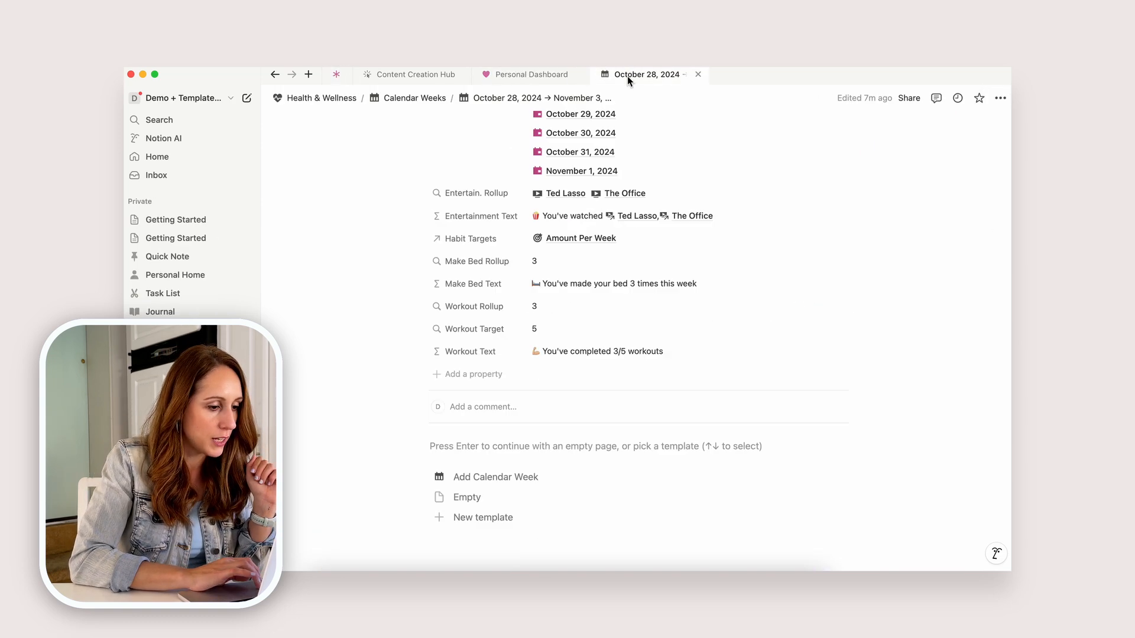
click(532, 74)
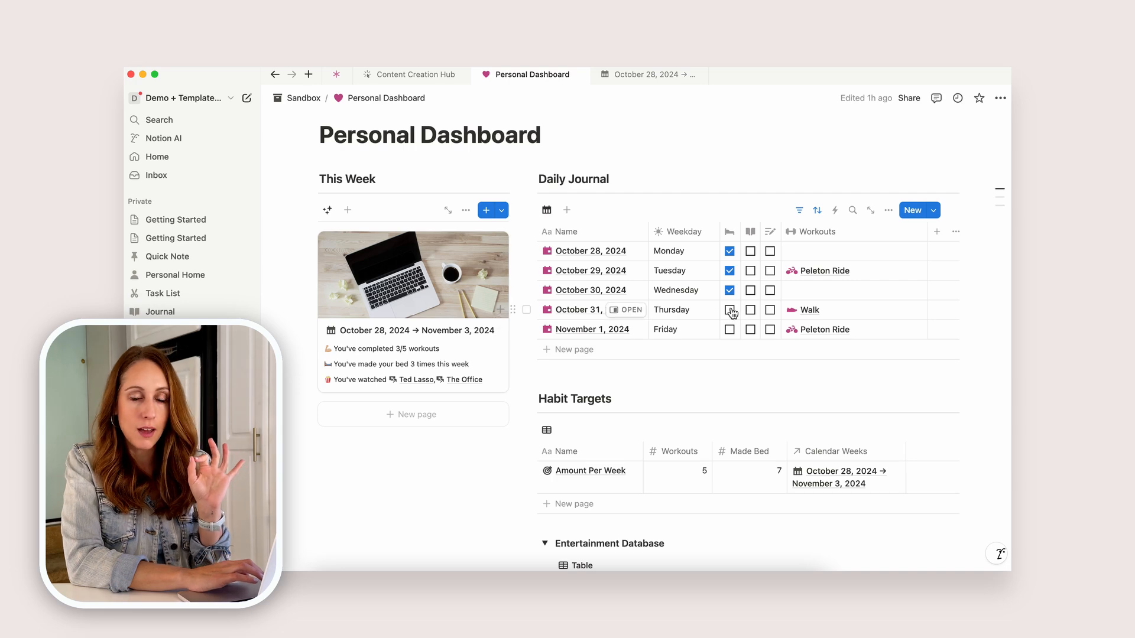
- Remove Ted Lasso from the October 31 journal entry's Entertainment property and The Office from the November 1 entry's
click(627, 310)
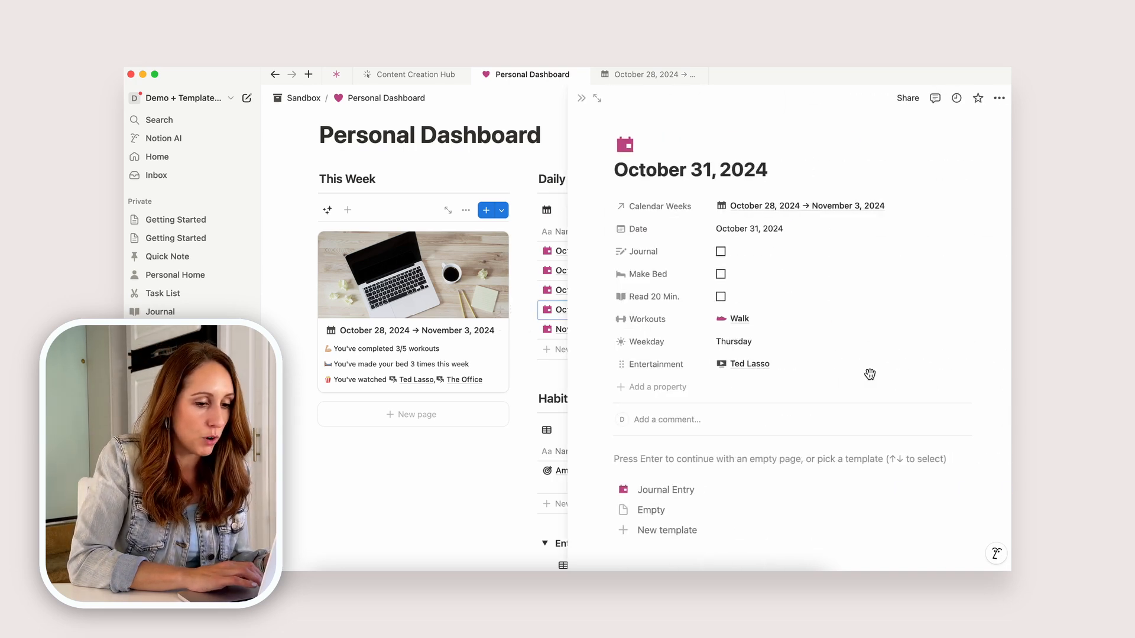
click(952, 368)
click(582, 99)
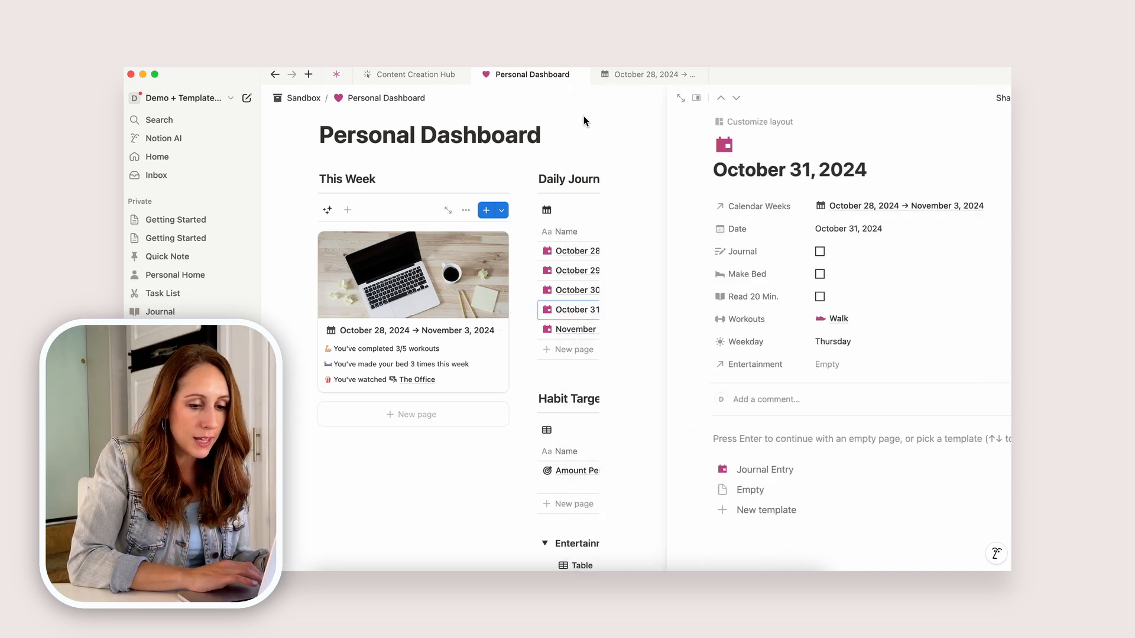
click(626, 329)
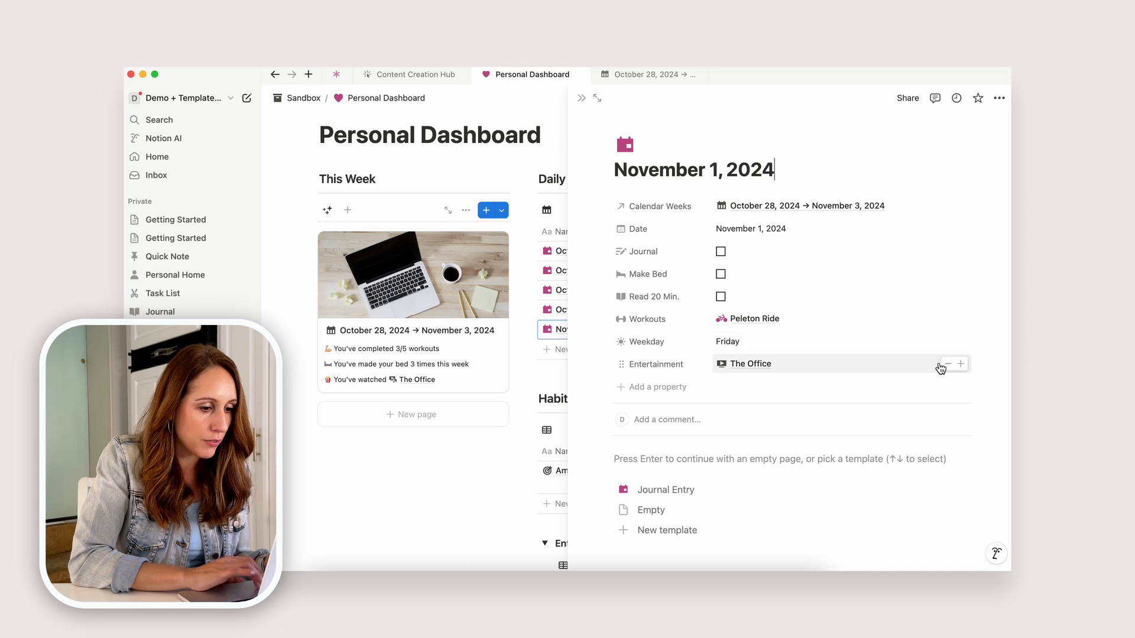
click(949, 366)
click(582, 98)
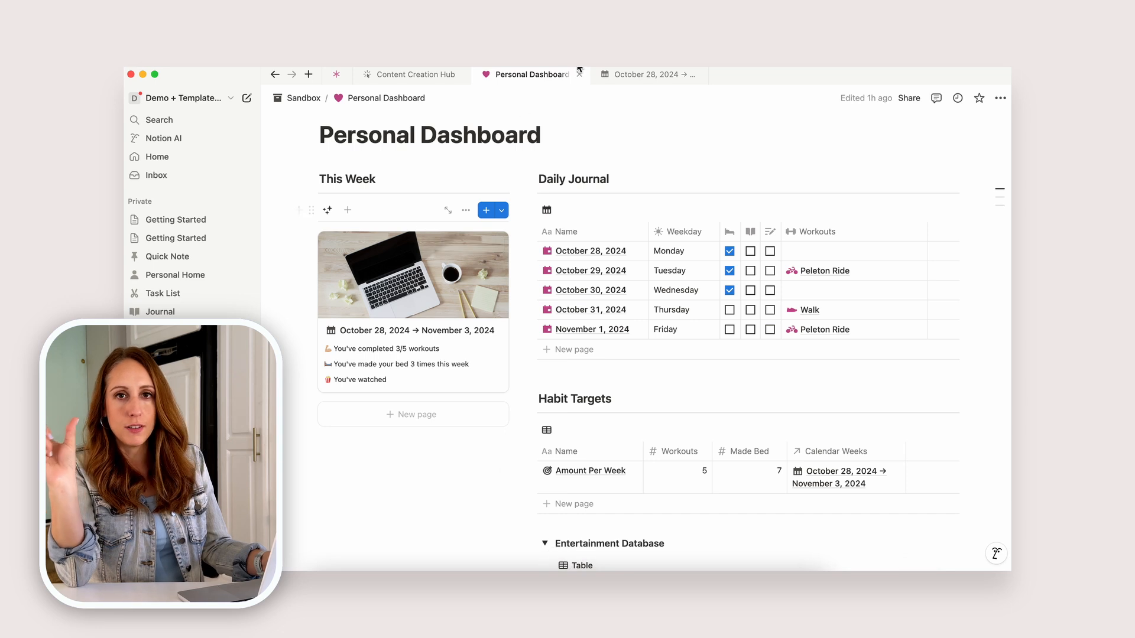
- Begin the week page's Entertainment Text formula with an if() function whose condition is Entertain. Rollup.empty(), followed by a comma
click(609, 73)
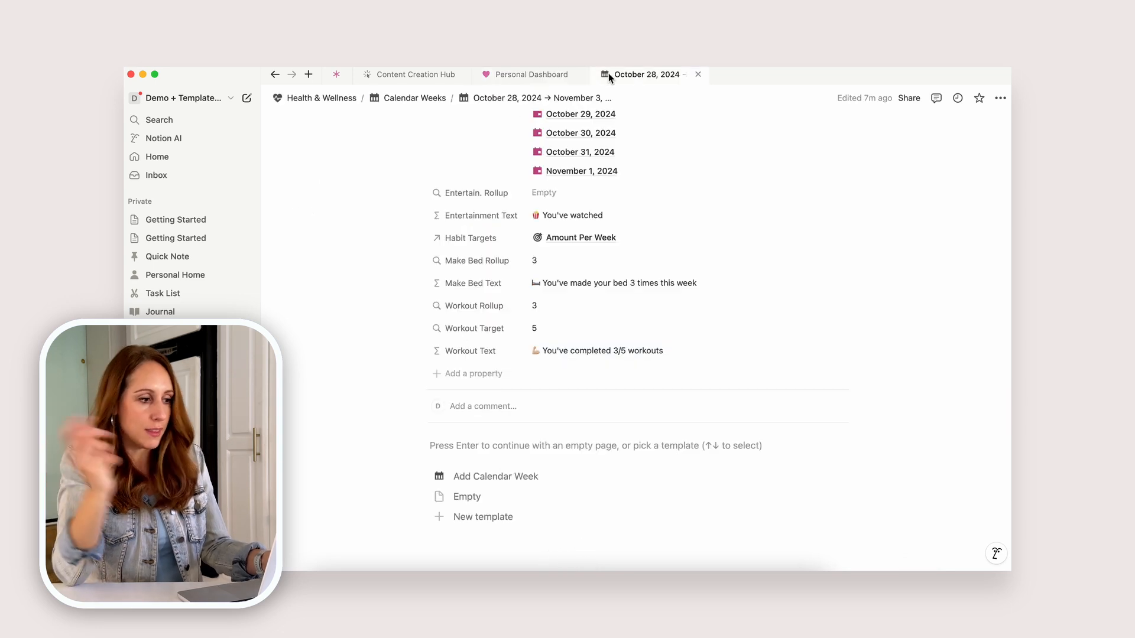
click(651, 215)
click(533, 253)
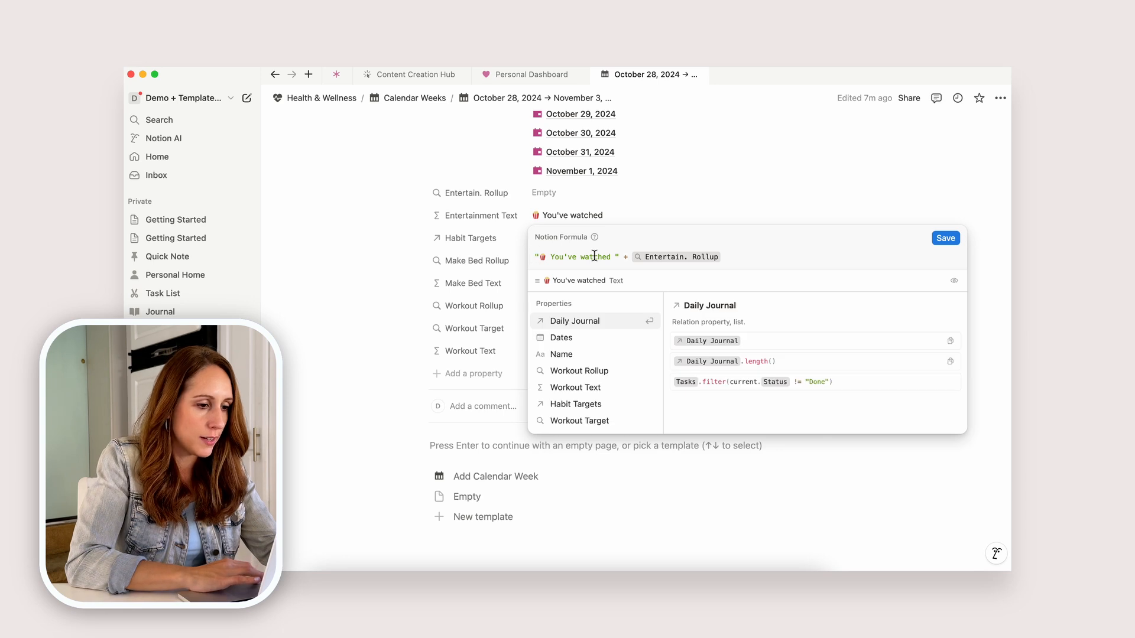
text(if()
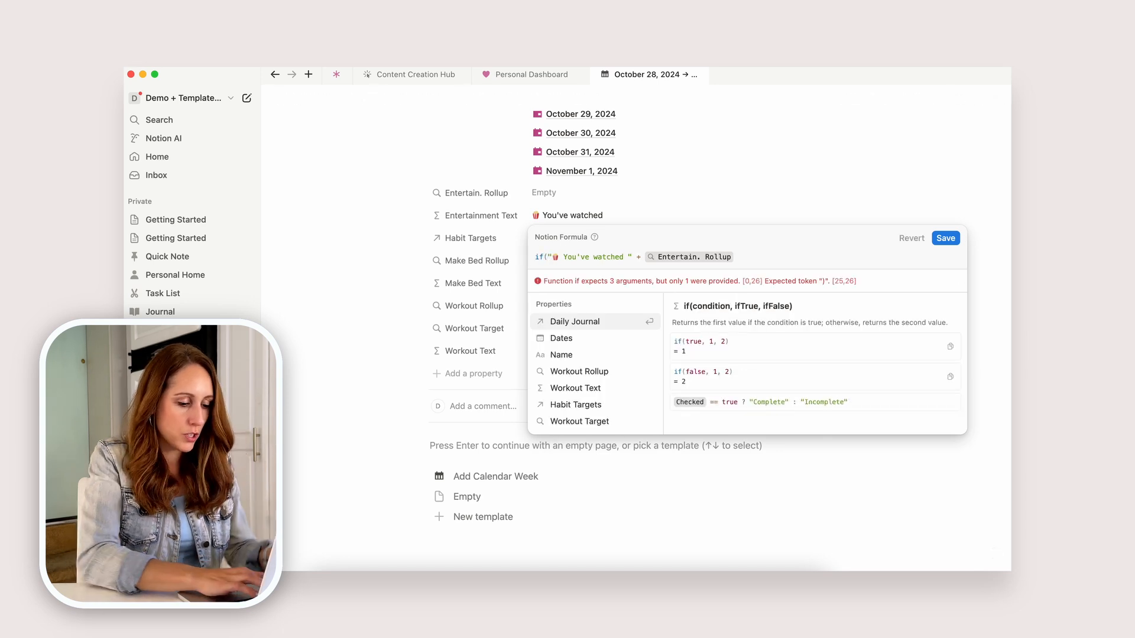
text(ent)
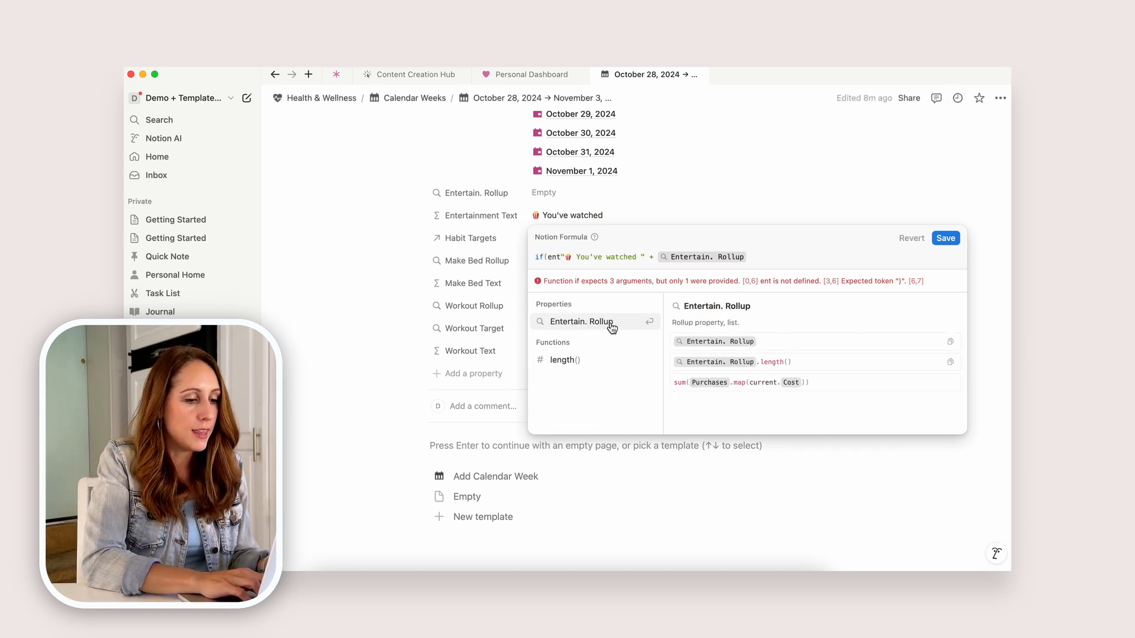
click(609, 324)
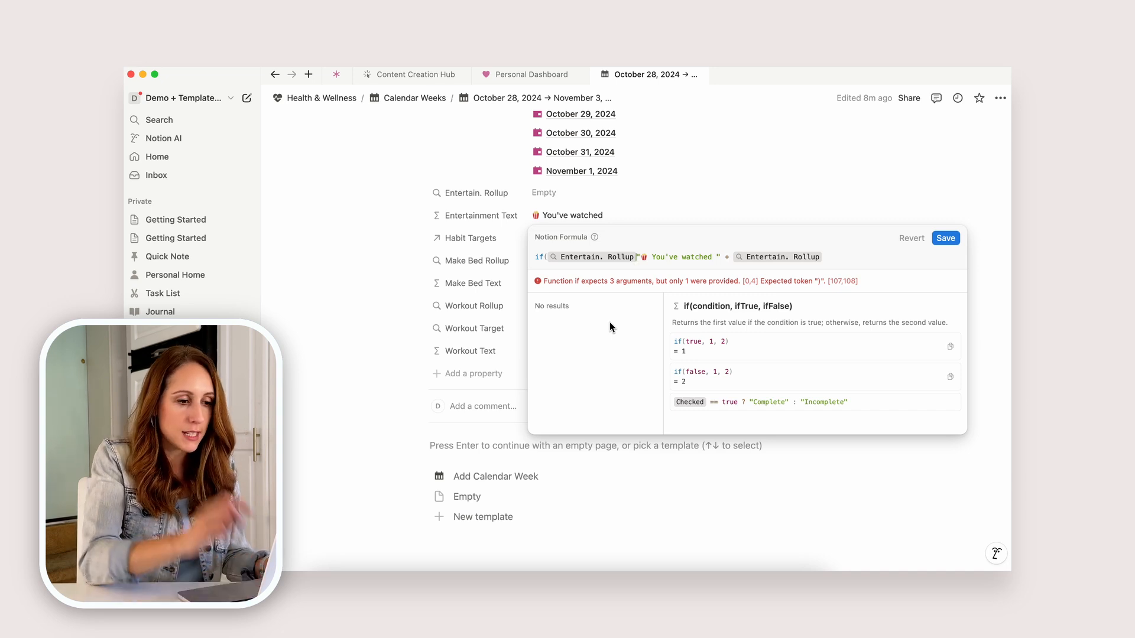
text(.empty())
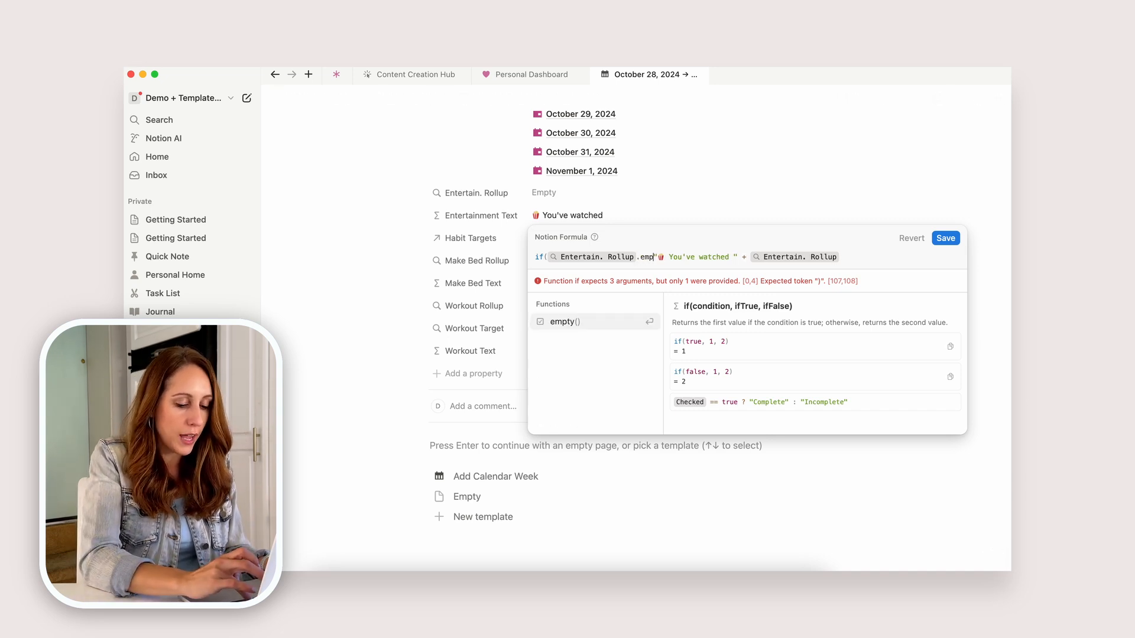
text(,)
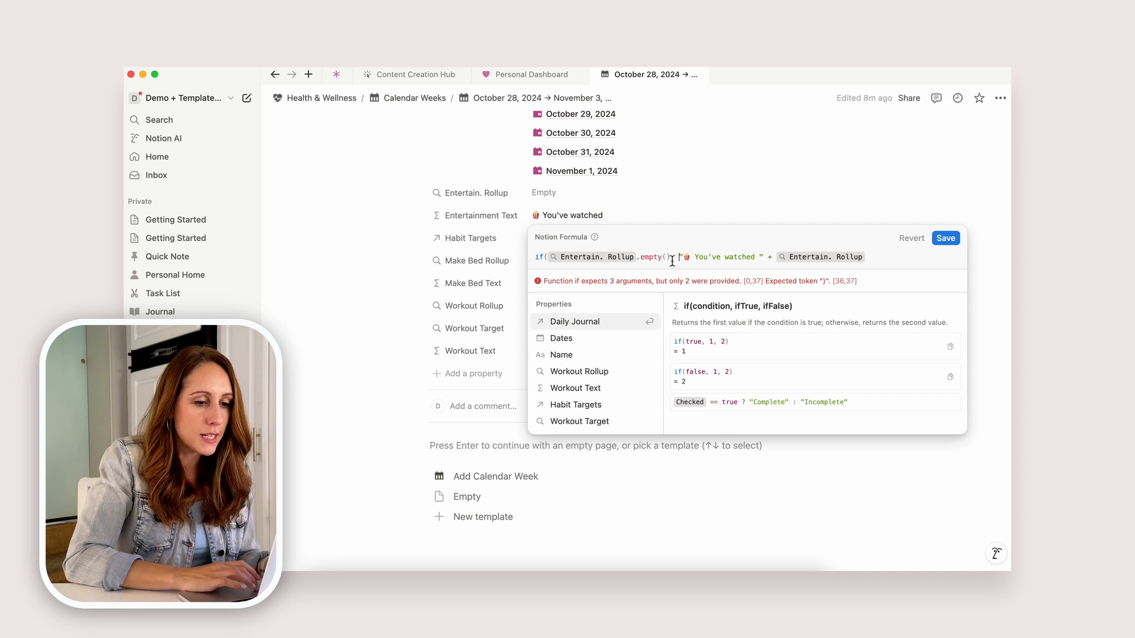
- Add the string "🍿 You've watched nothing so far!" as the if-true result, reusing the existing popcorn message text
text(")
drag(686, 257, 760, 257)
key(super+c)
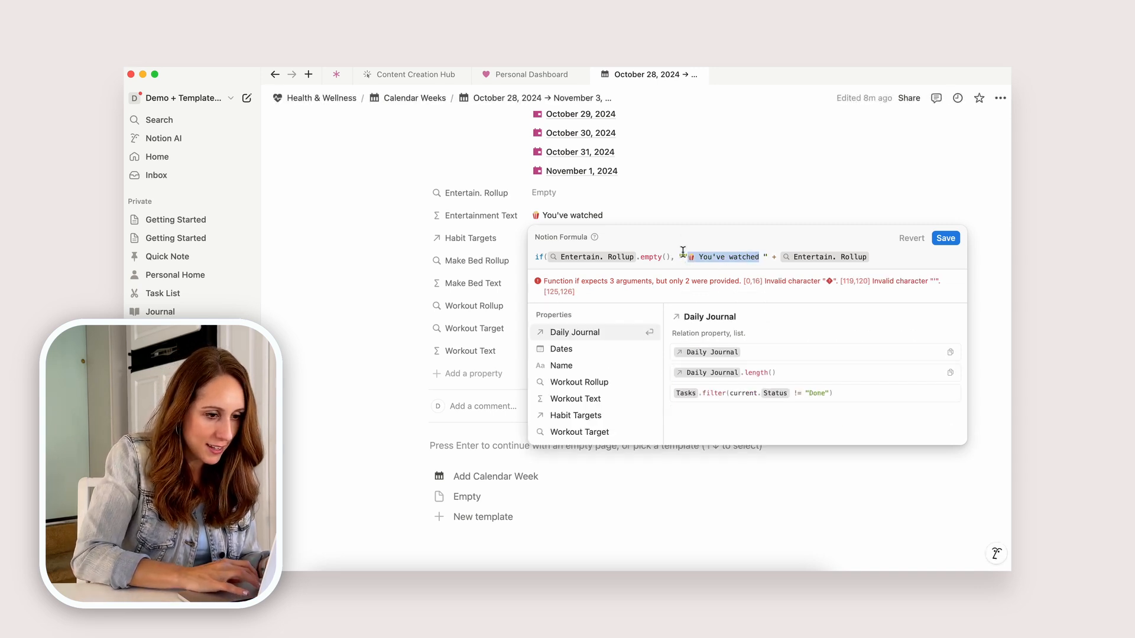
click(683, 254)
key(super+v)
text(nothing )
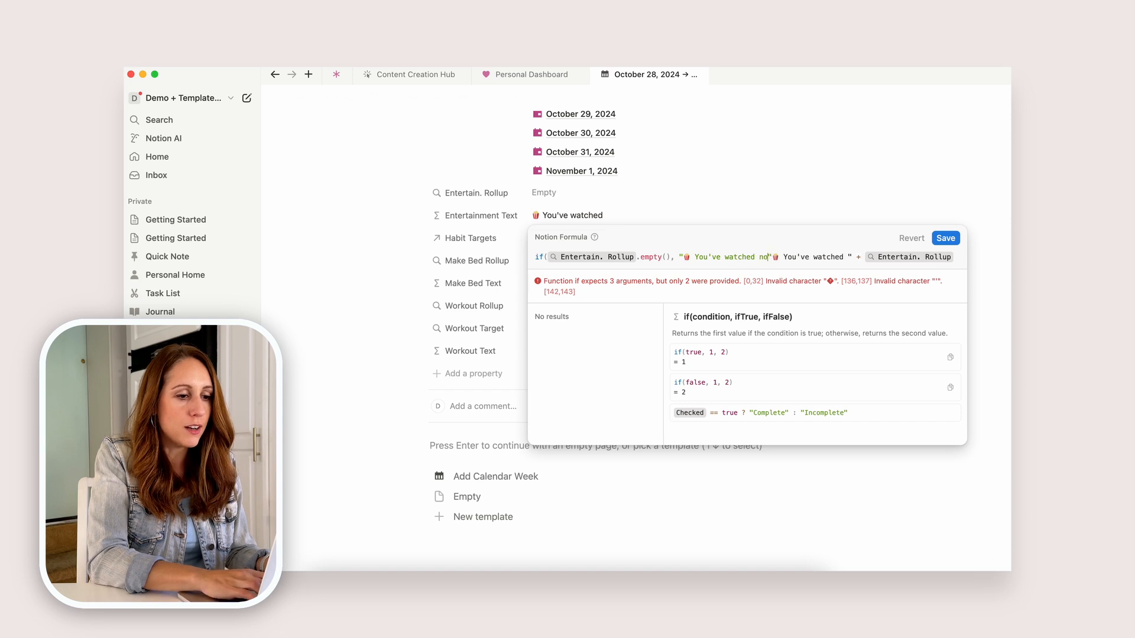
text(so far!)
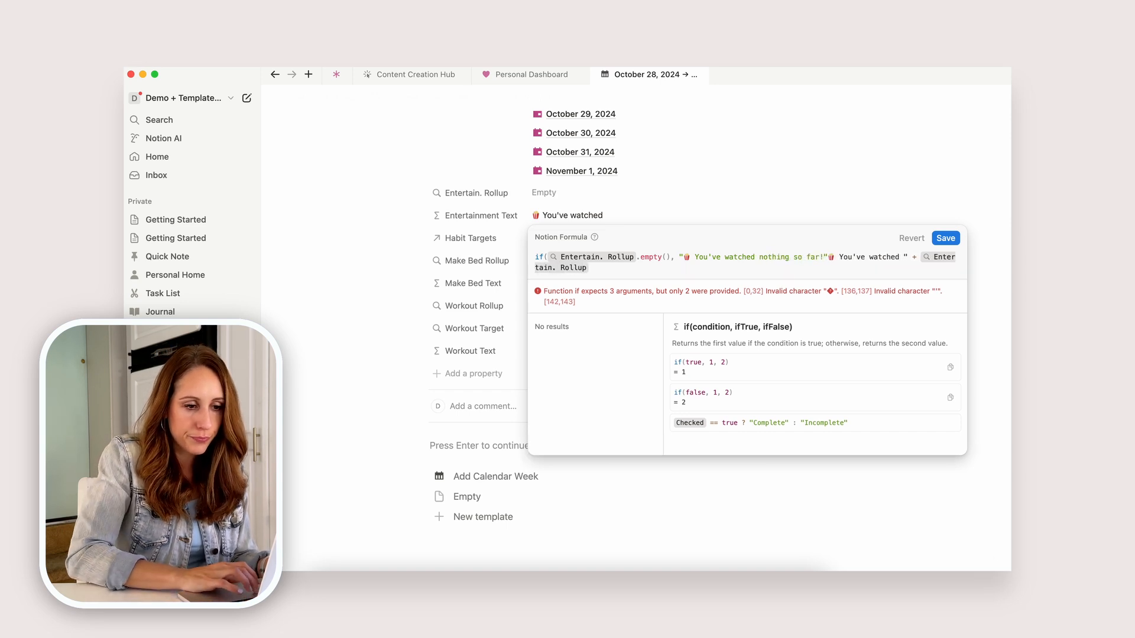
- Make "🍿 You've watched " + Entertain. Rollup the if-false result, close the if() function, save the formula and return to the Personal Dashboard
click(827, 257)
text(, )
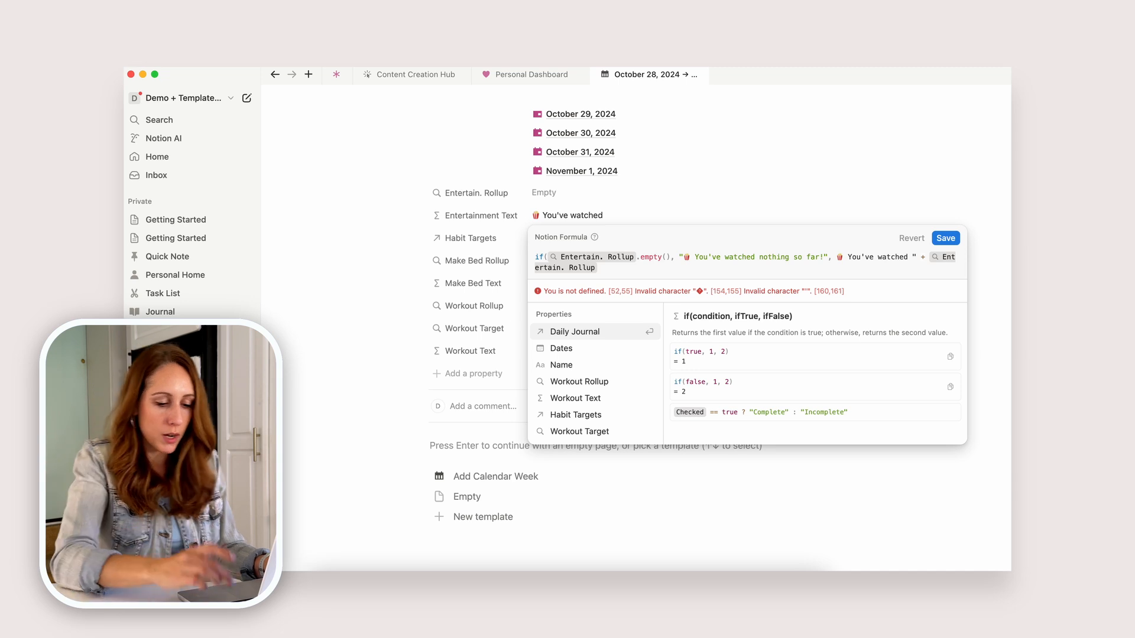
text(")
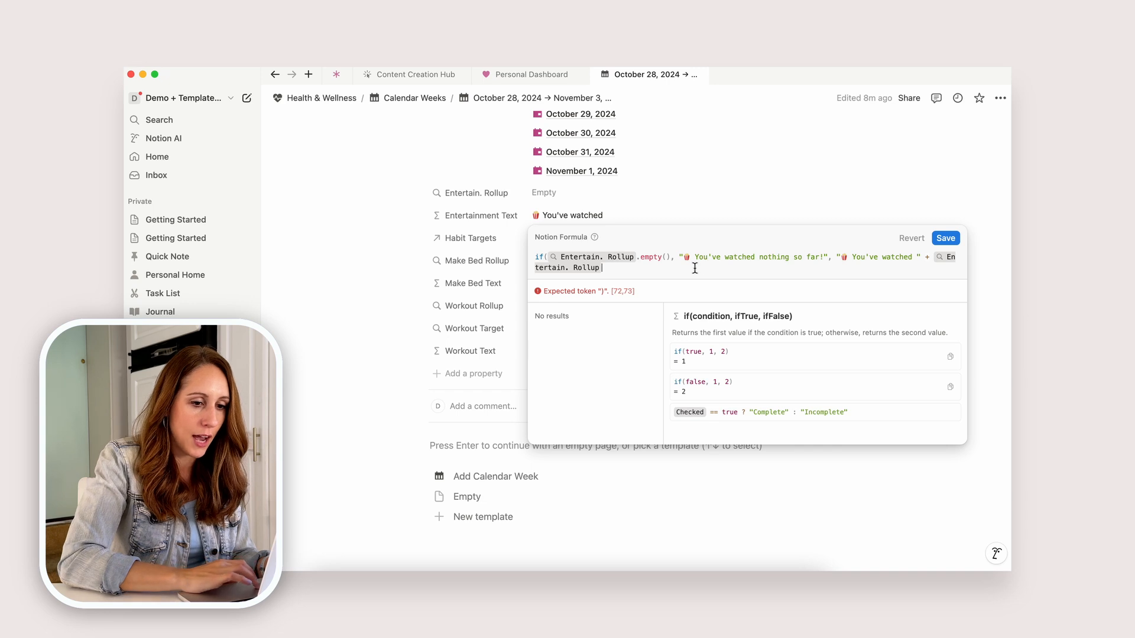
text())
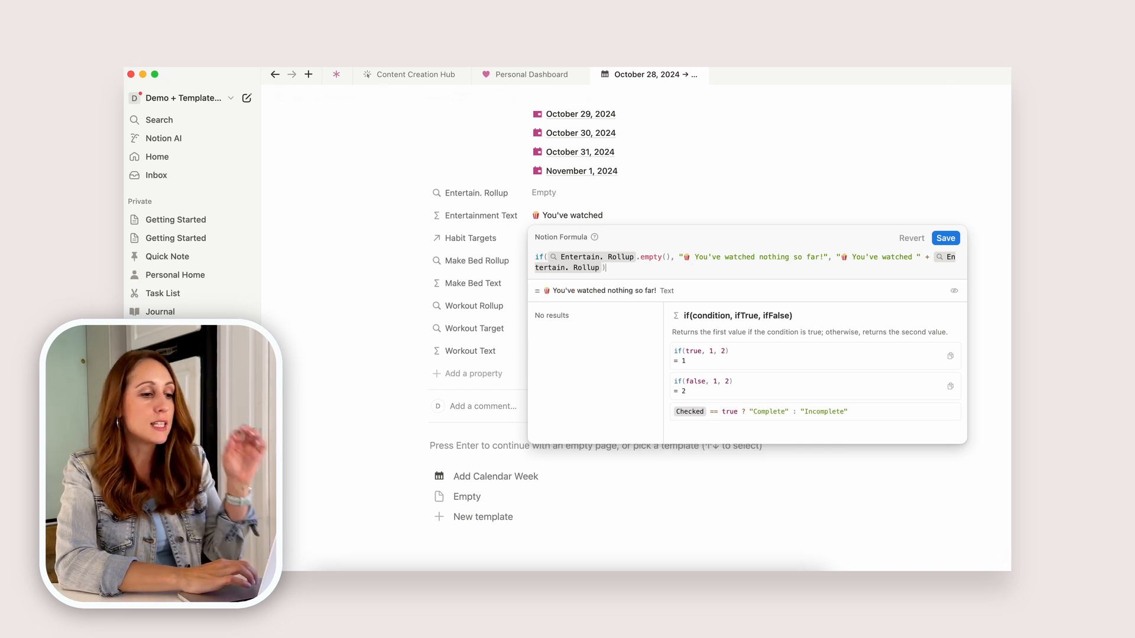
click(946, 238)
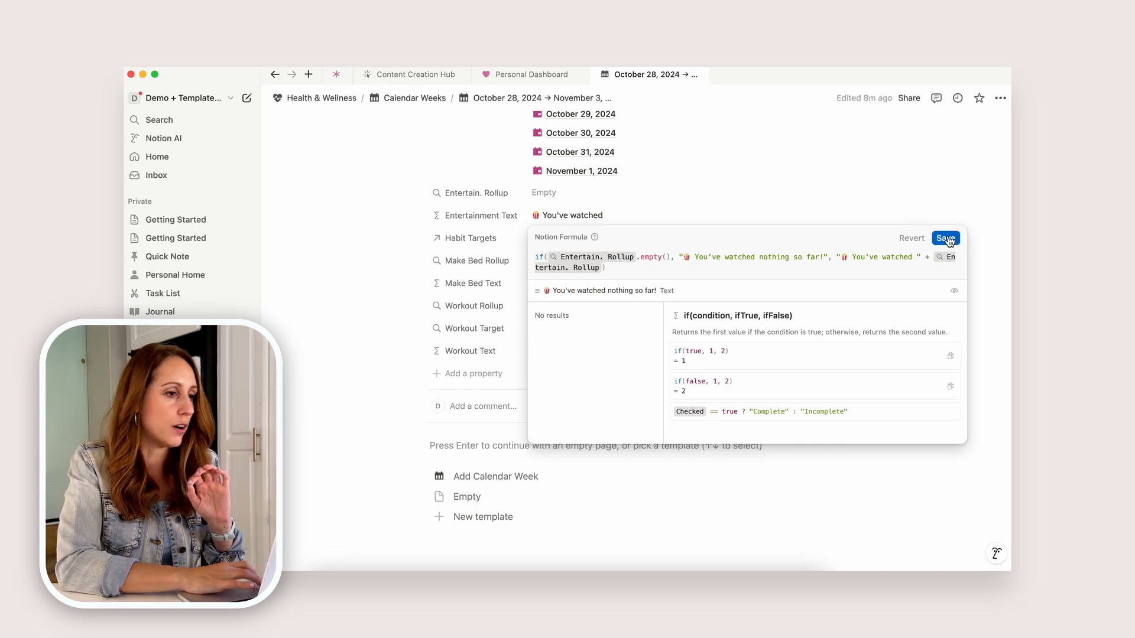
click(541, 75)
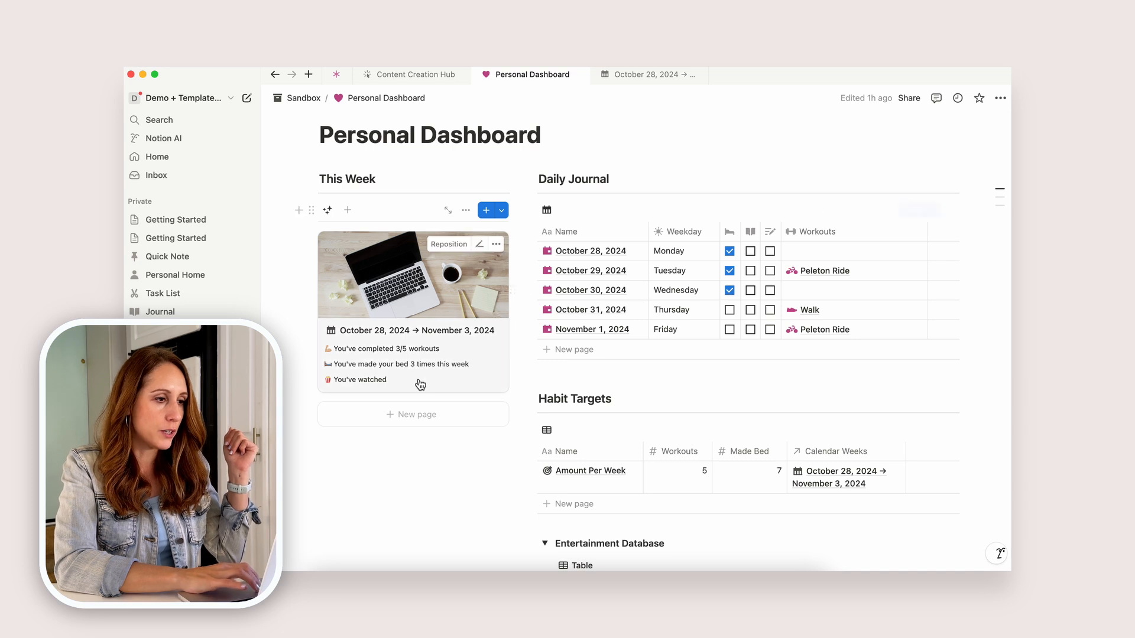
- Refresh the Personal Dashboard tab to update the This Week card
right_click(505, 75)
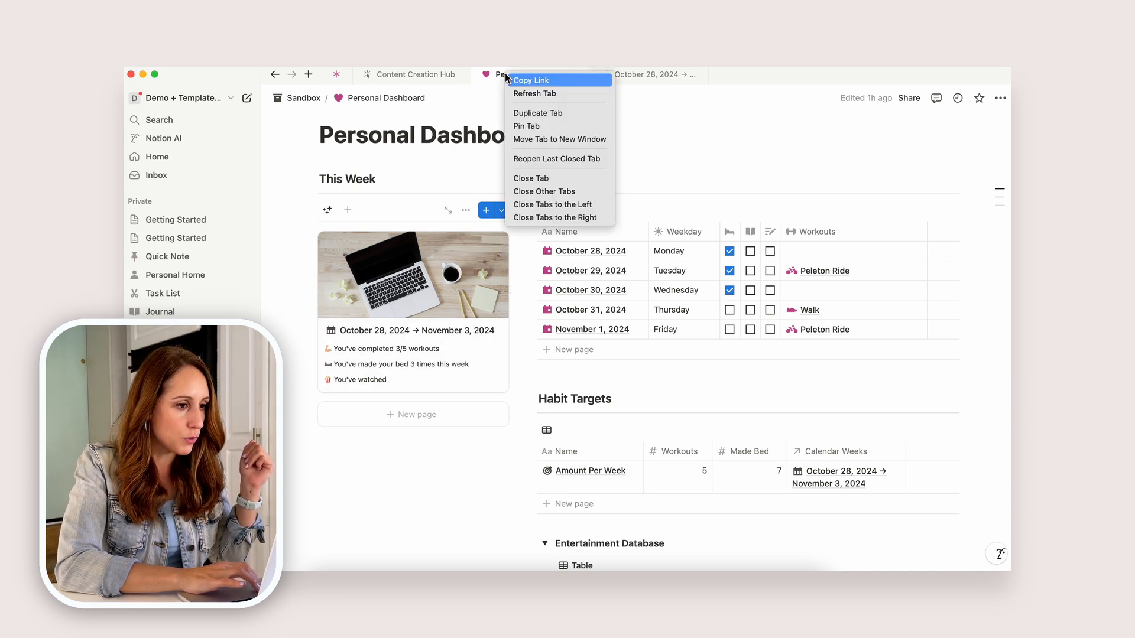
click(529, 93)
scroll(462, 443, down, 3)
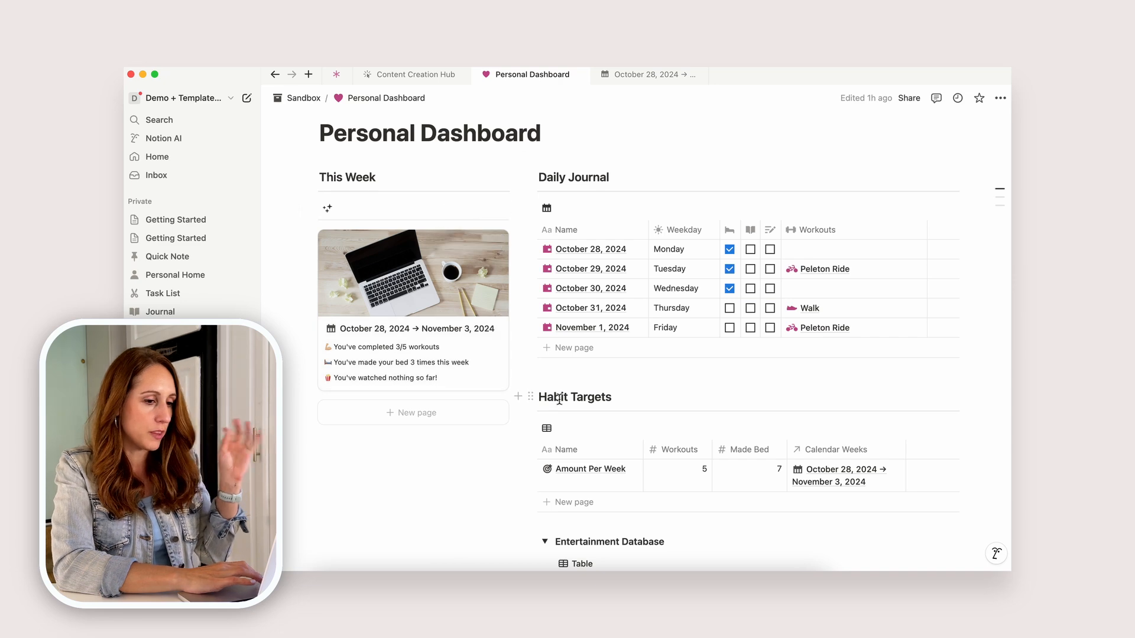
- Link Ted Lasso in the Entertainment database to the October 28, 2024 daily journal entry and check the This Week card
scroll(651, 413, down, 5)
click(781, 334)
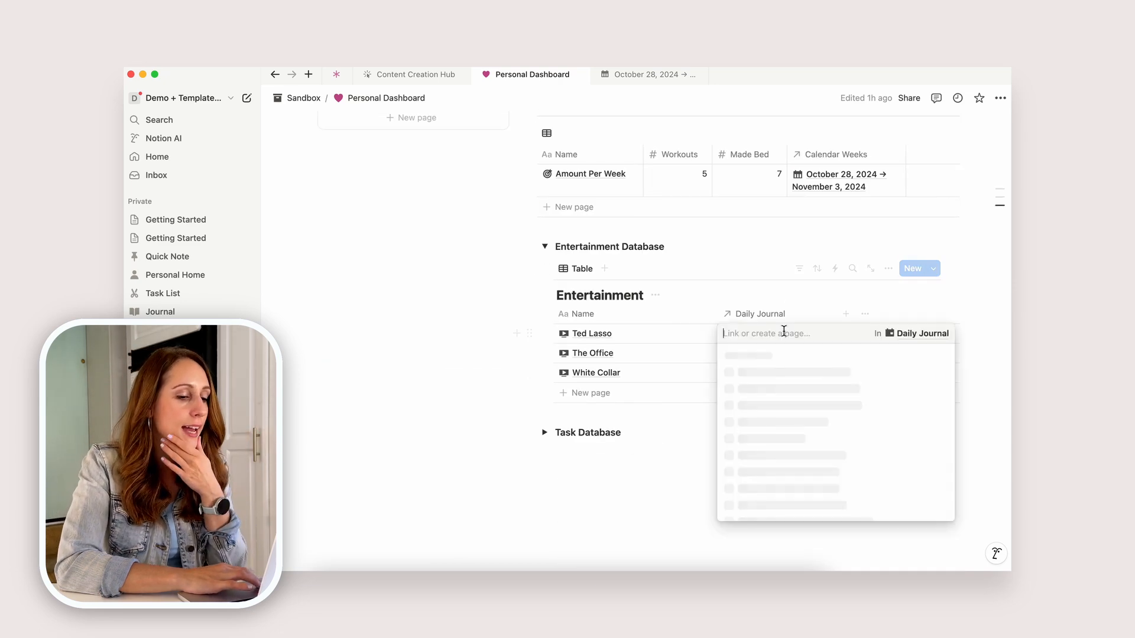
click(766, 373)
click(801, 256)
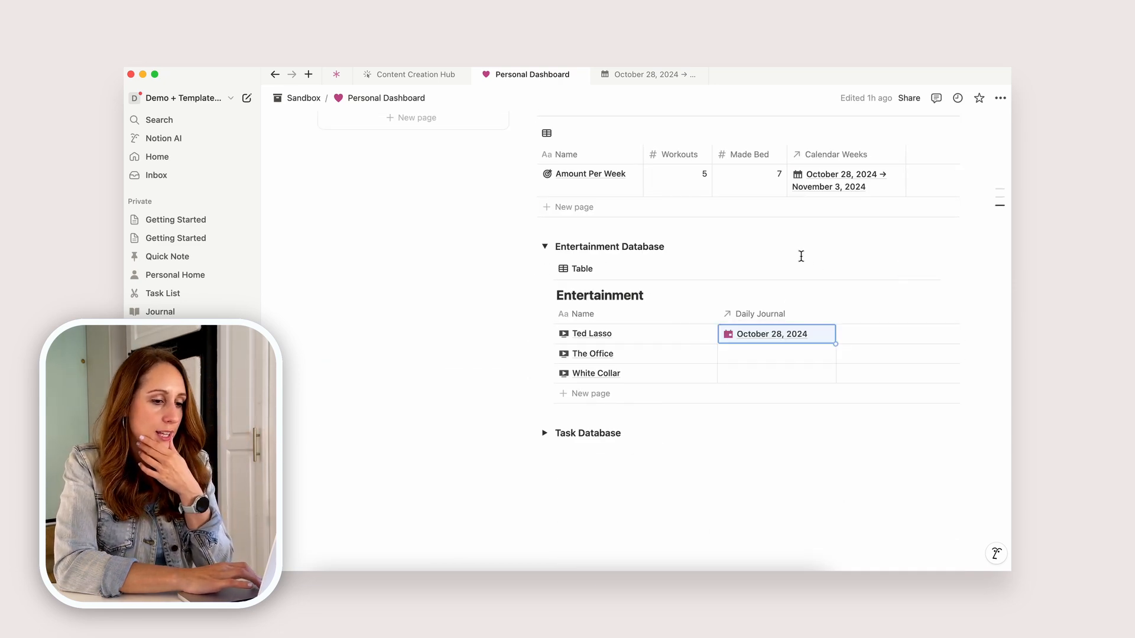
scroll(801, 255, up, 10)
scroll(801, 256, down, 2)
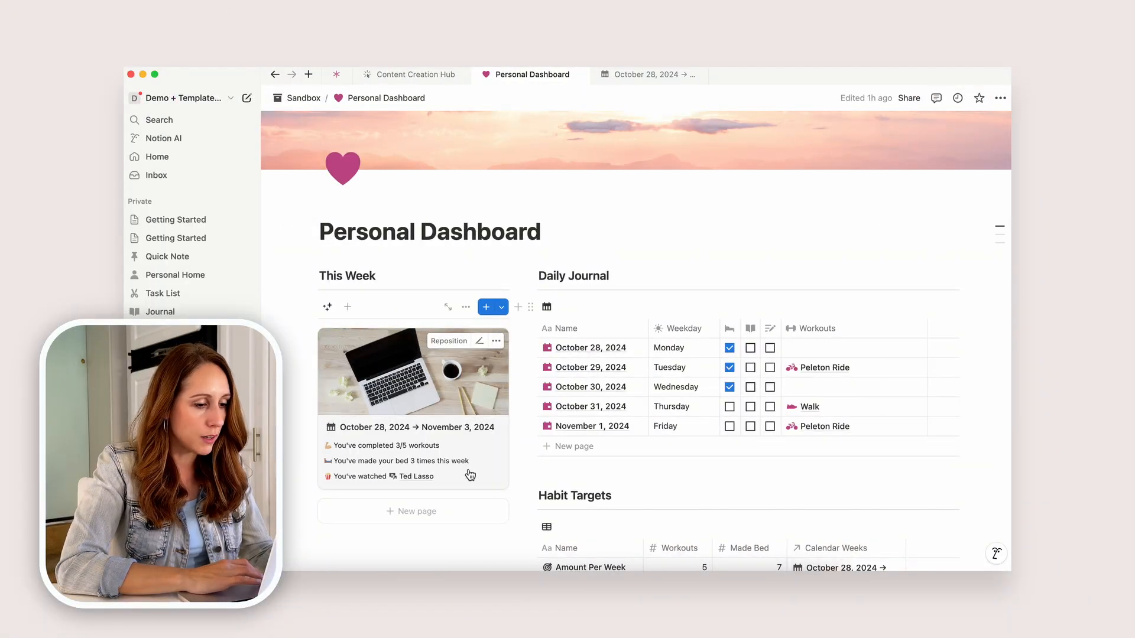
- Add a text property named My One Thing to the October 28 → November 3, 2024 calendar week page
click(644, 77)
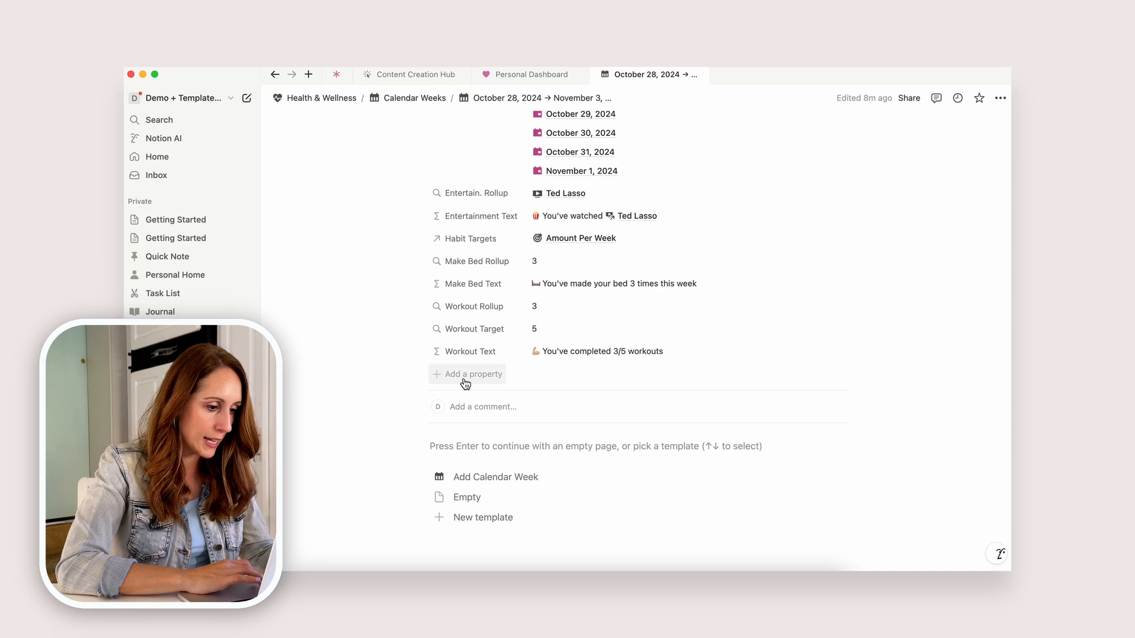
scroll(466, 390, up, 2)
click(465, 412)
text(text)
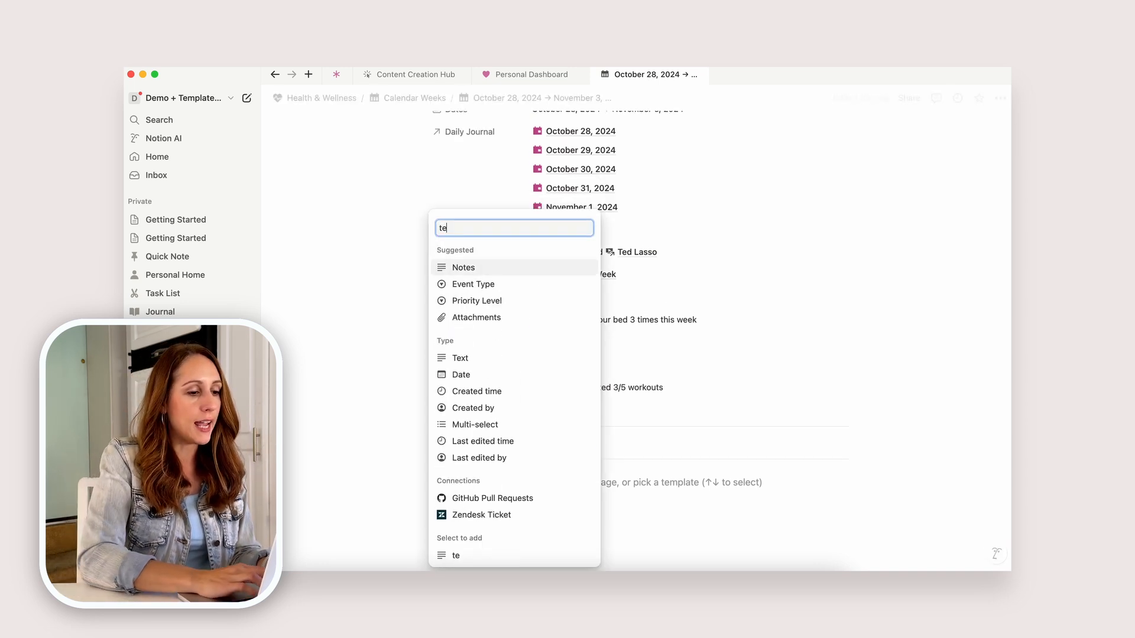
click(469, 480)
text(My One Thing)
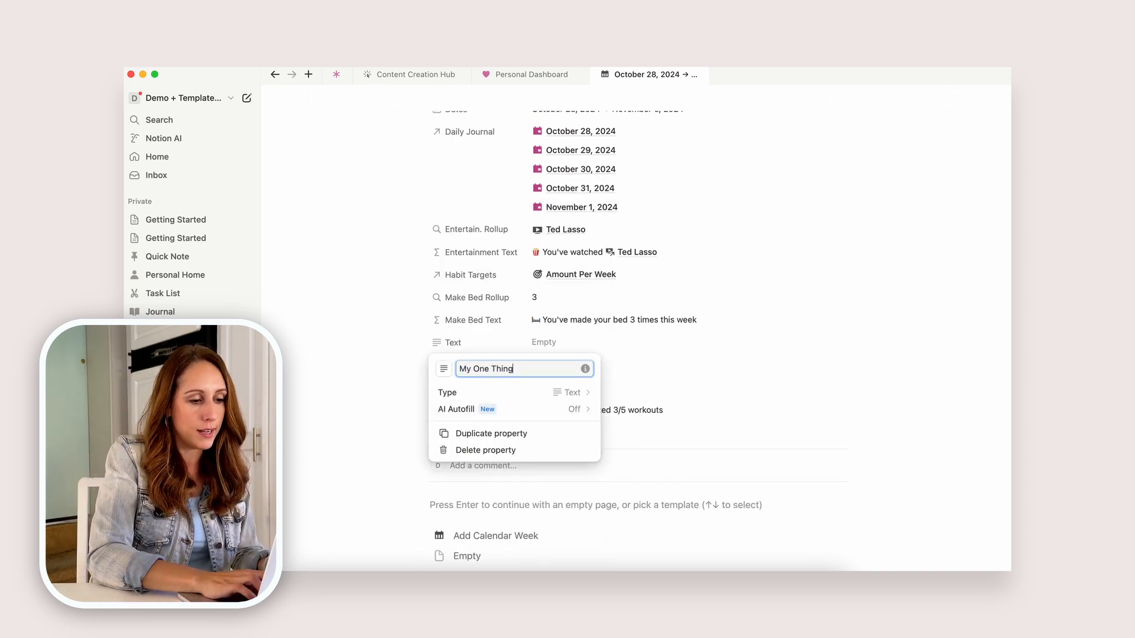
key(Return)
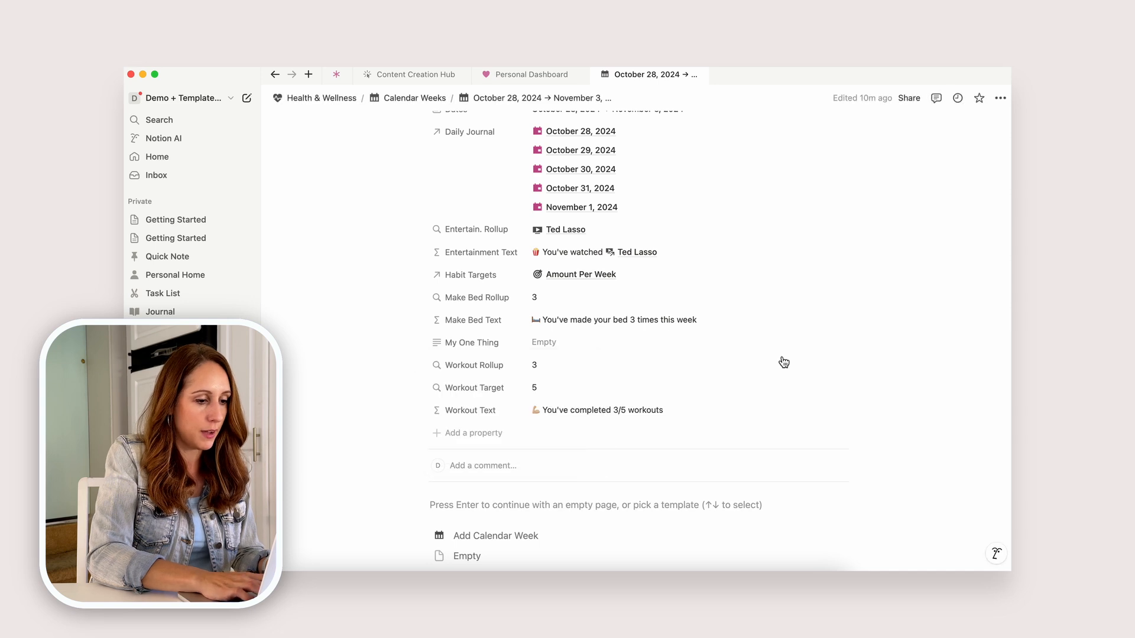
- Fill in My One Thing with "I want to practice my evening routine 5x this week."
click(547, 342)
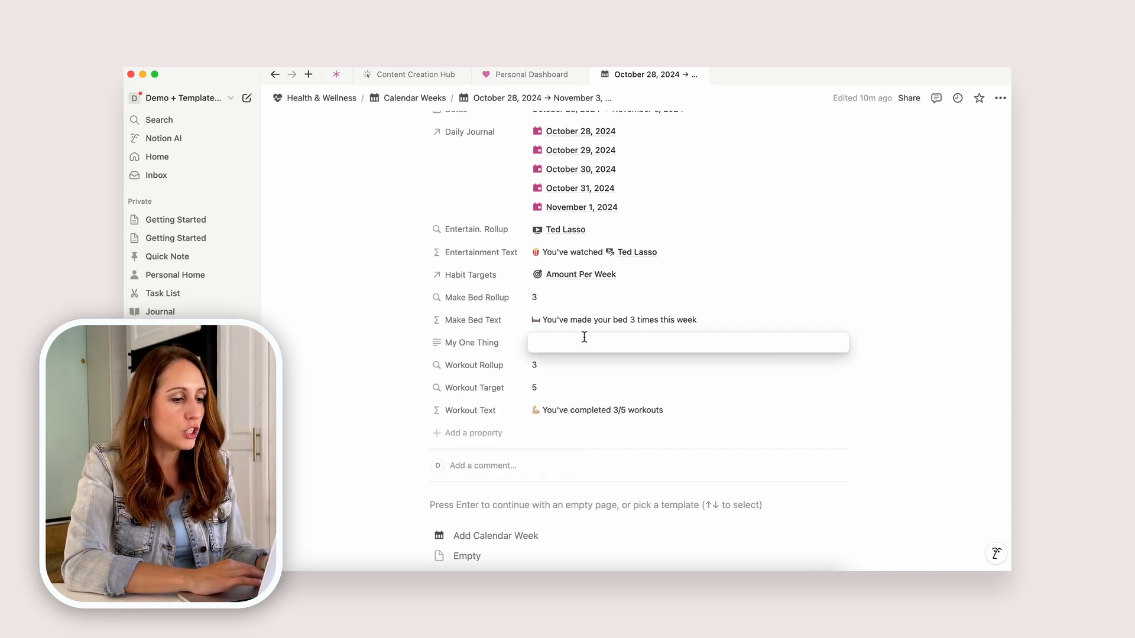
text(I want to practice my evening routine)
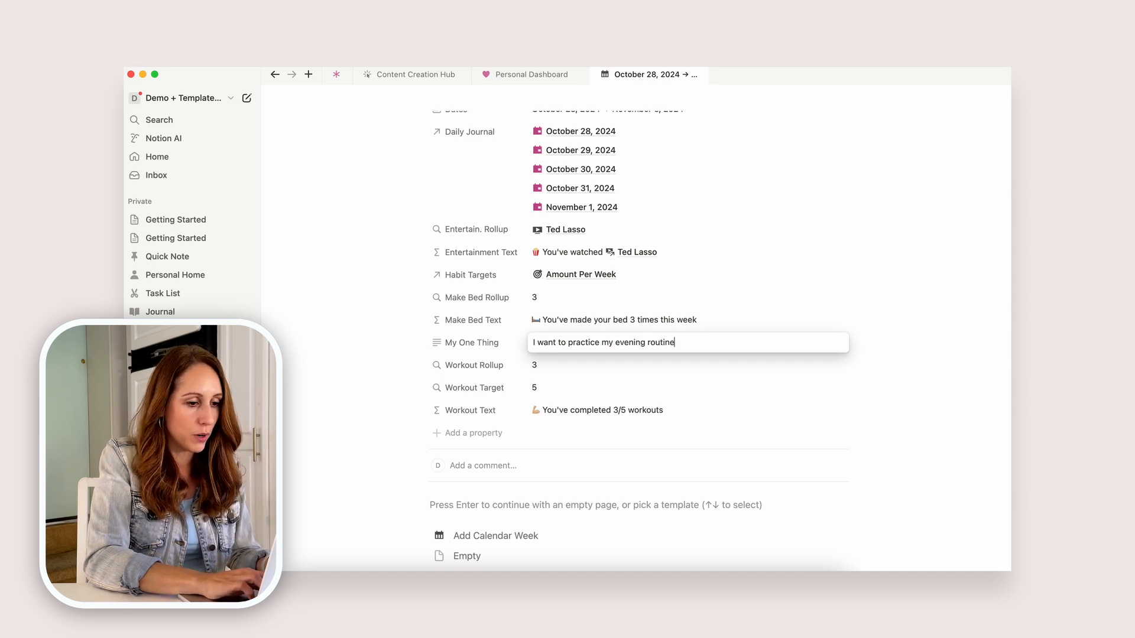
text(k.)
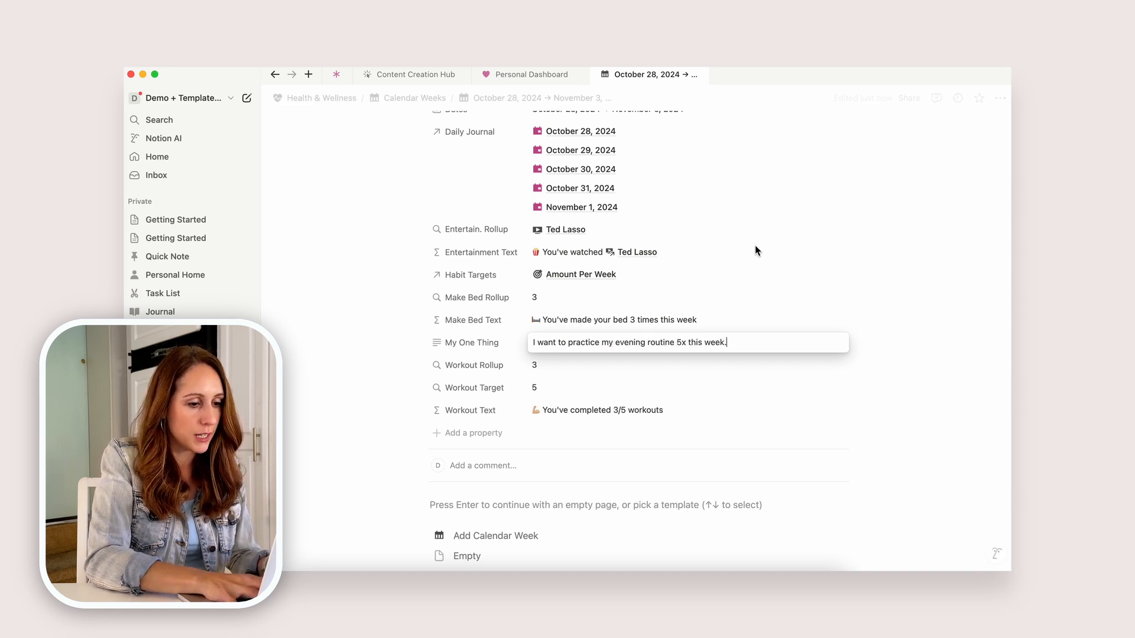
key(Return)
- Show the My One Thing property on the This Week gallery card of the Personal Dashboard
click(501, 79)
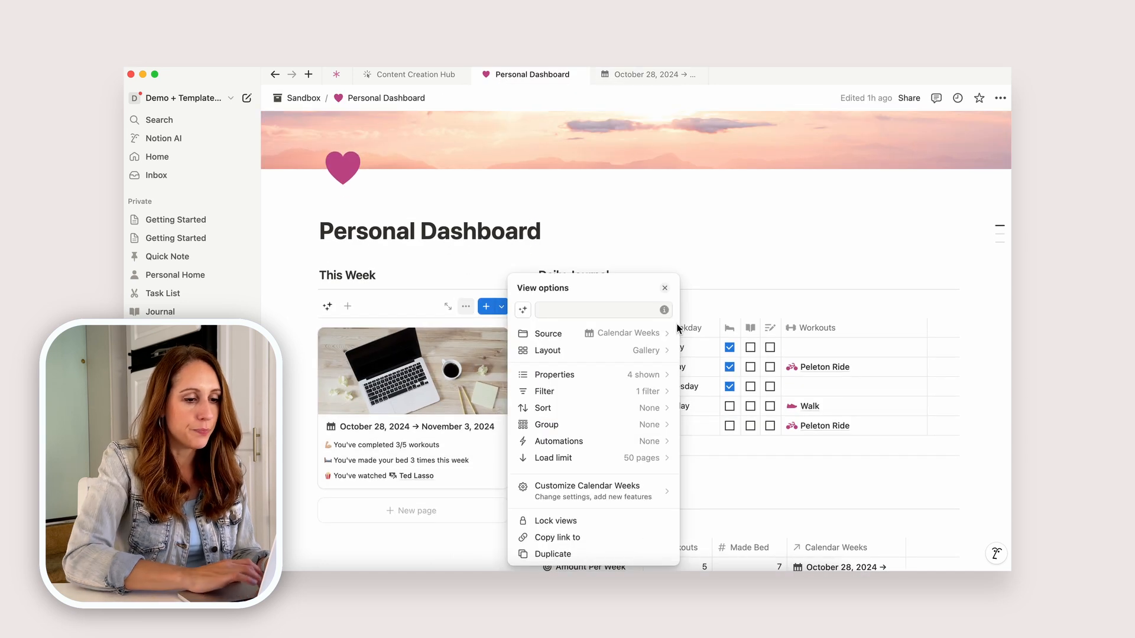
click(650, 375)
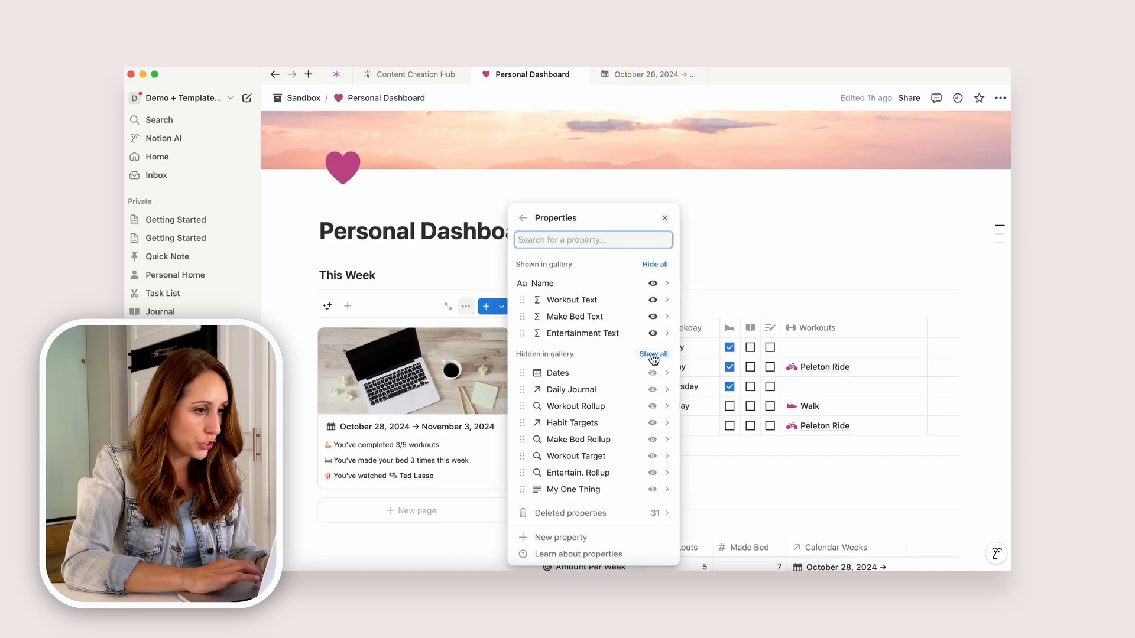
click(653, 489)
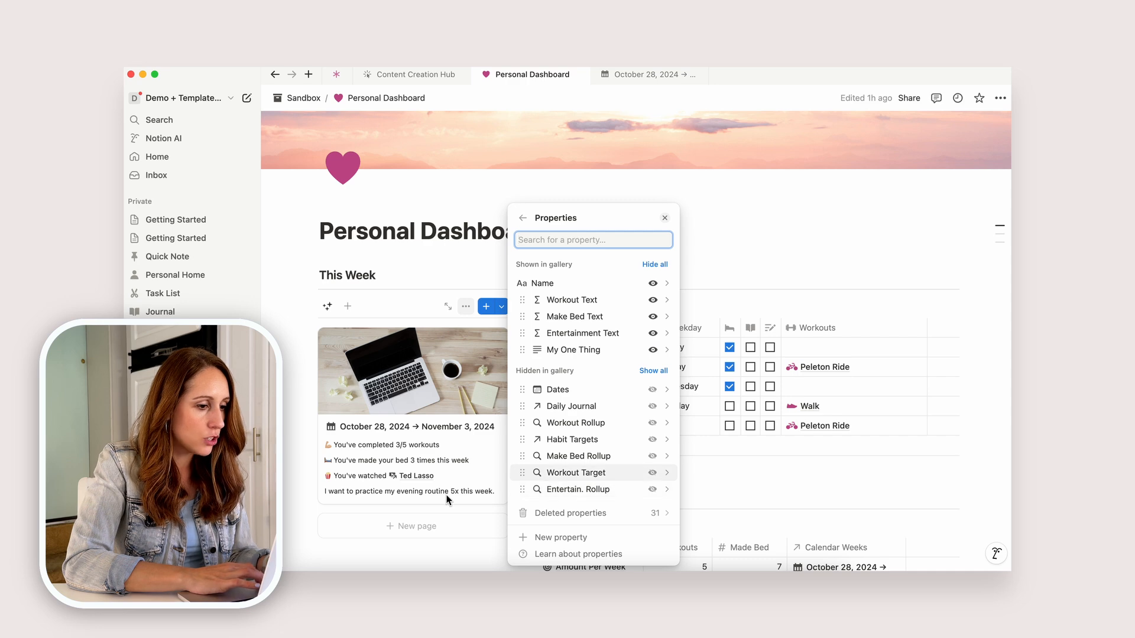
click(467, 490)
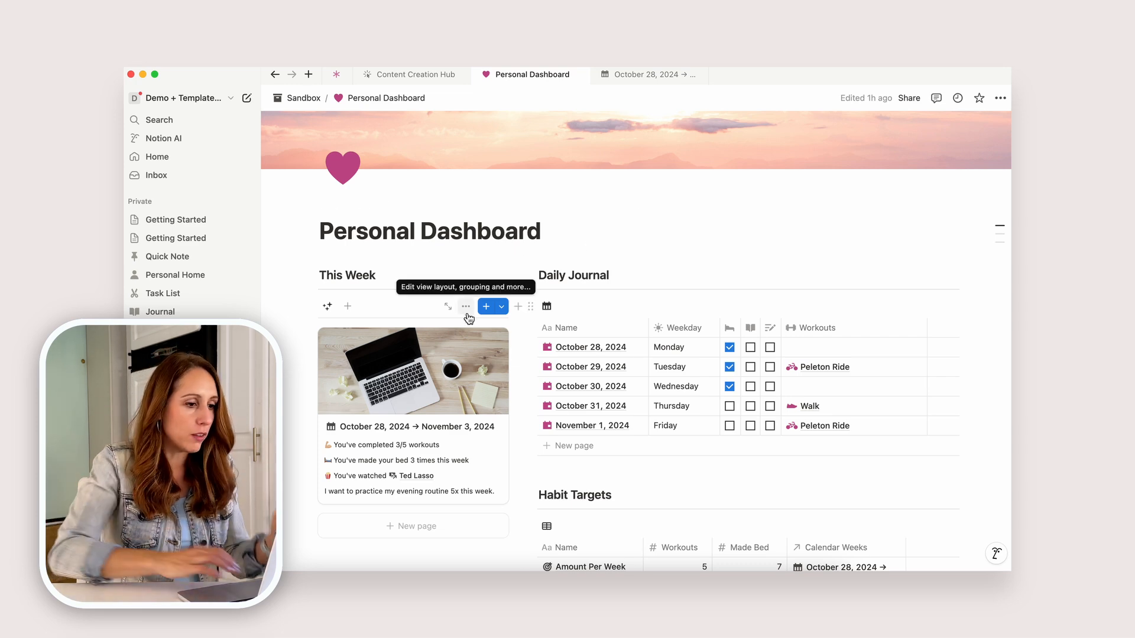
- Add a formula property named My One Thing Text to the October 28 calendar week page
click(661, 75)
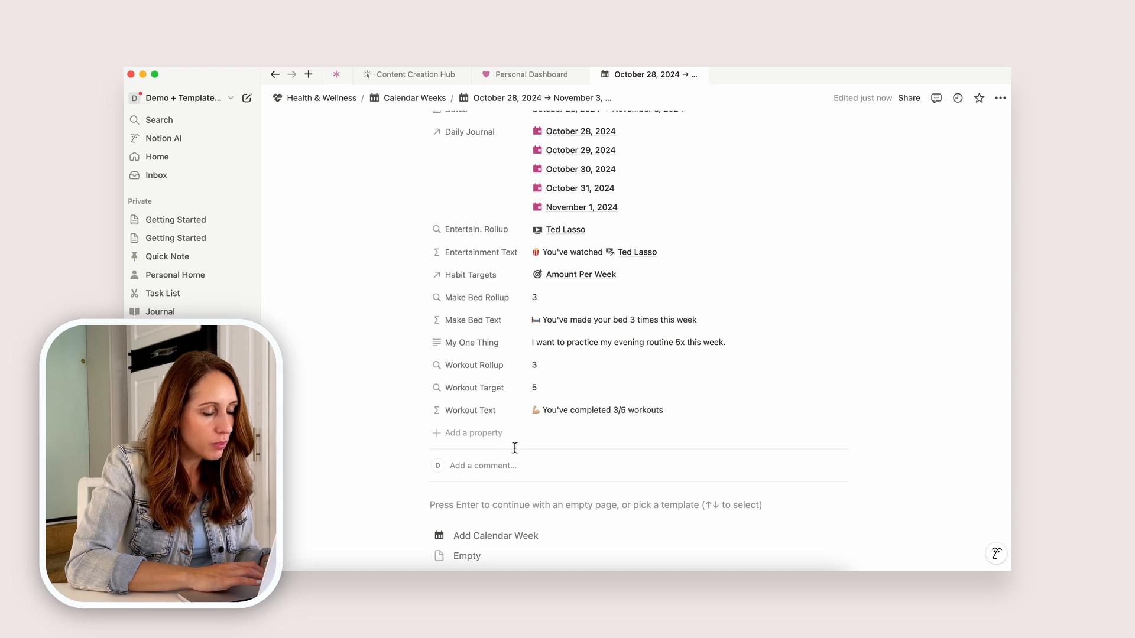
click(486, 436)
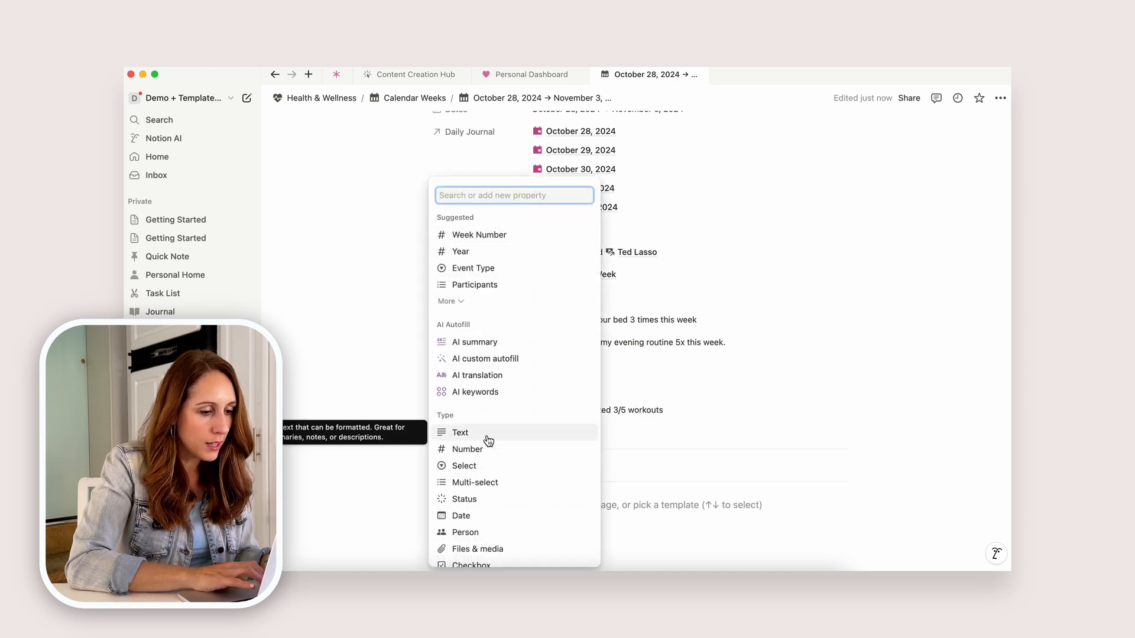
text(formula)
click(468, 370)
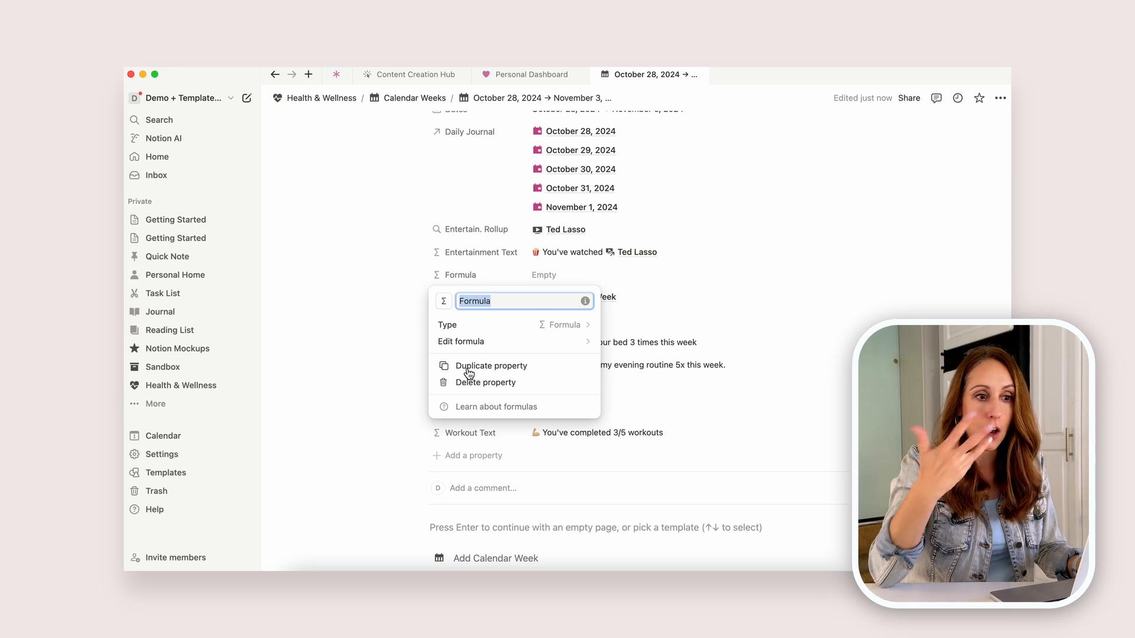
text(My )
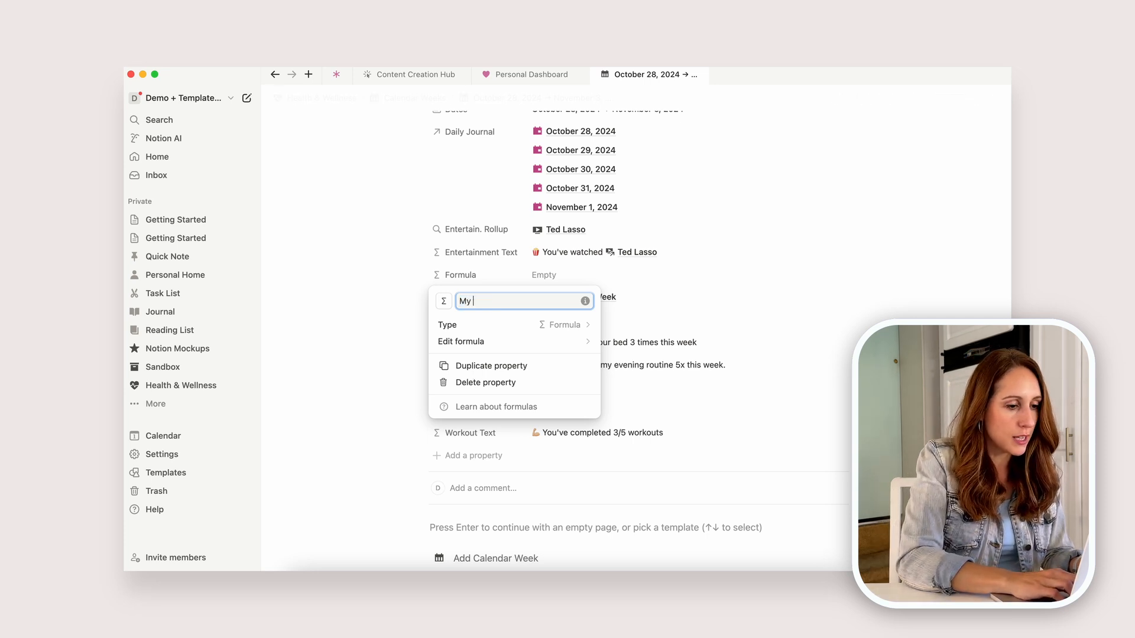
text(One Thing Tex)
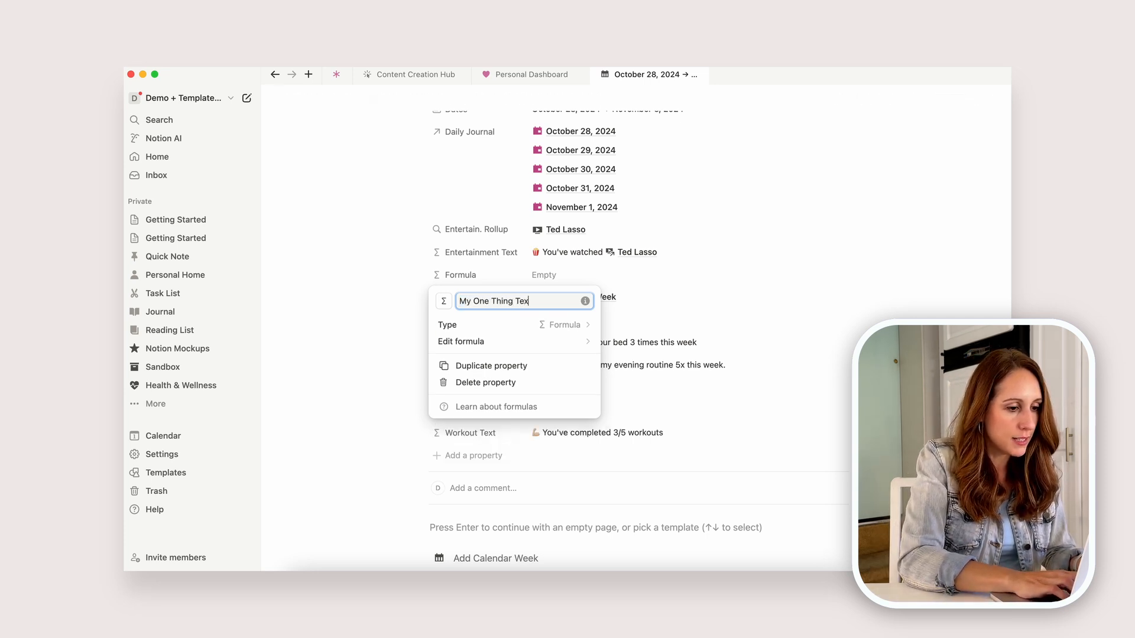
text(t)
- Start the My One Thing Text formula with the string "MY ONE THING: "
click(550, 342)
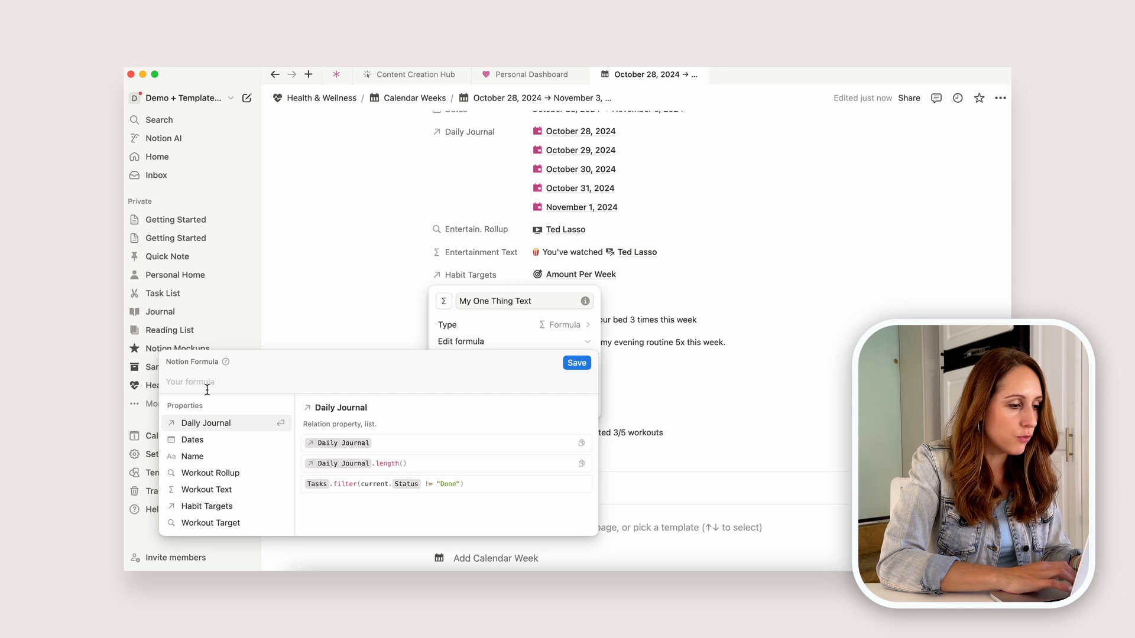
text(")
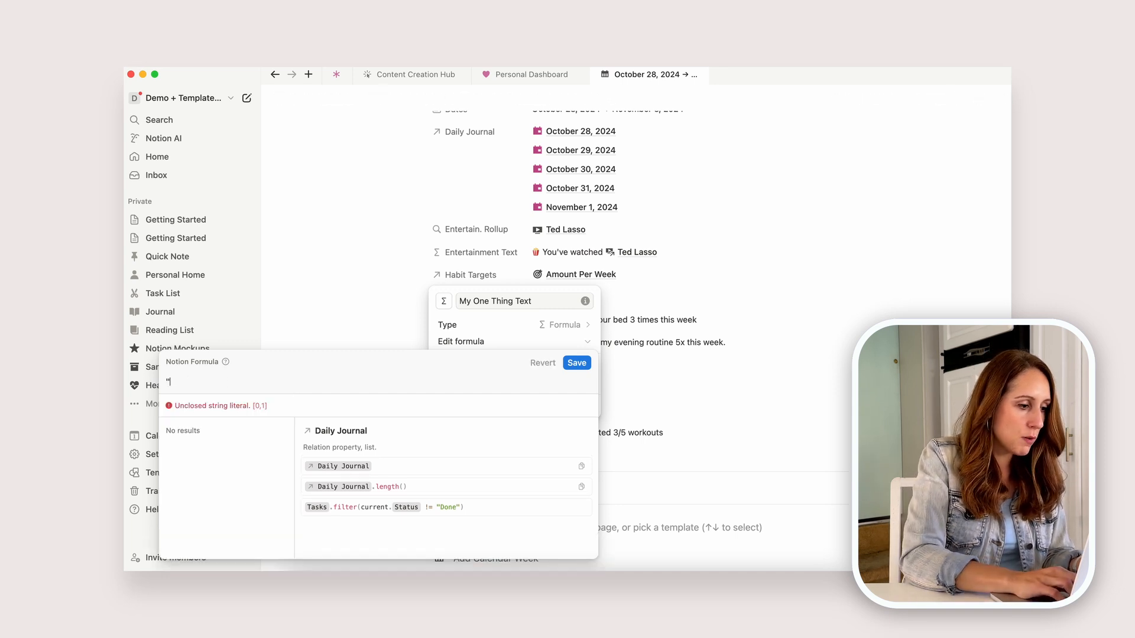
text(My)
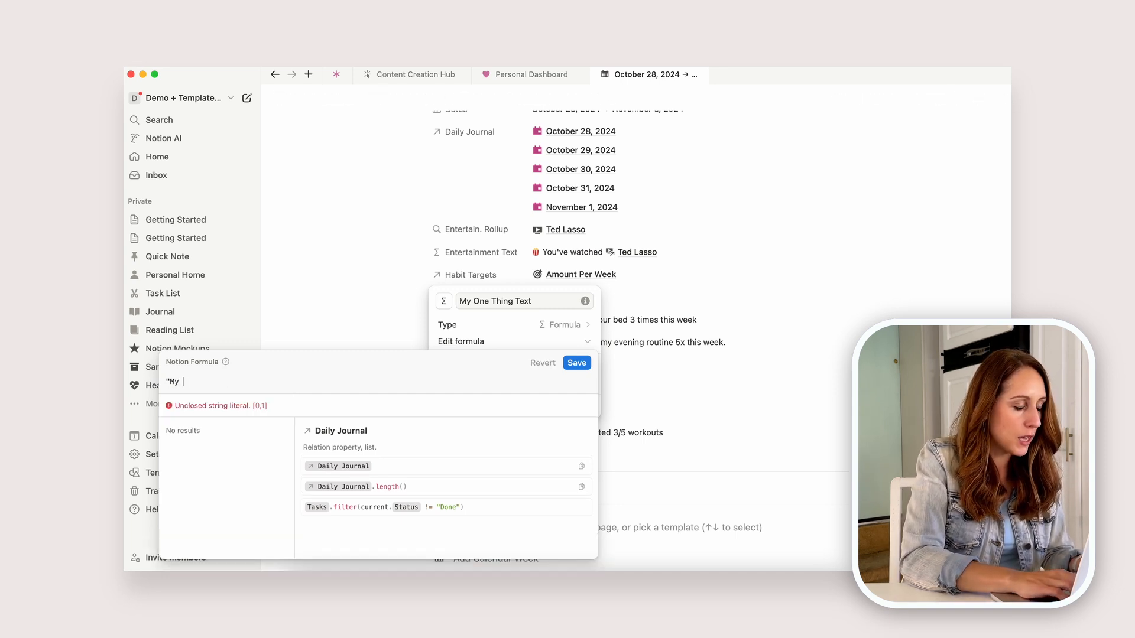
key(BackSpace)
key(BackSpace)
text(Y ONE TH)
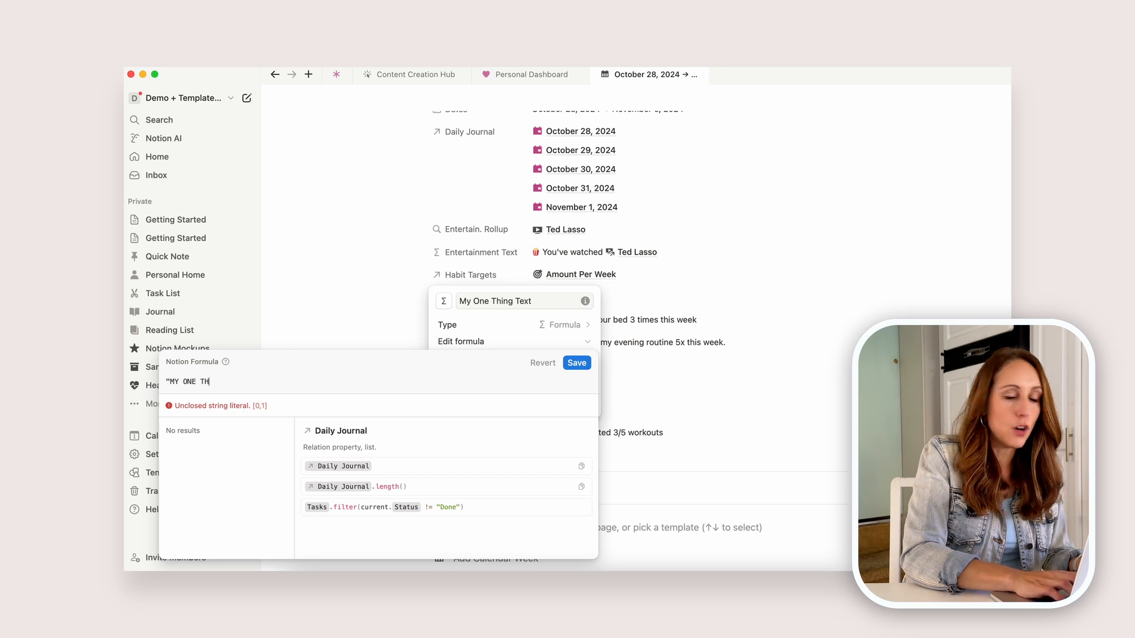
text(ING:)
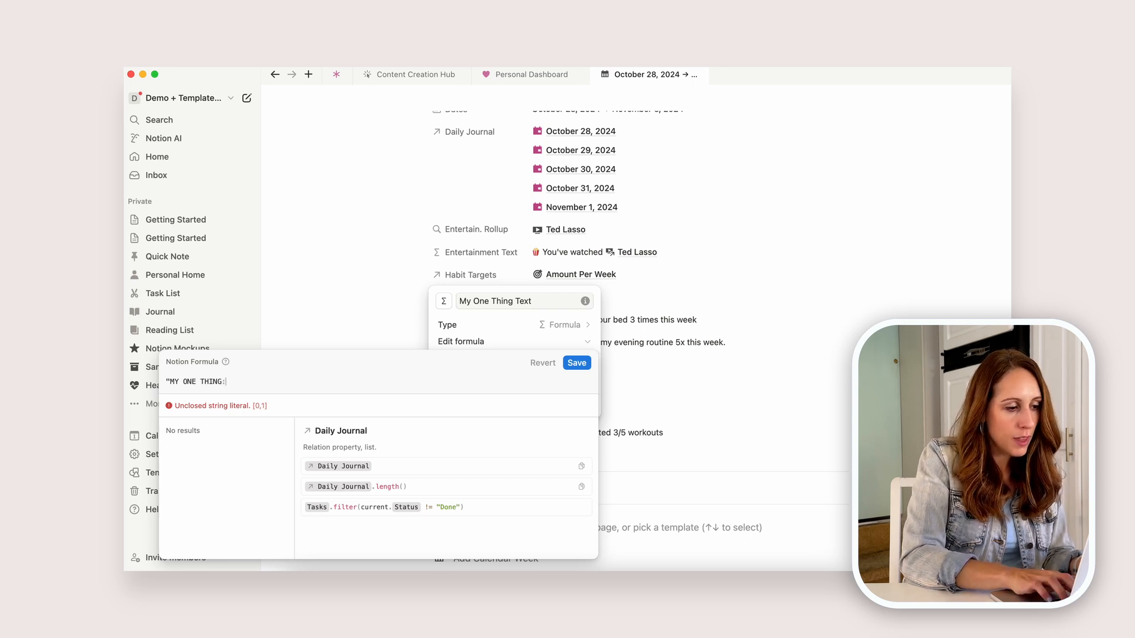
text( ")
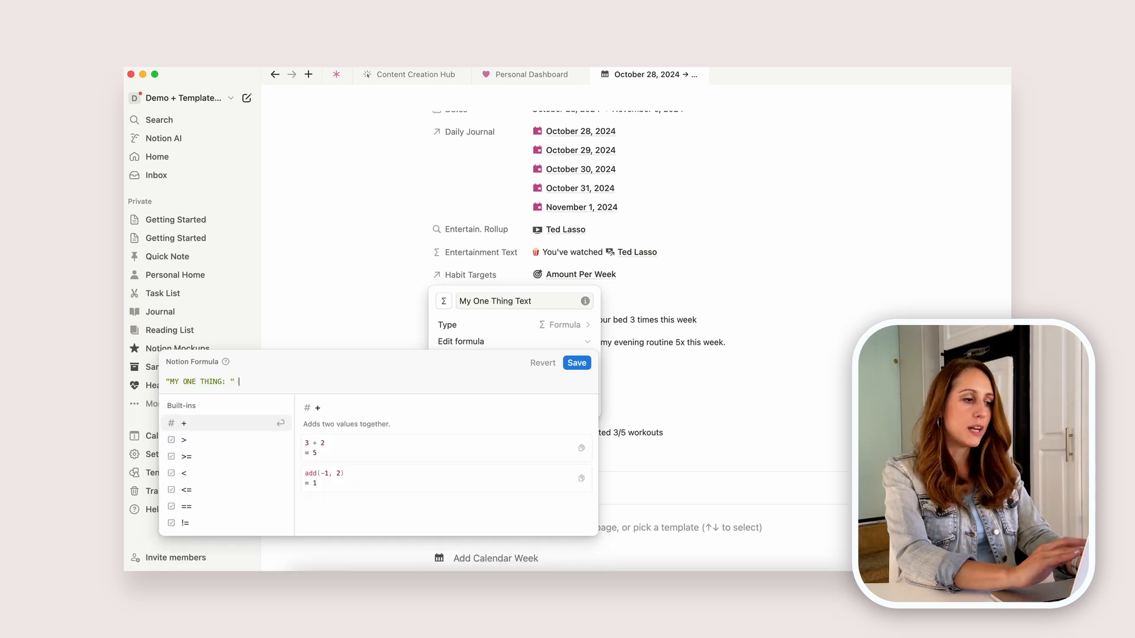
key(BackSpace)
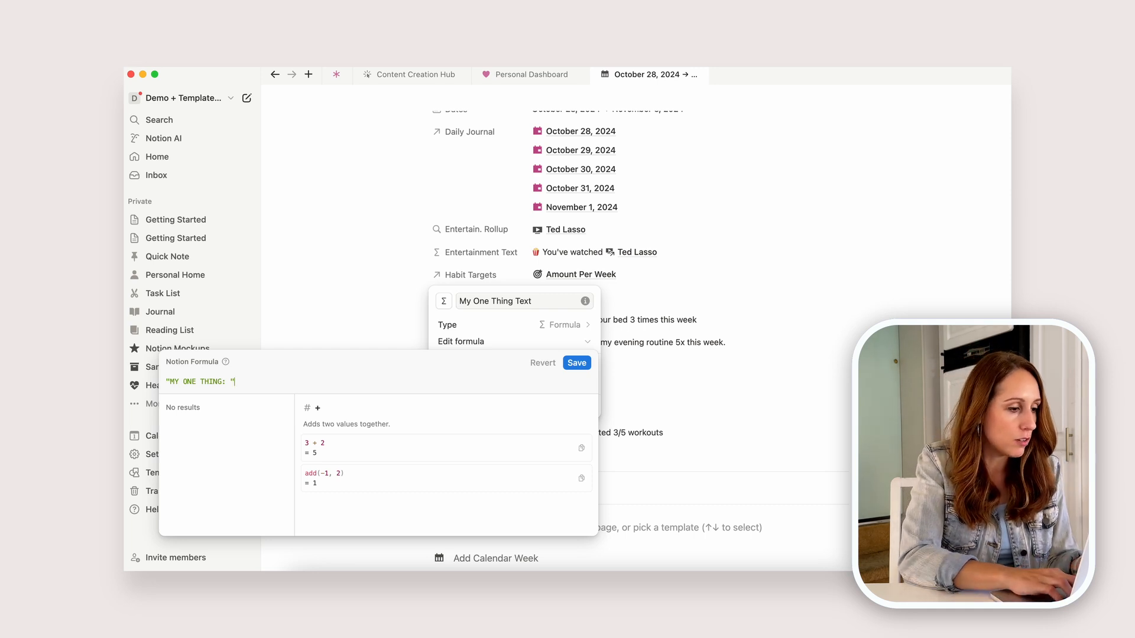
- Make the formula's label string bold by appending .style("b")
text(.)
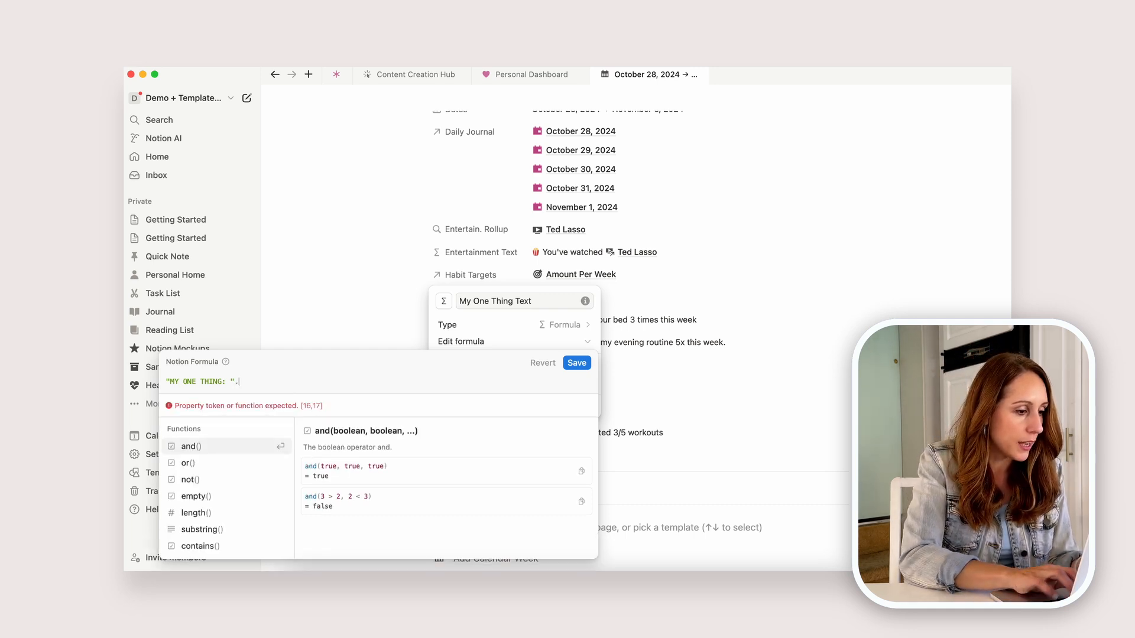
text(st)
key(Return)
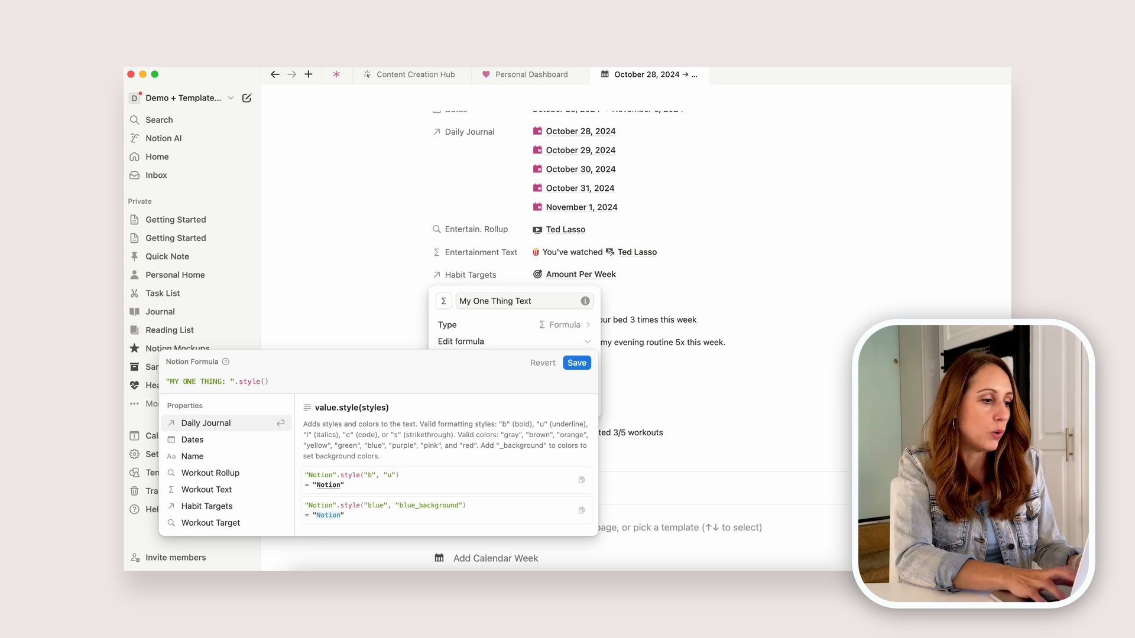
text(")
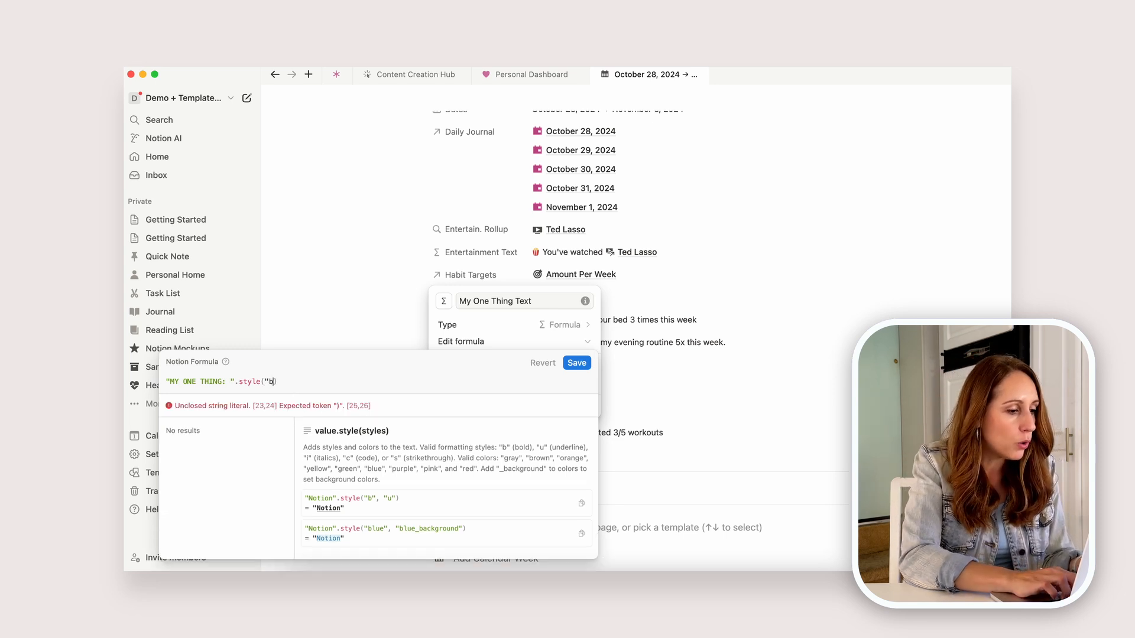
text(b",)
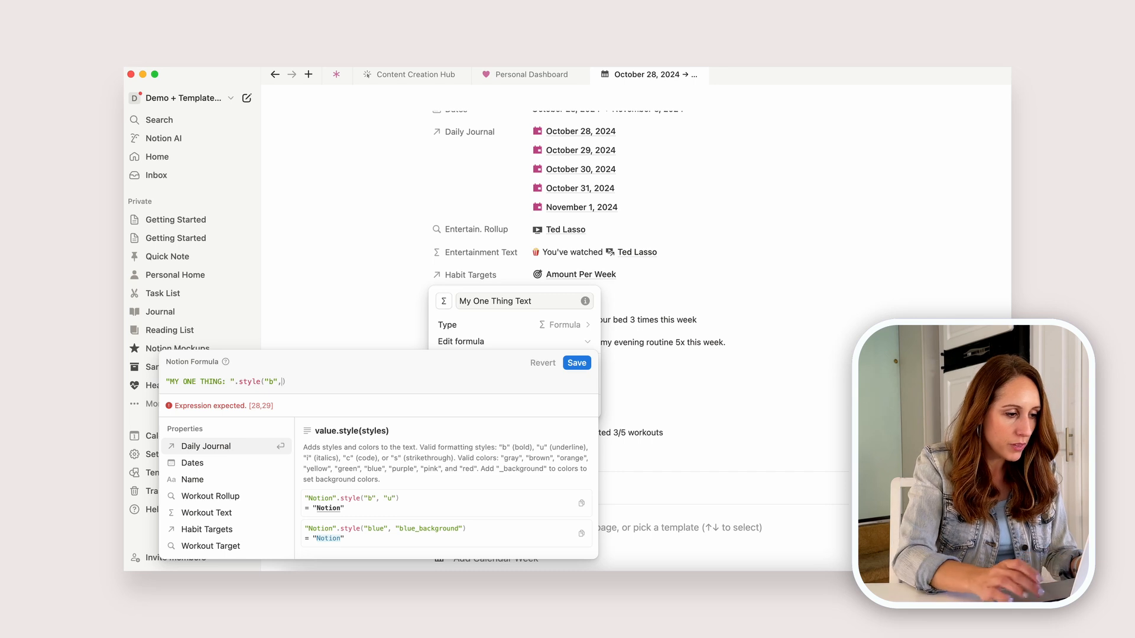
key(BackSpace)
key(BackSpace)
click(287, 382)
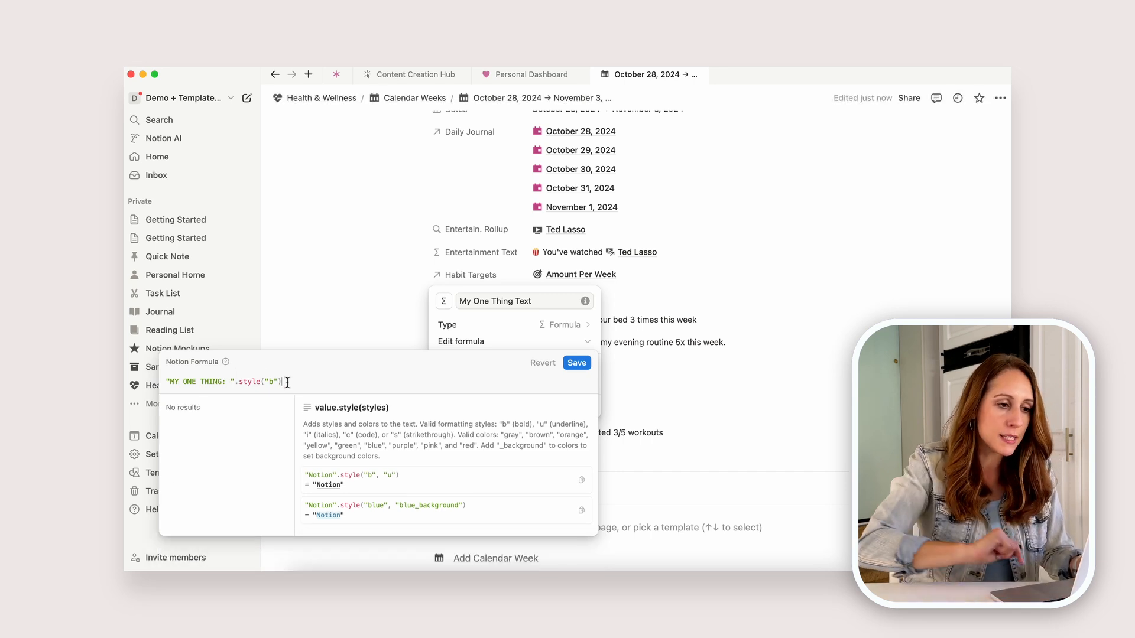
- Append the My One Thing property to the bold label in the My One Thing Text formula, joined with a plus sign
text(+)
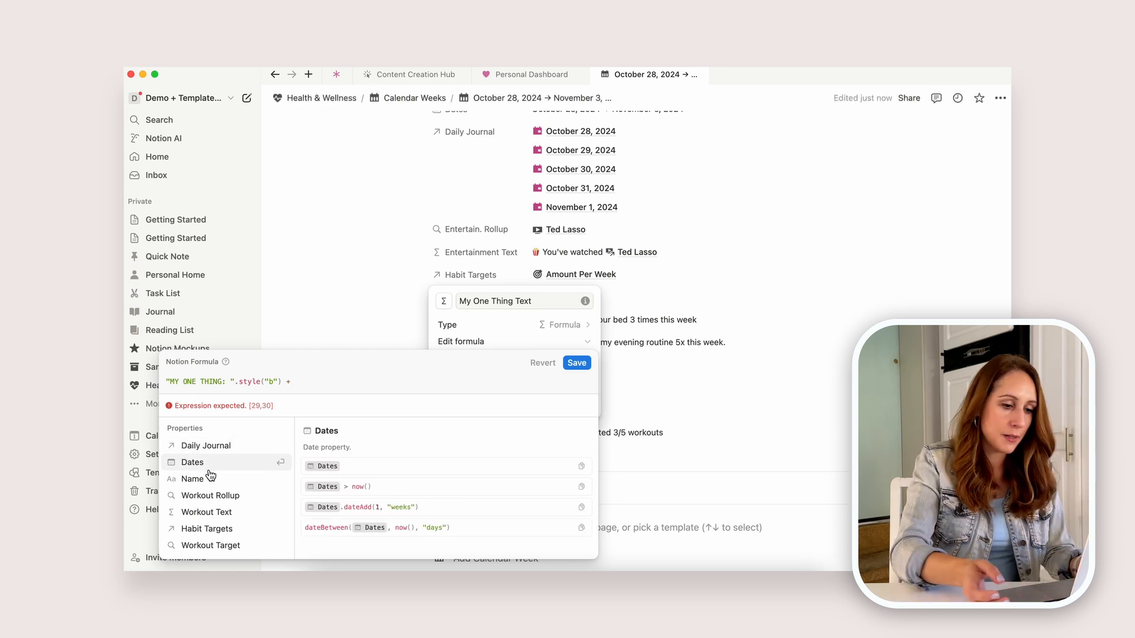
scroll(210, 473, down, 4)
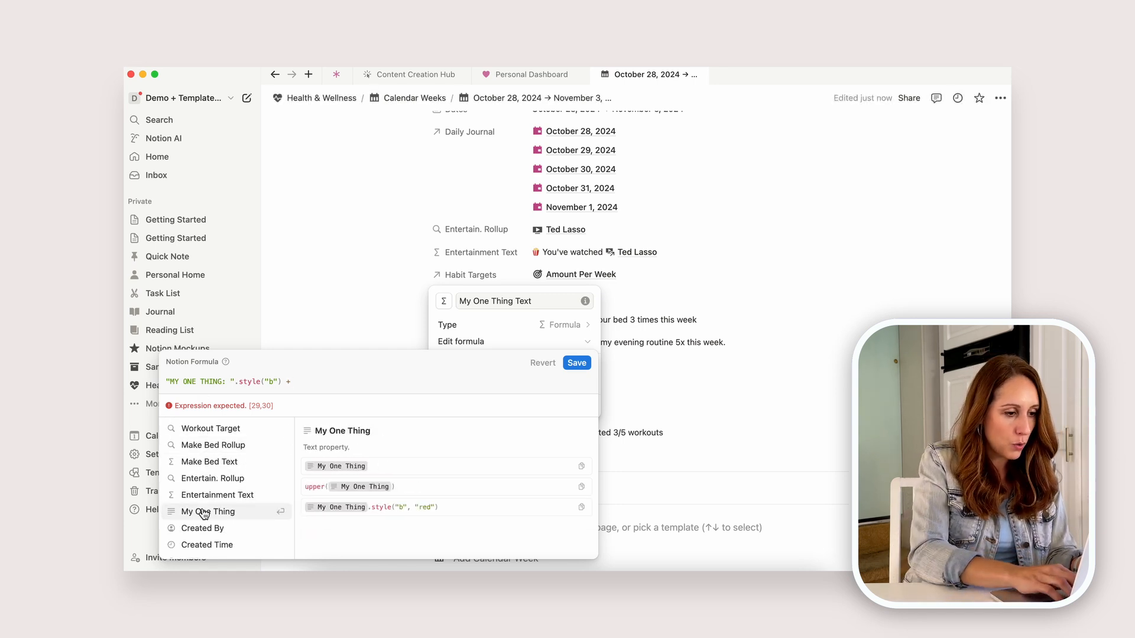
click(202, 512)
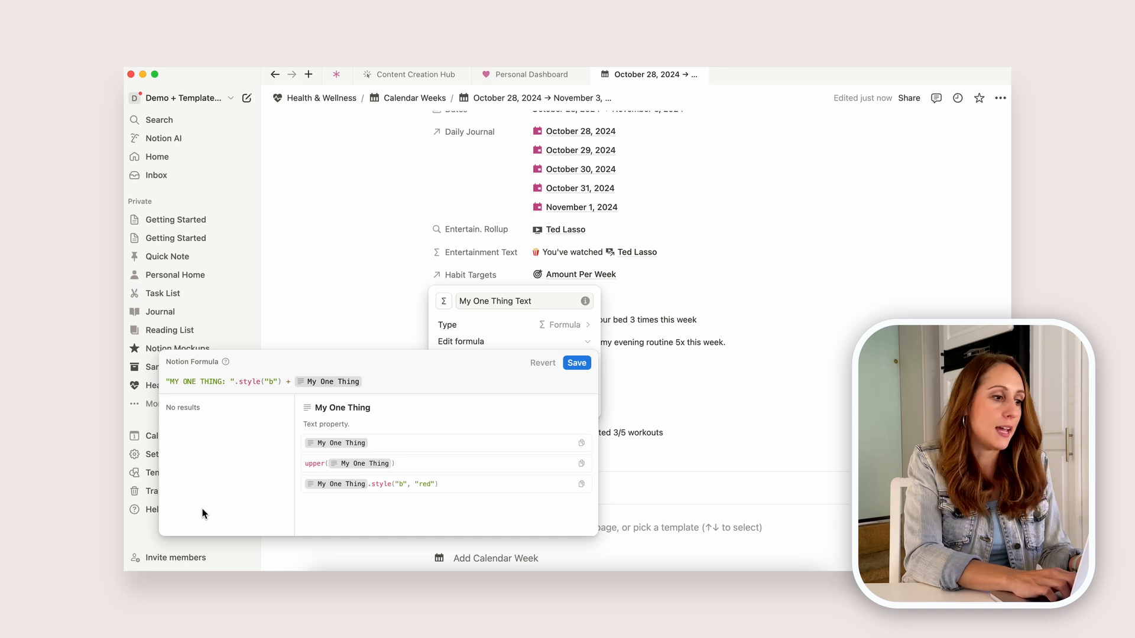
key(BackSpace)
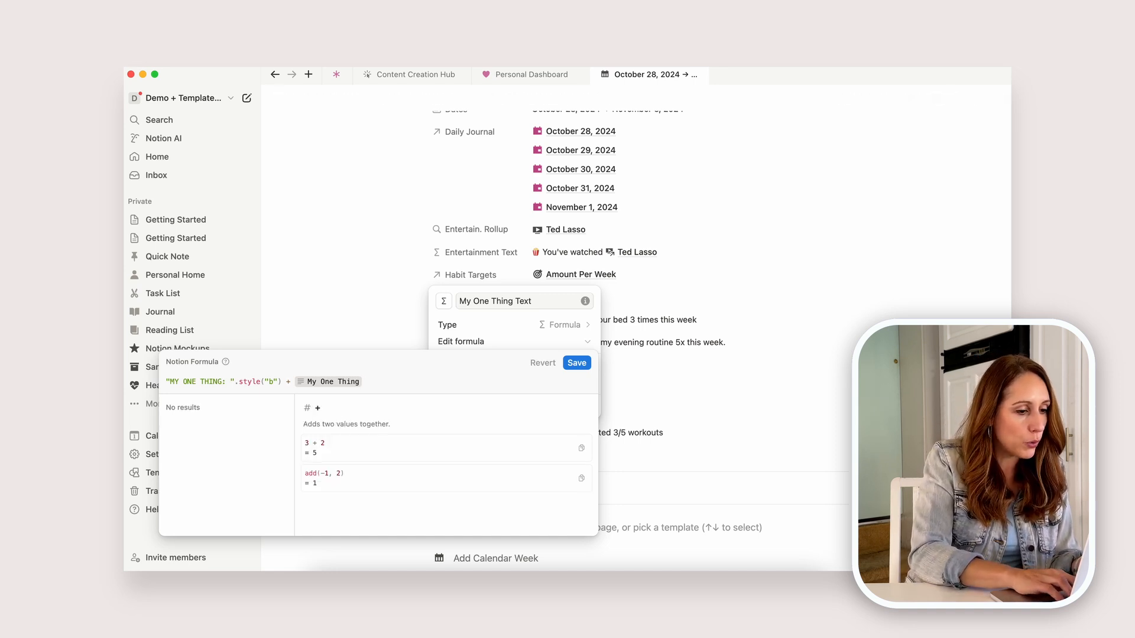
- Style the My One Thing property in the formula with .style("b", "pink") and save the formula
text(.style()
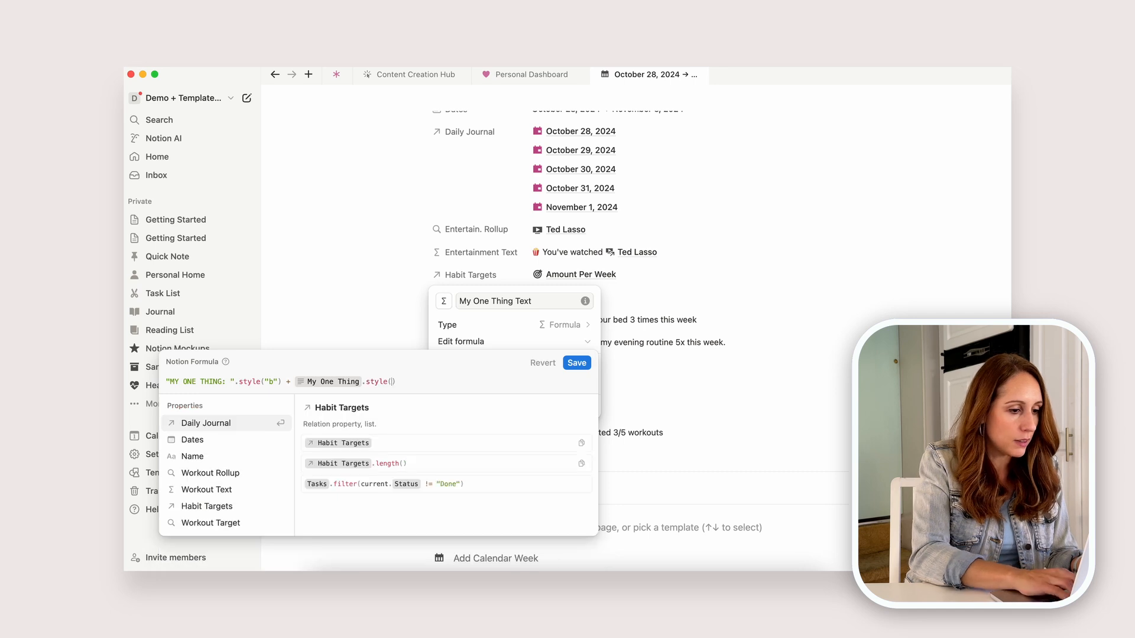
text("b")
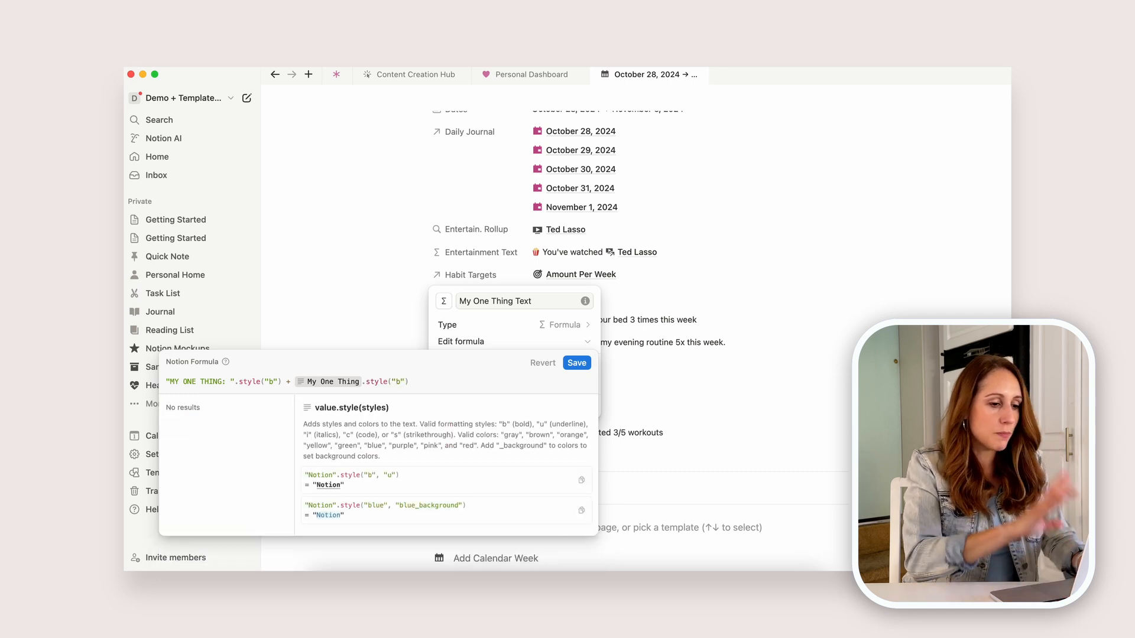
text(, )
text(")
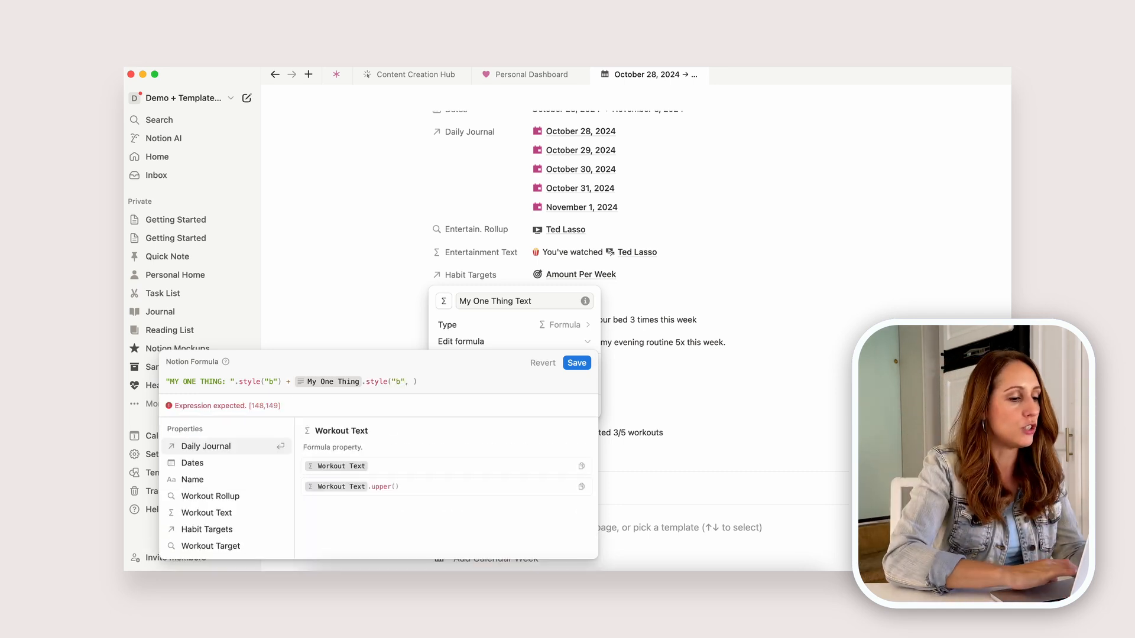
text(pink")
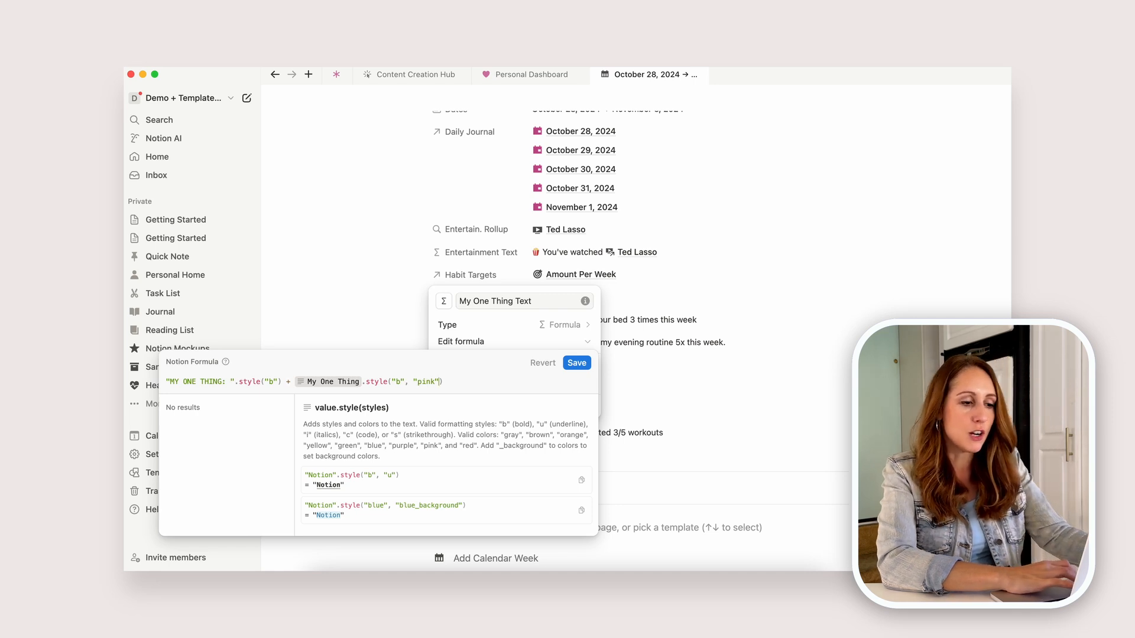
click(575, 363)
click(818, 268)
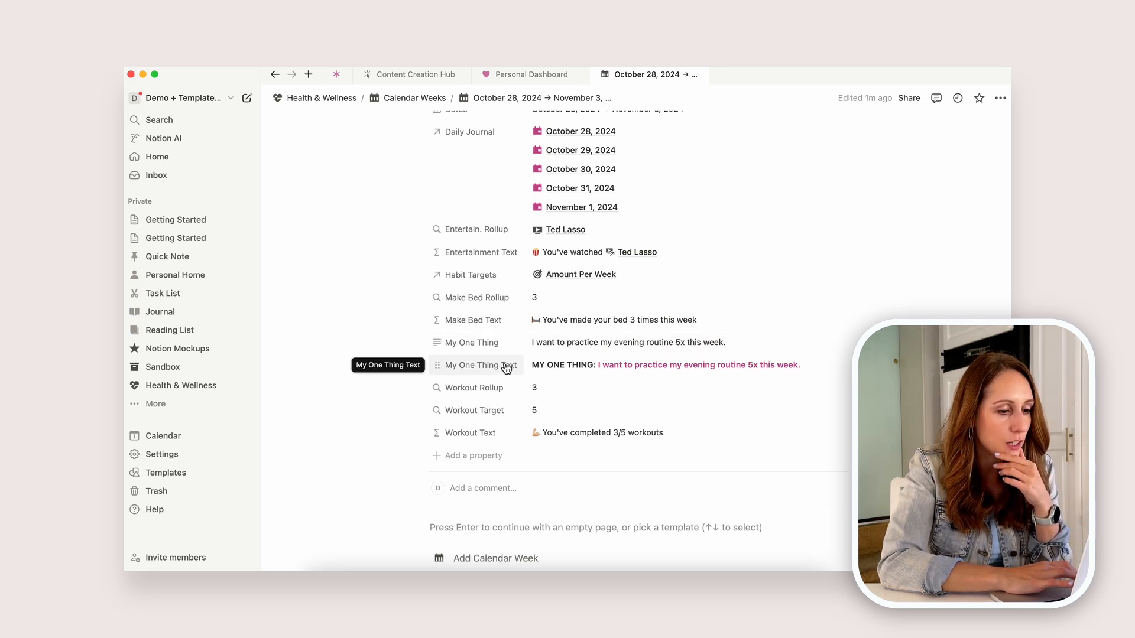
- On the Personal Dashboard's This Week gallery, replace the shown My One Thing property with My One Thing Text and place it above Workout Text
click(488, 76)
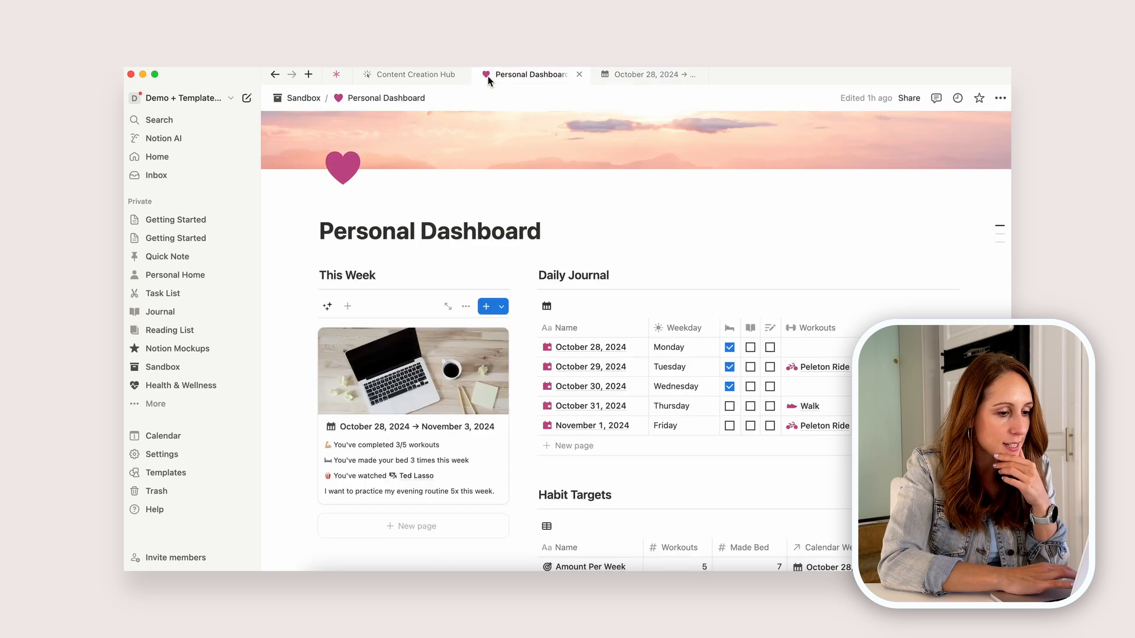
click(465, 305)
click(653, 375)
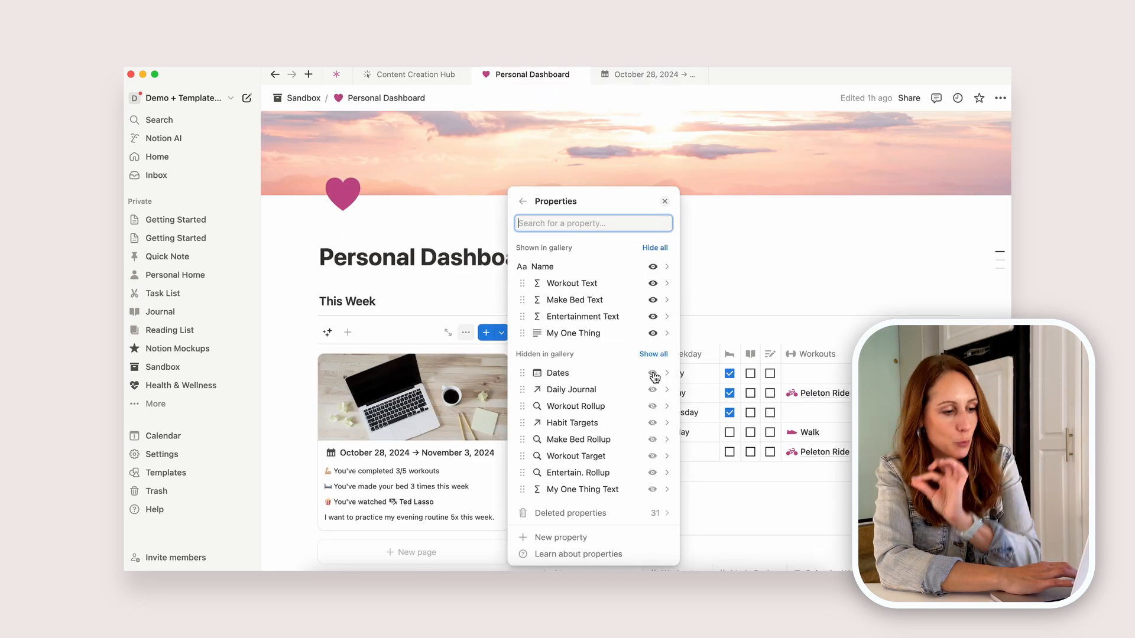
click(652, 333)
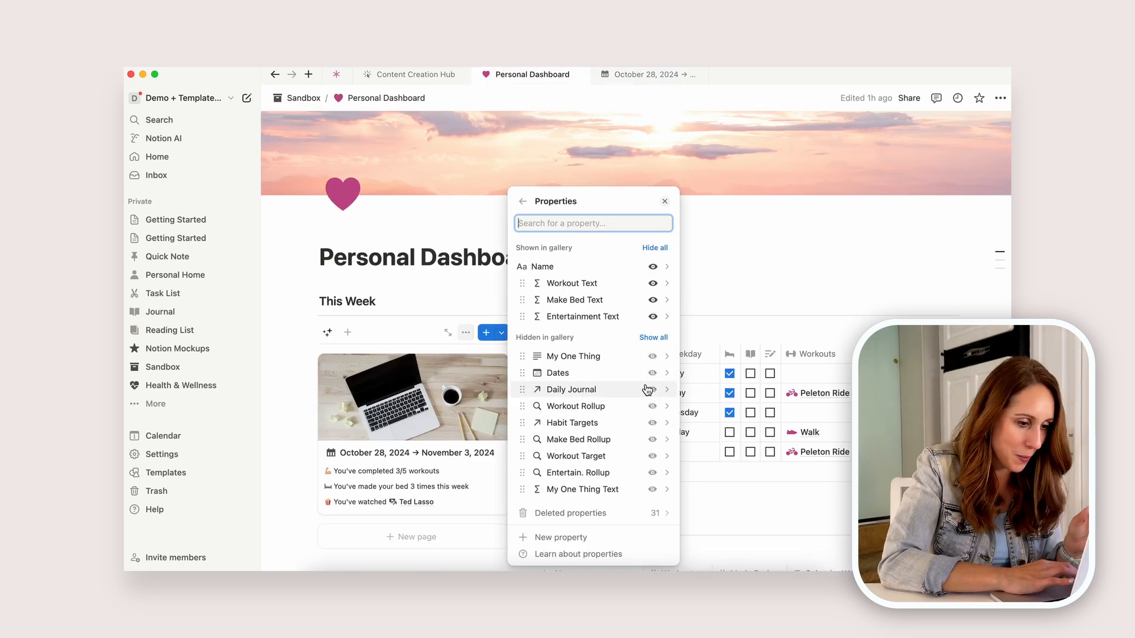
click(653, 490)
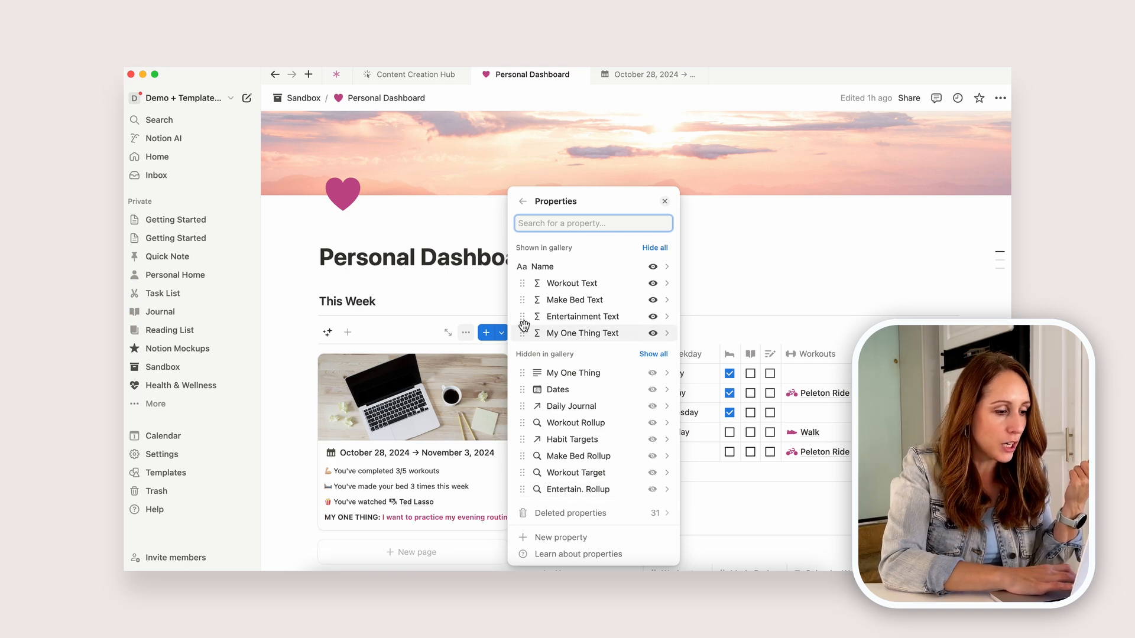
drag(522, 333, 522, 275)
click(782, 244)
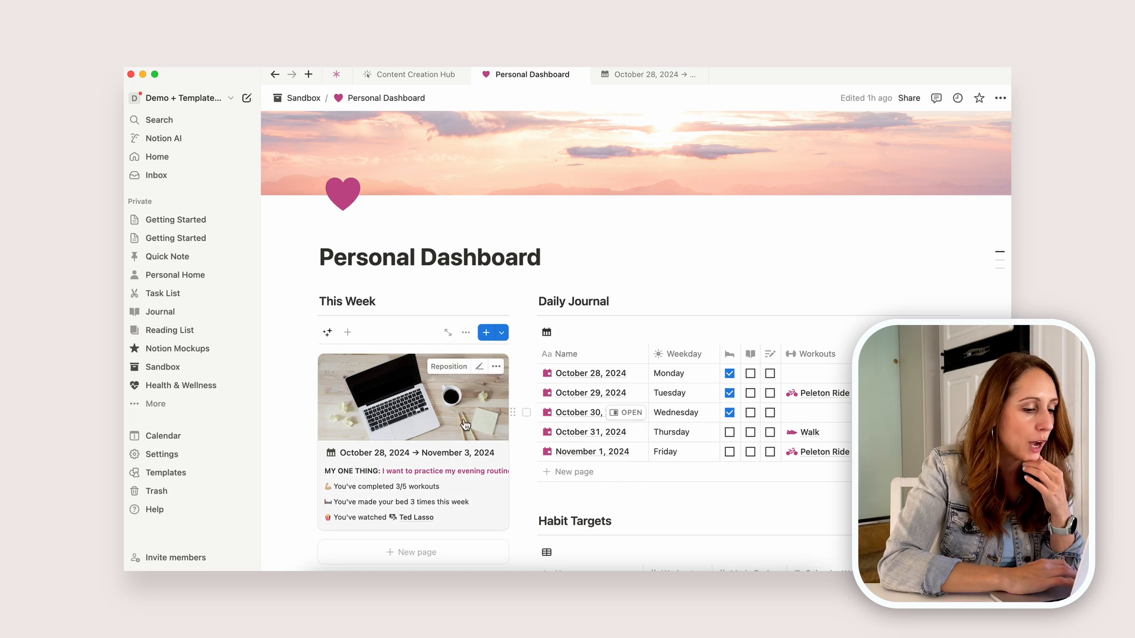
- Turn on wrapping for the My One Thing Text property in the This Week gallery
click(467, 333)
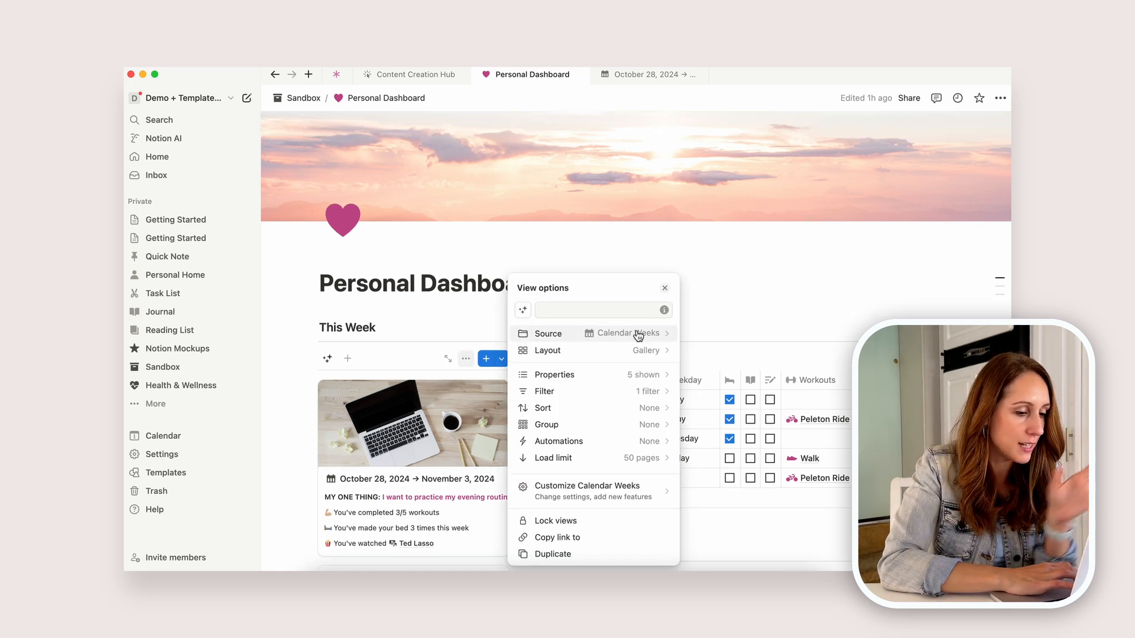
click(661, 374)
click(667, 284)
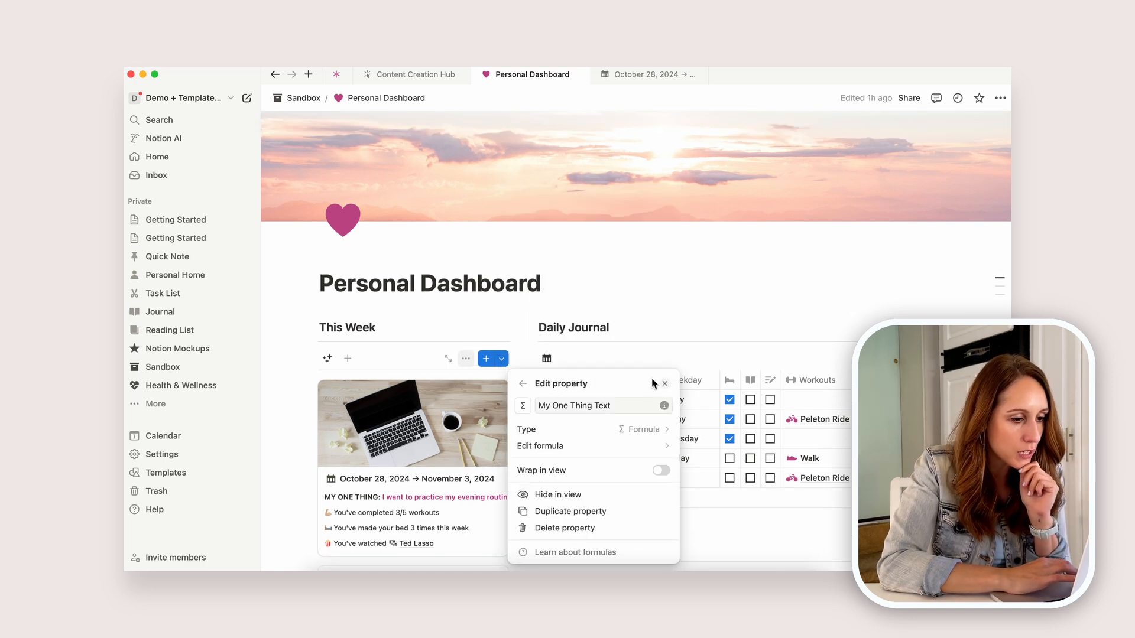
click(661, 471)
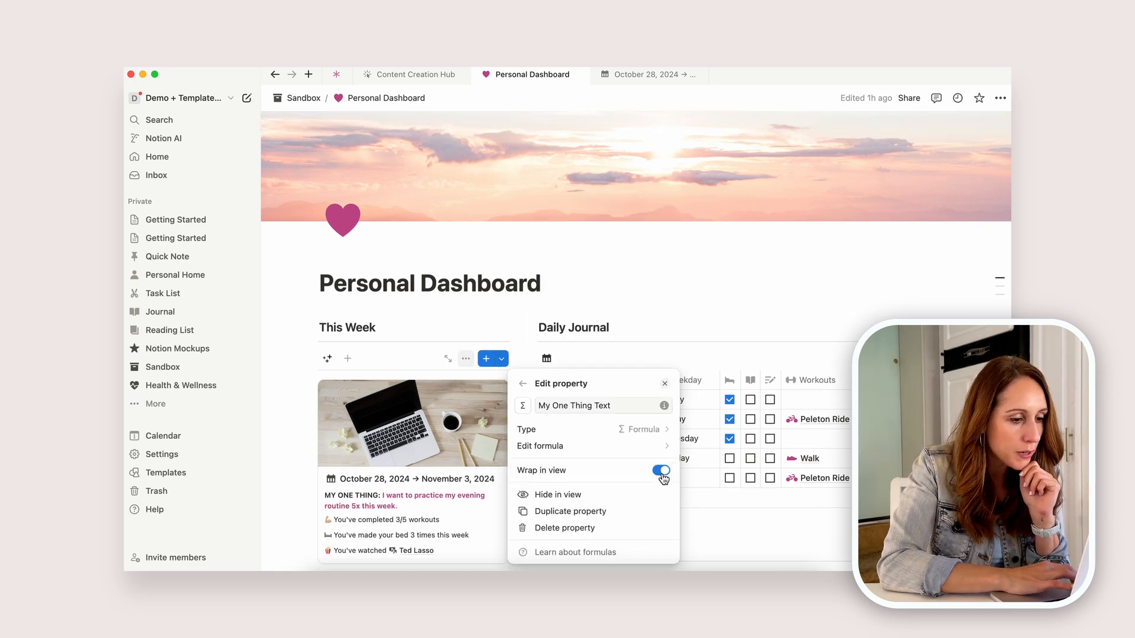
click(807, 283)
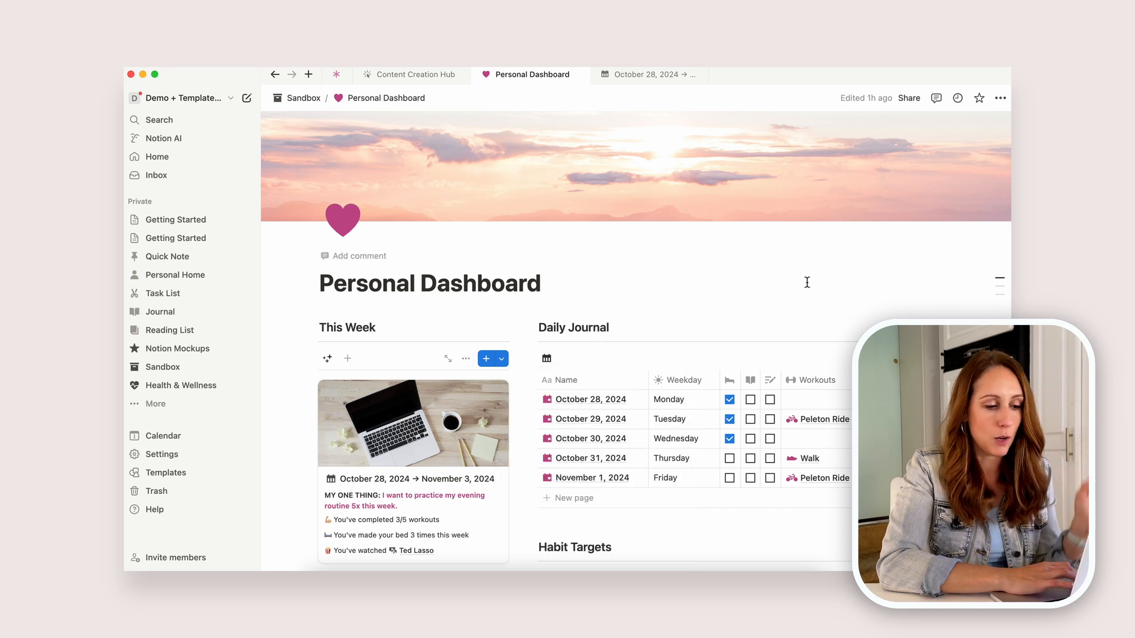
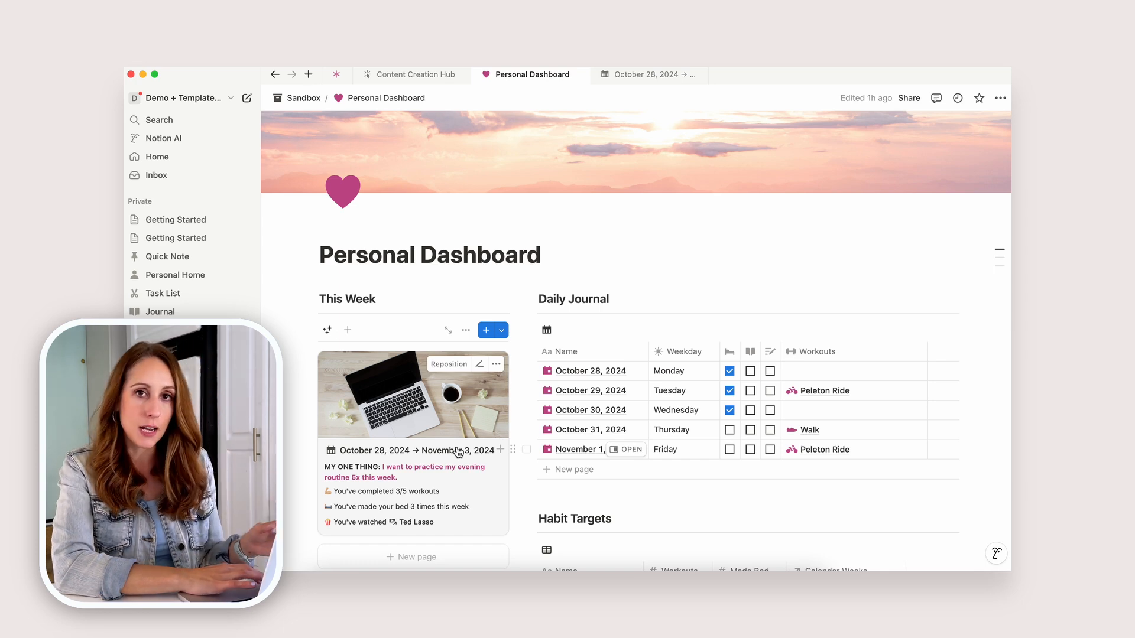
- Add a relation property from Master Task List to the Calendar Weeks database, also shown on Calendar Weeks
scroll(620, 228, down, 1)
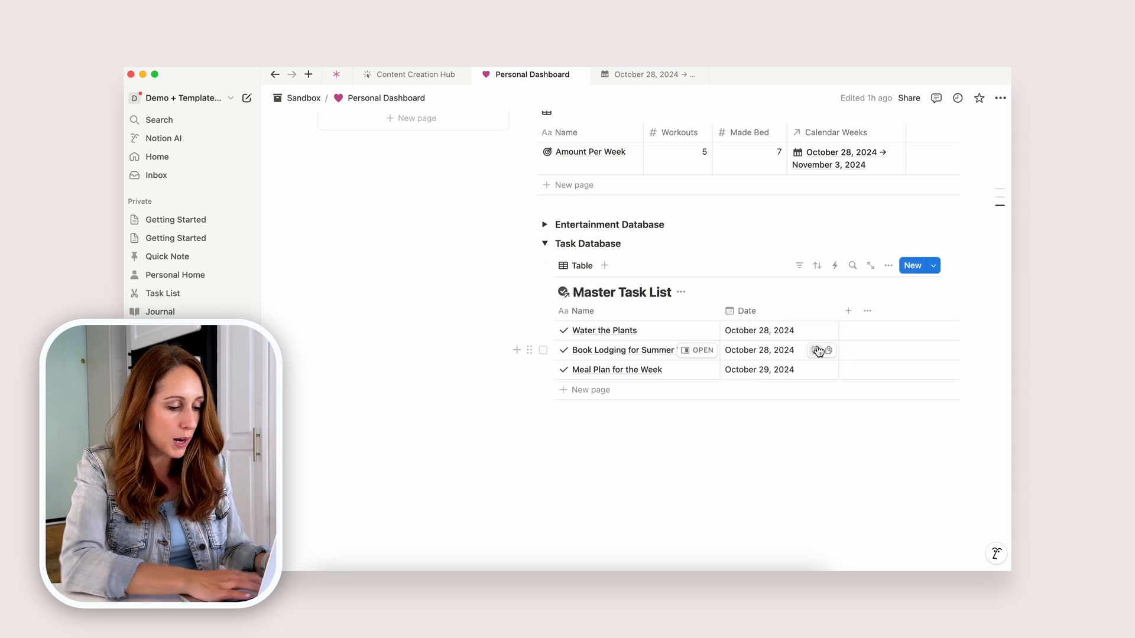
click(849, 312)
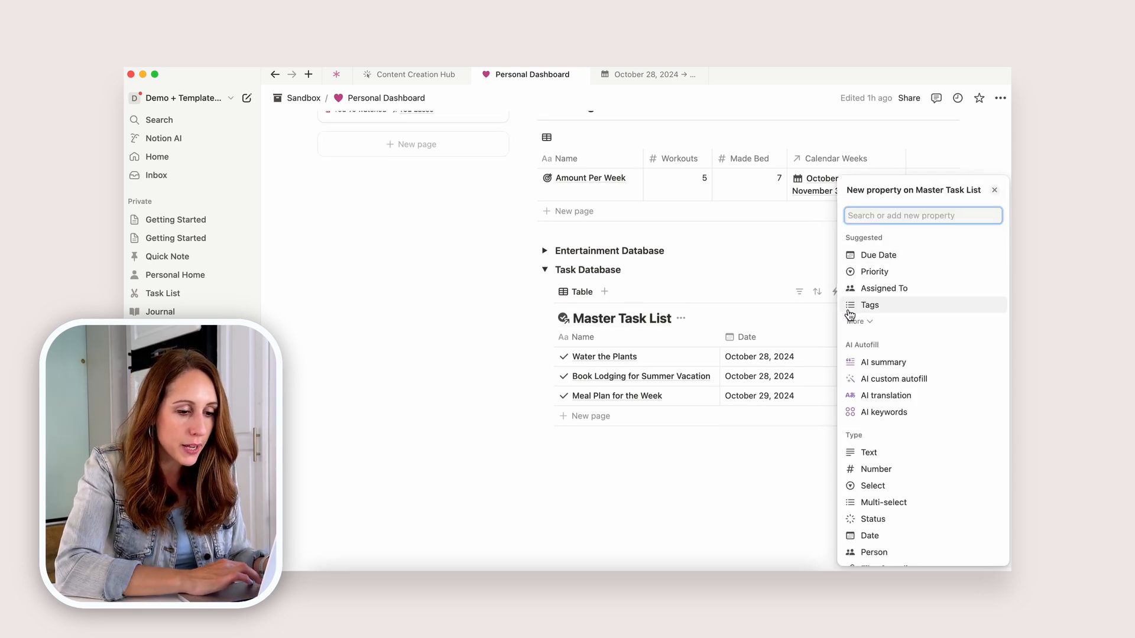
text(rel)
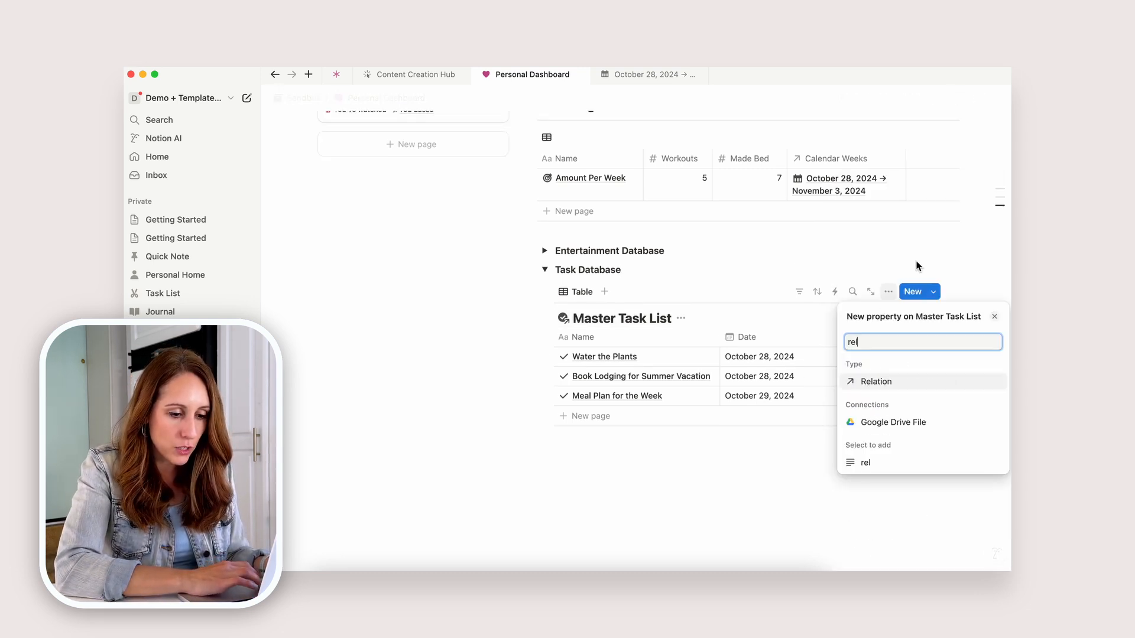
click(879, 385)
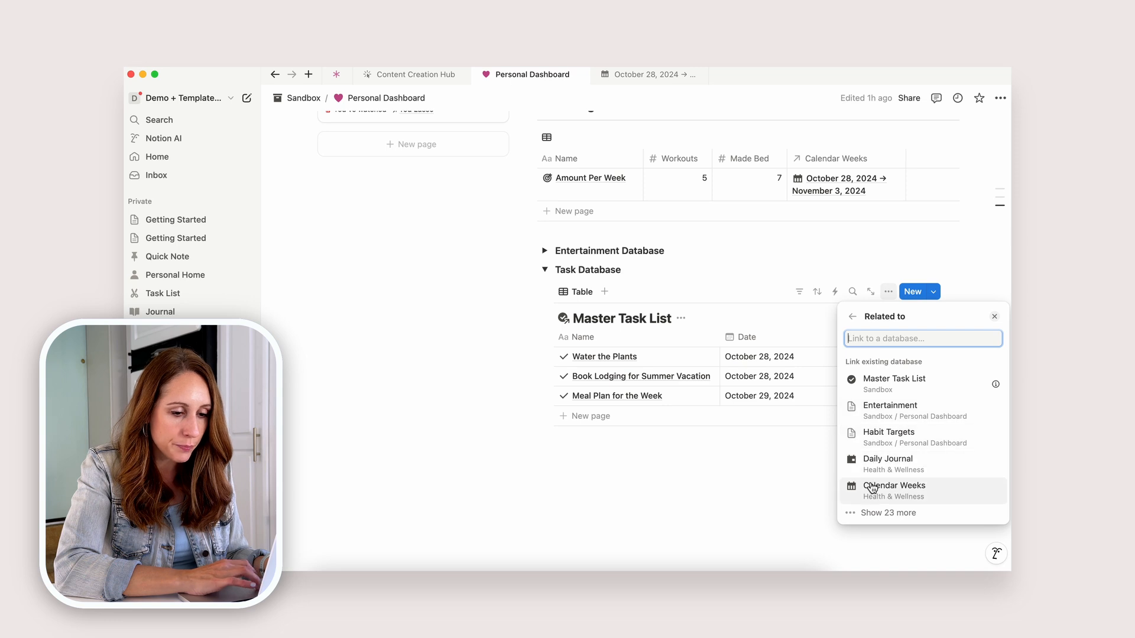
click(873, 486)
click(997, 392)
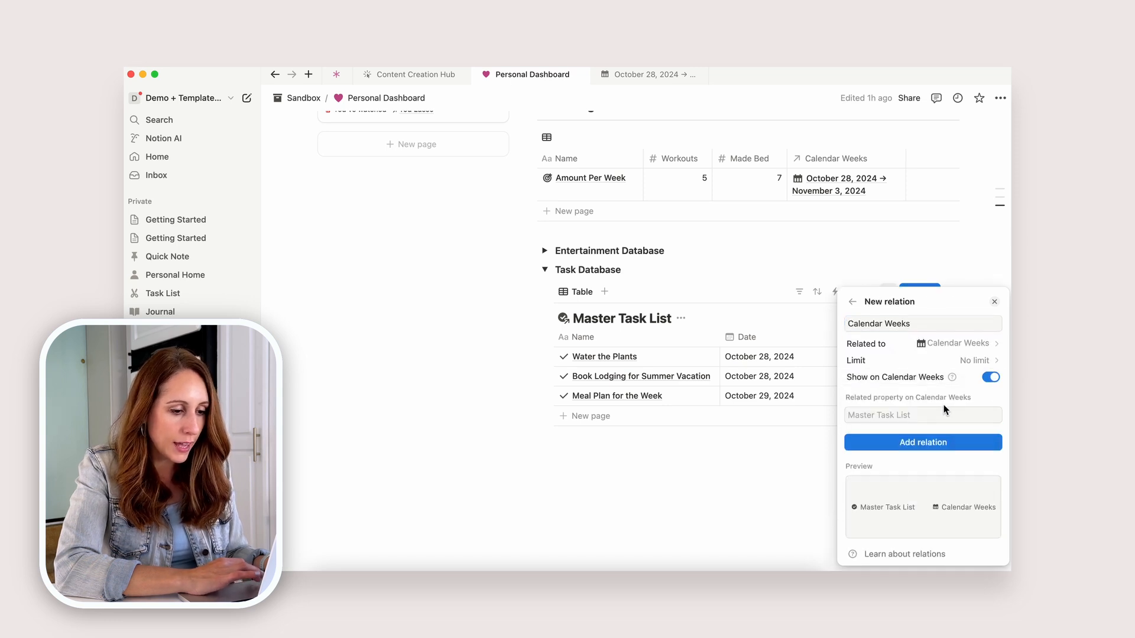
click(915, 444)
click(962, 235)
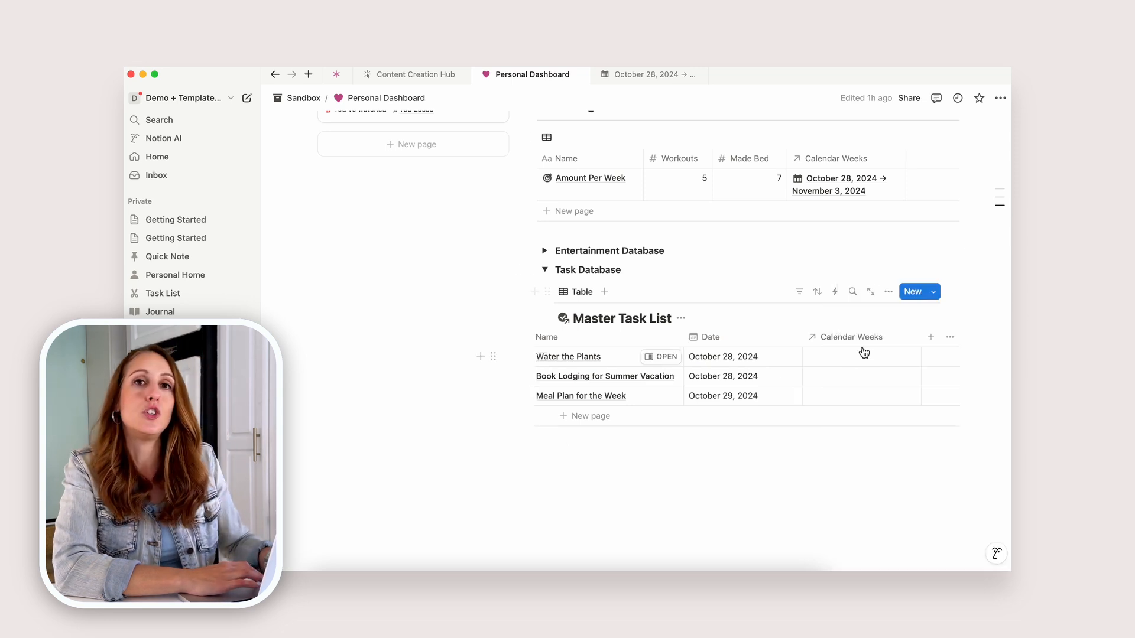
- Link all three tasks in Master Task List to the October 28, 2024 → November 3, 2024 calendar week
click(853, 363)
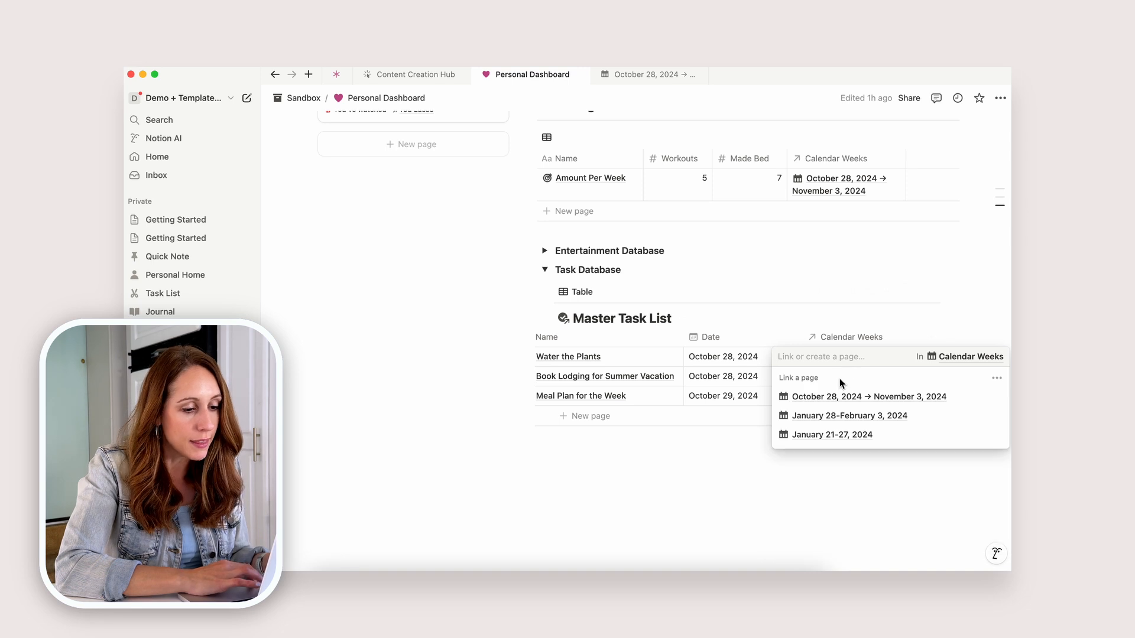
click(840, 393)
key(Escape)
click(857, 376)
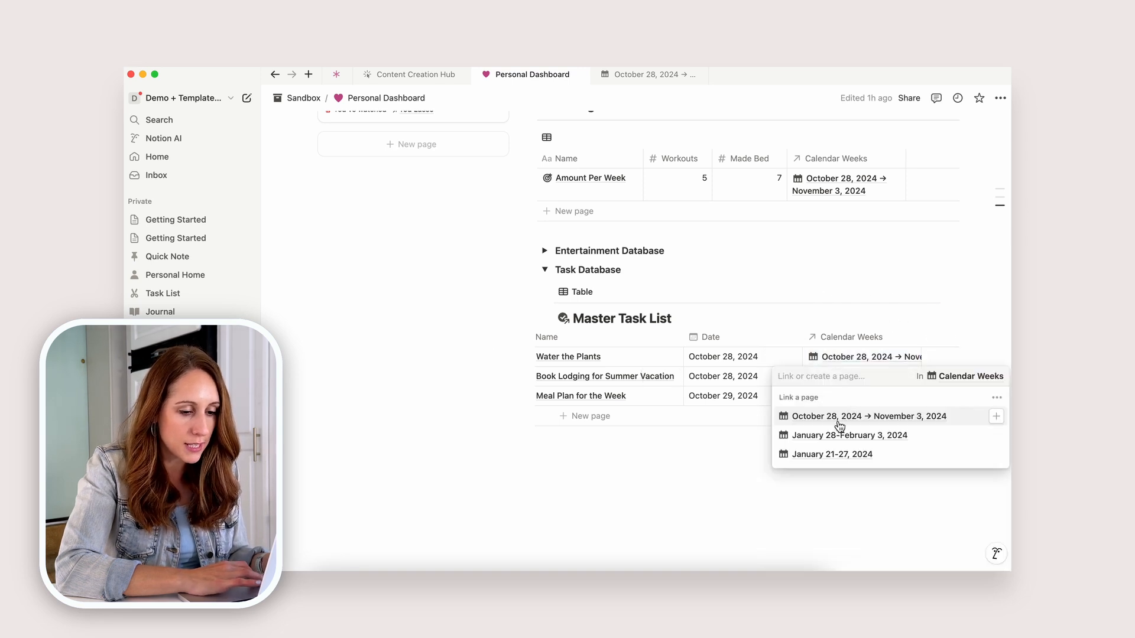
click(839, 413)
key(Escape)
click(843, 396)
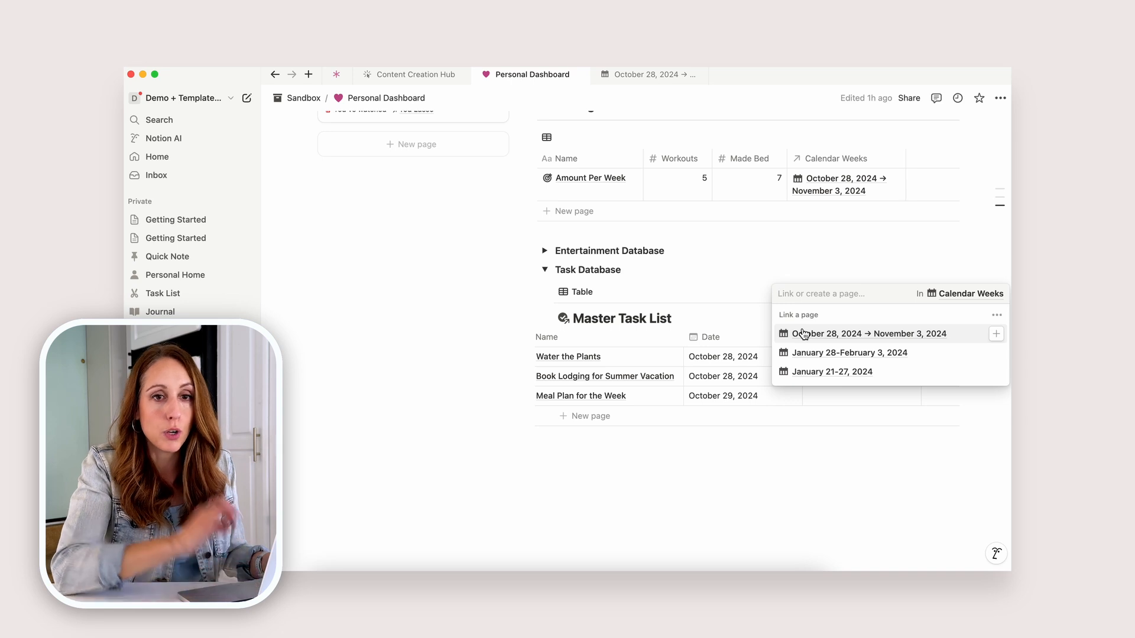
click(827, 334)
key(Escape)
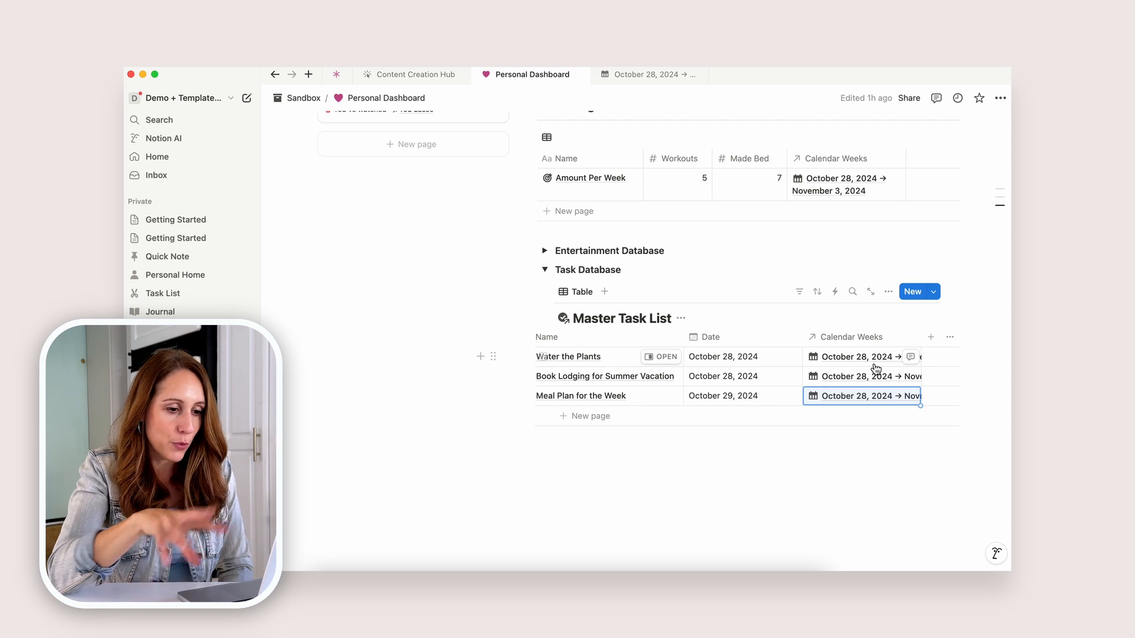
scroll(875, 369, left, 2)
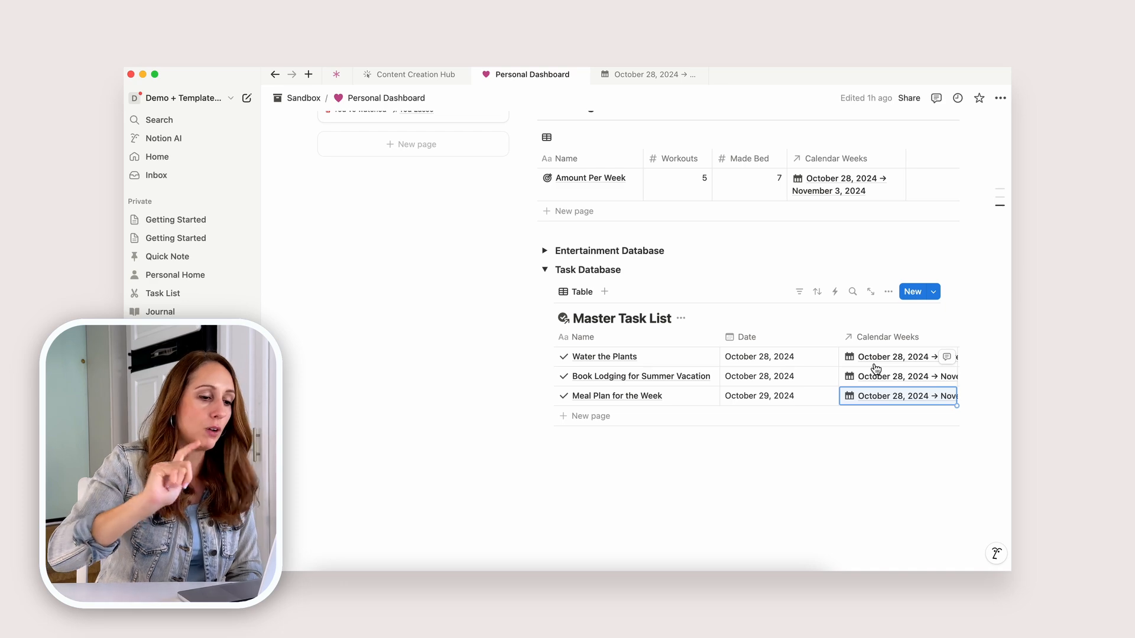
- On the October 28, 2024 → November 3, 2024 week page, add a rollup property named Tasks Completed based on the Master Task List relation
scroll(876, 369, up, 5)
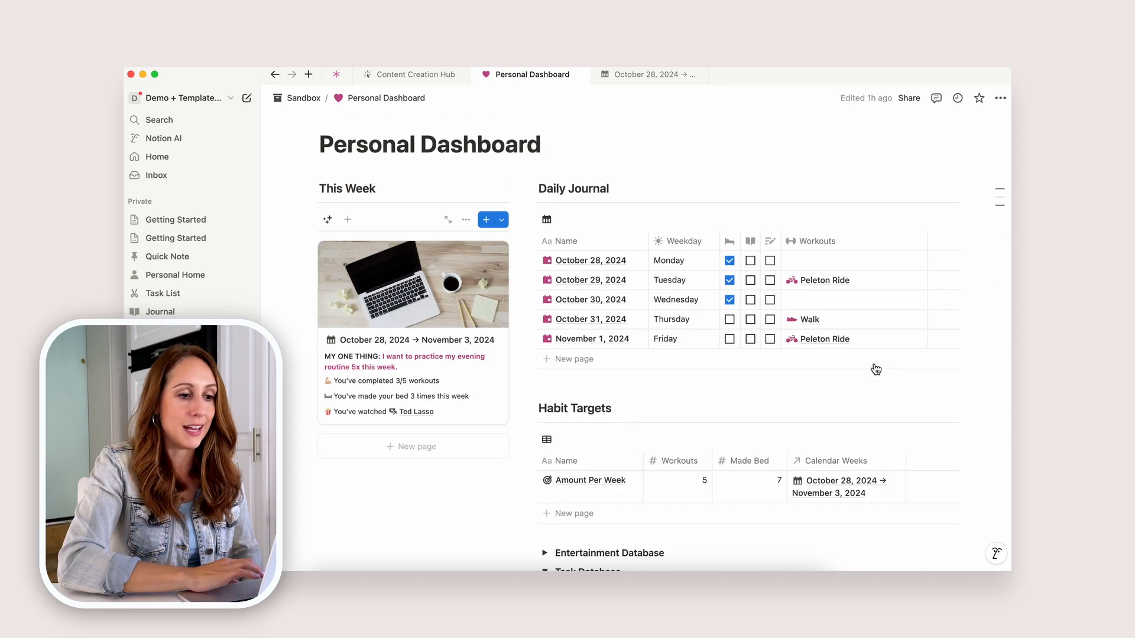
click(639, 73)
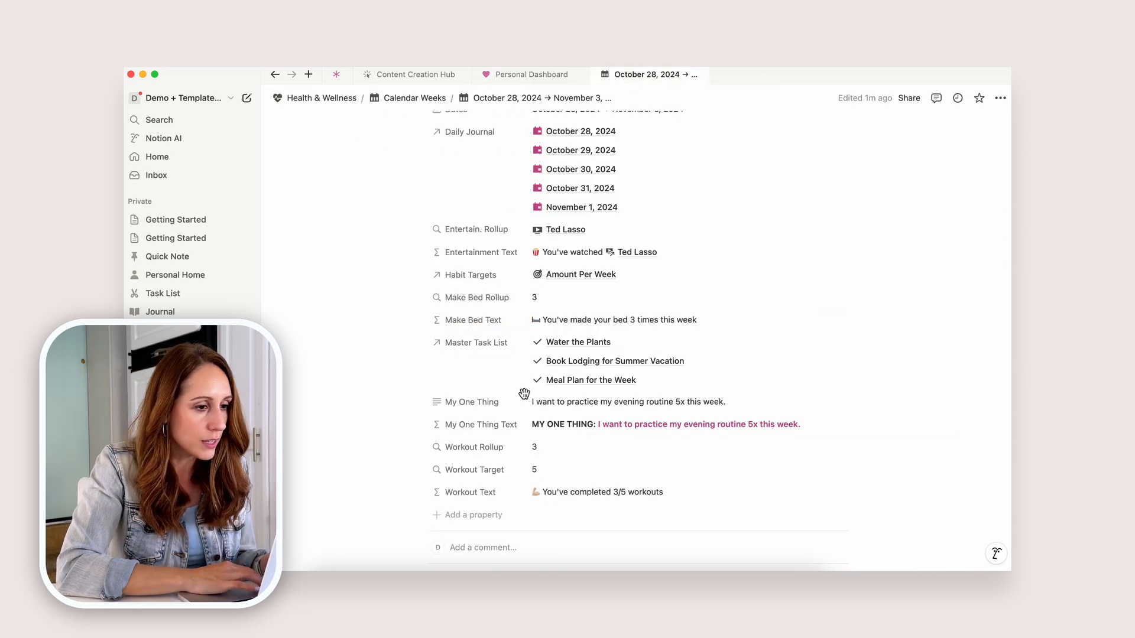
click(473, 515)
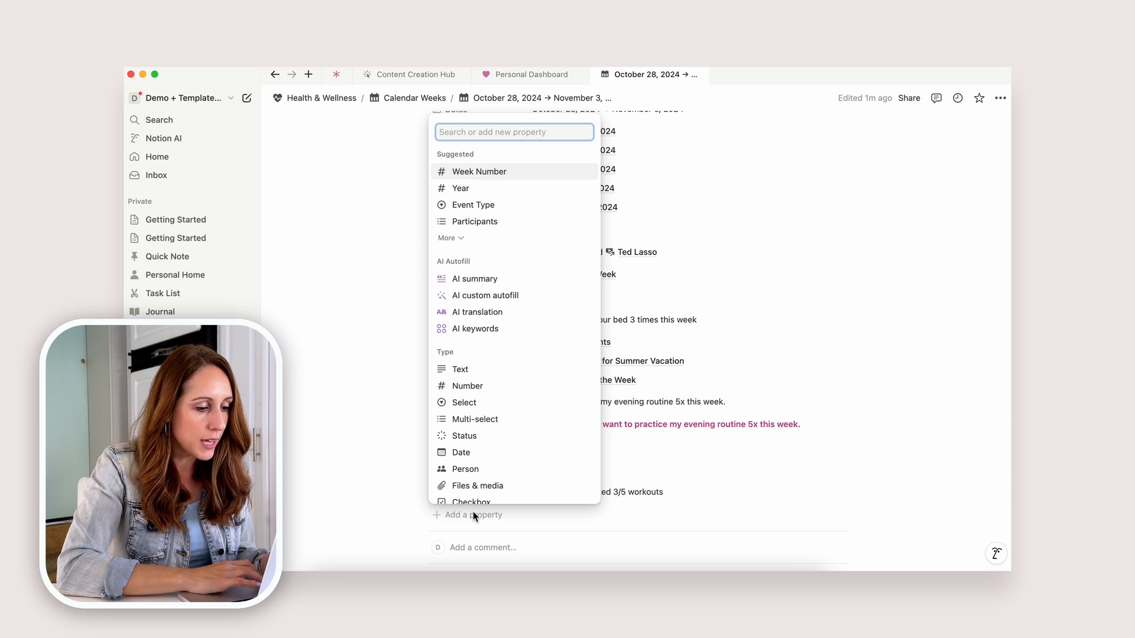
text(roll)
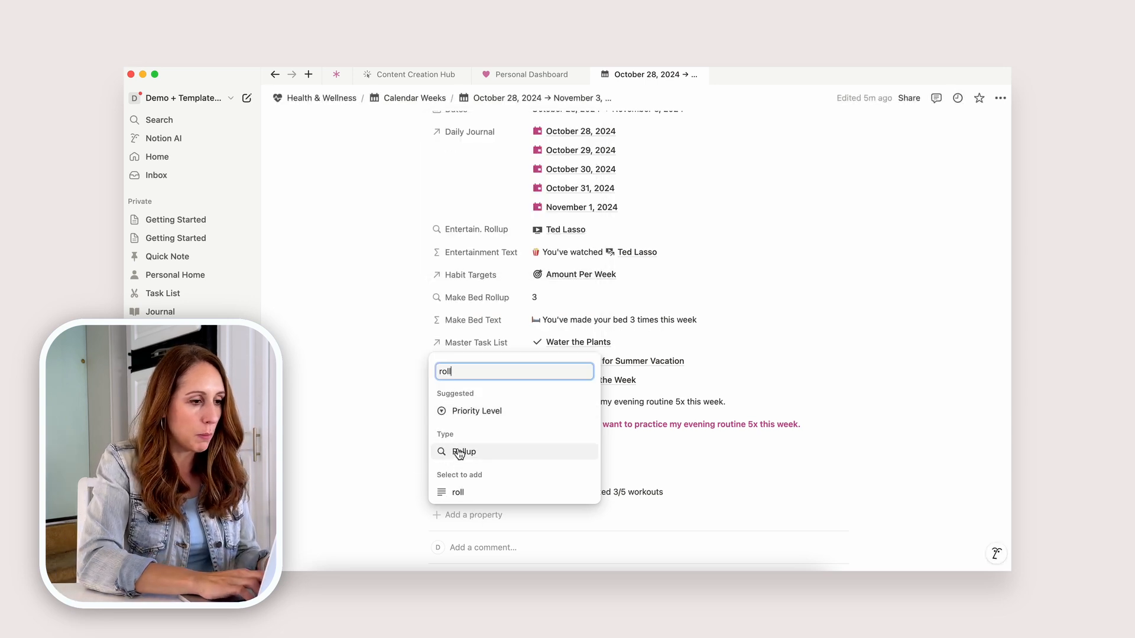
click(460, 452)
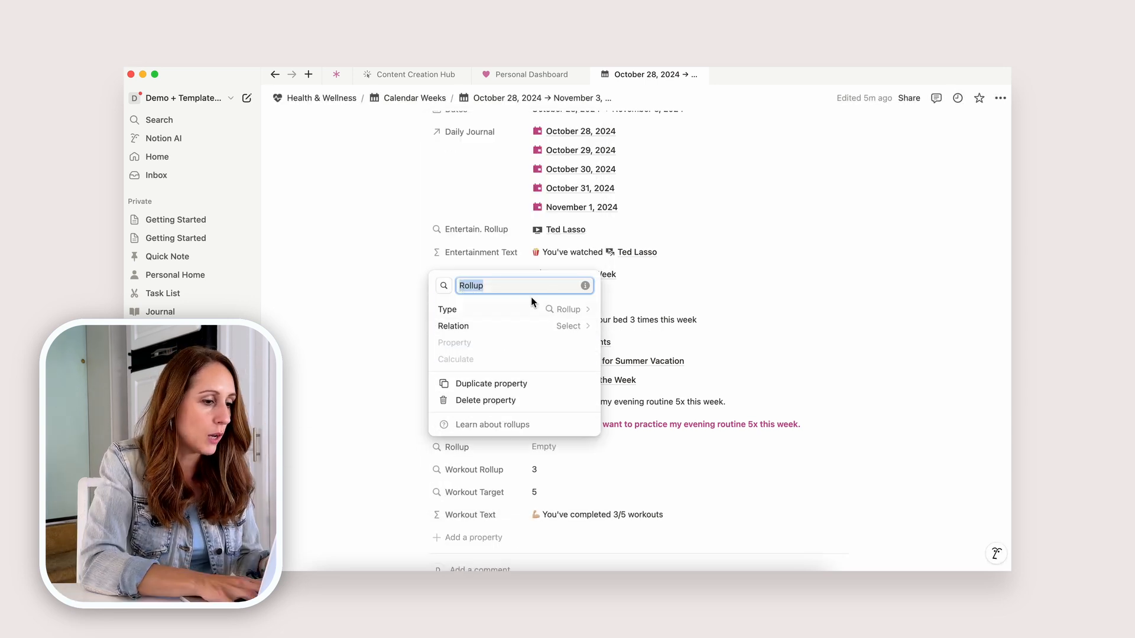
text(Tasks)
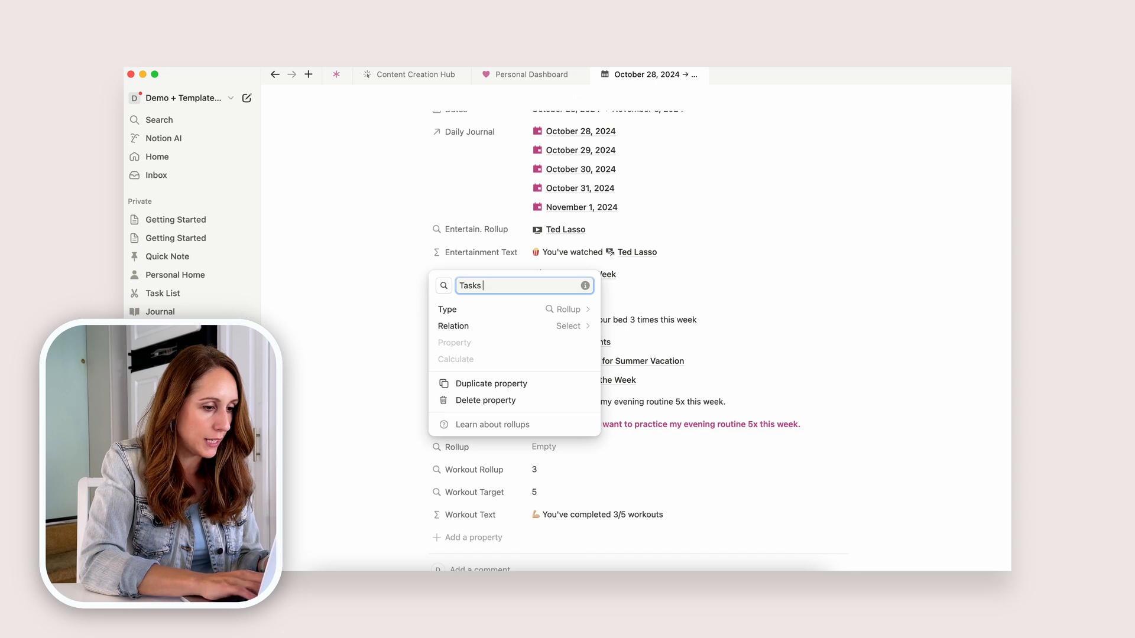
text( comp)
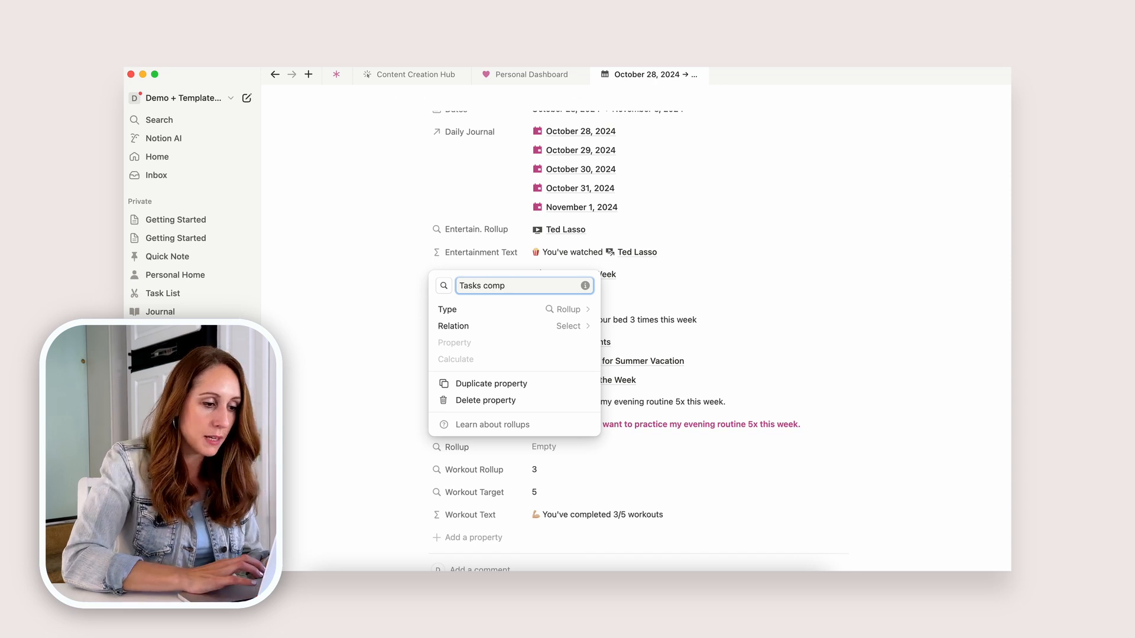
key(BackSpace)
key(BackSpace)
key(BackSpace)
key(BackSpace)
text(Completed)
click(567, 326)
click(498, 385)
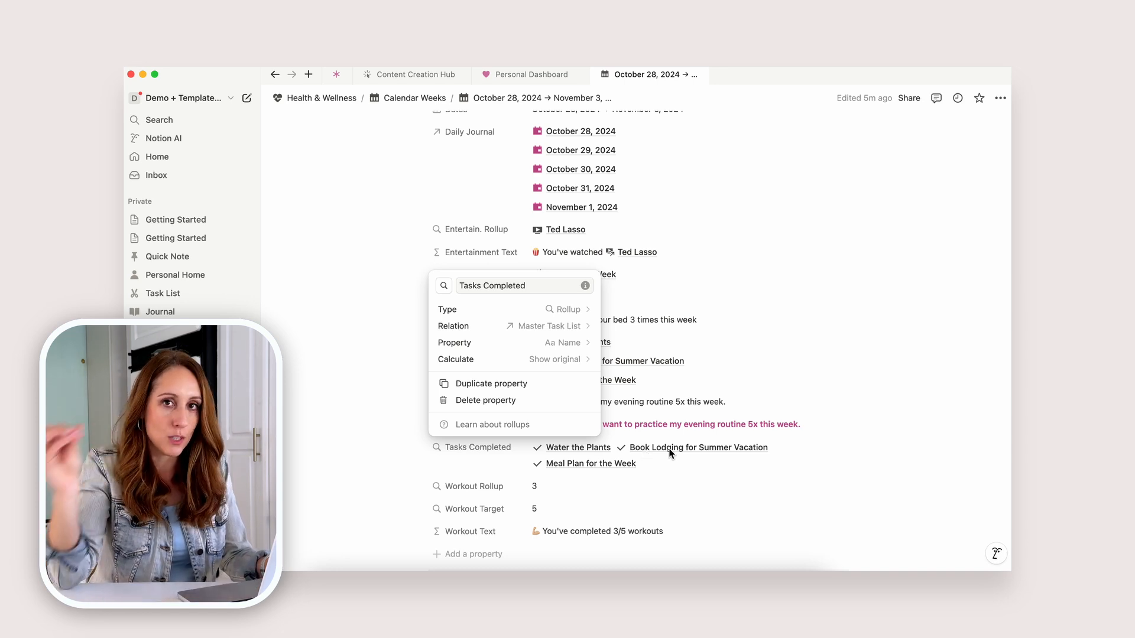
click(569, 360)
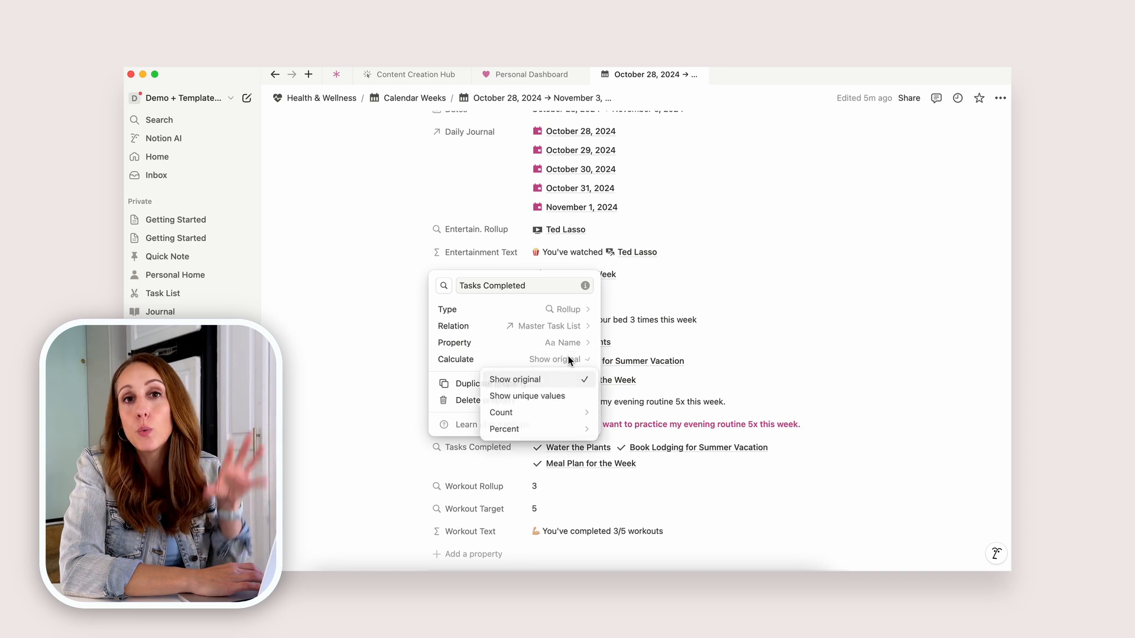
mouse_move(557, 419)
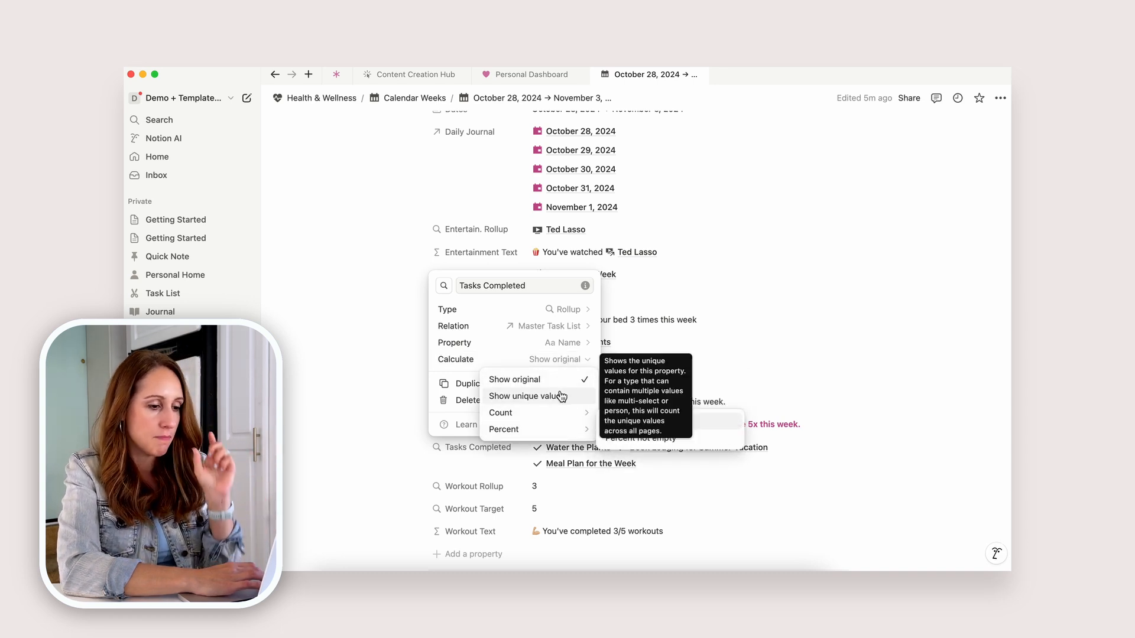
click(569, 344)
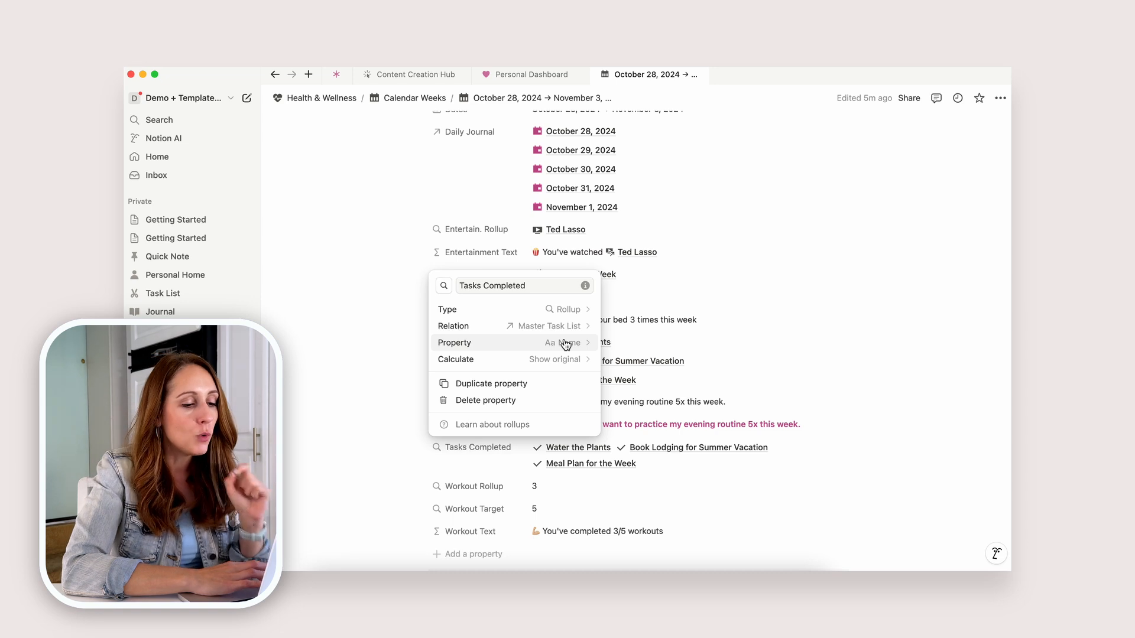
click(565, 344)
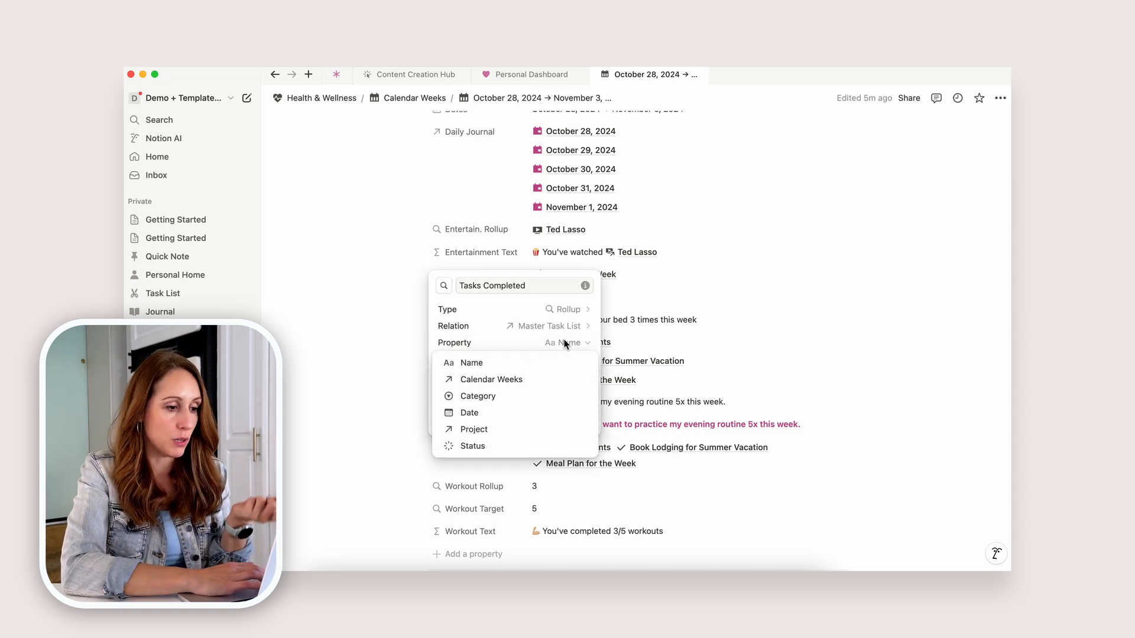
click(749, 322)
click(577, 361)
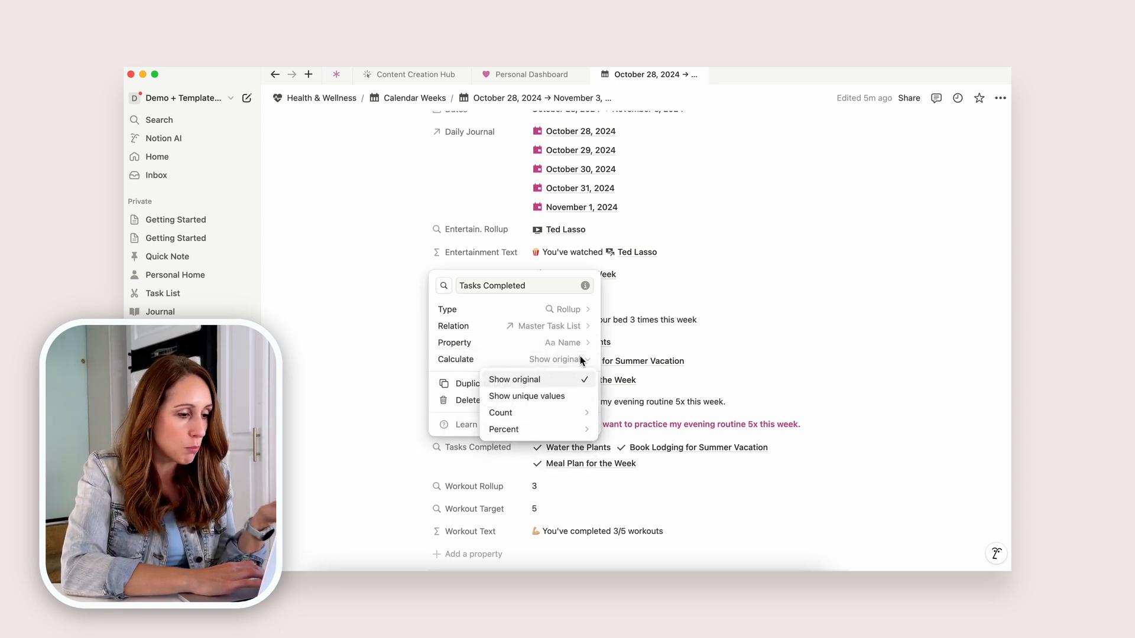
click(566, 345)
- Set the Tasks Completed rollup to use the Status property and calculate the count per group for Complete
click(564, 345)
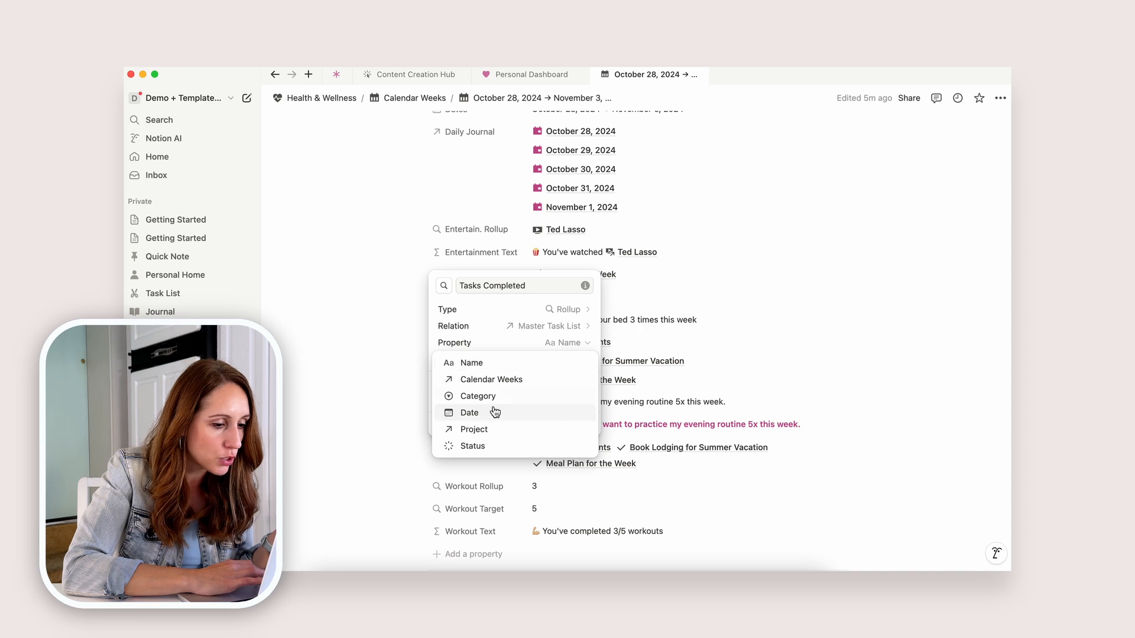
click(476, 440)
click(576, 359)
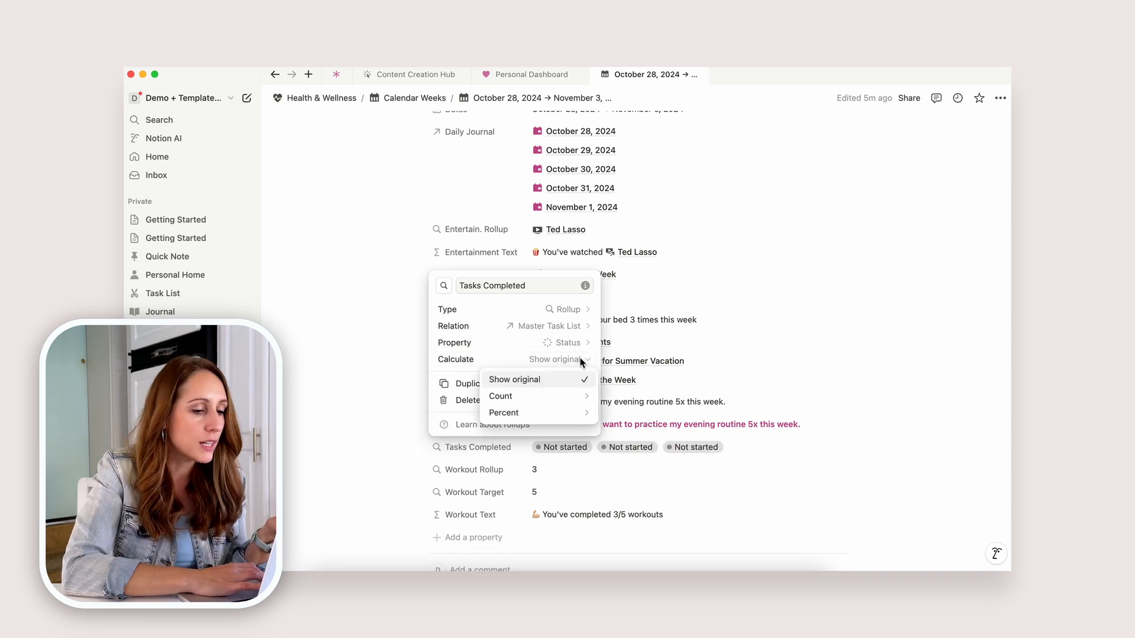
mouse_move(567, 415)
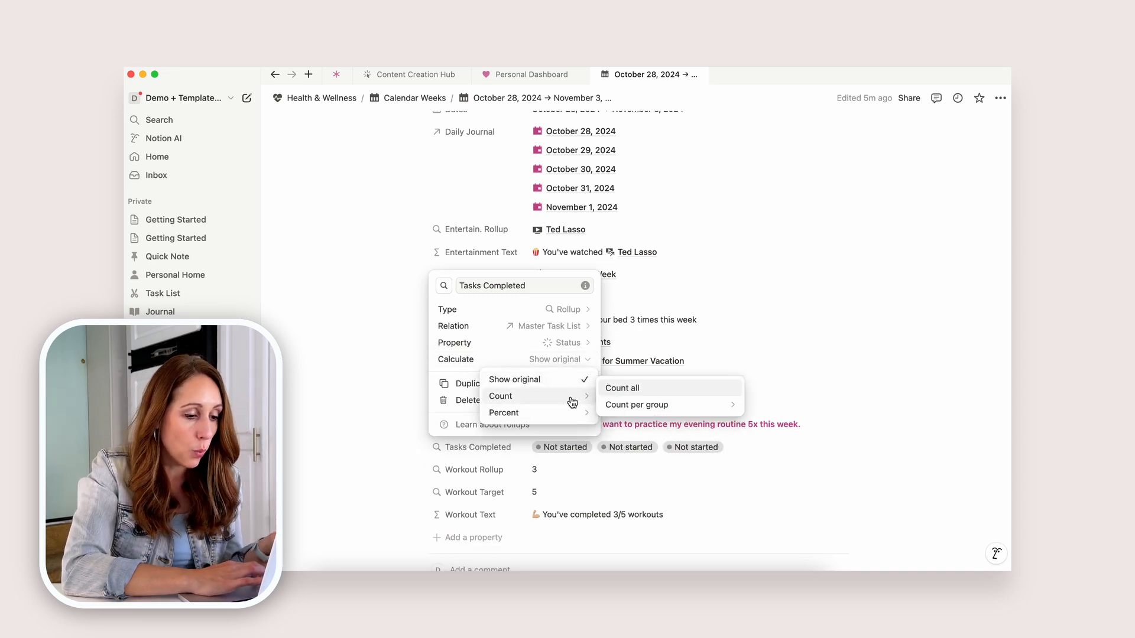
mouse_move(697, 405)
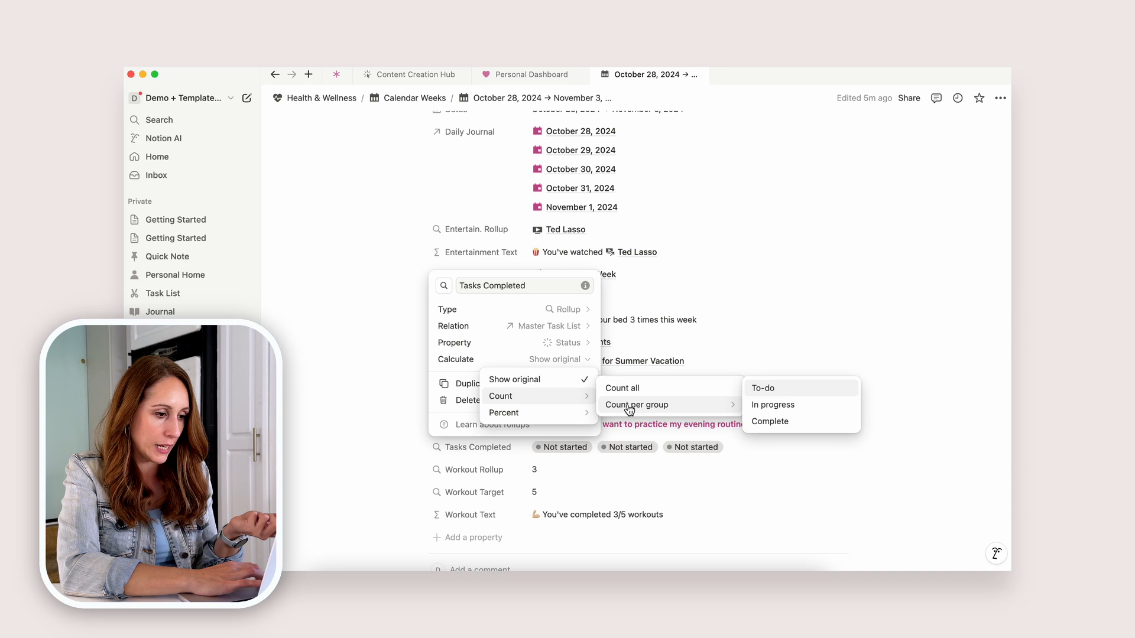
click(769, 420)
click(922, 369)
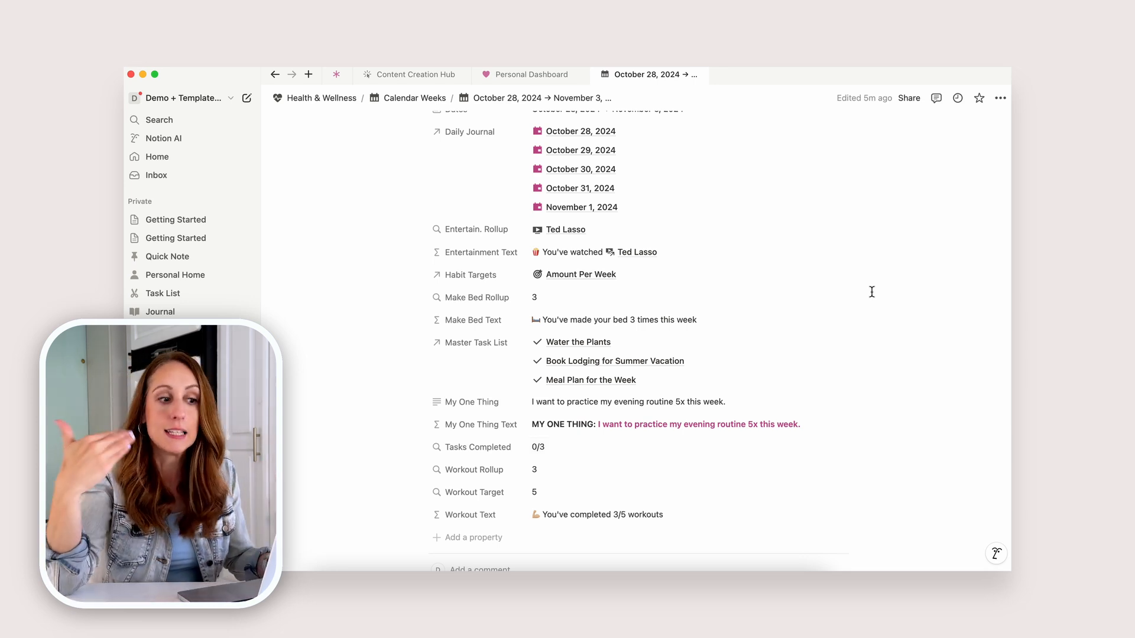
- Add a formula property named Task Text to the calendar week page
click(453, 538)
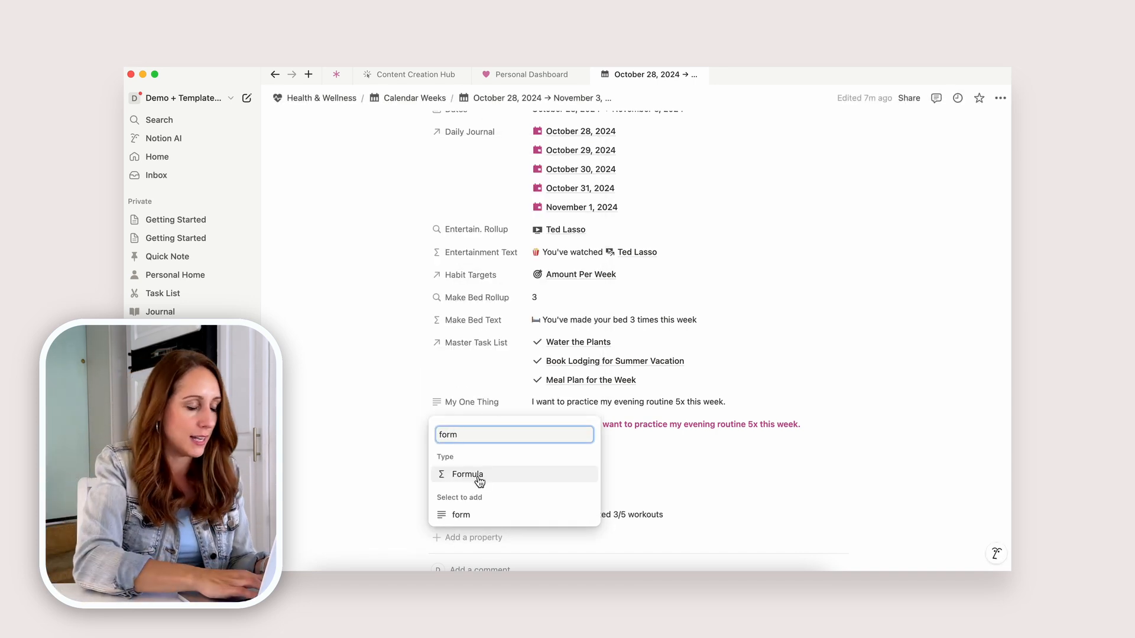
click(473, 472)
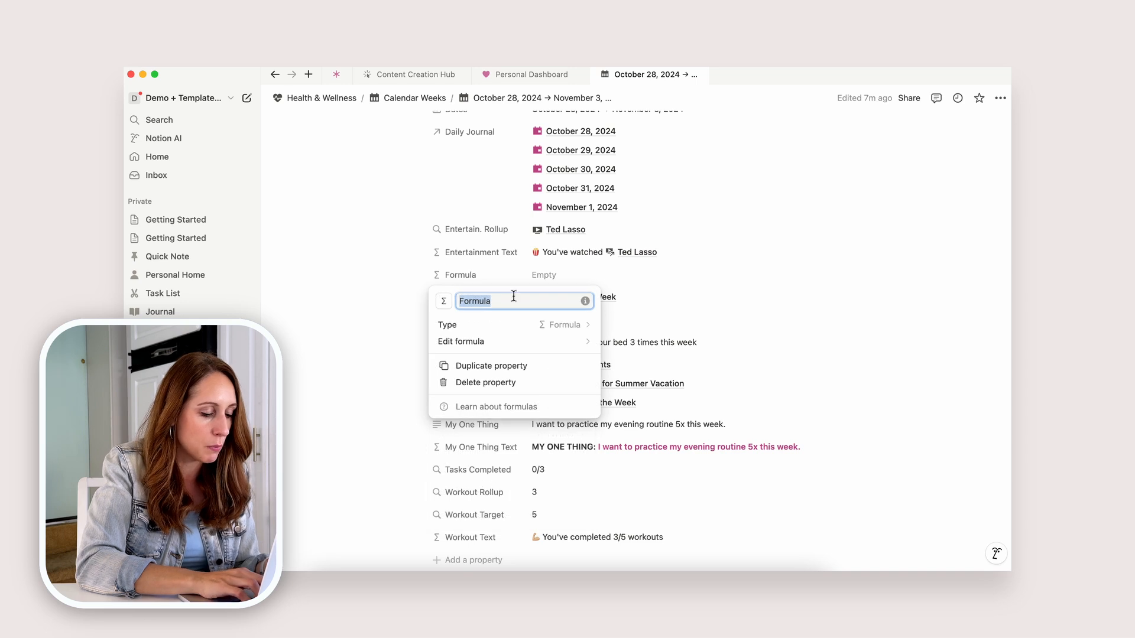
text(Task )
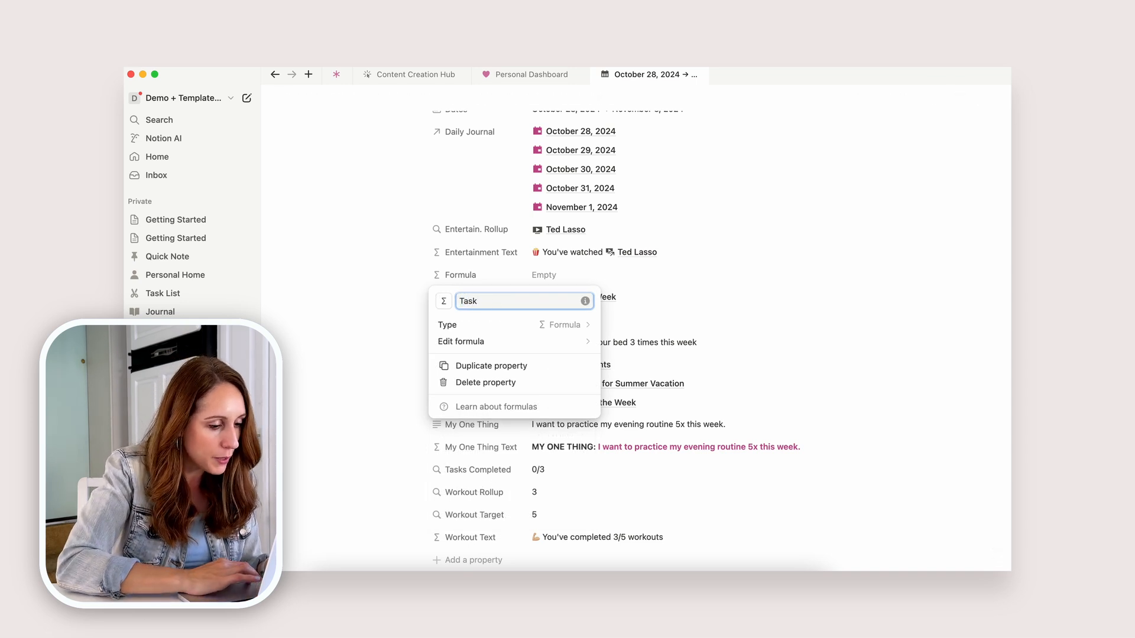
text(Text)
- Start the Task Text formula with an opening quotation mark followed by the ✔ symbol
click(555, 341)
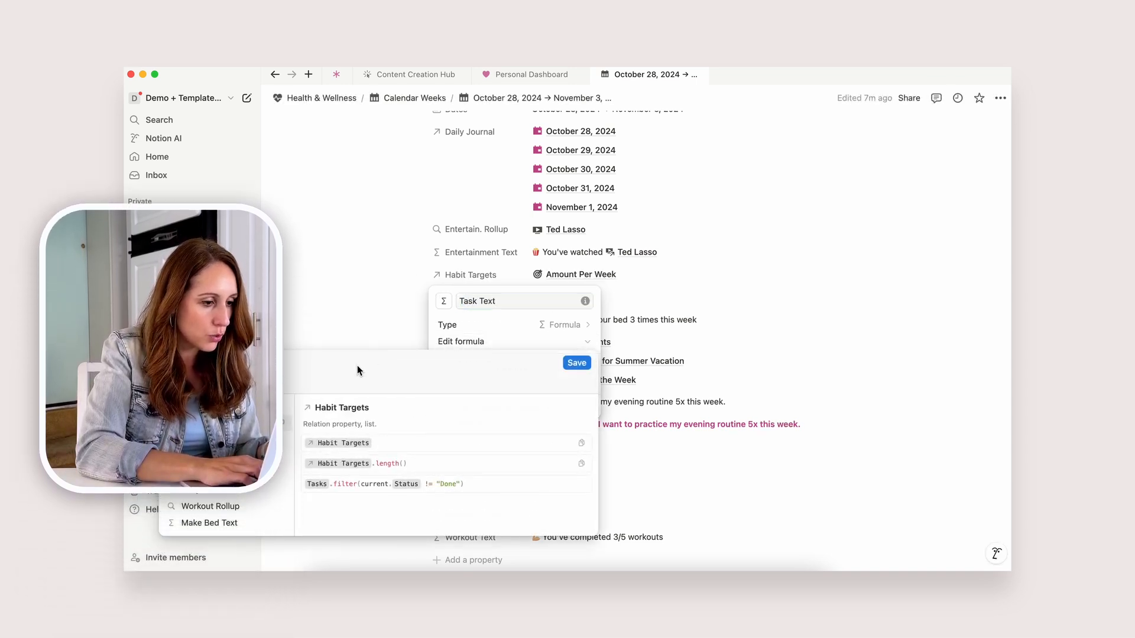
text(")
key(super+space)
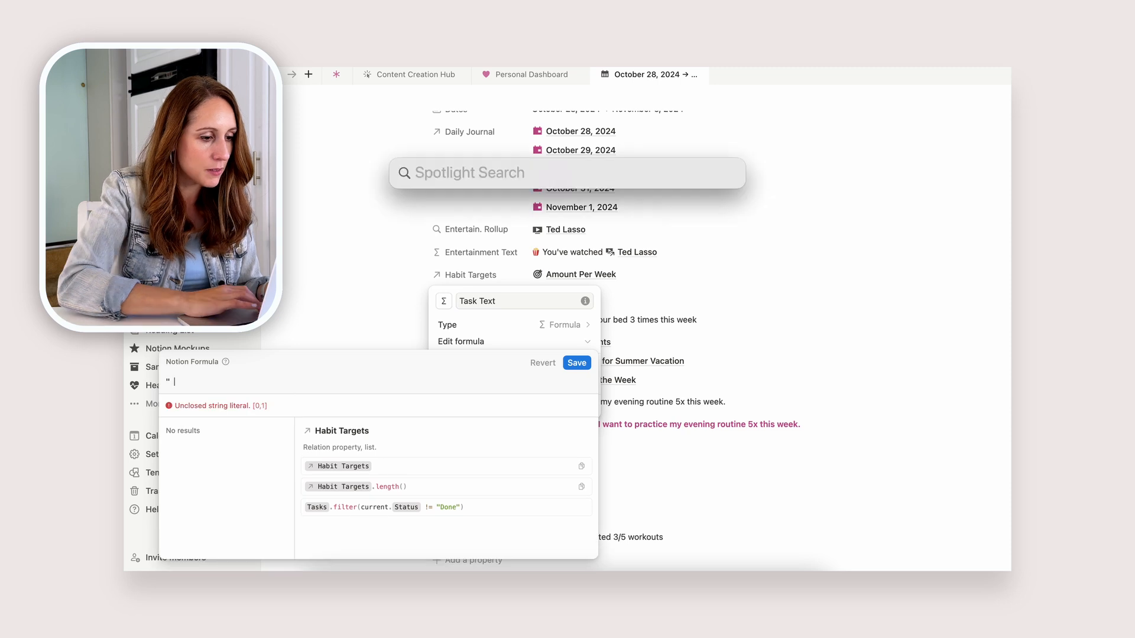
click(253, 398)
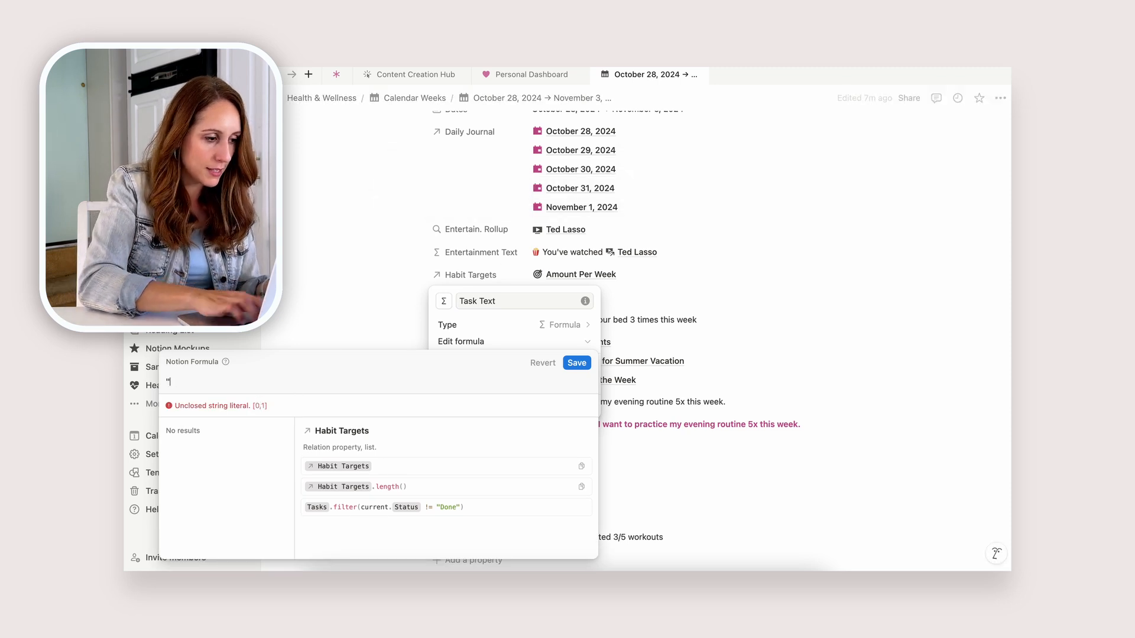
key(ctrl+super+space)
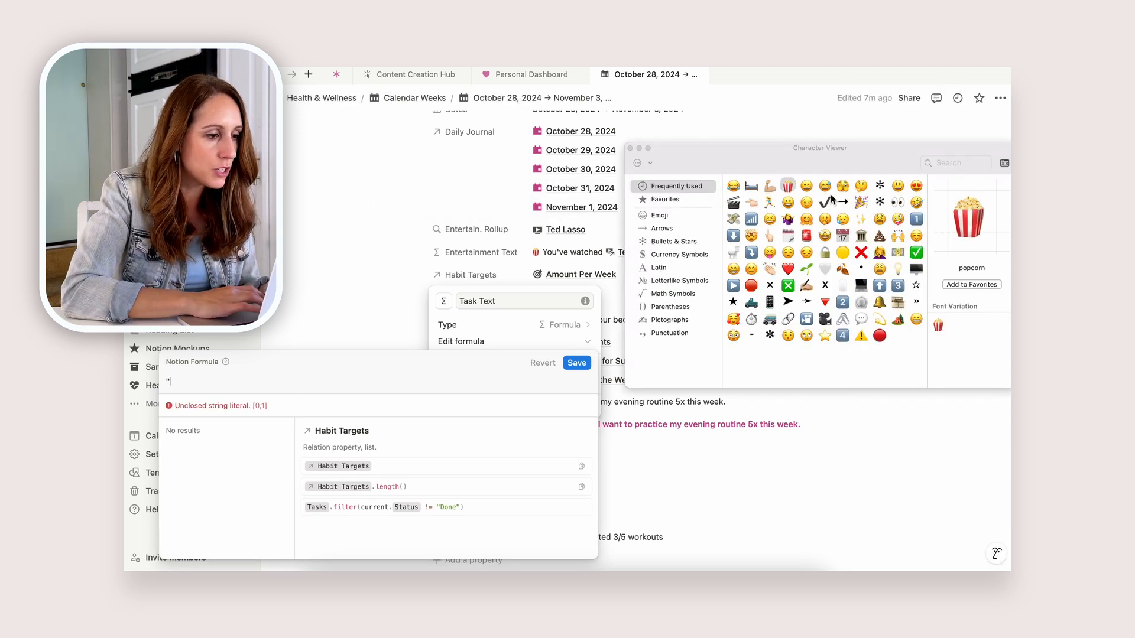
click(826, 203)
double_click(825, 202)
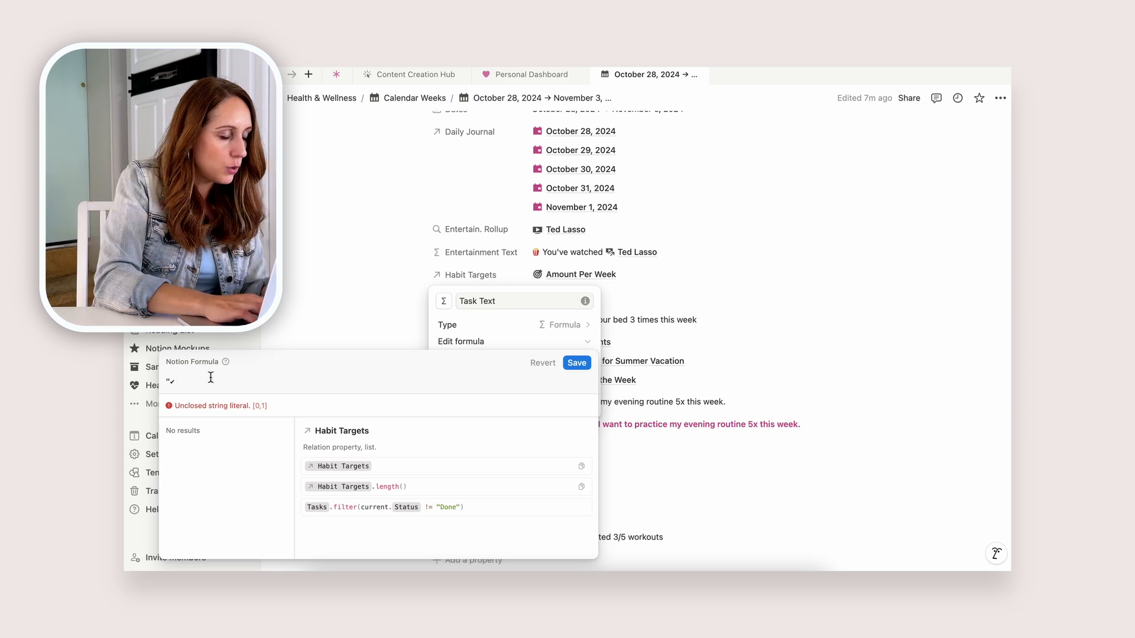
- Complete and save the Task Text formula as "✔ You have completed " + Tasks Completed + " tasks this week"
text(You have completed)
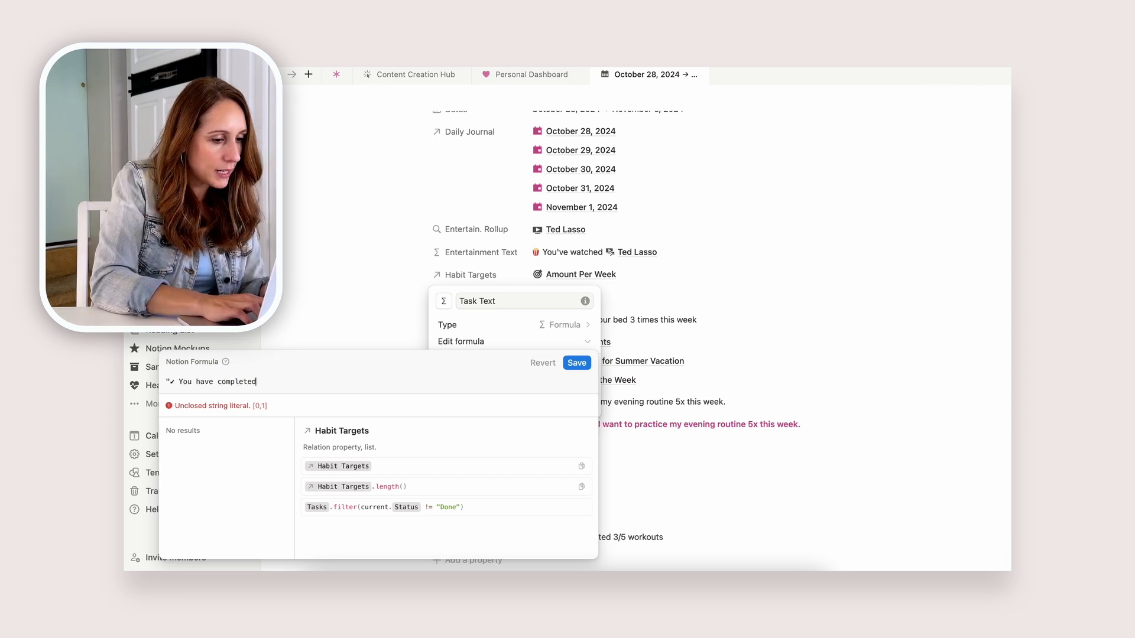
text( " +)
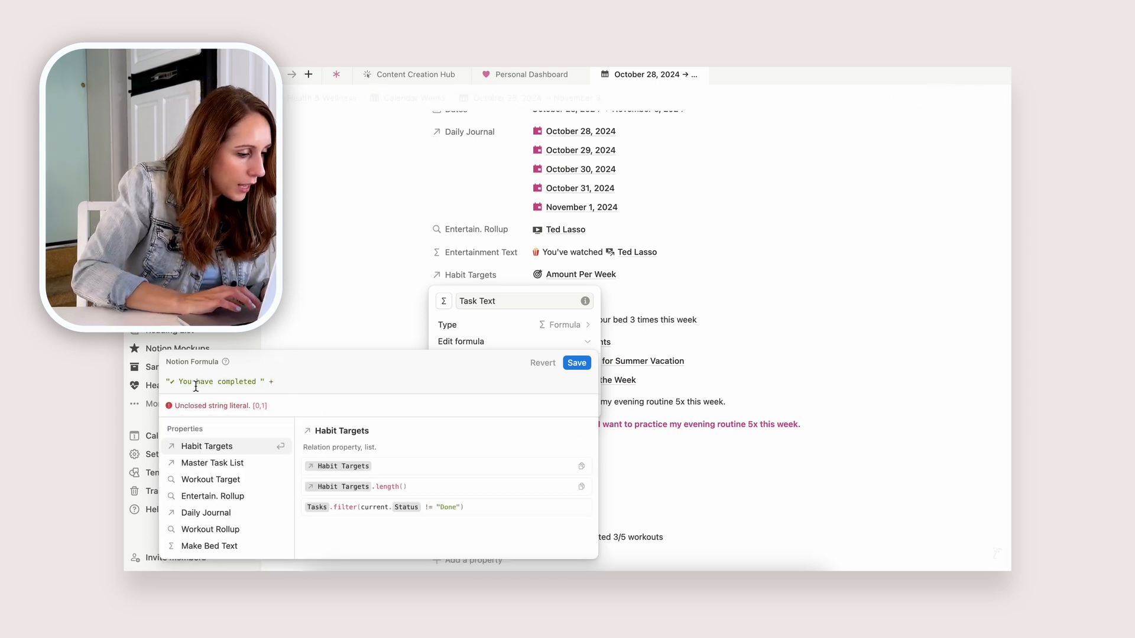
scroll(217, 482, down, 3)
click(217, 480)
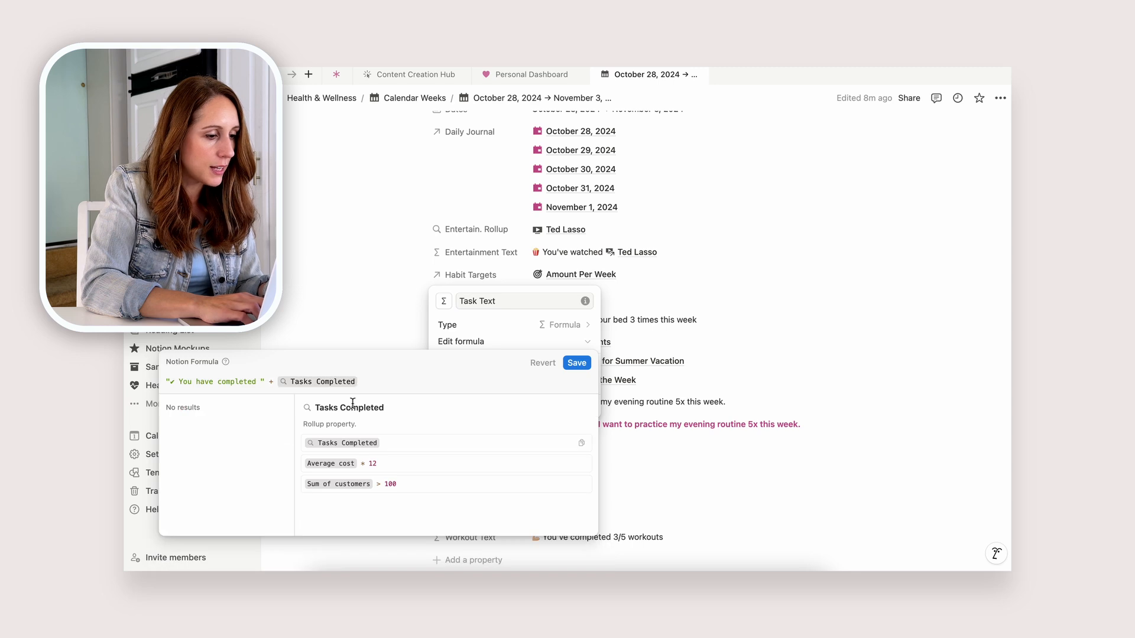
text(+)
text( " tasks this week")
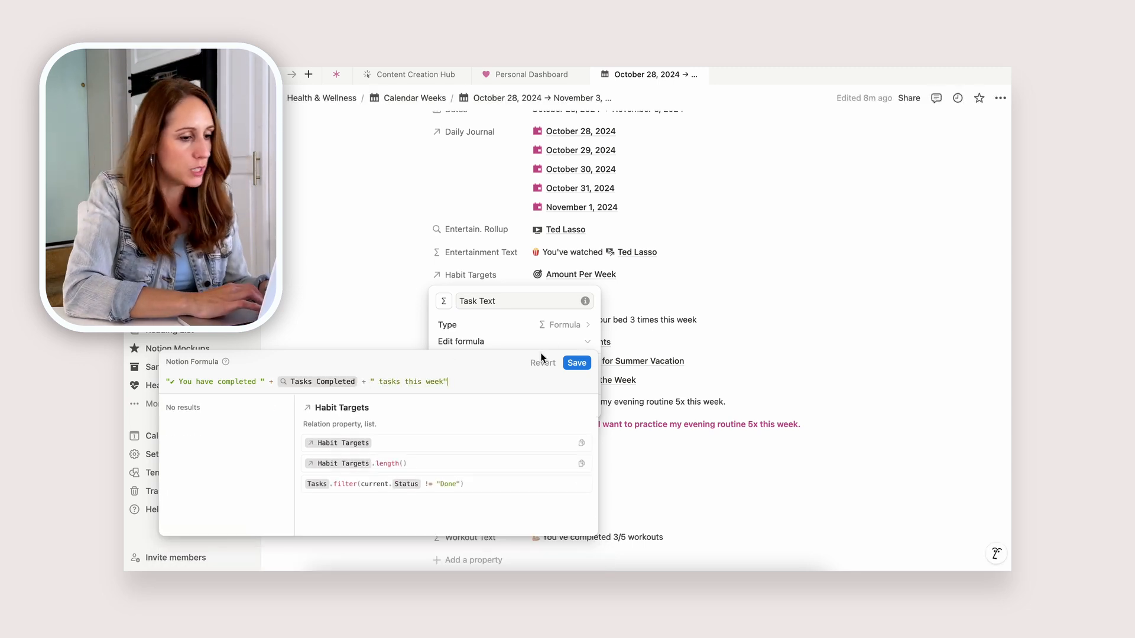
click(576, 362)
click(552, 444)
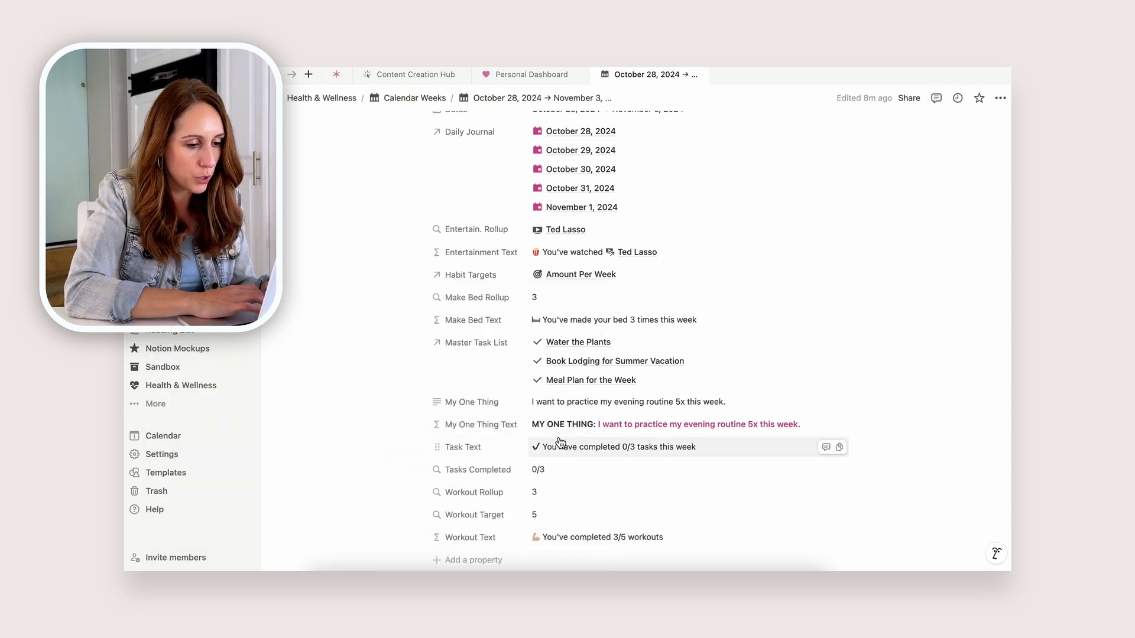
- Show the Task Text property in the This Week gallery on the Personal Dashboard
click(500, 78)
click(466, 246)
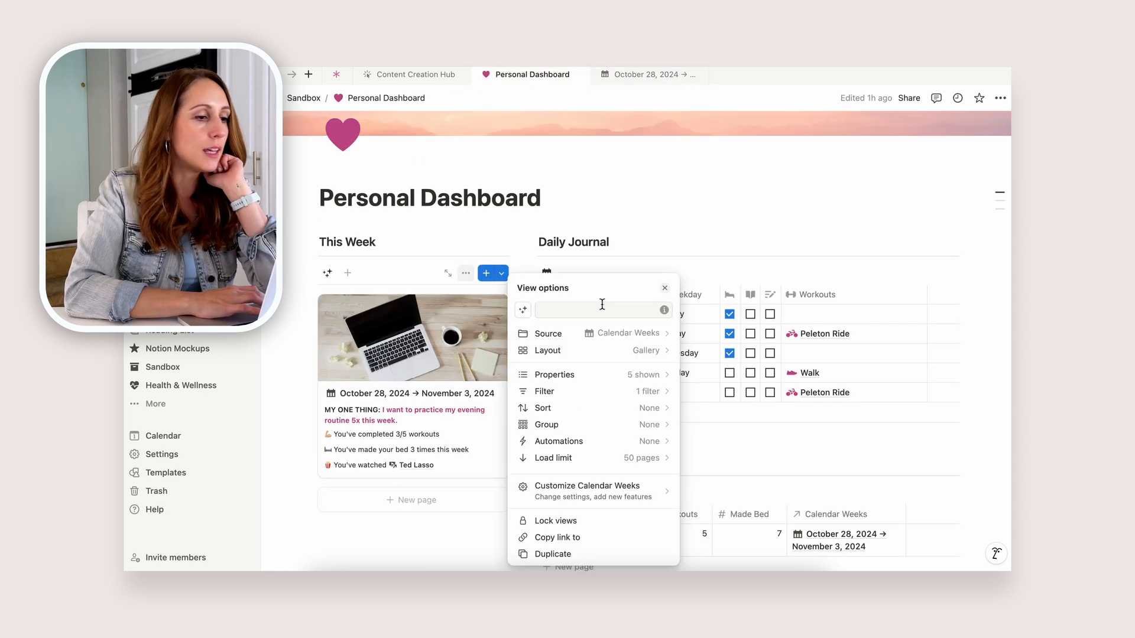
click(655, 375)
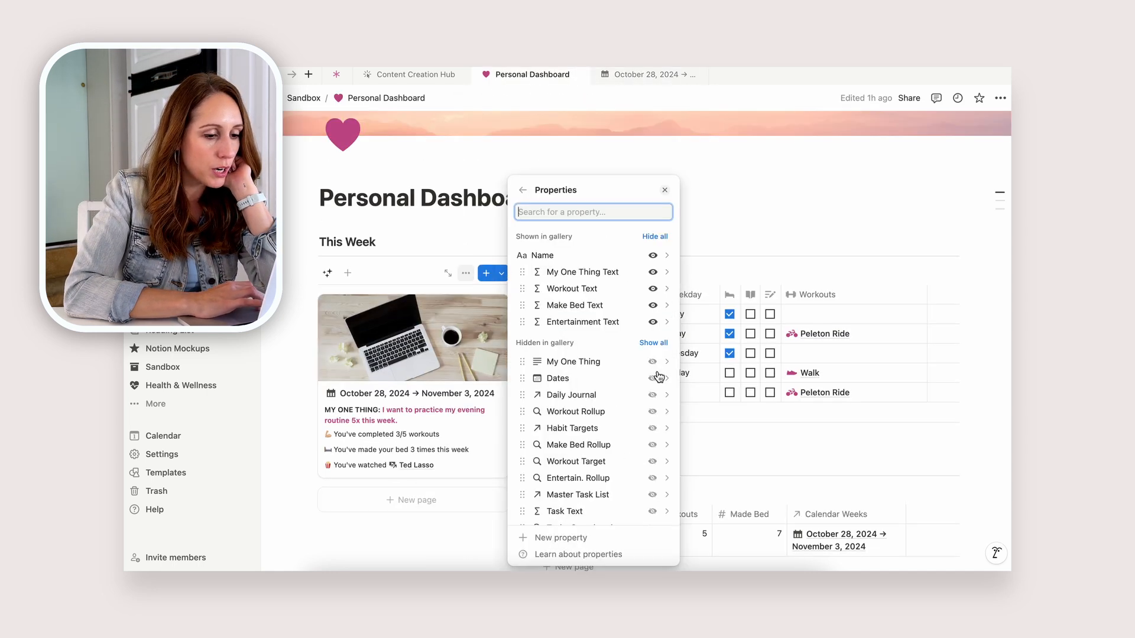
scroll(650, 391, down, 1)
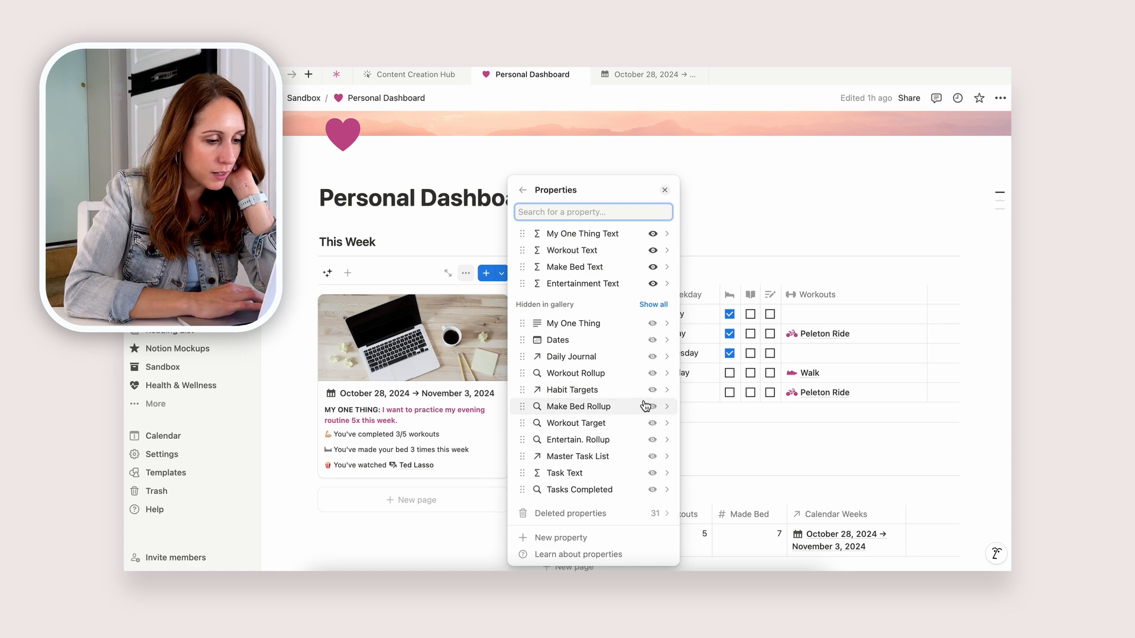
click(653, 473)
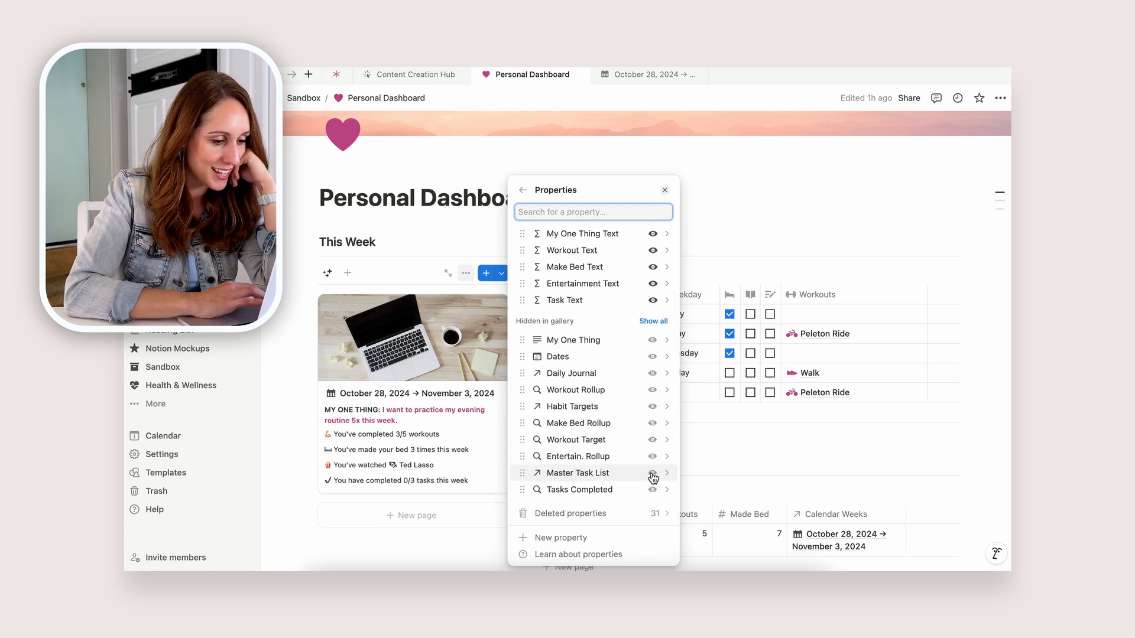
- Set the status of the Water the Plants task in the Master Task List to Done
click(857, 212)
scroll(842, 248, down, 5)
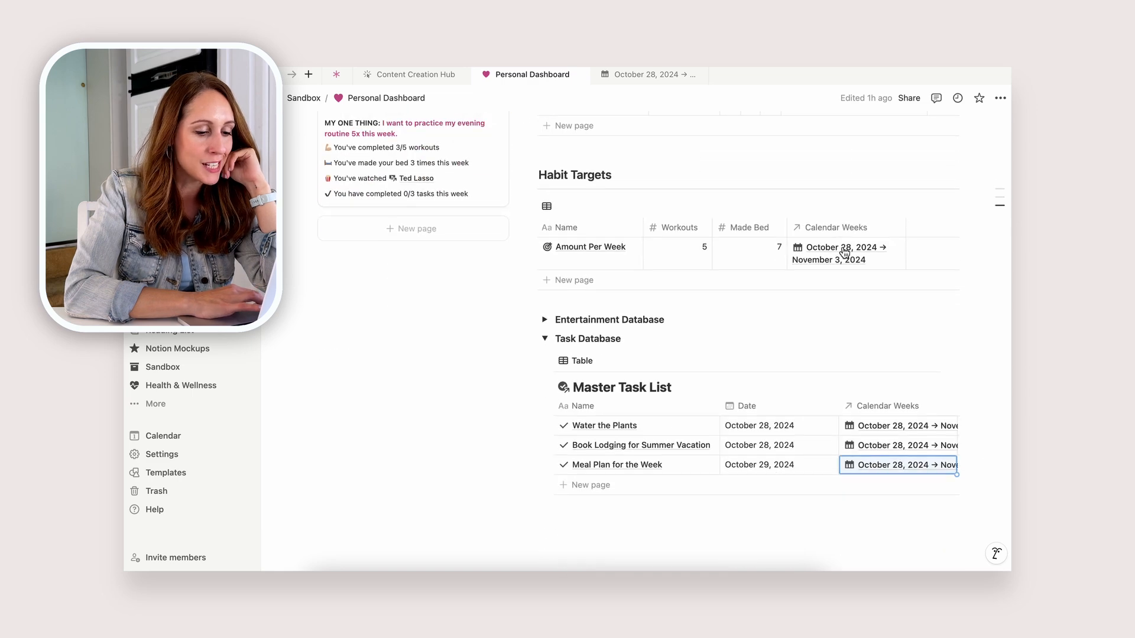
scroll(844, 253, down, 1)
scroll(844, 253, up, 1)
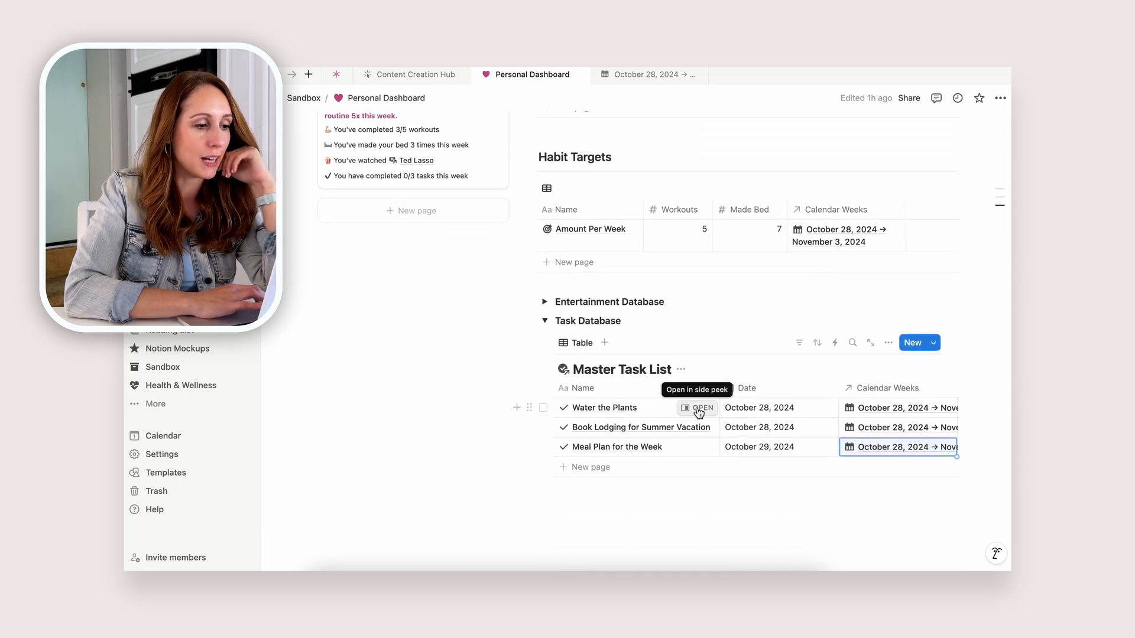
click(699, 409)
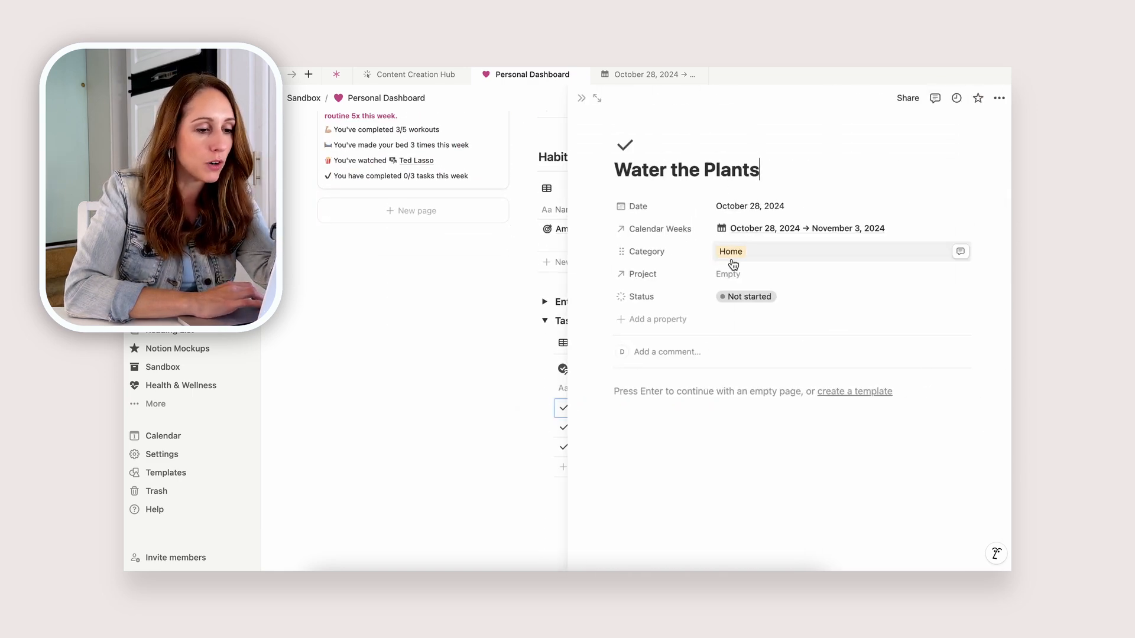
click(730, 296)
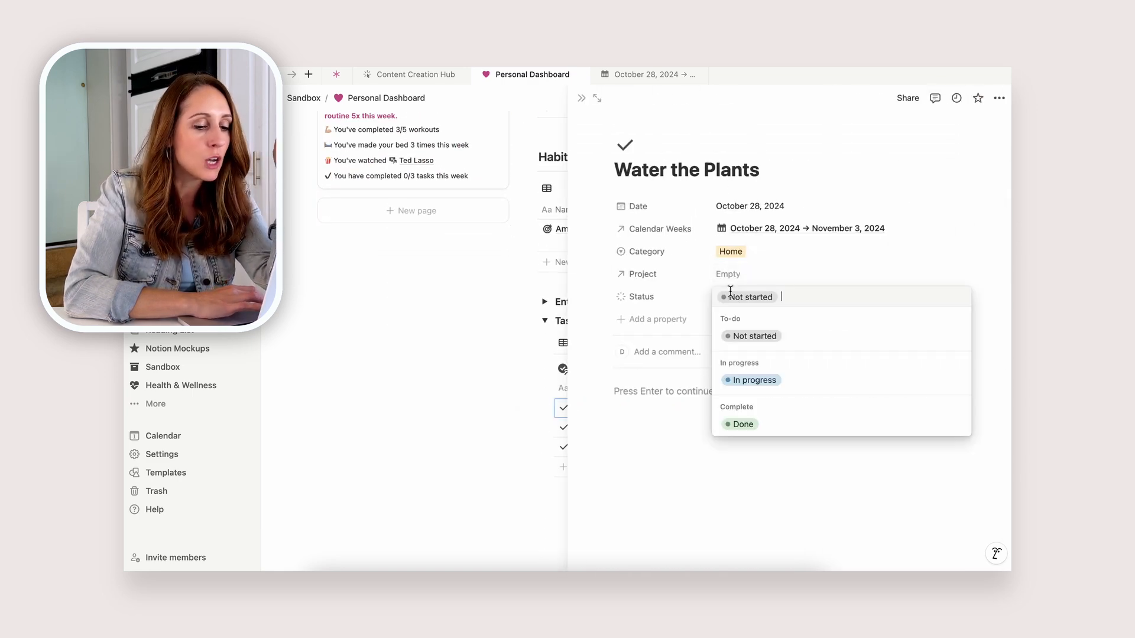
click(738, 423)
click(582, 98)
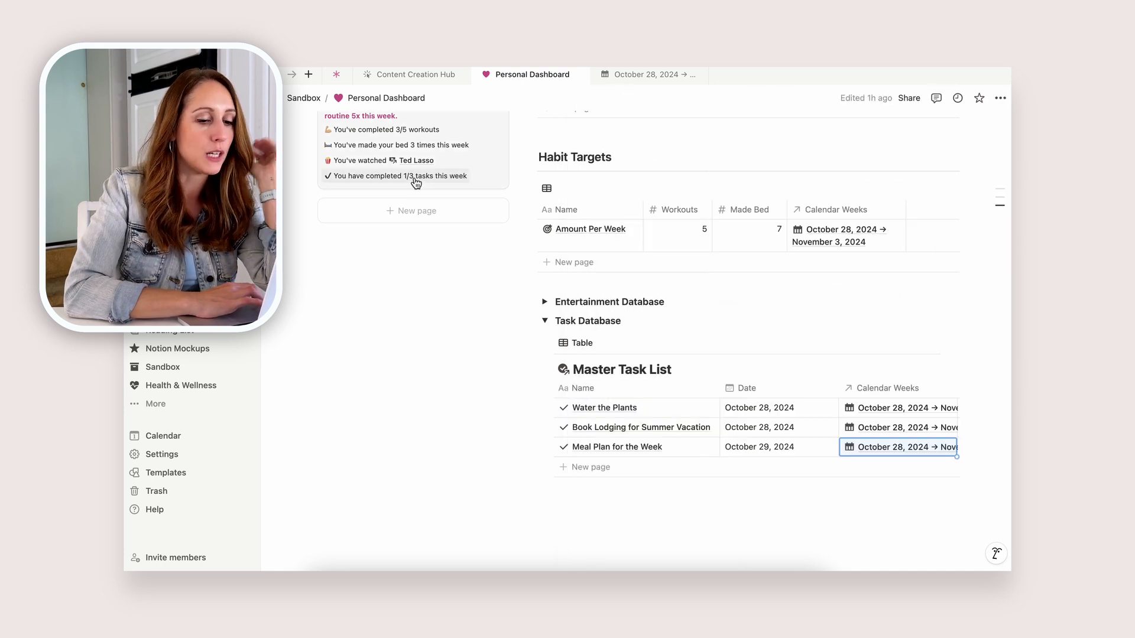
scroll(531, 231, up, 5)
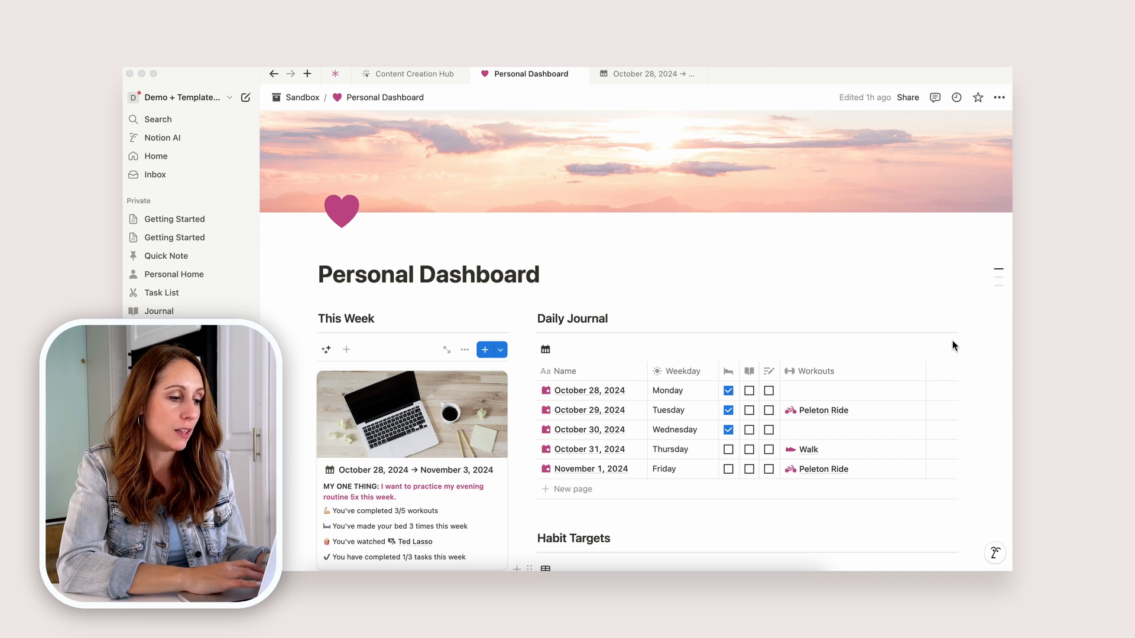
- Examine how the weekly card on the KB Creative Media dashboard is organised with a divider and section headings
scroll(952, 340, down, 3)
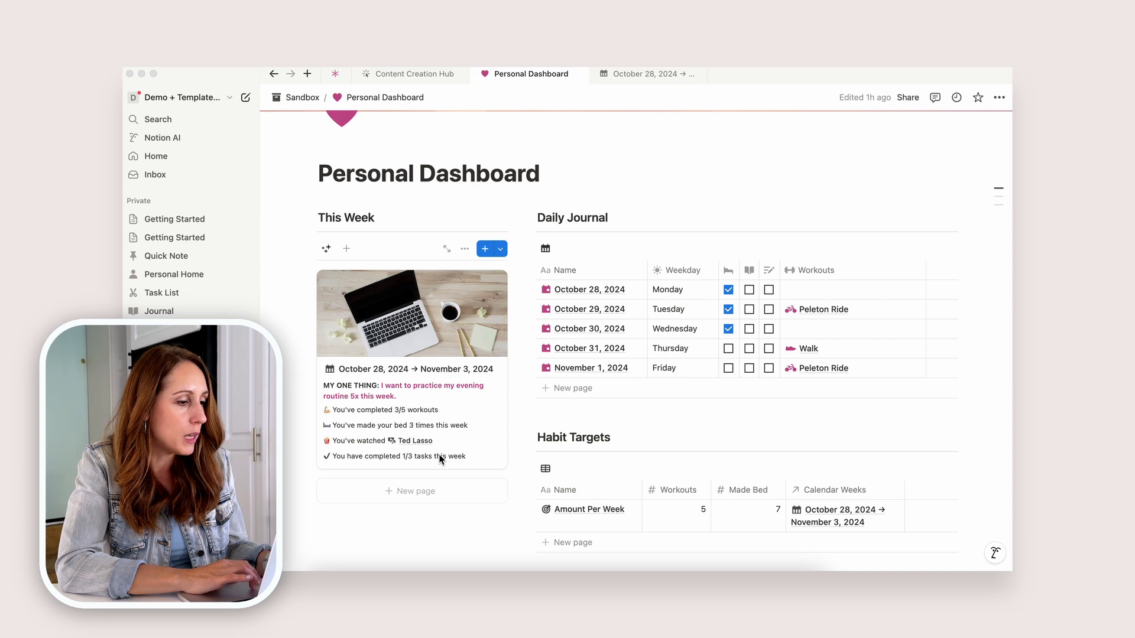
click(334, 76)
click(335, 76)
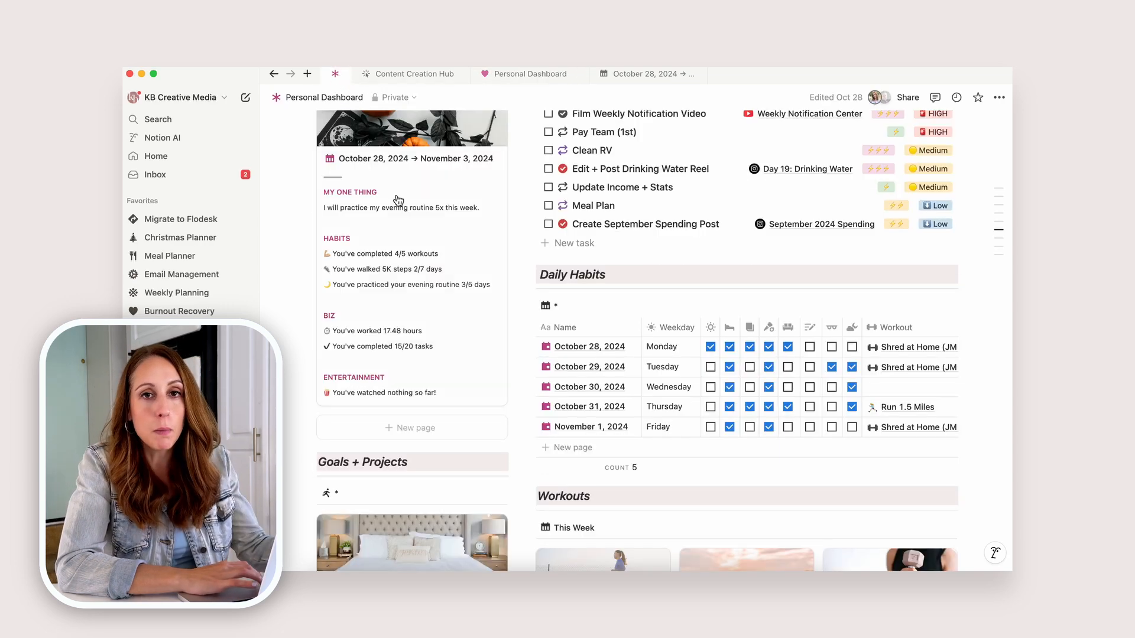
scroll(464, 409, up, 3)
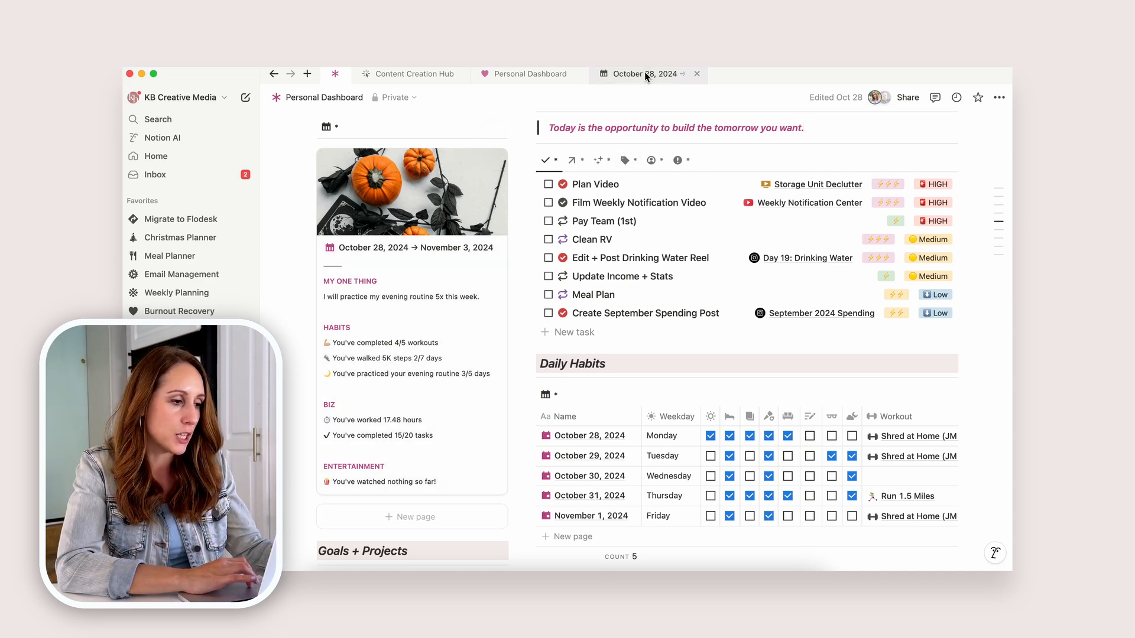
mouse_move(646, 76)
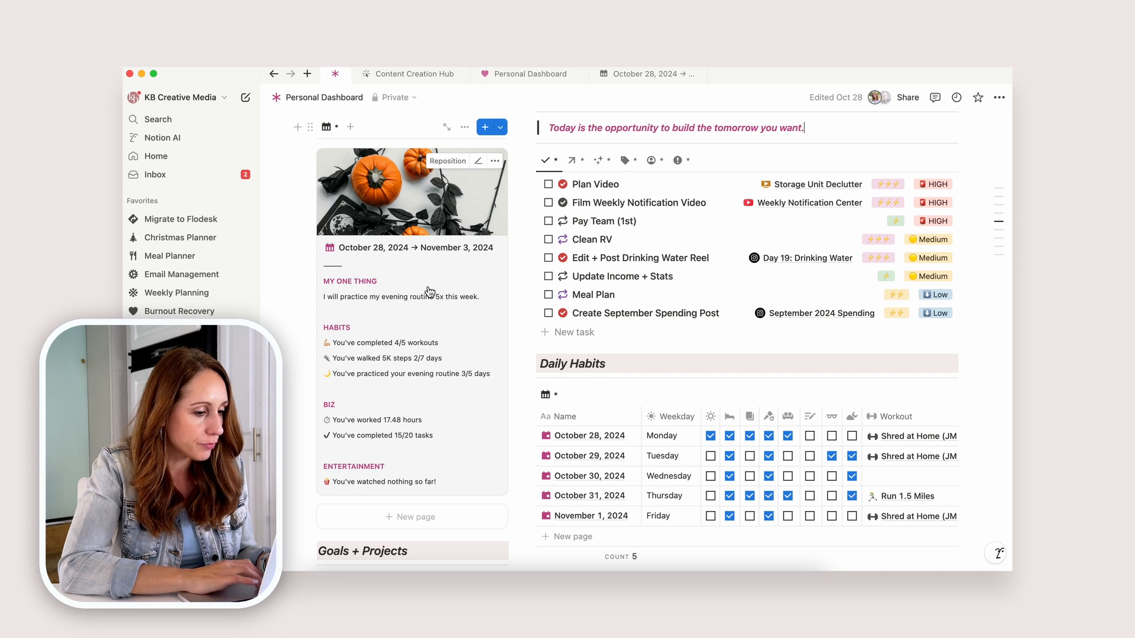
- Add a text property named Divider to the October 28 to November 3 calendar week page
click(636, 75)
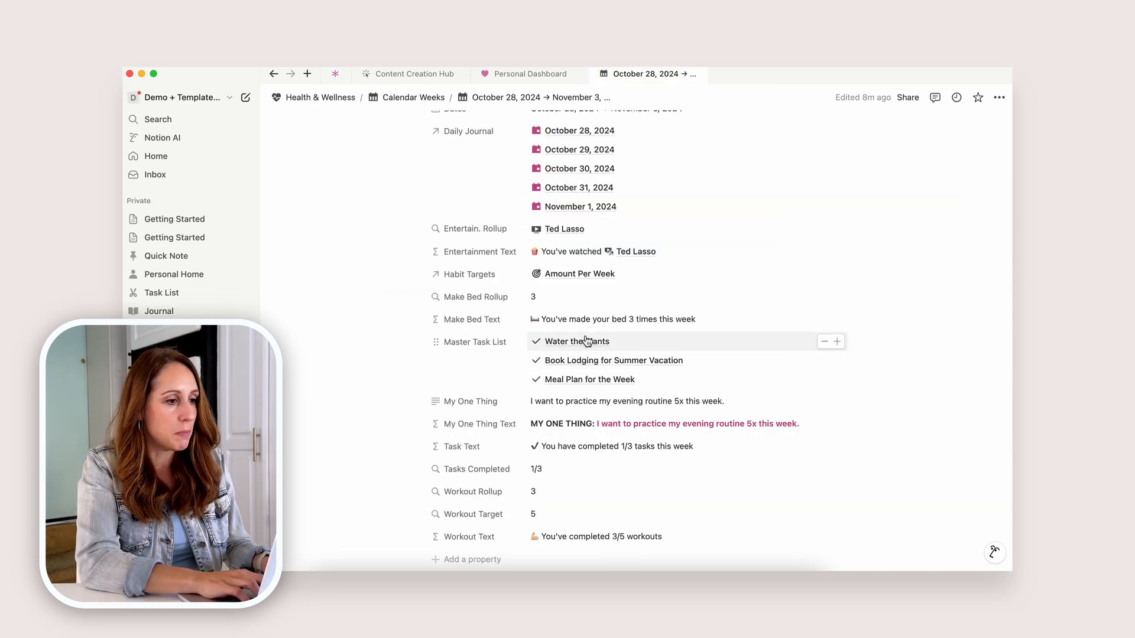
scroll(567, 378, down, 3)
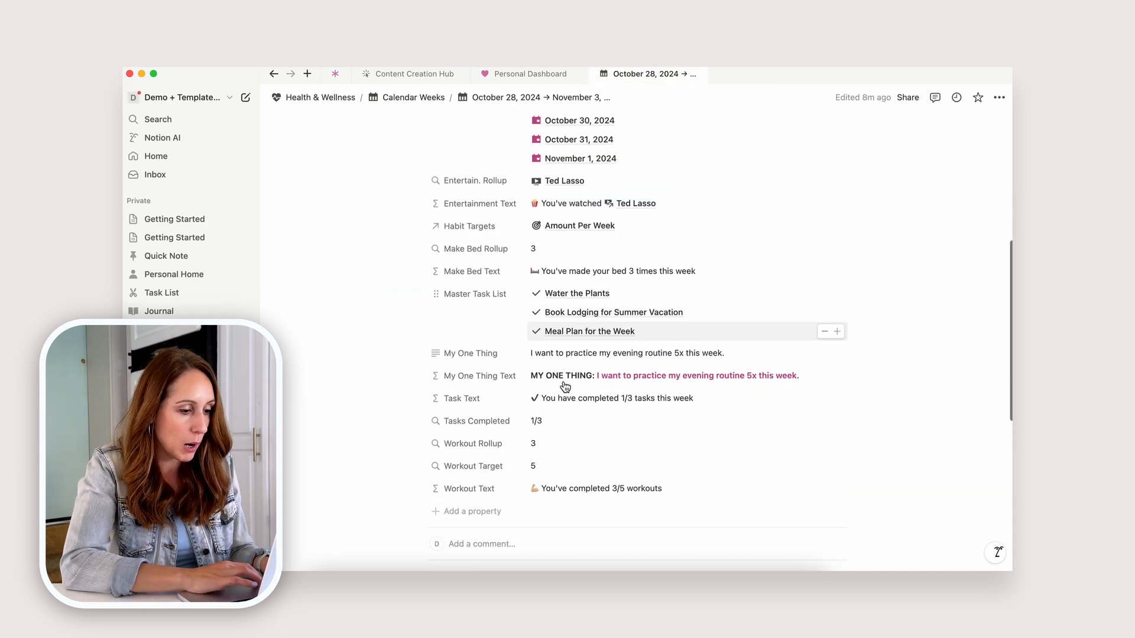
click(462, 499)
text(text)
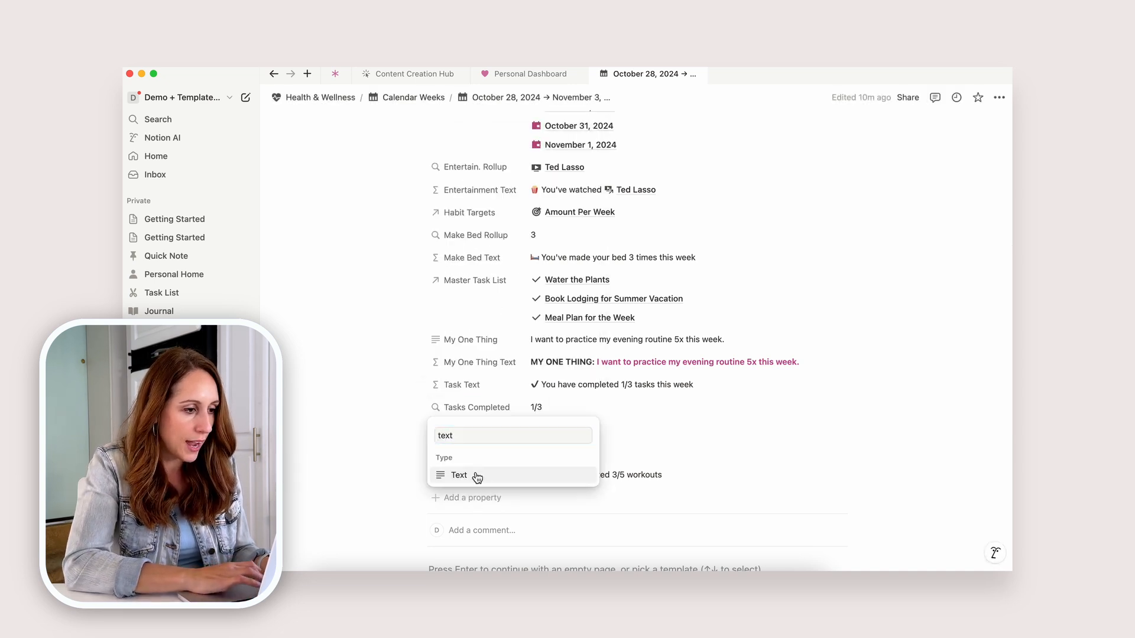
click(479, 476)
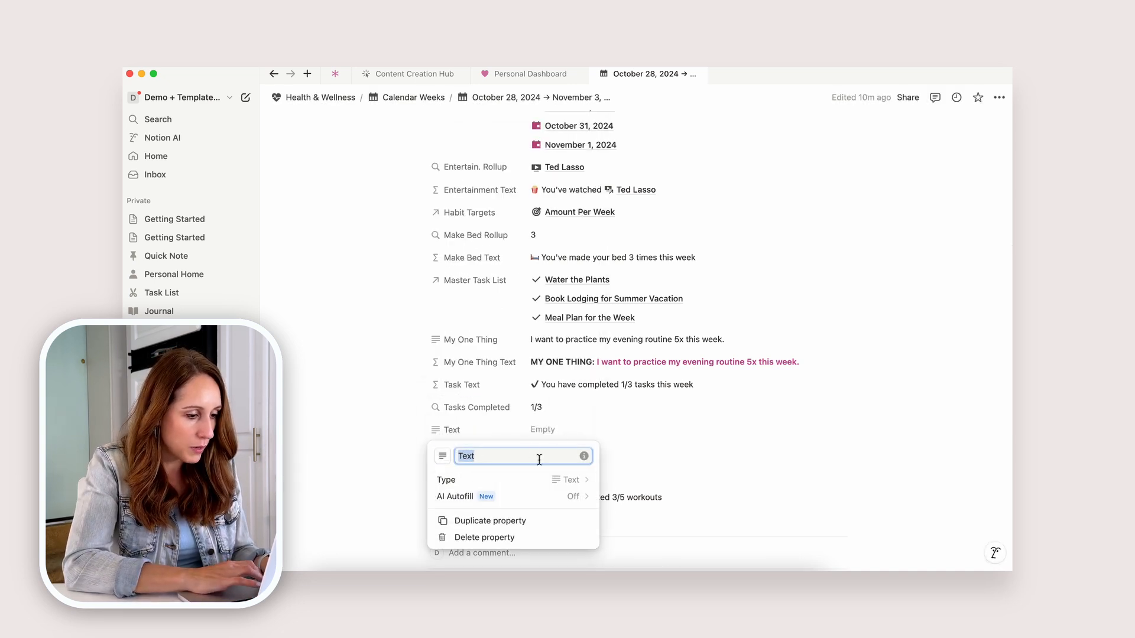
text(Divider)
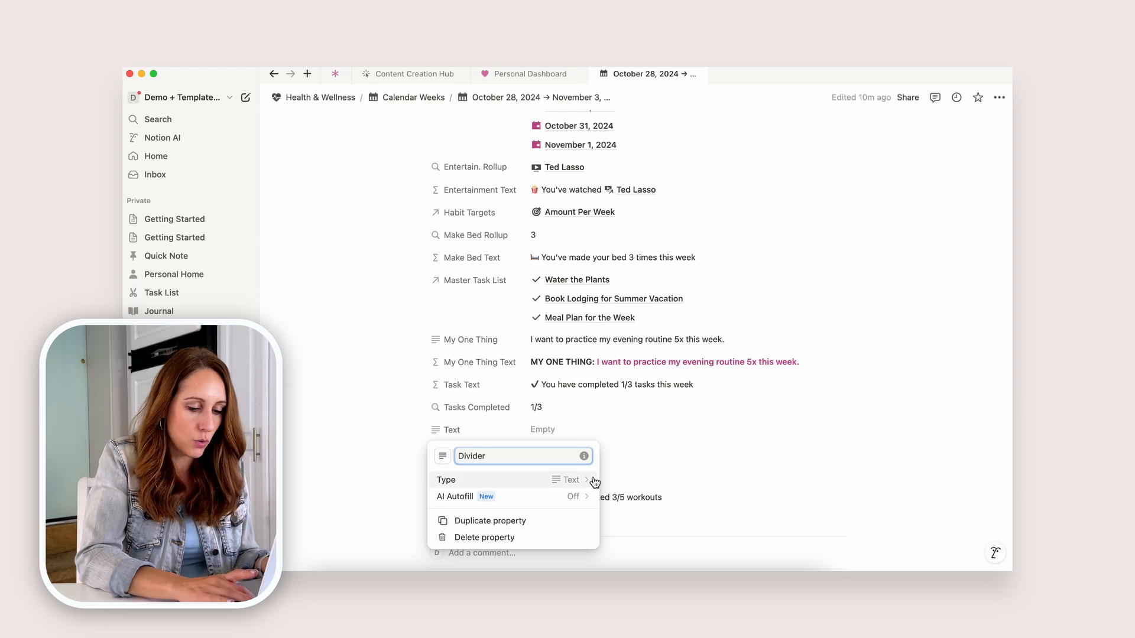
click(594, 481)
click(745, 355)
- Fill the calendar week's Divider property with a short line of dashes (——)
scroll(551, 474, up, 3)
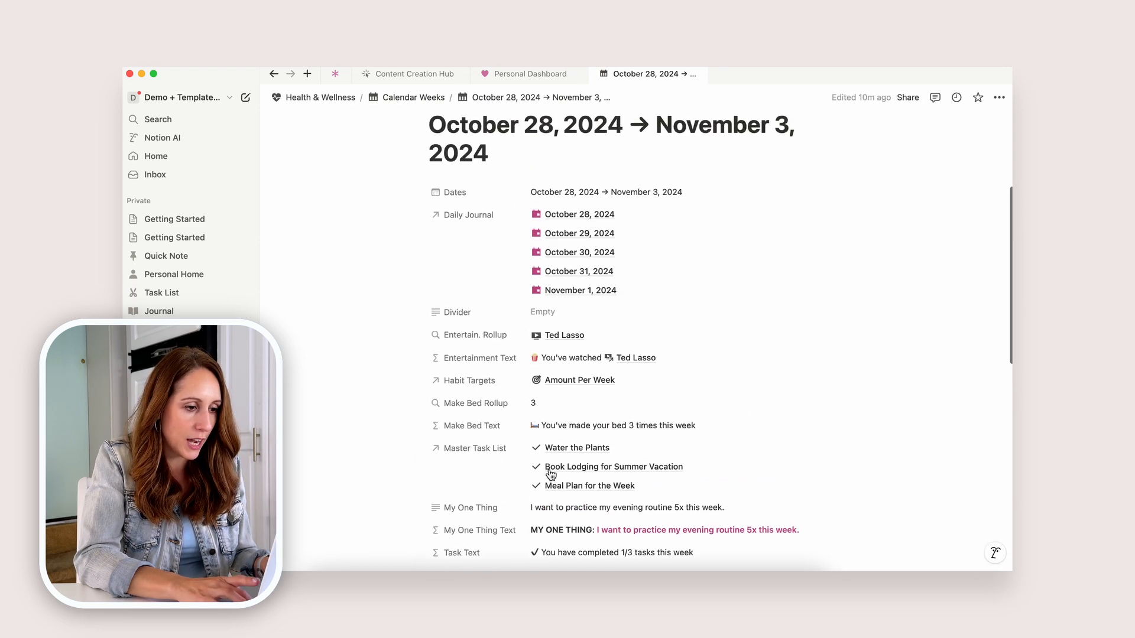
click(554, 319)
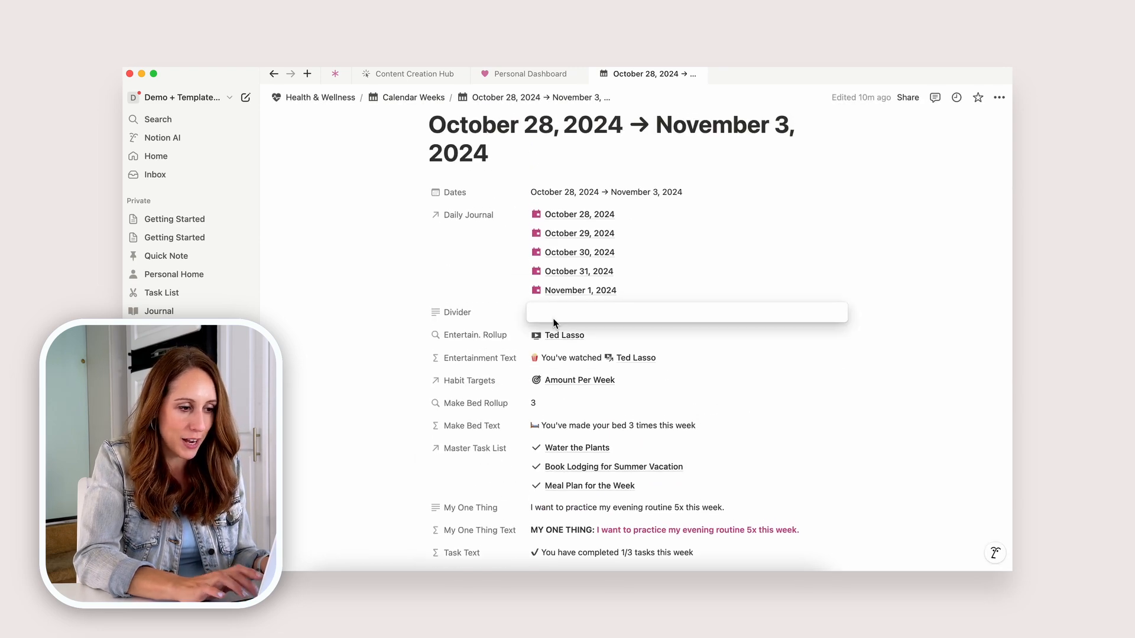
text(---)
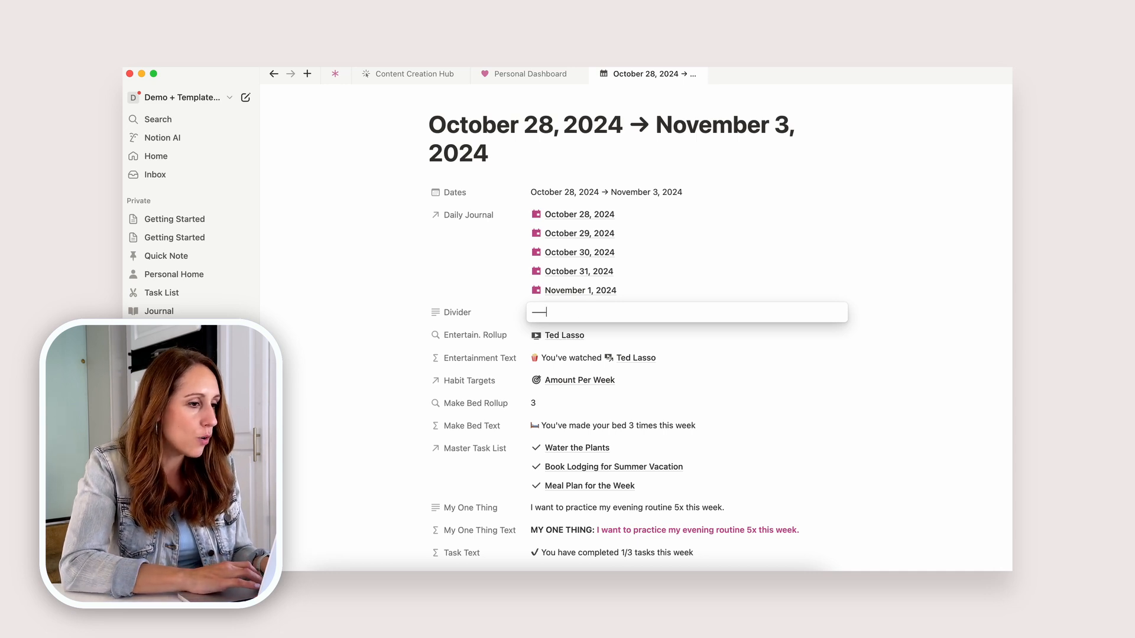
click(760, 225)
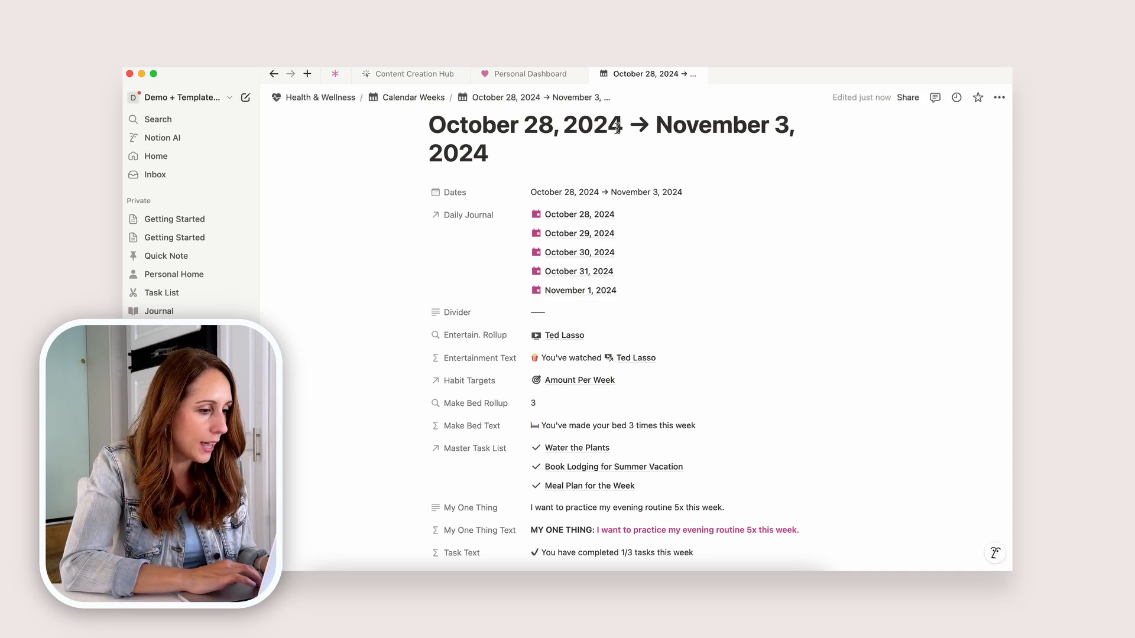
- Show the Divider property in the Personal Dashboard's This Week gallery and place it directly below Name
click(505, 73)
click(465, 248)
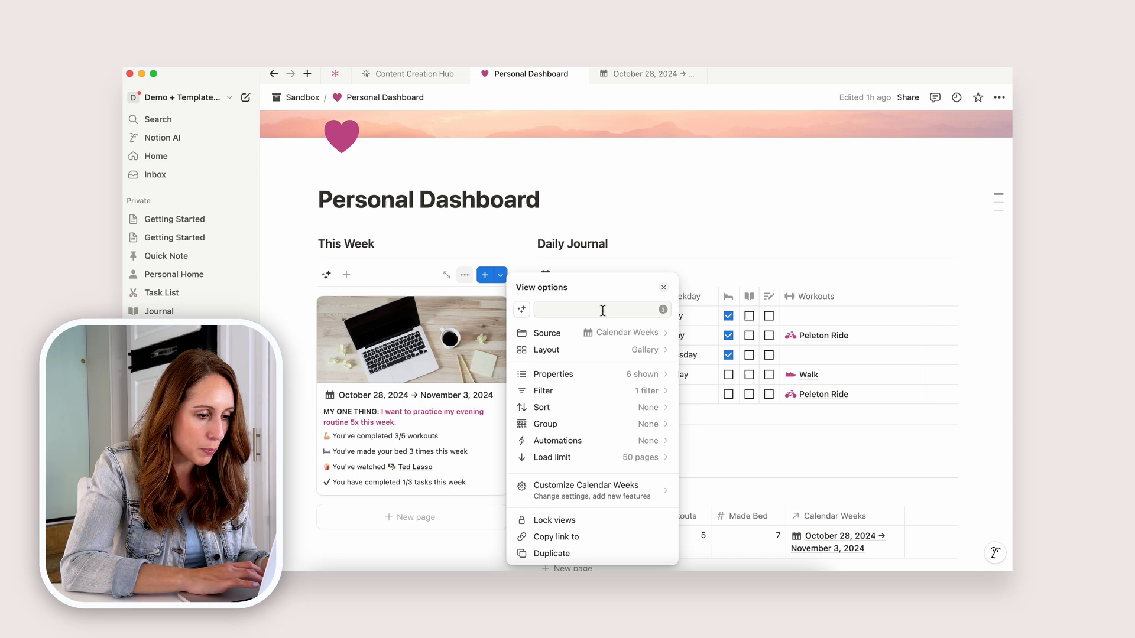
click(652, 378)
scroll(653, 385, down, 2)
click(651, 490)
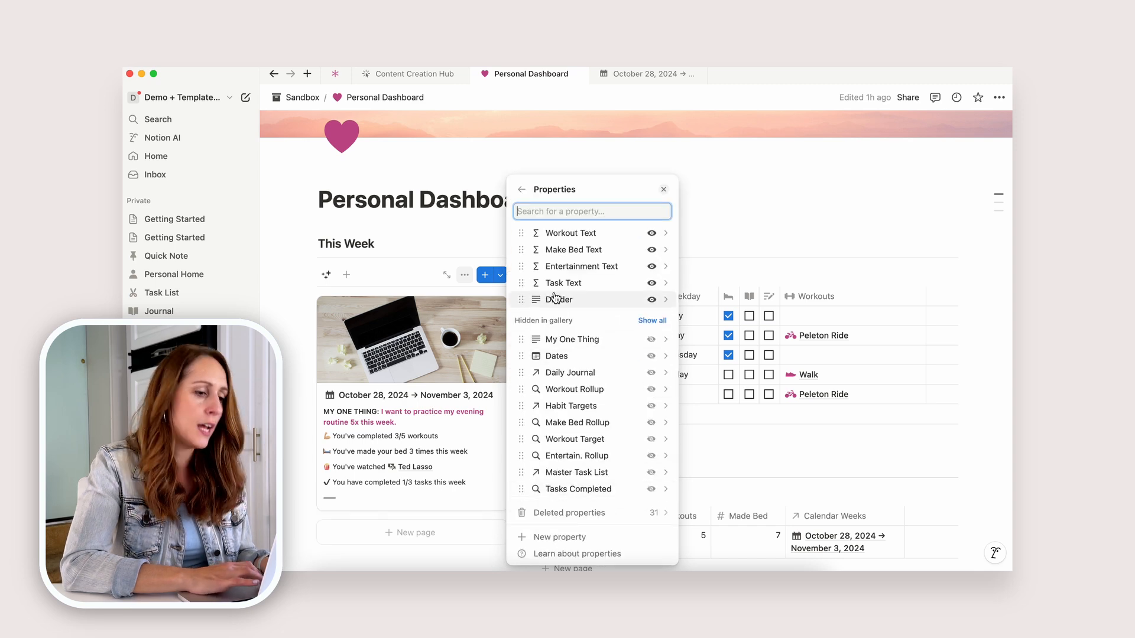
scroll(554, 297, up, 2)
drag(520, 354, 520, 267)
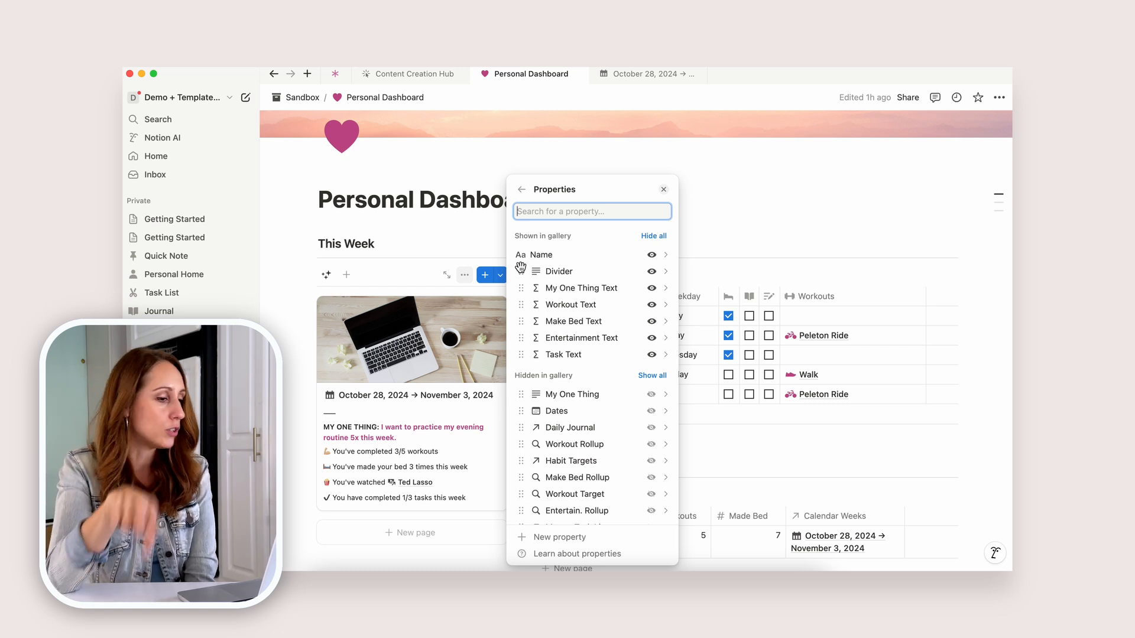
click(537, 157)
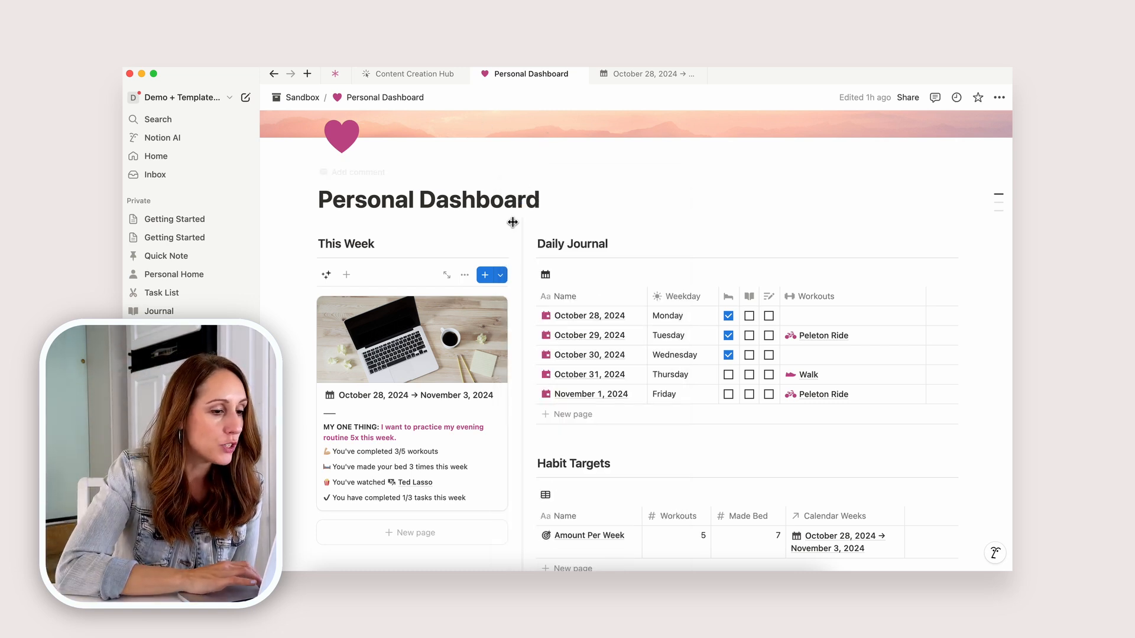
- Edit the Add Calendar Week template so its Divider property contains a line of dashes
click(500, 274)
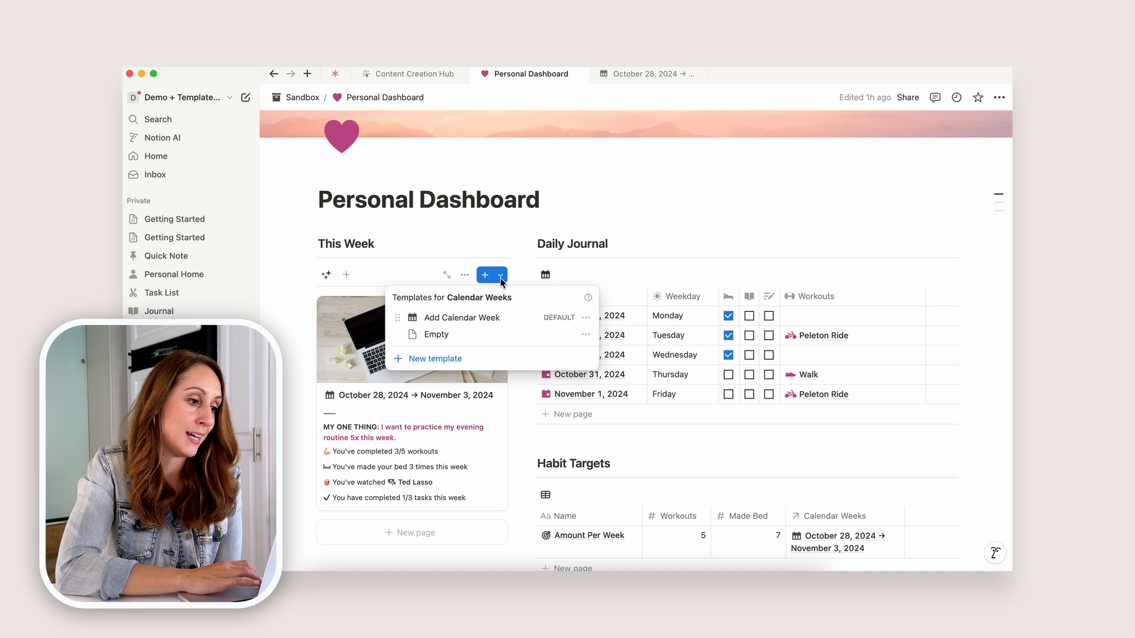
click(587, 316)
click(632, 315)
click(471, 409)
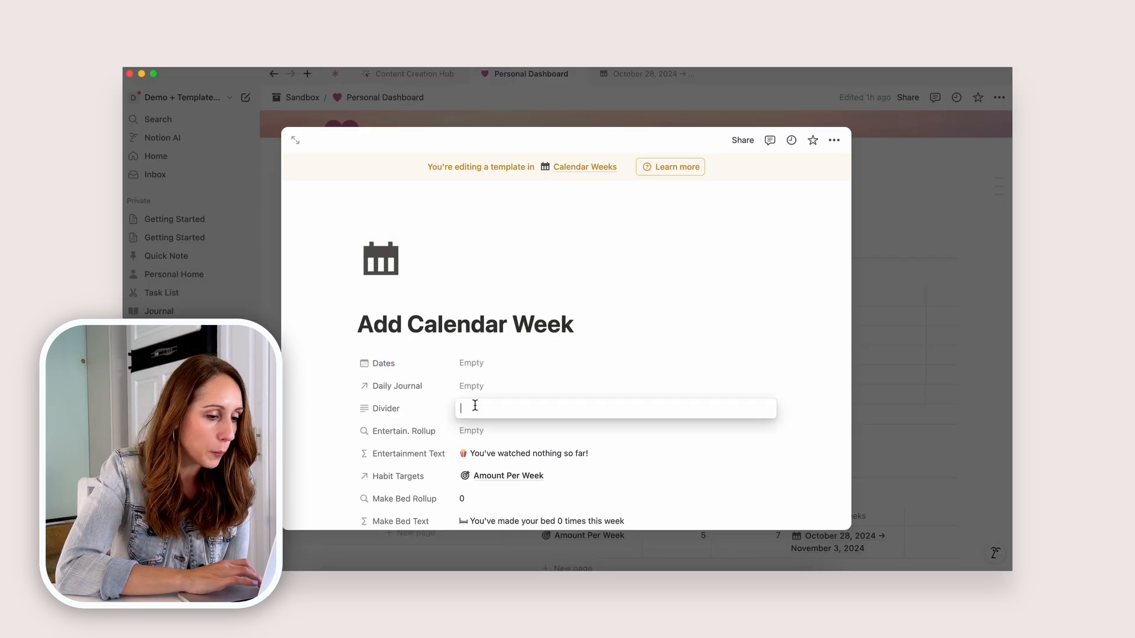
text(——)
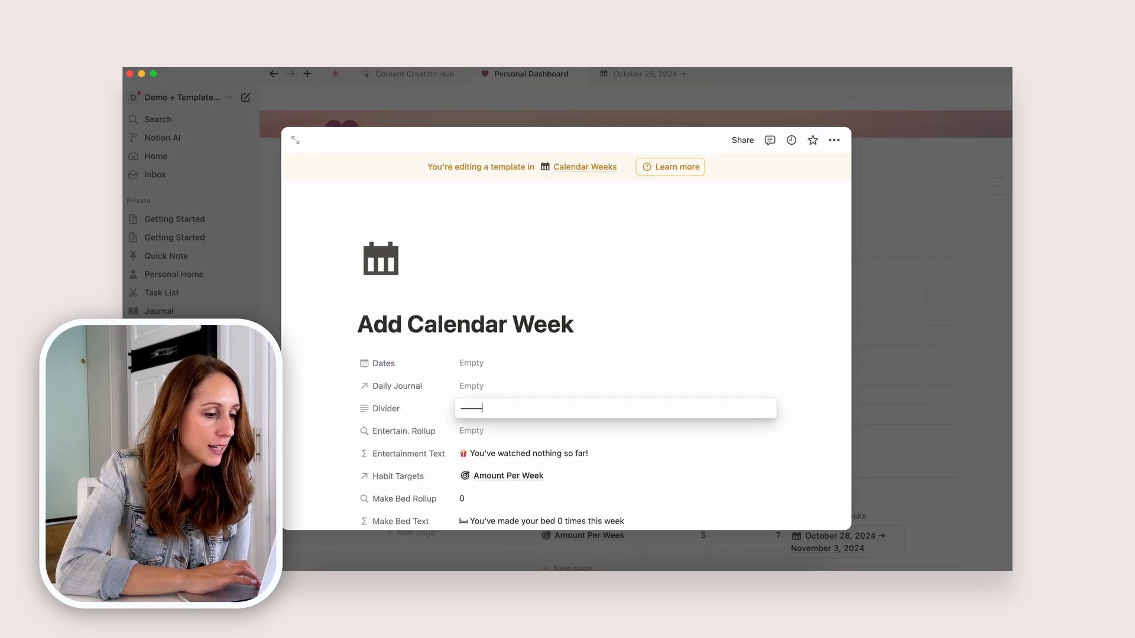
click(842, 312)
click(935, 300)
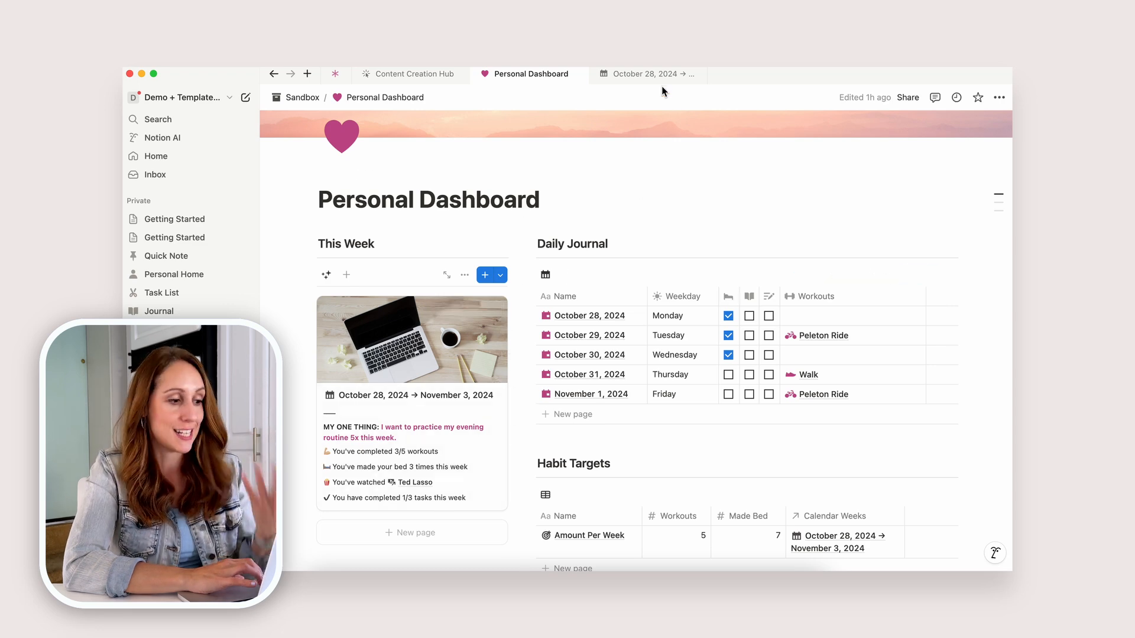
- Add a text property named Habits Header to the October 28 to November 3 calendar week page
click(645, 74)
scroll(430, 425, down, 5)
click(452, 466)
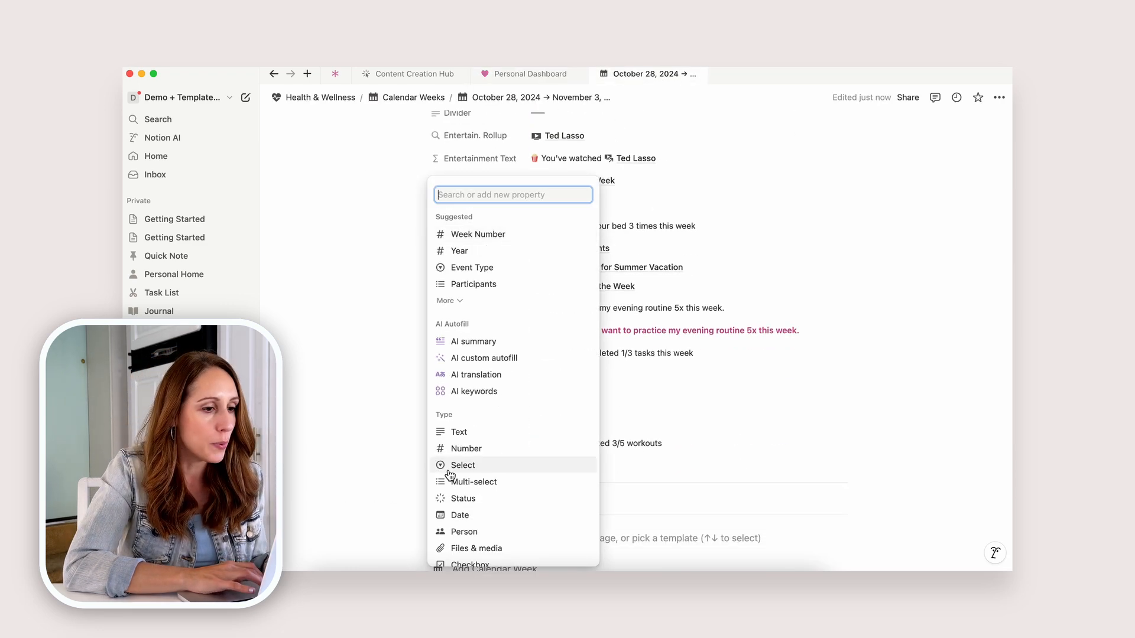
text(text)
click(457, 443)
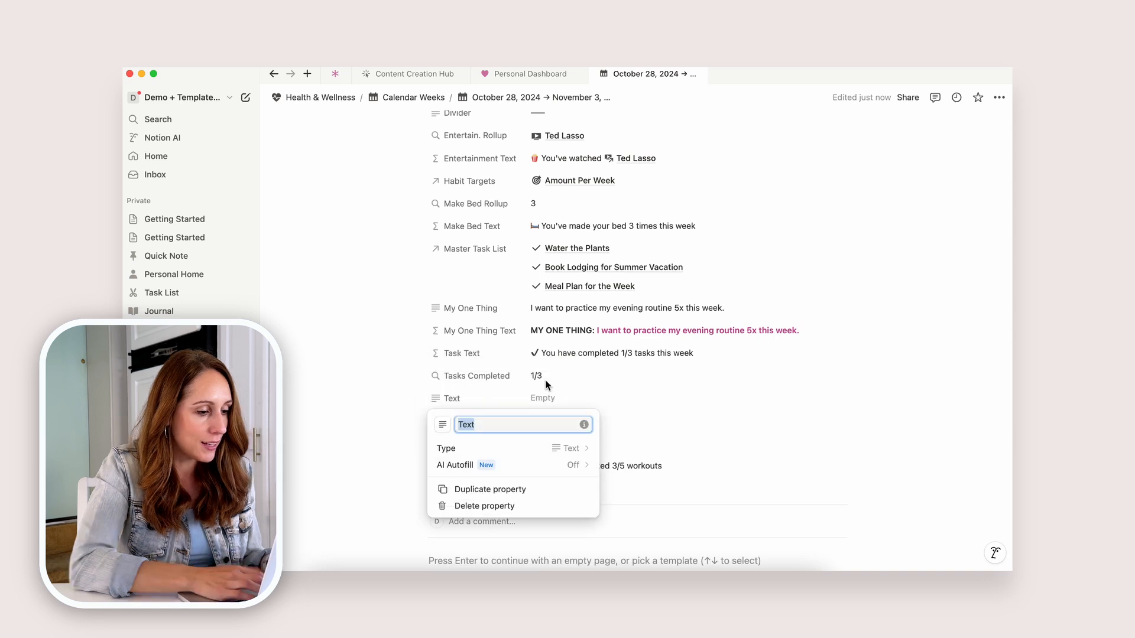
text(Habits)
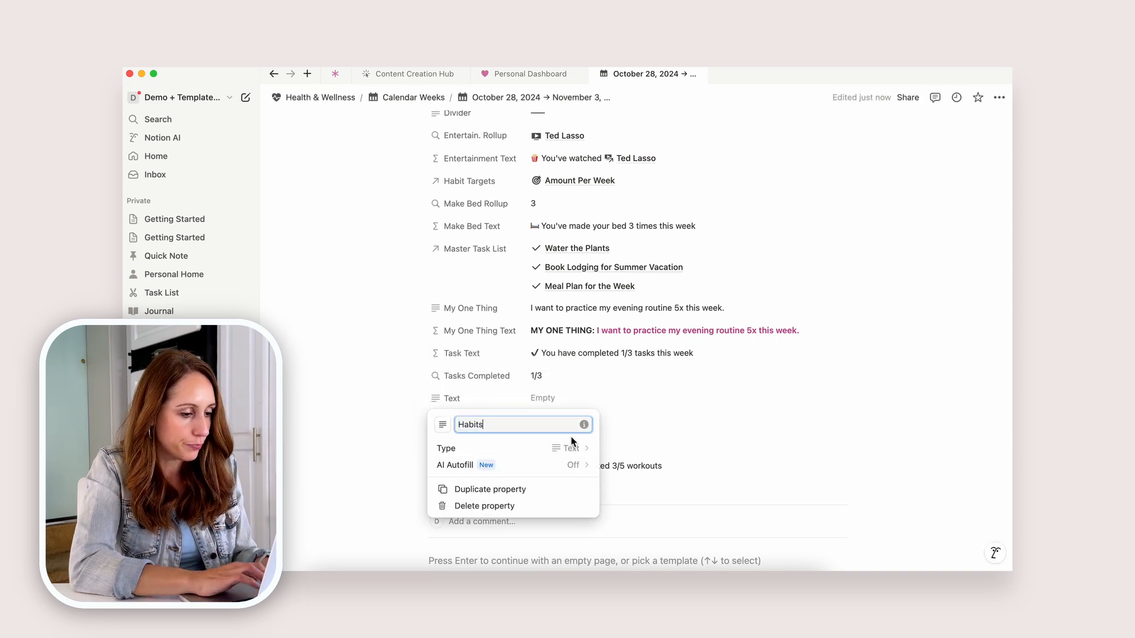
text( Header)
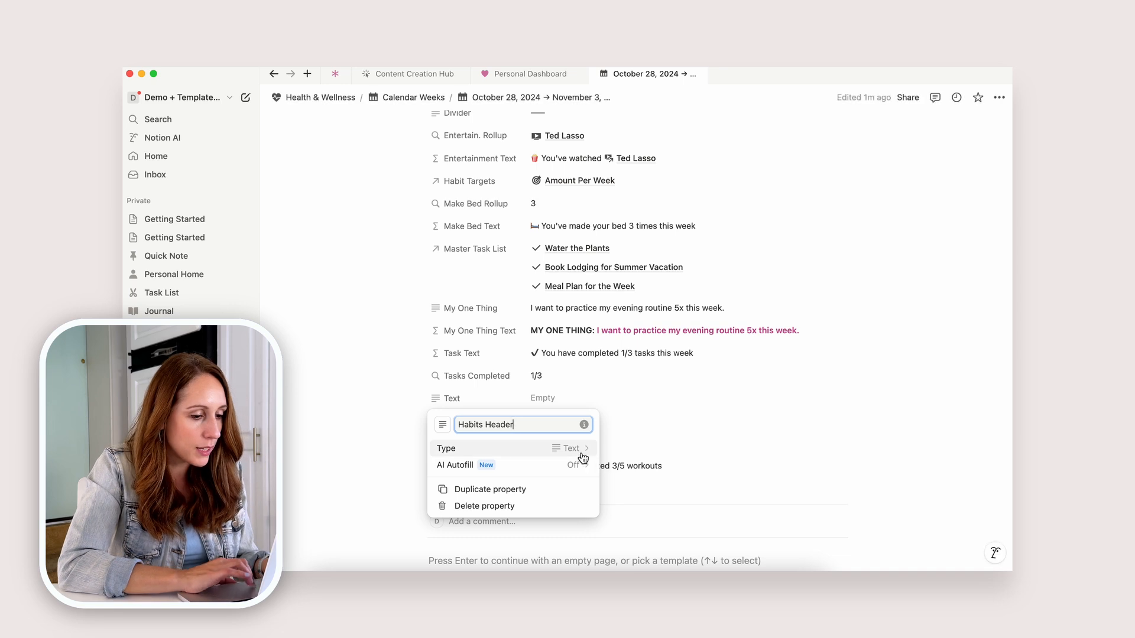
click(576, 448)
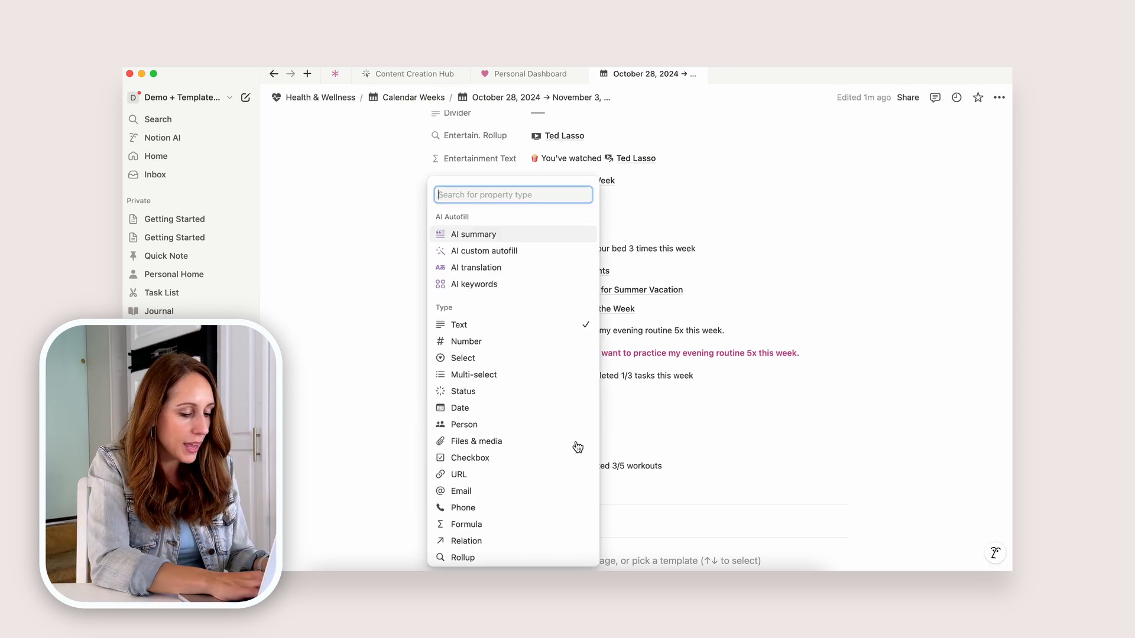
click(699, 346)
- Enter HABITS in capitals as the week page's Habits Header value
scroll(597, 405, up, 5)
click(558, 397)
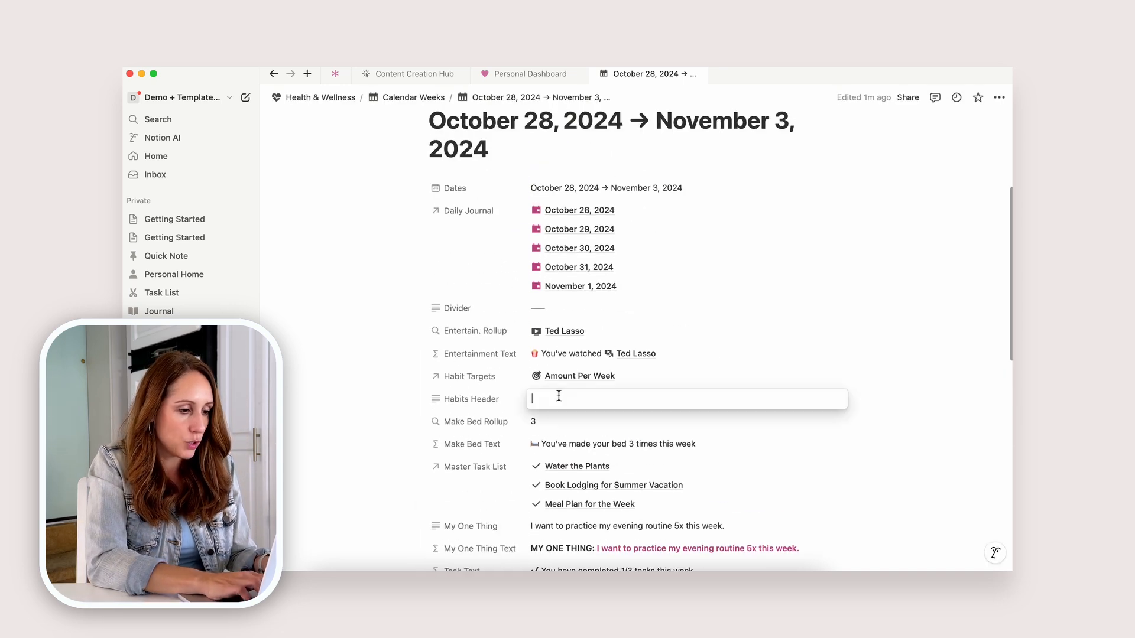
text(Hab)
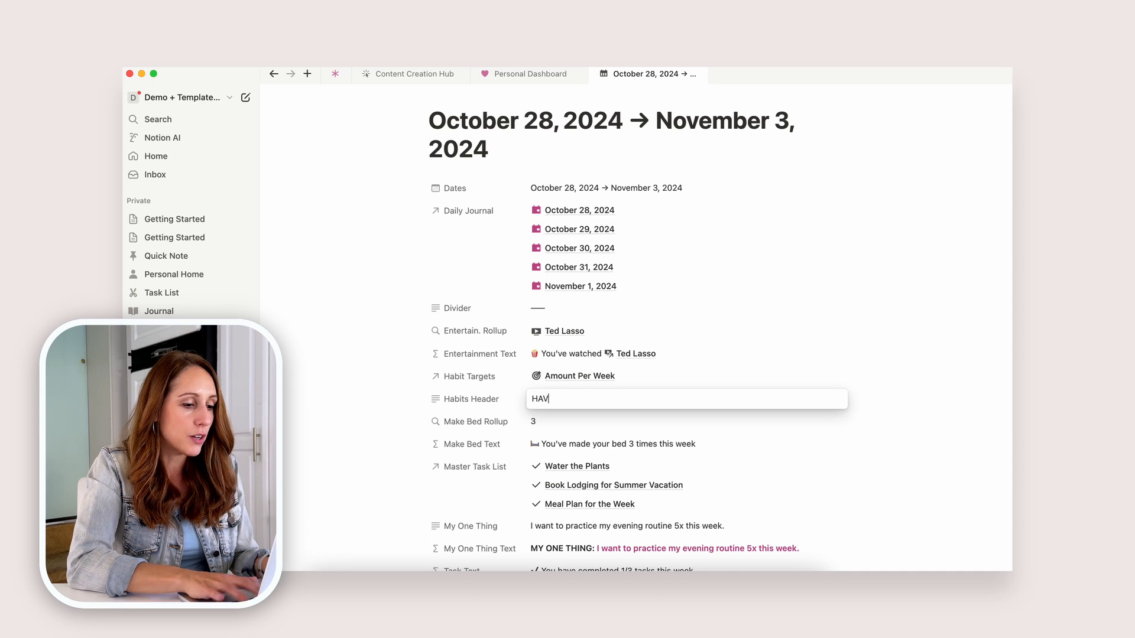
text(IST)
key(BackSpace)
key(BackSpace)
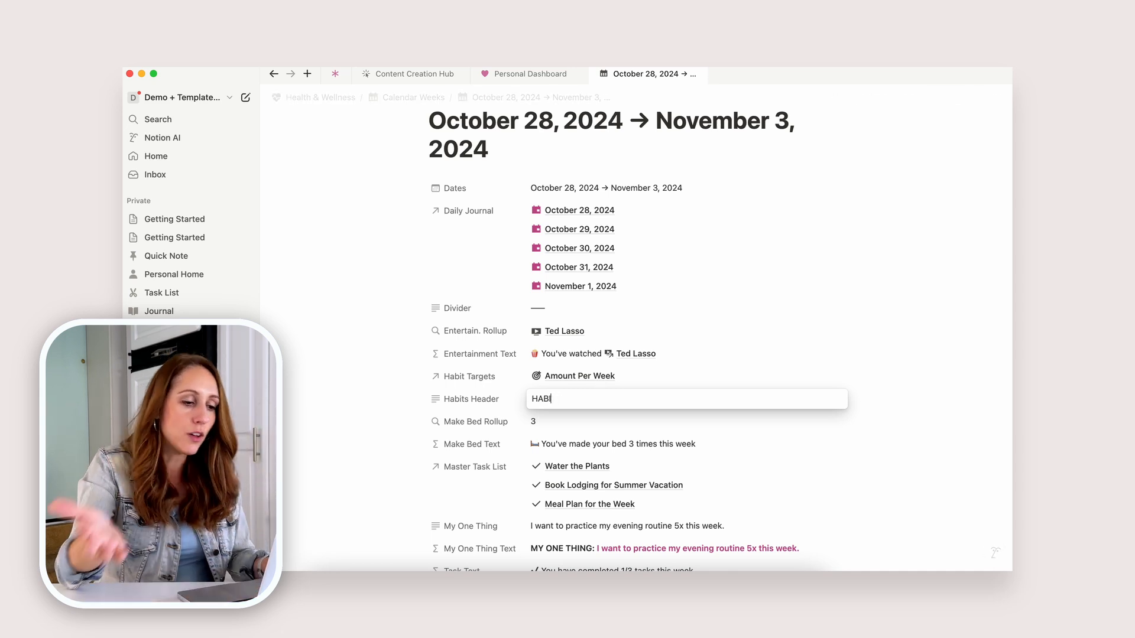
text(TS)
- Format the HABITS text in the Habits Header property as bold pink and copy it
drag(572, 400, 522, 399)
key(super+c)
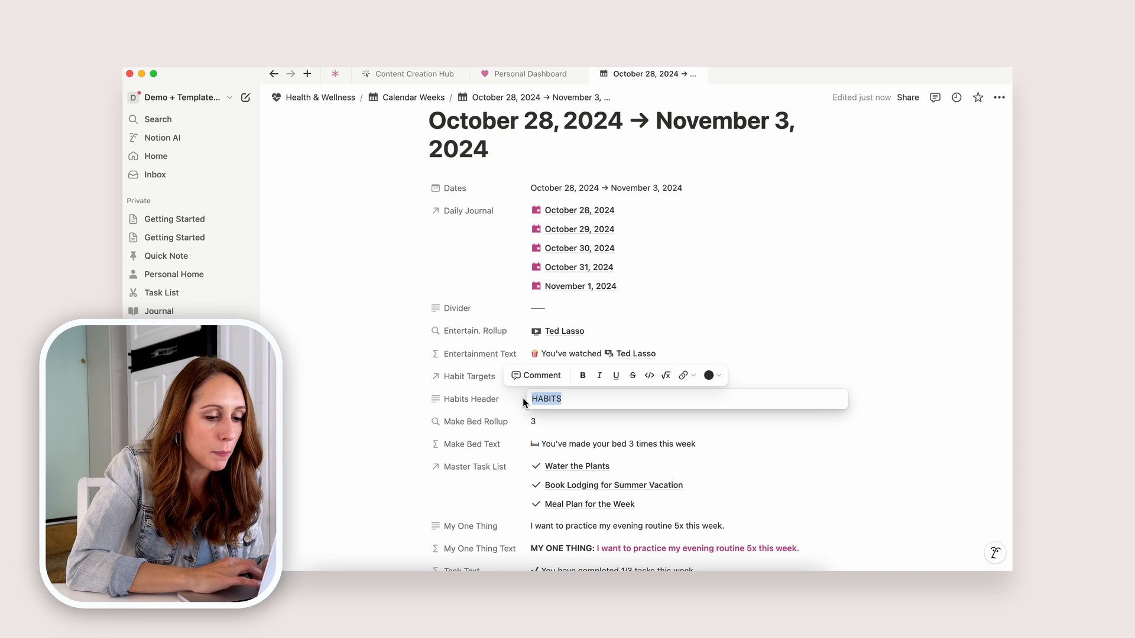
click(710, 375)
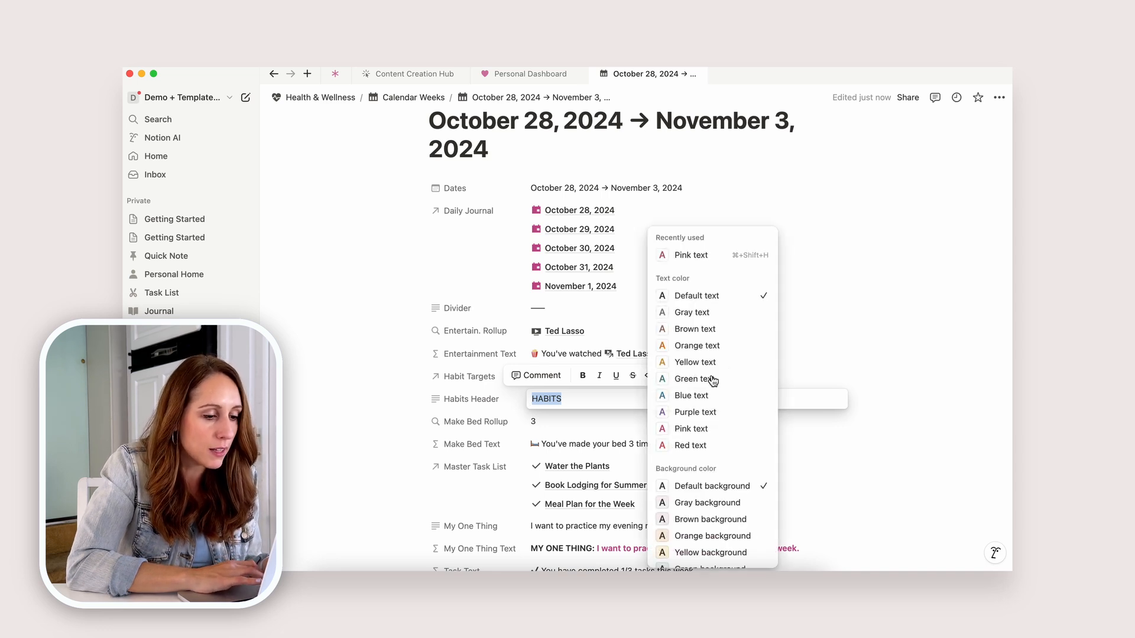
click(679, 429)
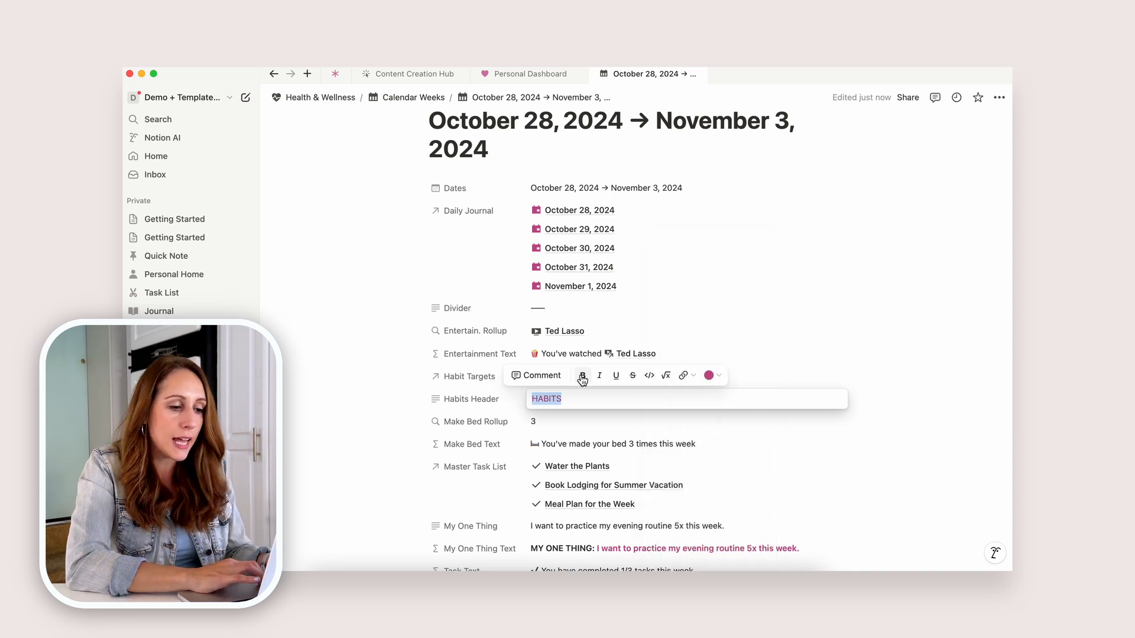
click(580, 381)
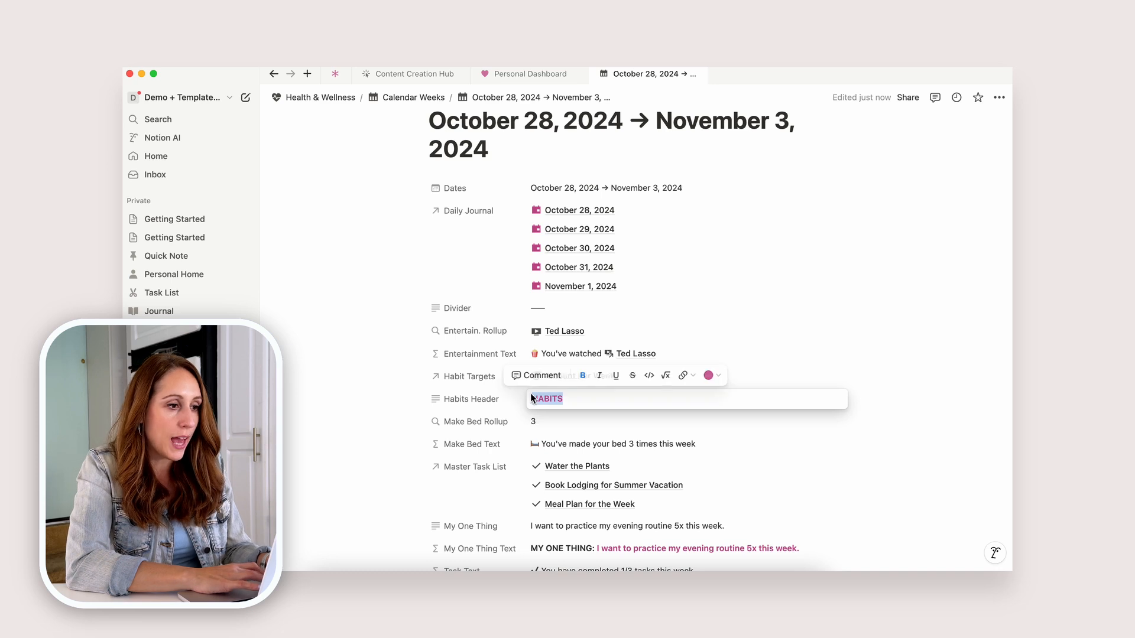
- Edit the Add Calendar Week template from the Personal Dashboard so its Habits Header property contains the copied bold pink HABITS text
click(531, 77)
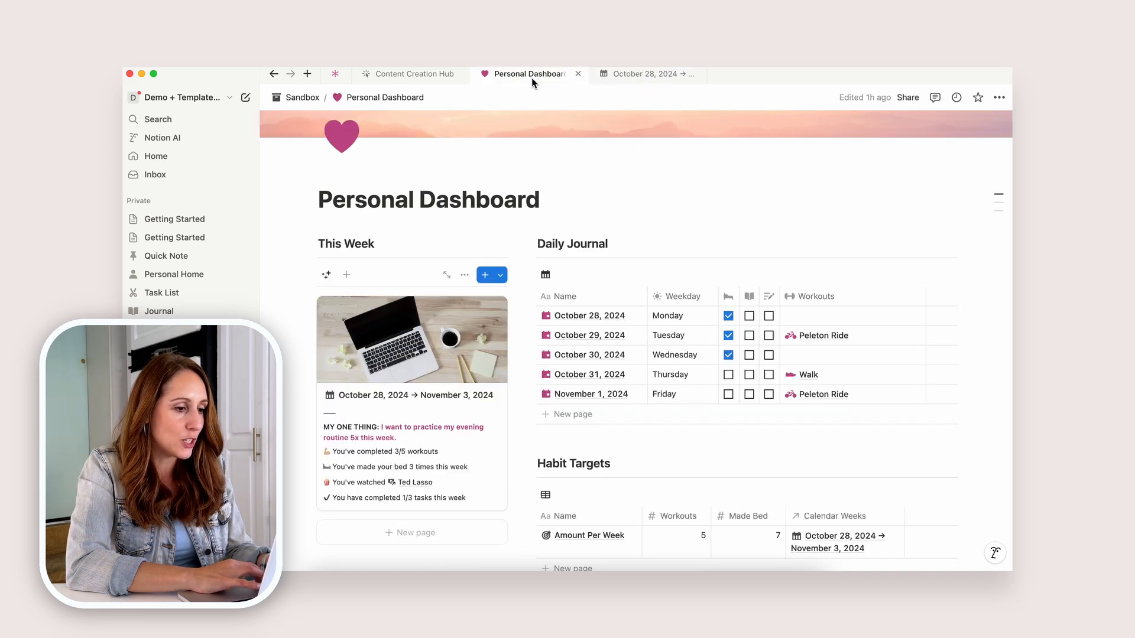
click(501, 275)
click(589, 319)
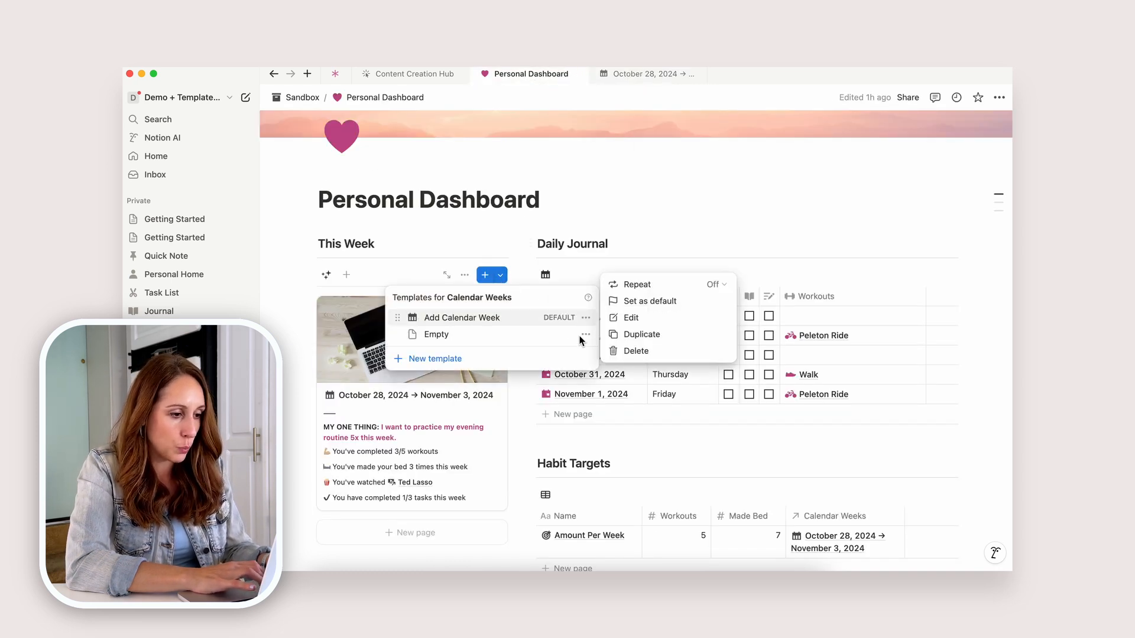
click(635, 323)
scroll(463, 385, down, 10)
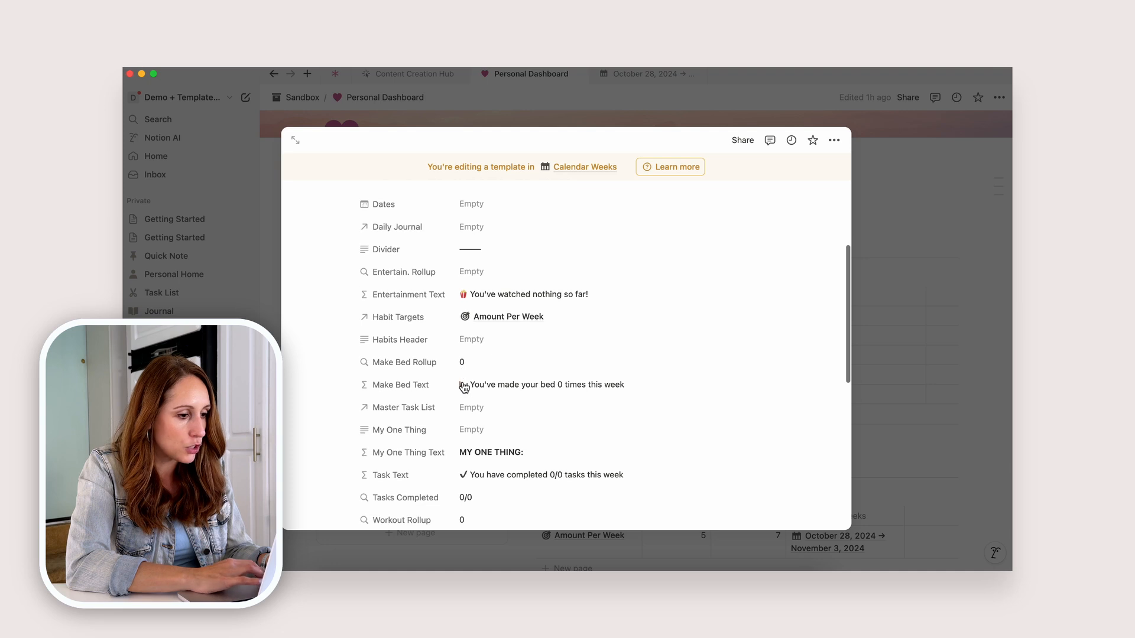
scroll(464, 400, up, 2)
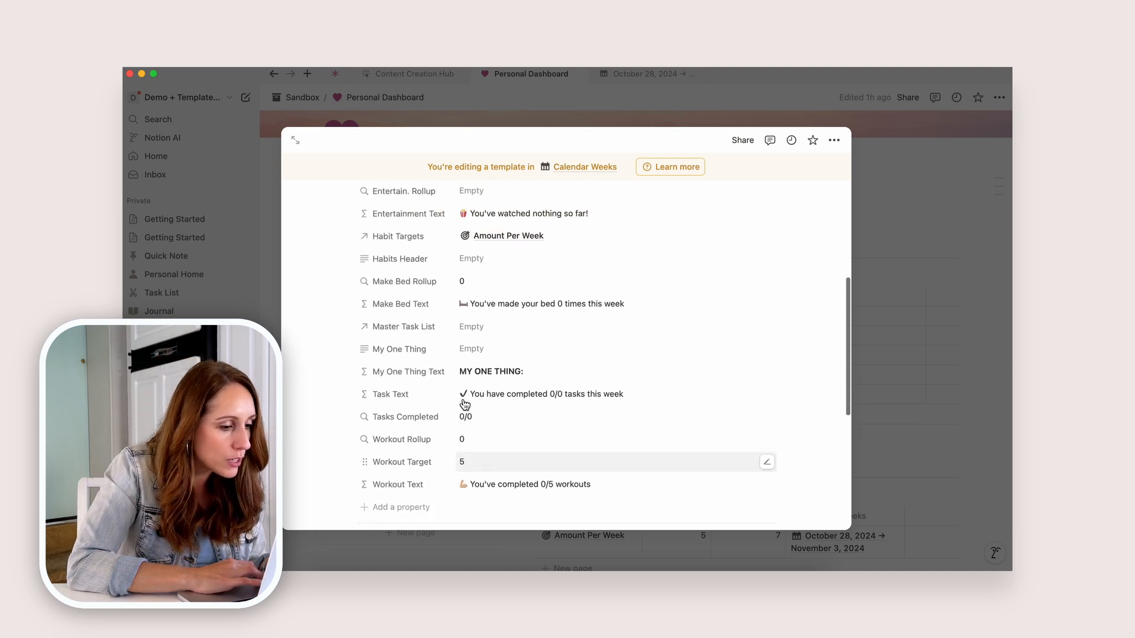
scroll(467, 375, up, 1)
click(471, 282)
key(super+v)
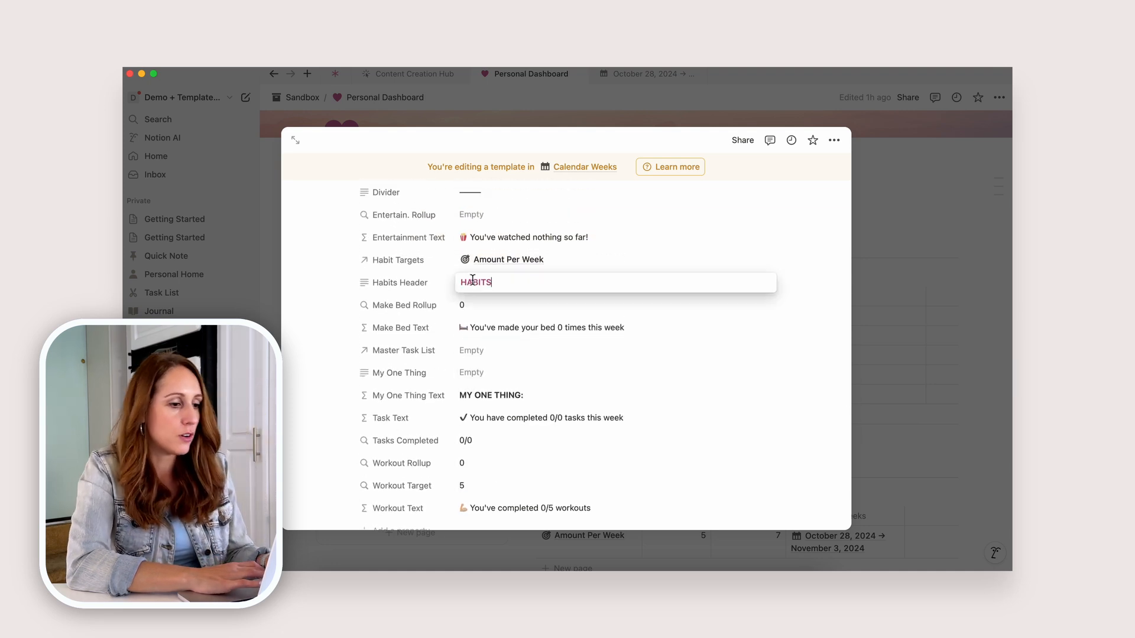
click(752, 225)
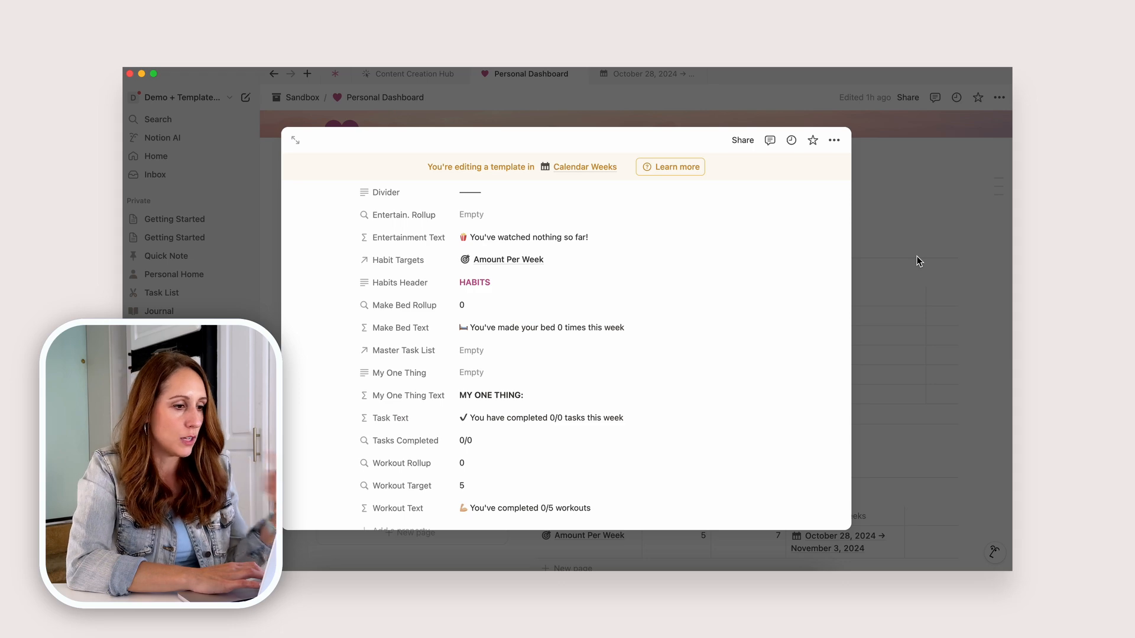
click(917, 256)
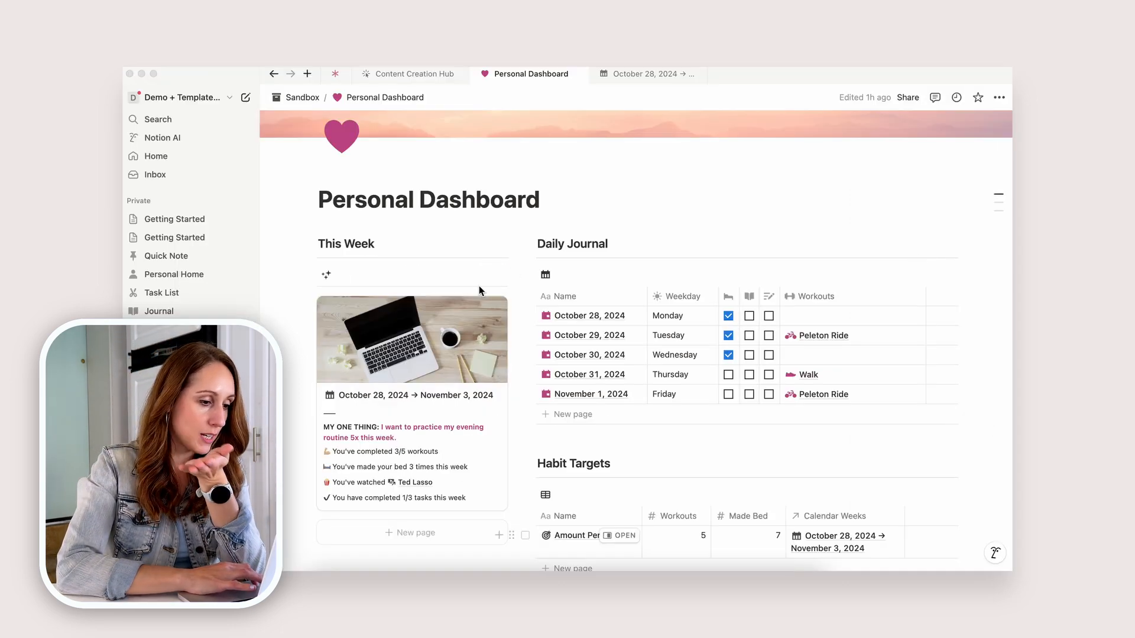
- Show Habits Header in the This Week gallery directly below My One Thing Text, and move Entertainment Text below Task Text
click(465, 274)
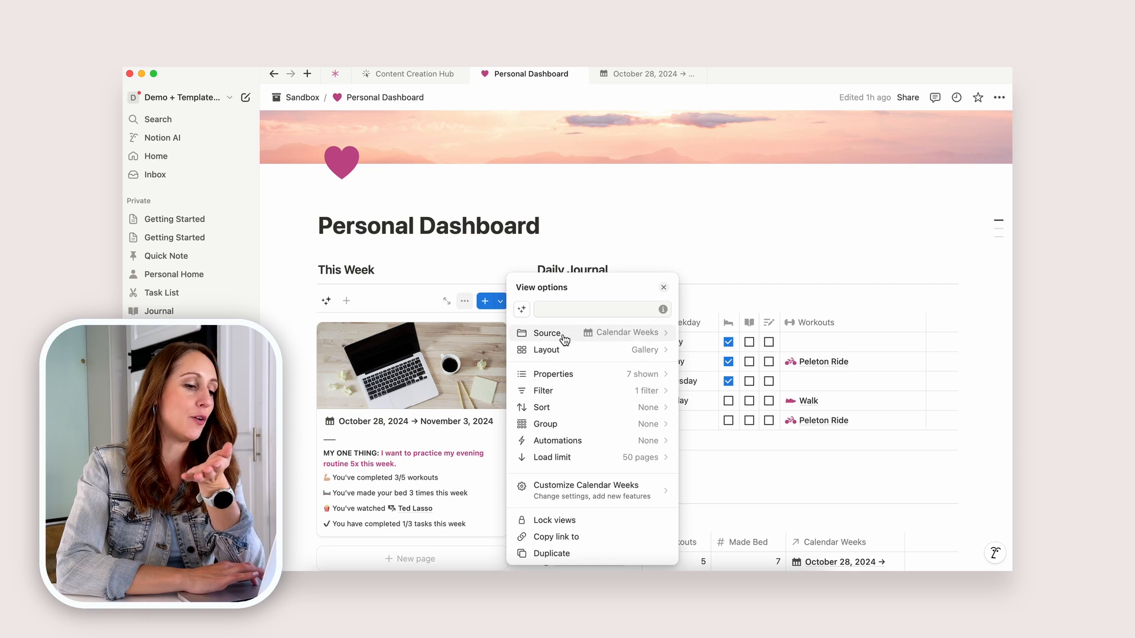
click(584, 374)
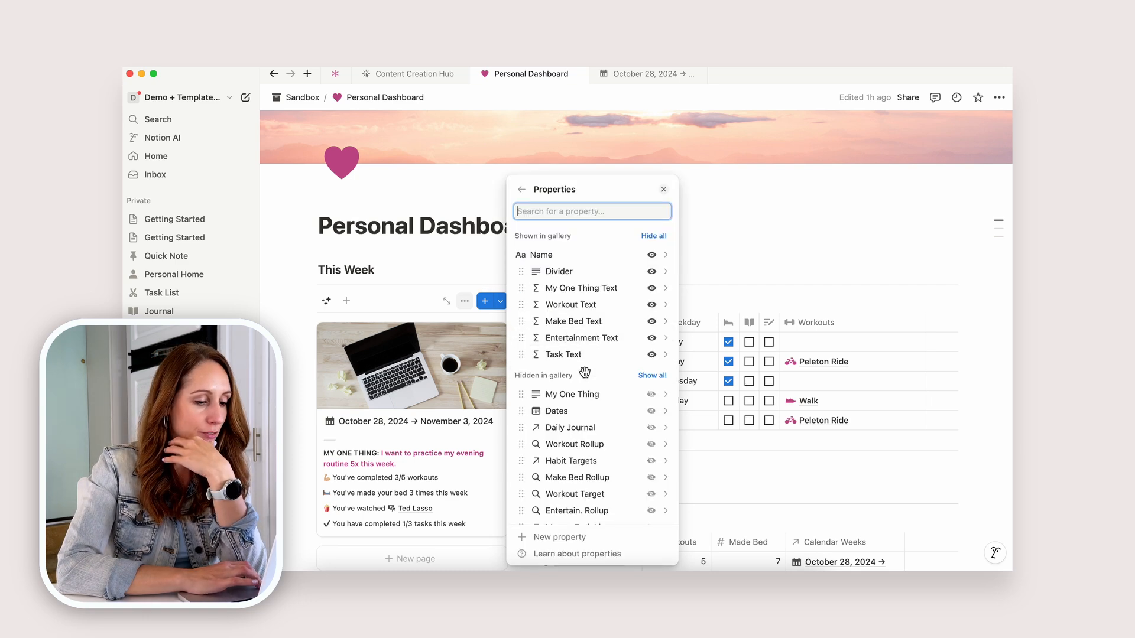
scroll(615, 398, down, 3)
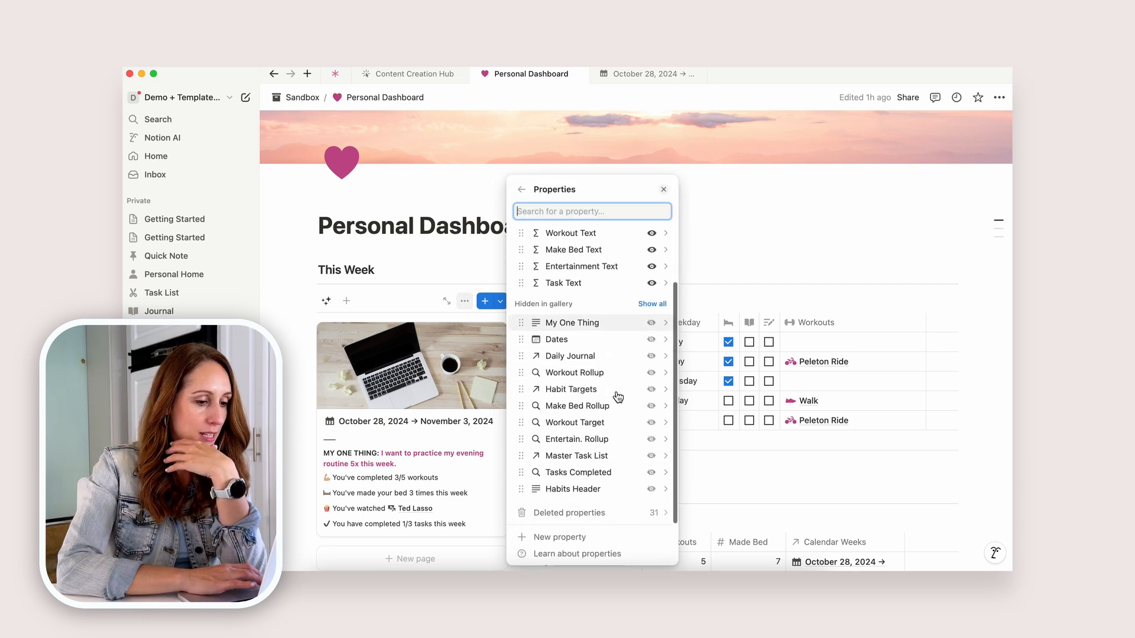
click(650, 489)
scroll(593, 313, up, 3)
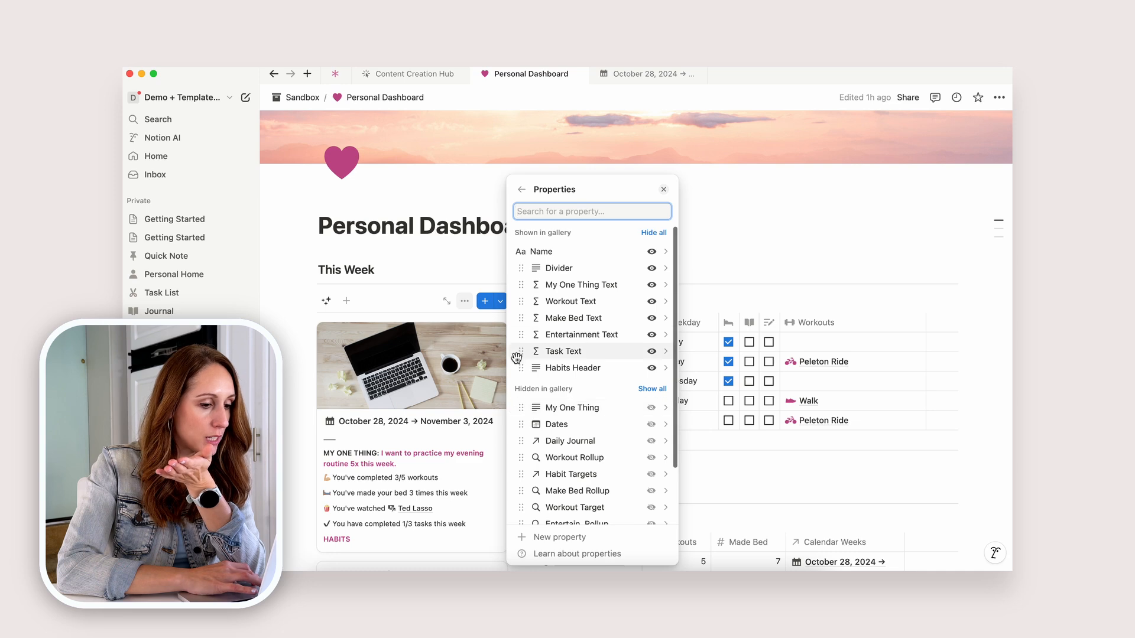
drag(517, 359, 518, 300)
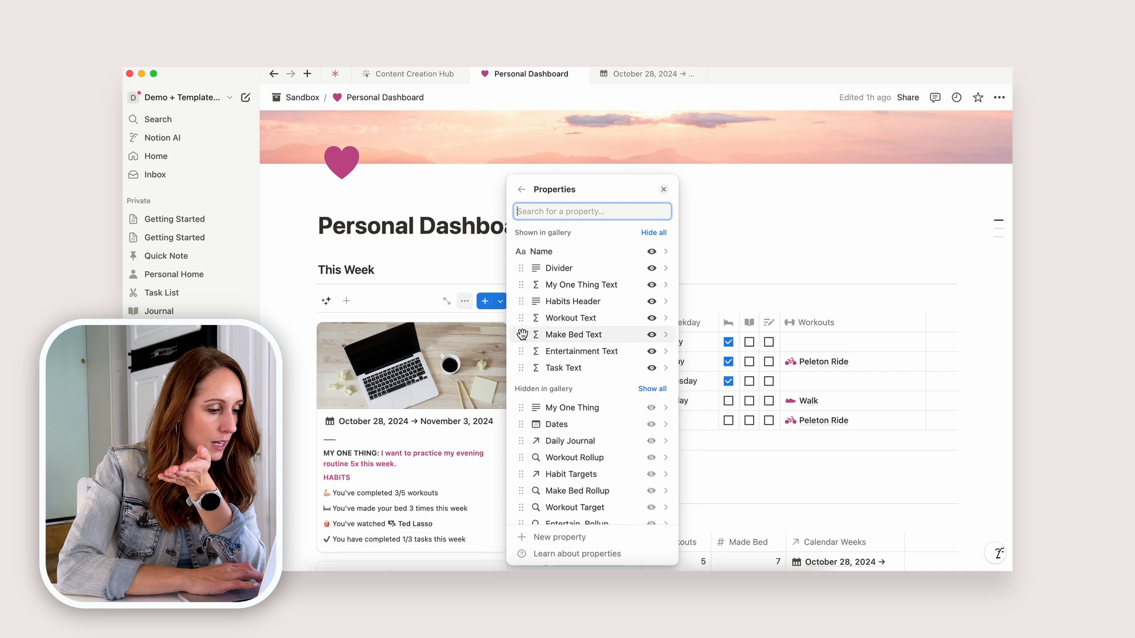
drag(522, 353, 522, 373)
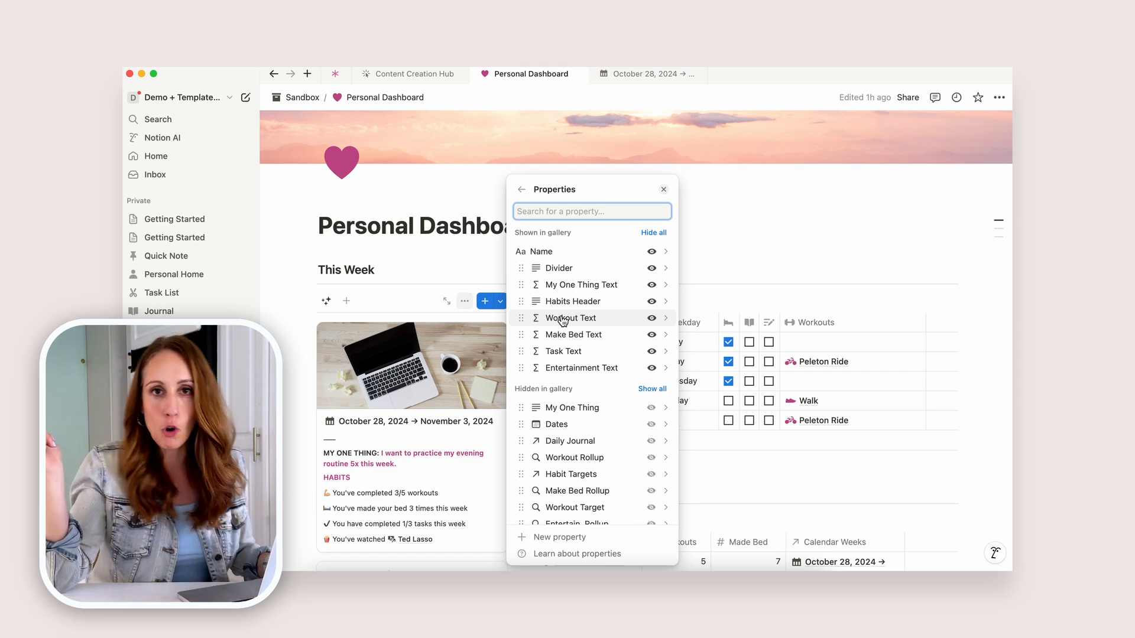
click(764, 217)
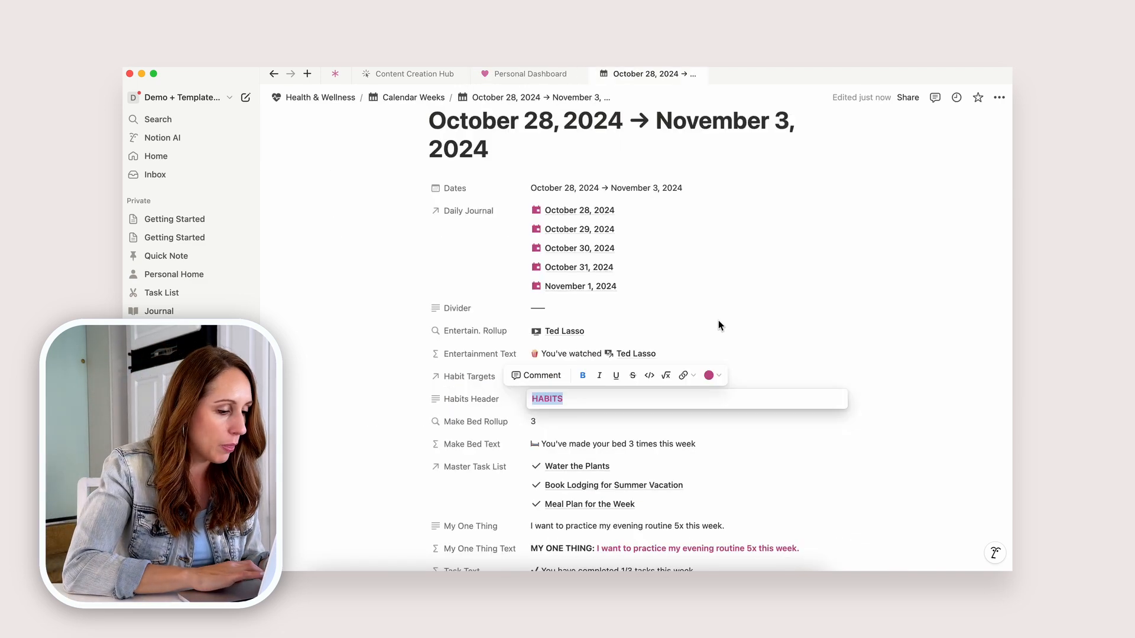
- Duplicate the Habits Header property on the October 28 week page and rename the copy Tasks Header
click(459, 402)
click(482, 491)
click(496, 444)
text(Tasks Head)
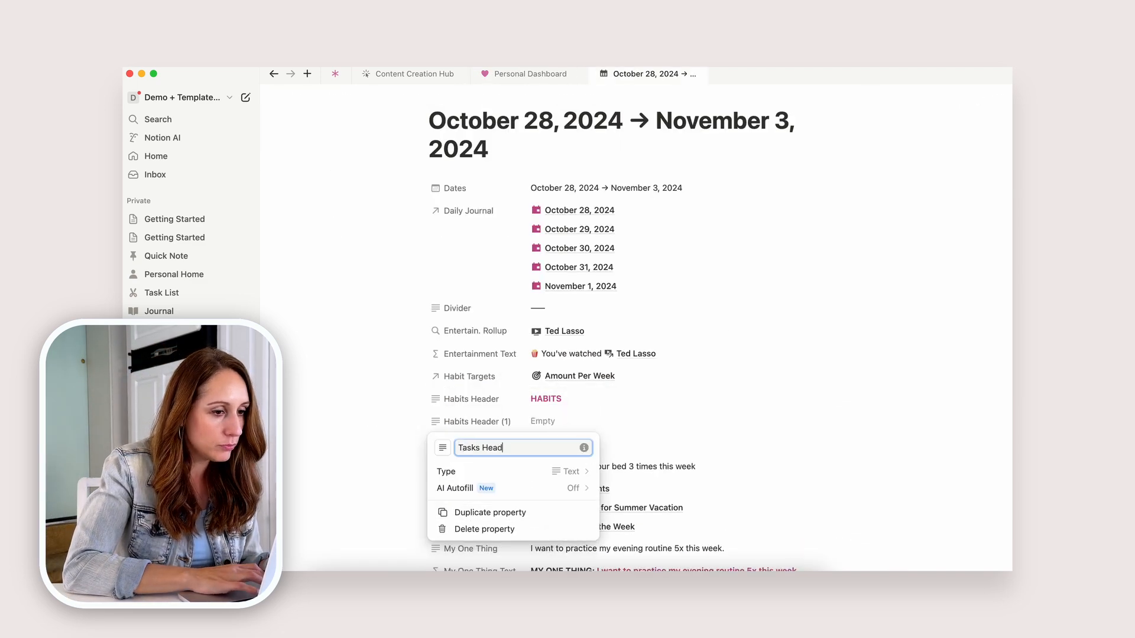
text(er)
- Fill the Tasks Header property with TASKS in bold pink text
click(569, 420)
text(TASKS)
double_click(548, 421)
click(708, 397)
click(697, 428)
- Duplicate the Tasks Header property and rename the copy Entertainment Header
click(473, 422)
click(480, 353)
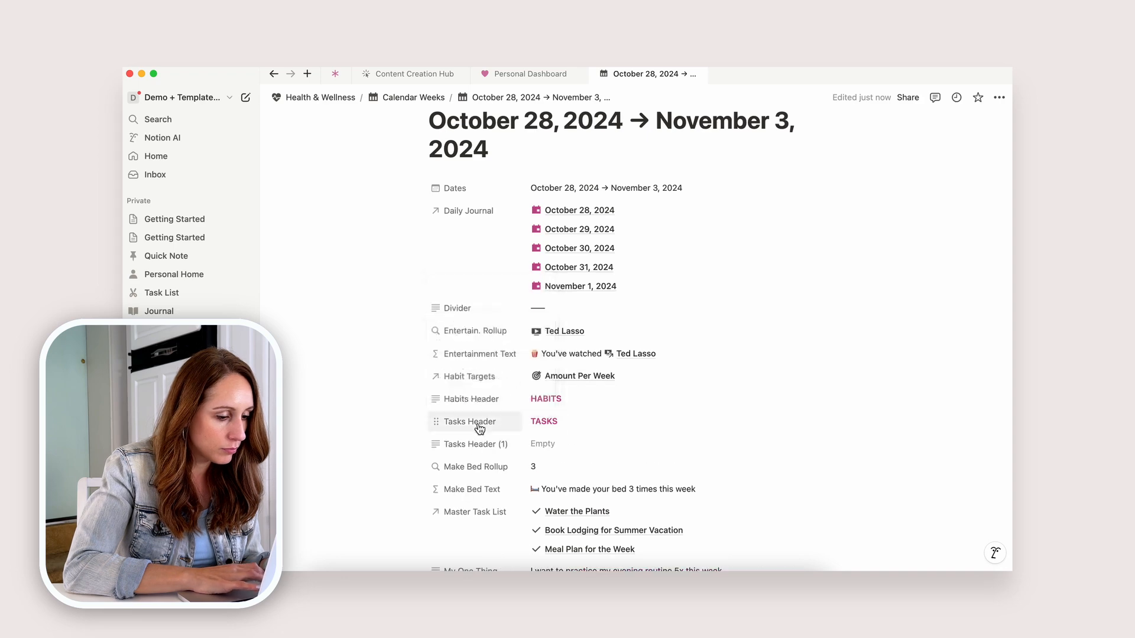
click(480, 443)
text(Entertainment Header)
- Fill the Entertainment Header property with ENTERTAINMENT in bold pink text
click(583, 442)
text(ENTERTAINMENT)
double_click(595, 443)
key(super+b)
click(707, 420)
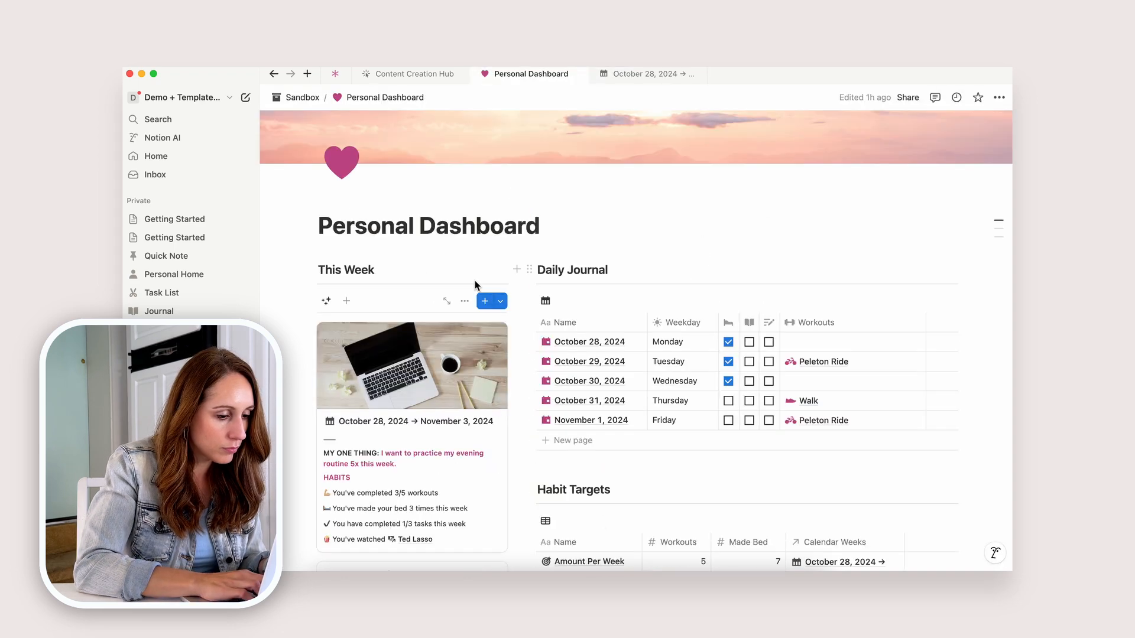
- In the dashboard's This Week gallery, place Tasks Header directly above Task Text and Entertainment Header directly above Entertainment Text
scroll(474, 280, up, 2)
click(465, 327)
click(667, 372)
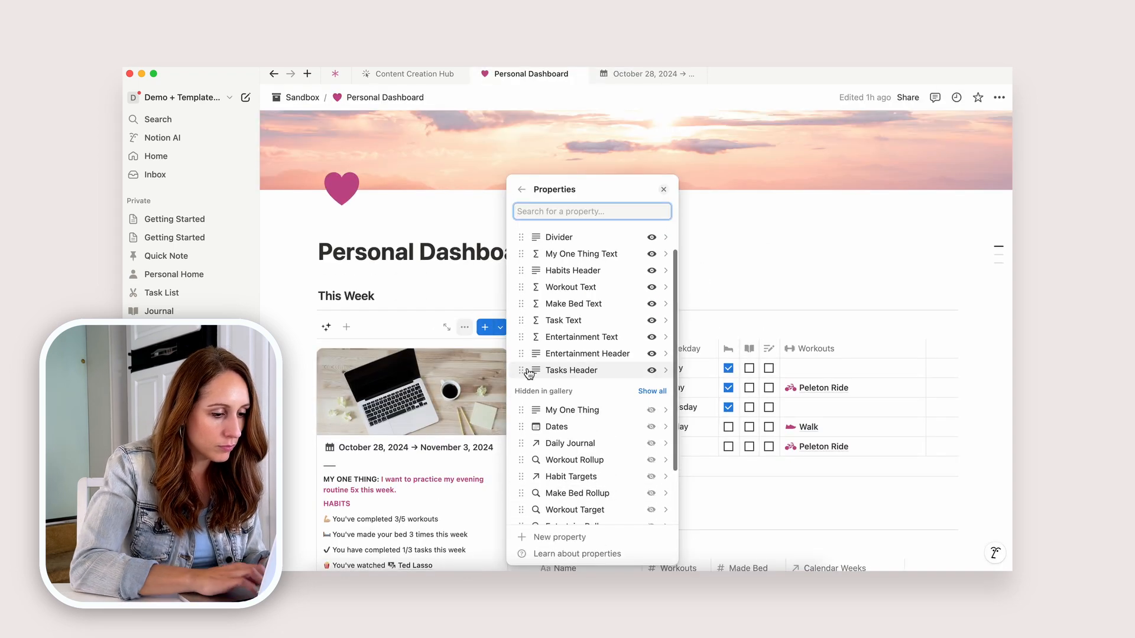
drag(521, 371, 522, 320)
drag(522, 370, 521, 354)
click(724, 243)
scroll(726, 245, down, 3)
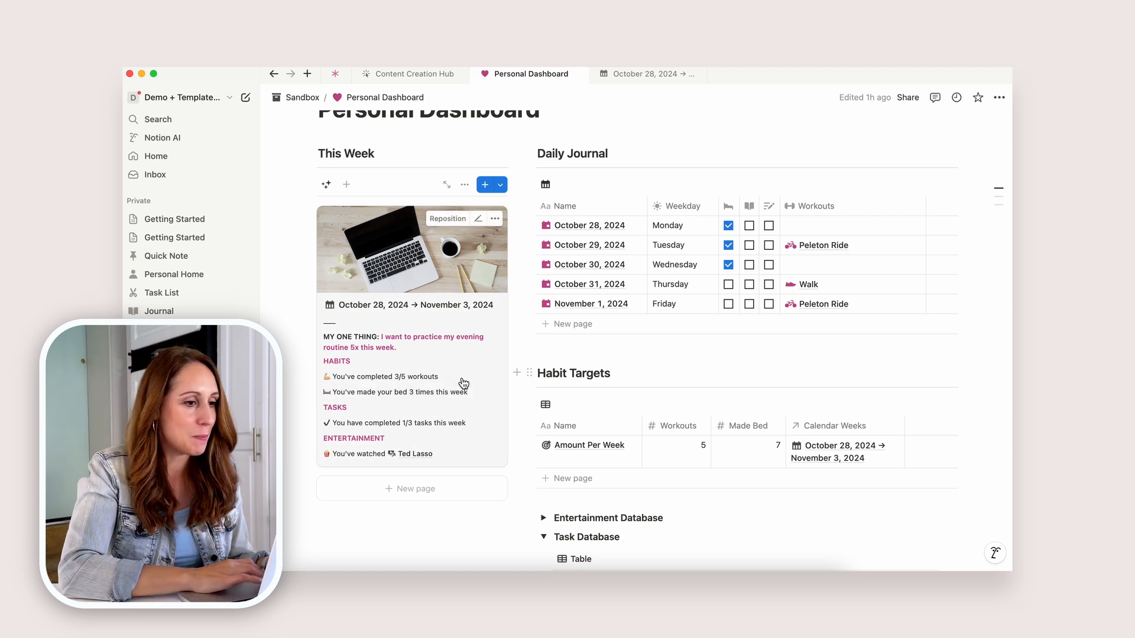
- Add a formula property named Spacer 1 to the October 28 to November 3 week page
mouse_move(642, 73)
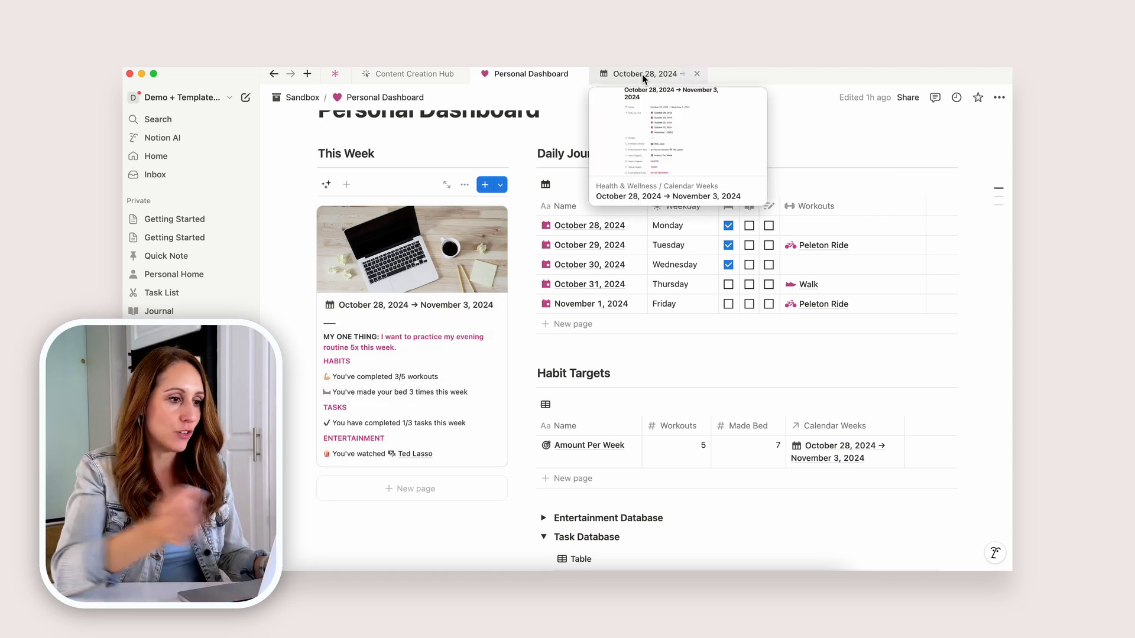
click(642, 74)
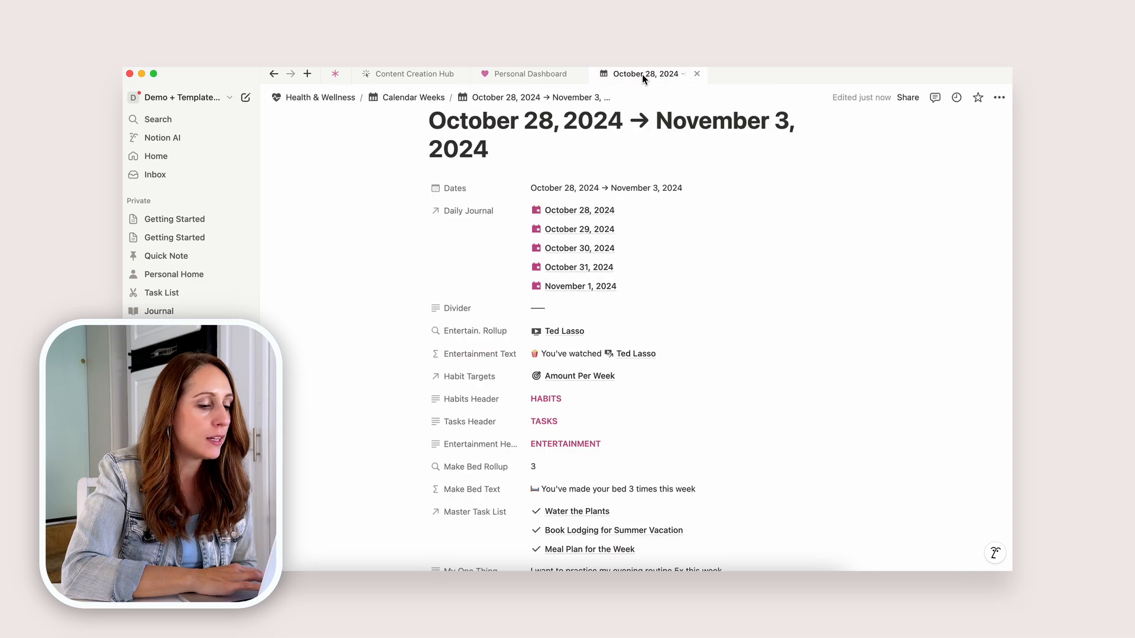
scroll(597, 239, down, 10)
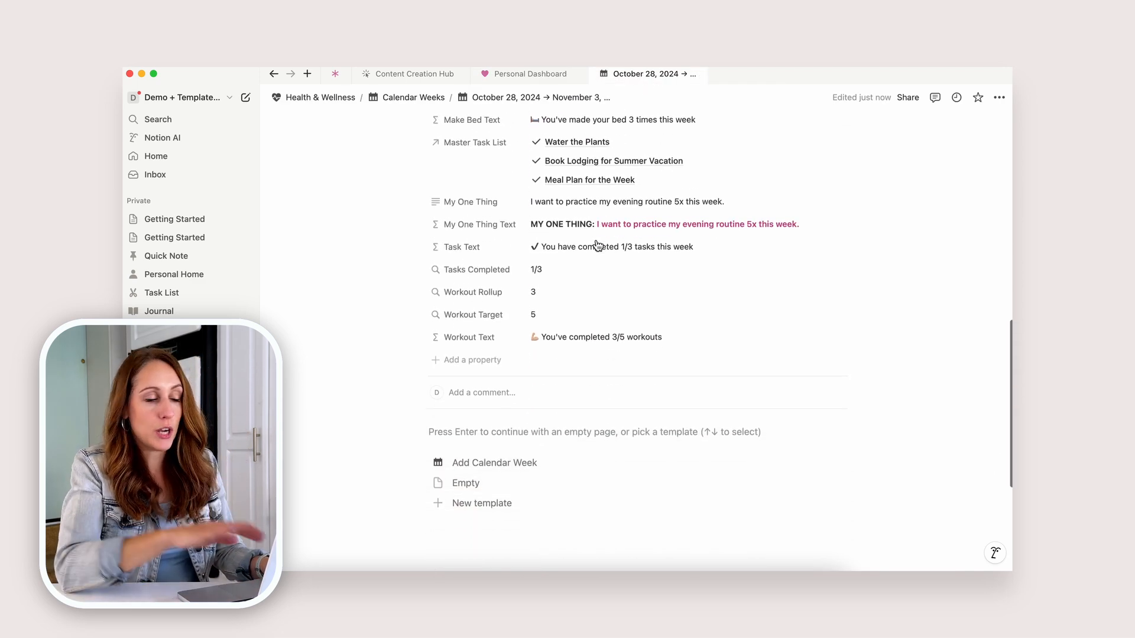
click(478, 361)
click(478, 325)
text(Spacer 1)
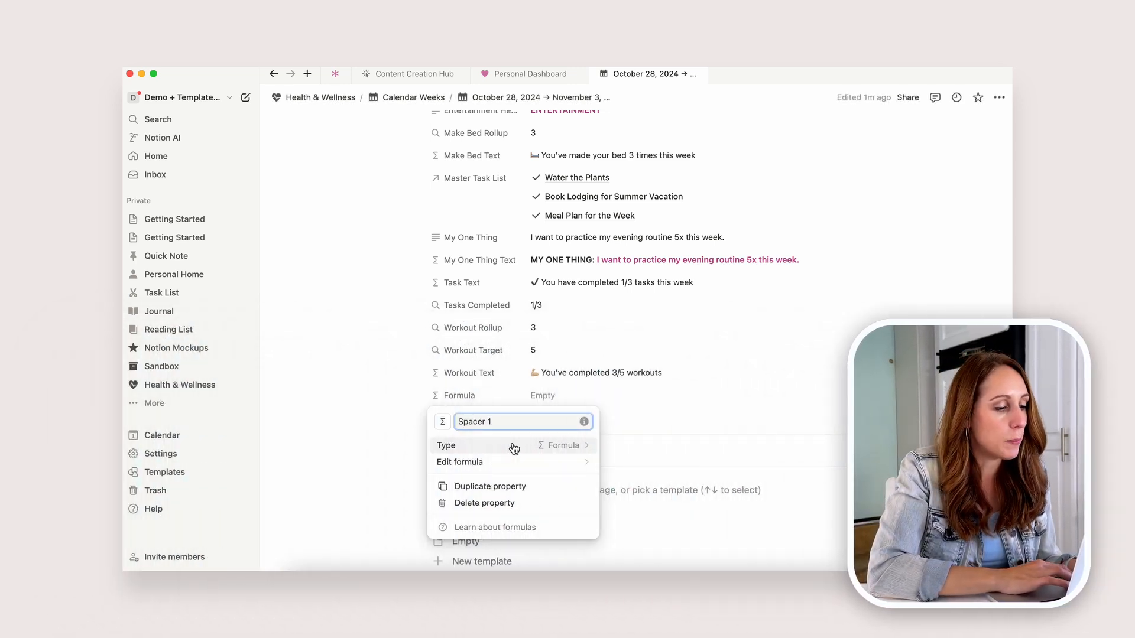
- Set the Spacer 1 formula to a single space in quotation marks (" ") and save it
click(517, 461)
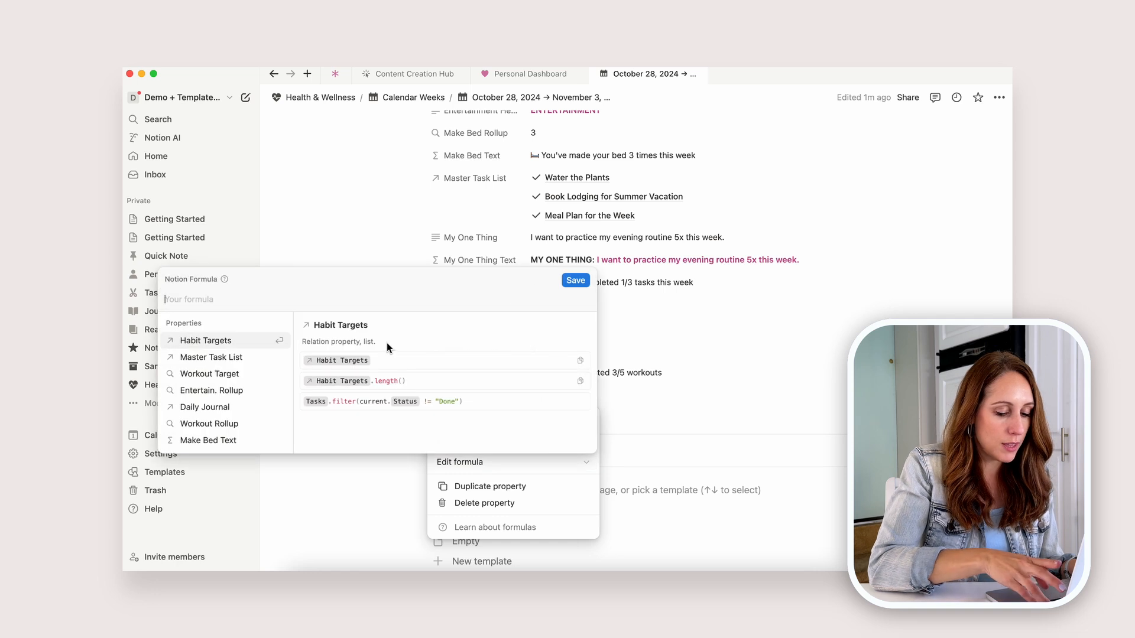
text(" )
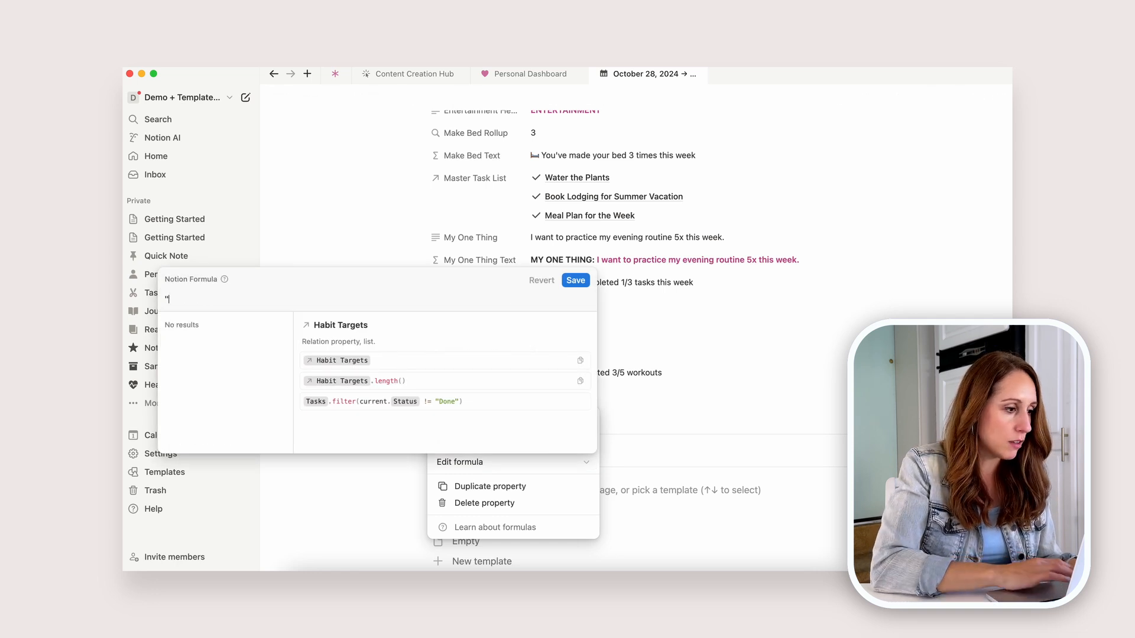
text(")
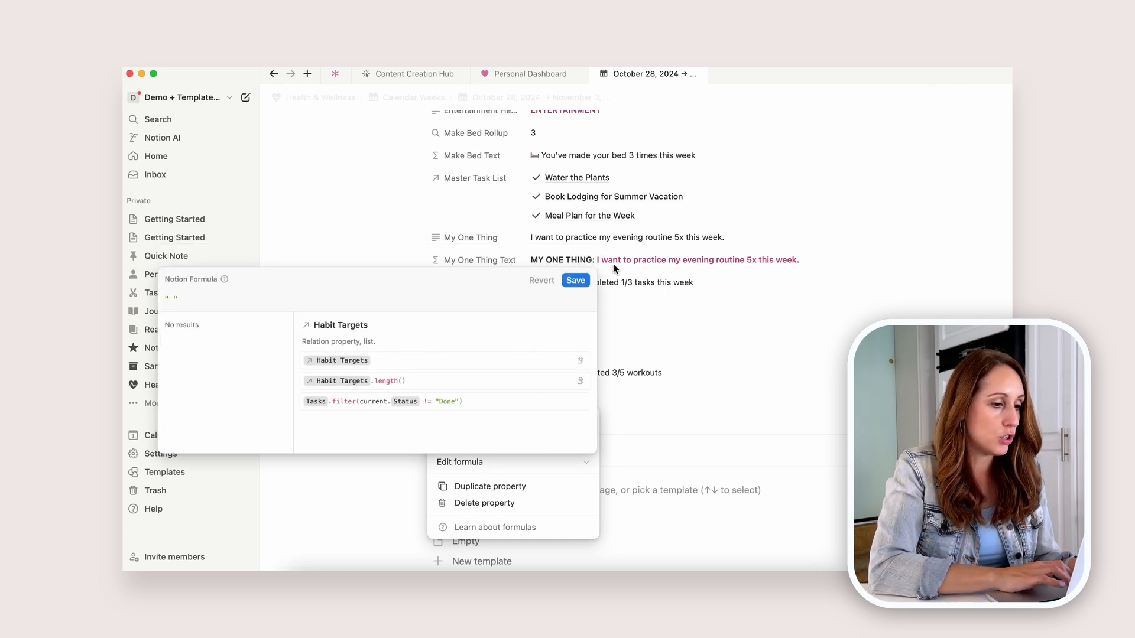
click(575, 280)
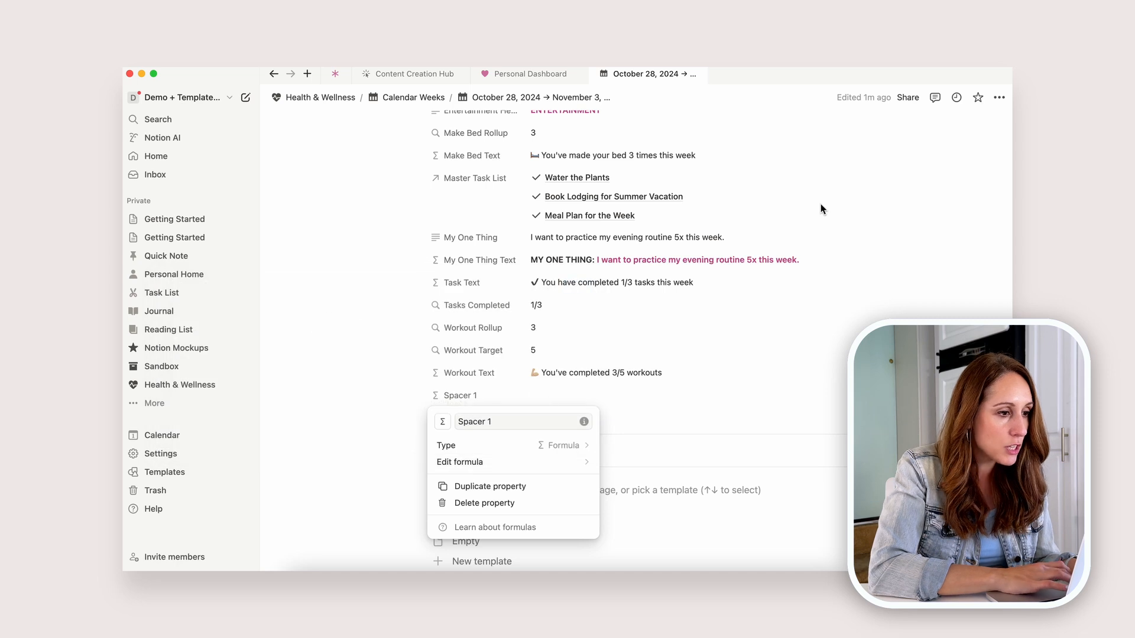
click(835, 207)
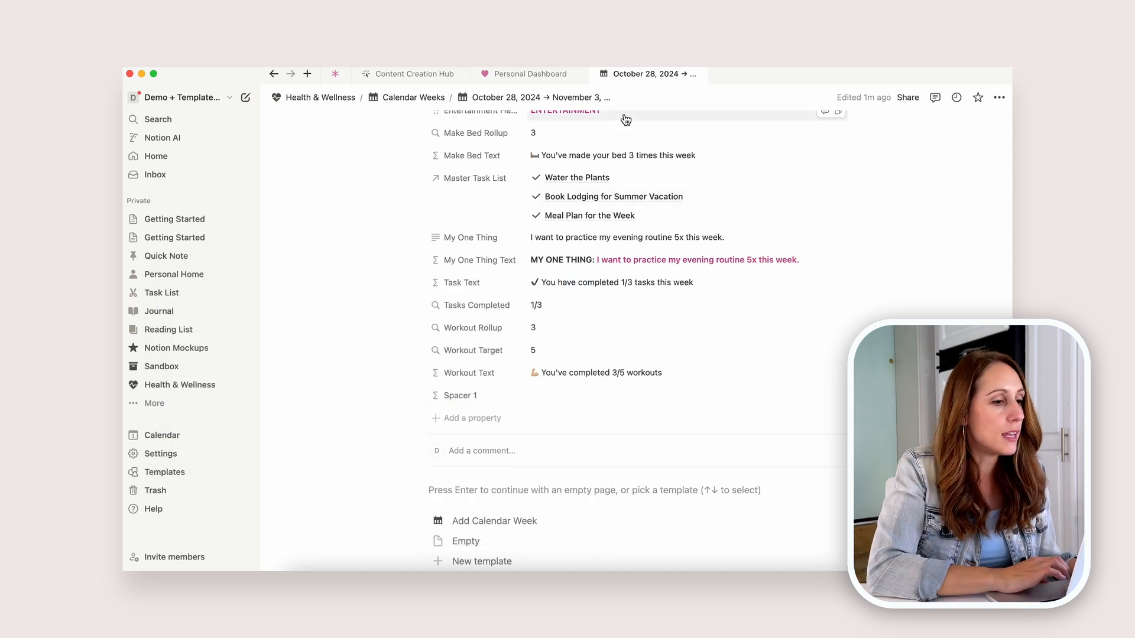
- In the dashboard's This Week gallery, place Spacer 1 between My One Thing Text and Habits Header
click(526, 78)
click(463, 211)
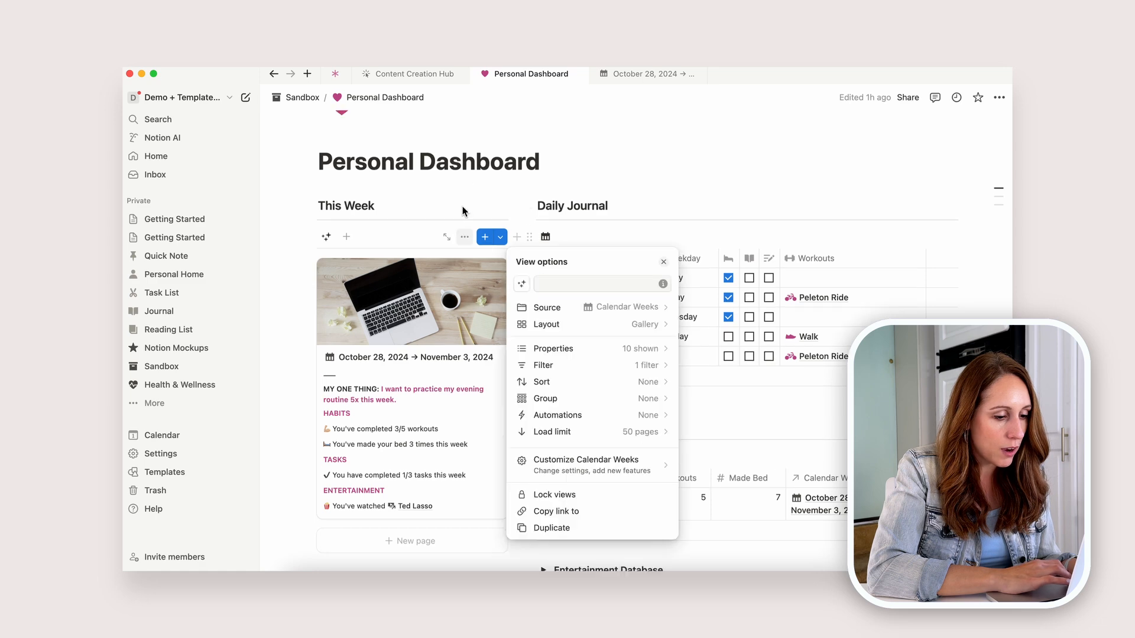
click(554, 349)
scroll(650, 490, down, 4)
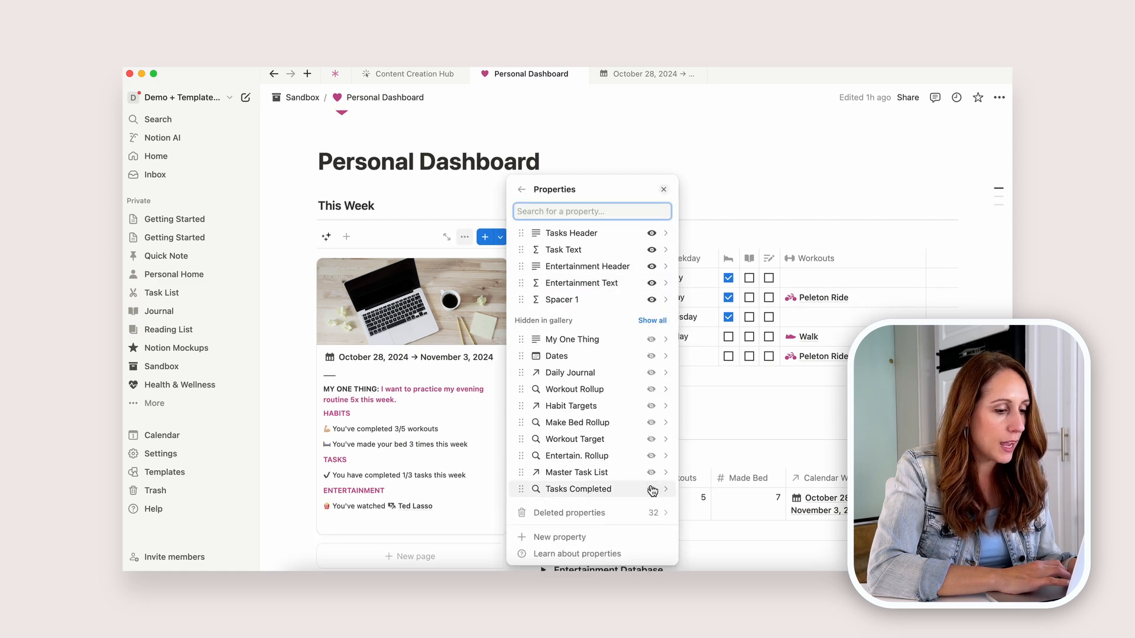
scroll(591, 355, up, 5)
drag(520, 403, 520, 287)
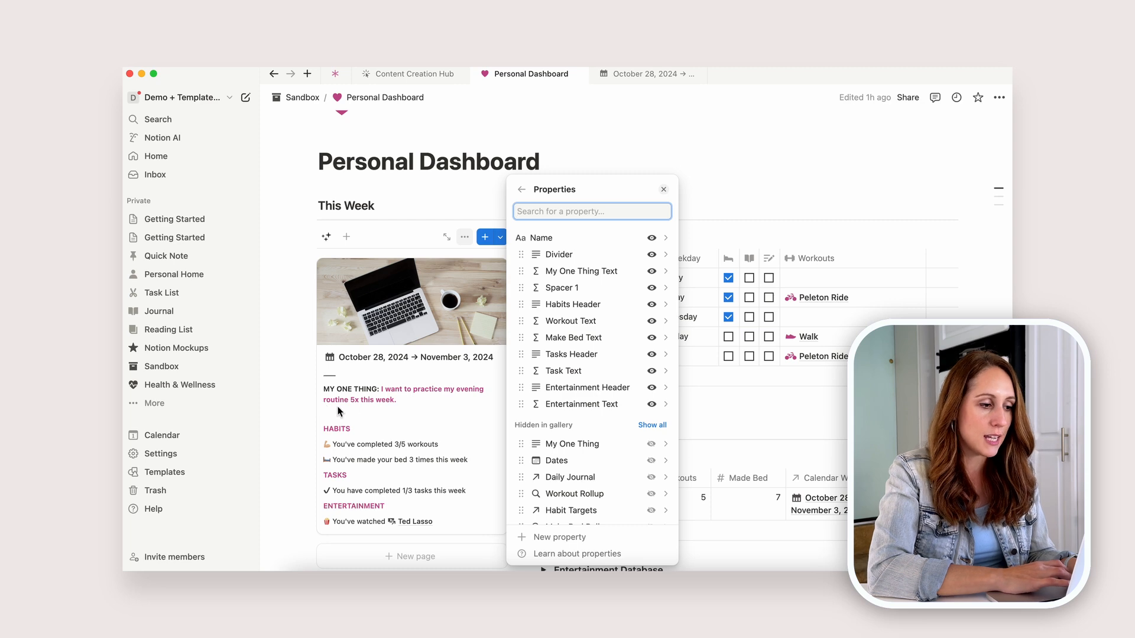
- Duplicate the Spacer 1 property on the October 28 to November 3 week page and name the copy Spacer 2
click(612, 75)
click(464, 395)
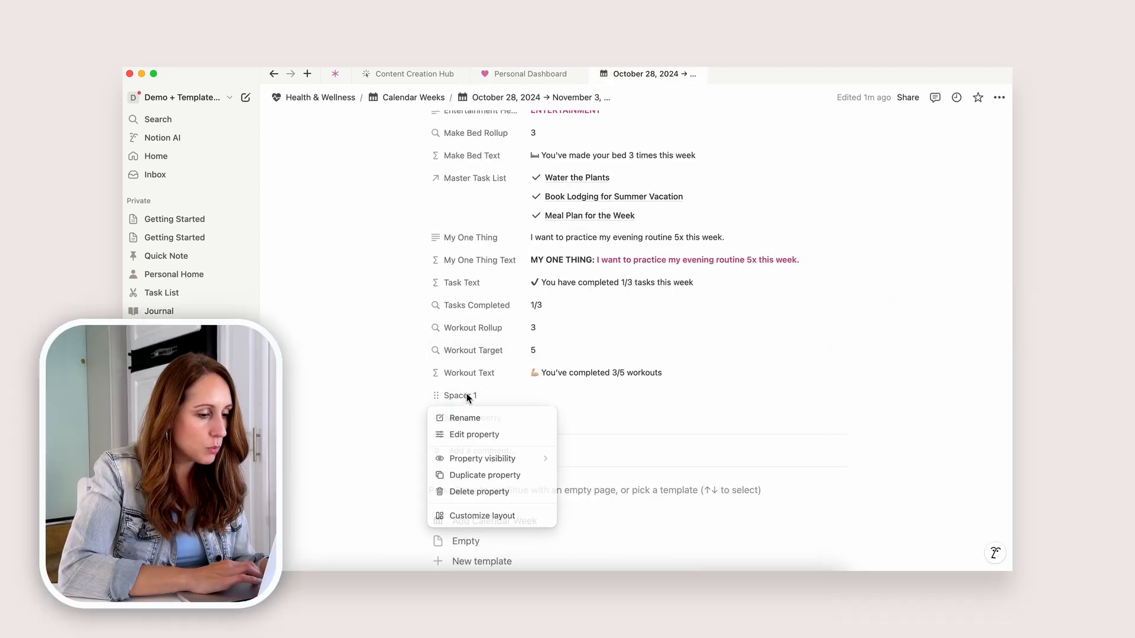
mouse_move(471, 463)
key(Escape)
click(464, 395)
click(485, 476)
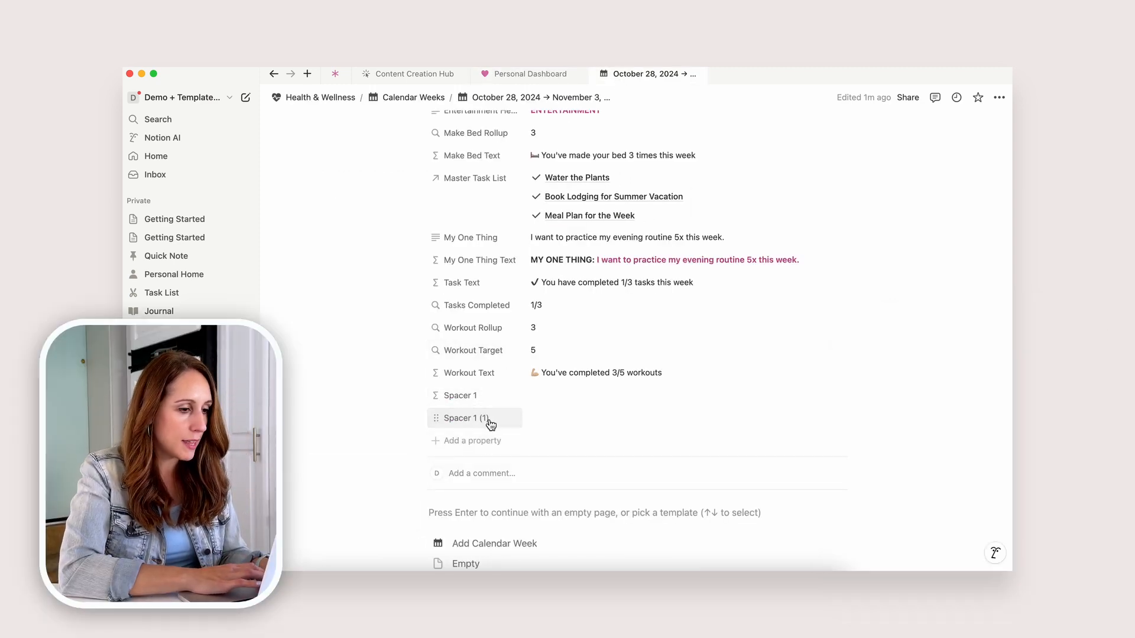
text(Spacer 2)
key(Return)
click(499, 443)
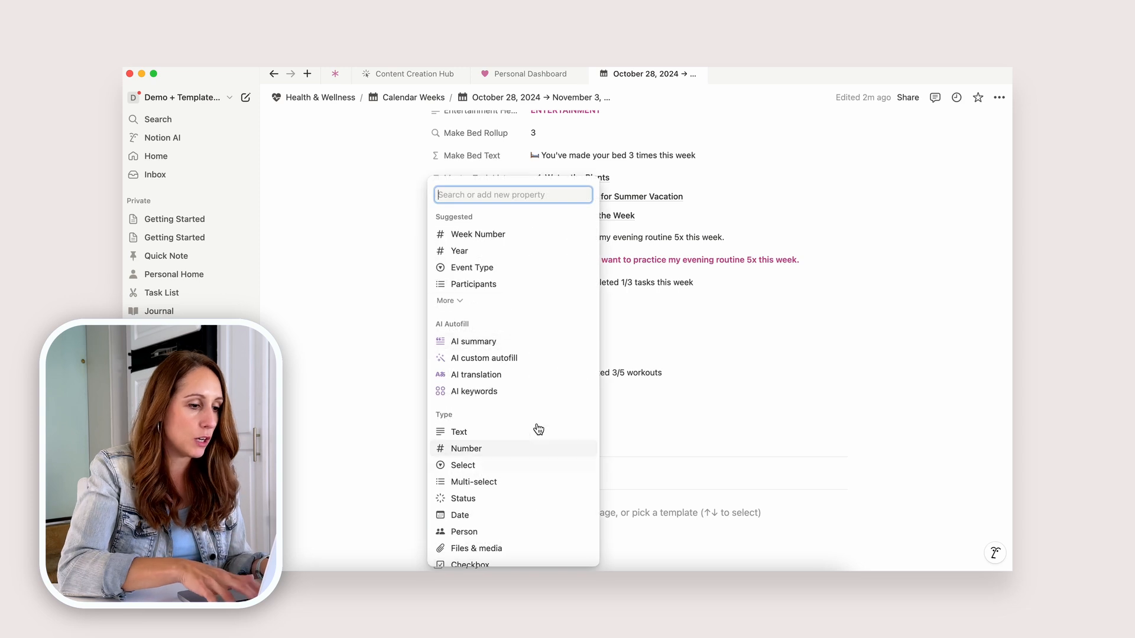
key(Escape)
- Duplicate the Spacer 2 property and name the copy Spacer 3
click(461, 418)
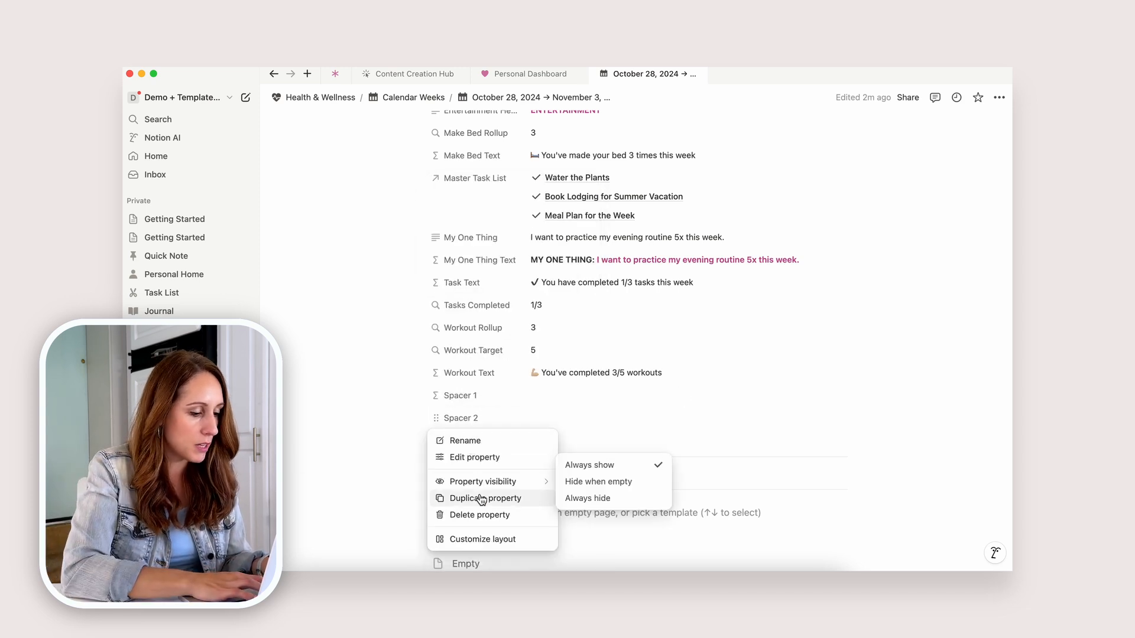
click(475, 498)
text(Spacer )
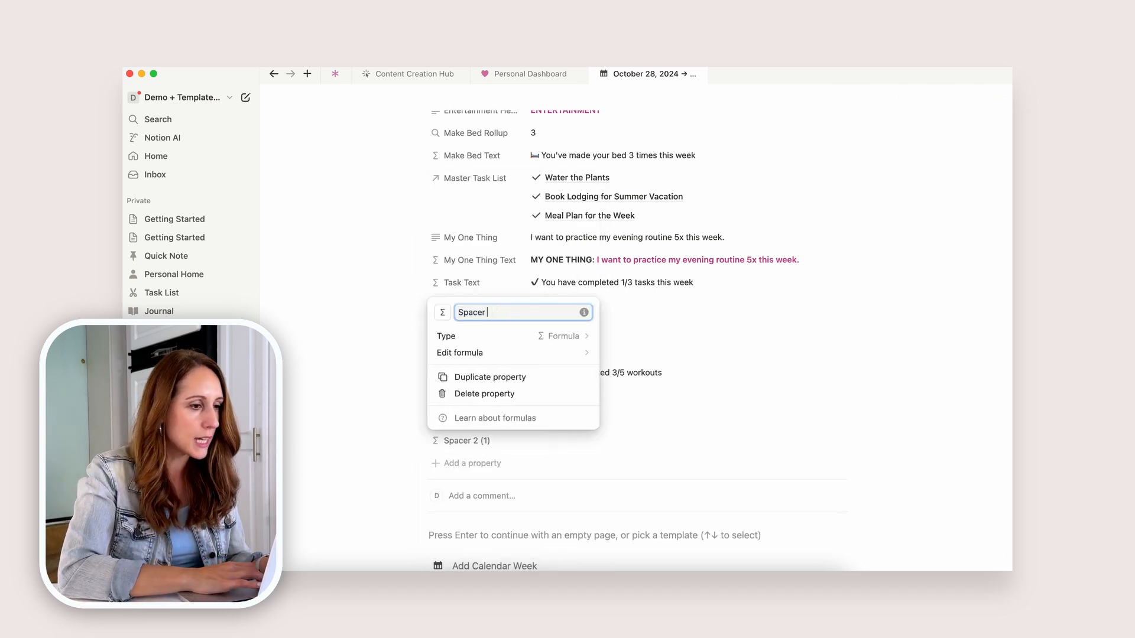
text(3)
key(Return)
- Show Spacer 2 and Spacer 3 in the dashboard's This Week gallery, one directly above Tasks Header and the other directly above Entertainment Header
click(504, 72)
scroll(573, 441, down, 5)
click(651, 489)
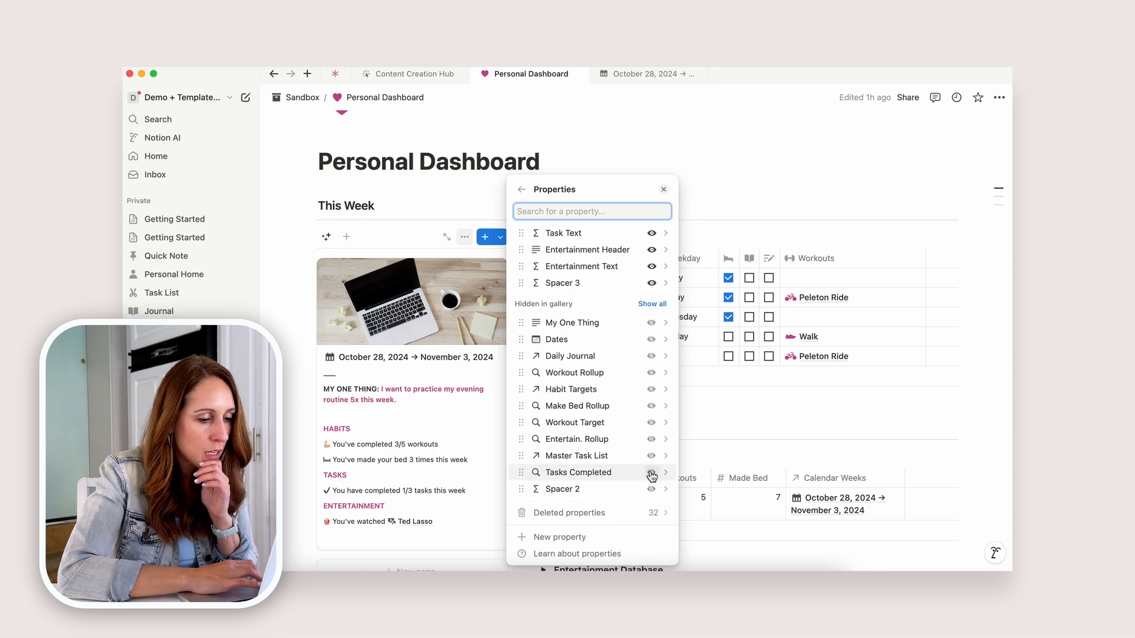
click(651, 475)
scroll(644, 461, up, 3)
scroll(591, 467, down, 4)
click(651, 490)
scroll(645, 493, up, 3)
drag(520, 404, 522, 366)
click(490, 364)
scroll(482, 360, down, 3)
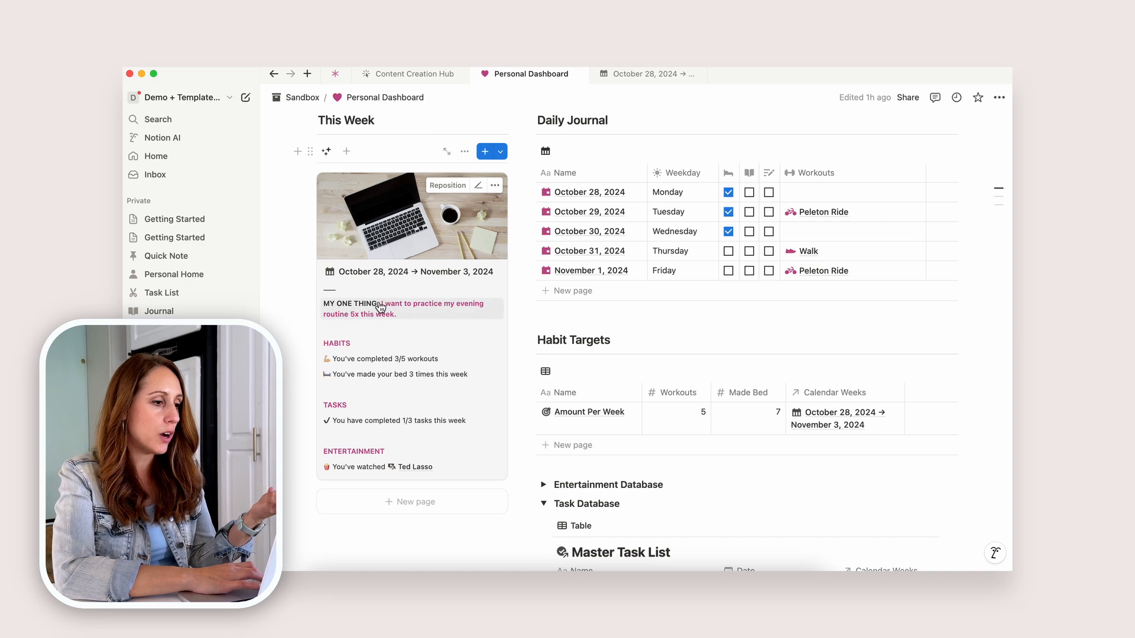
- Compare the This Week card with the one on the KB Creative Media dashboard, and review the property list on the week page
click(335, 73)
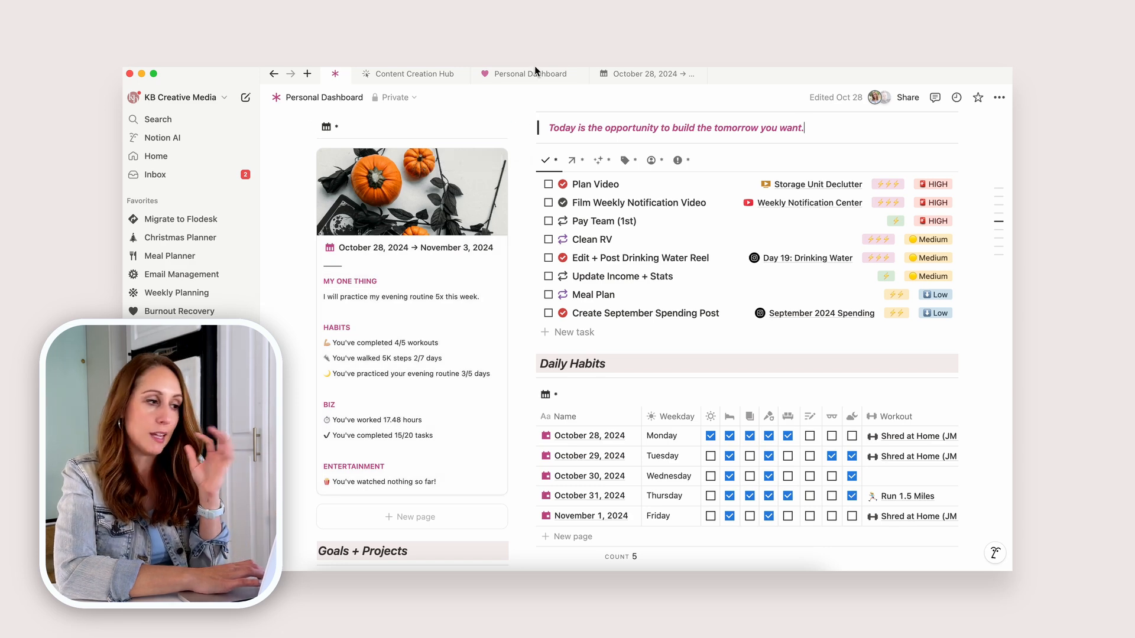
mouse_move(634, 80)
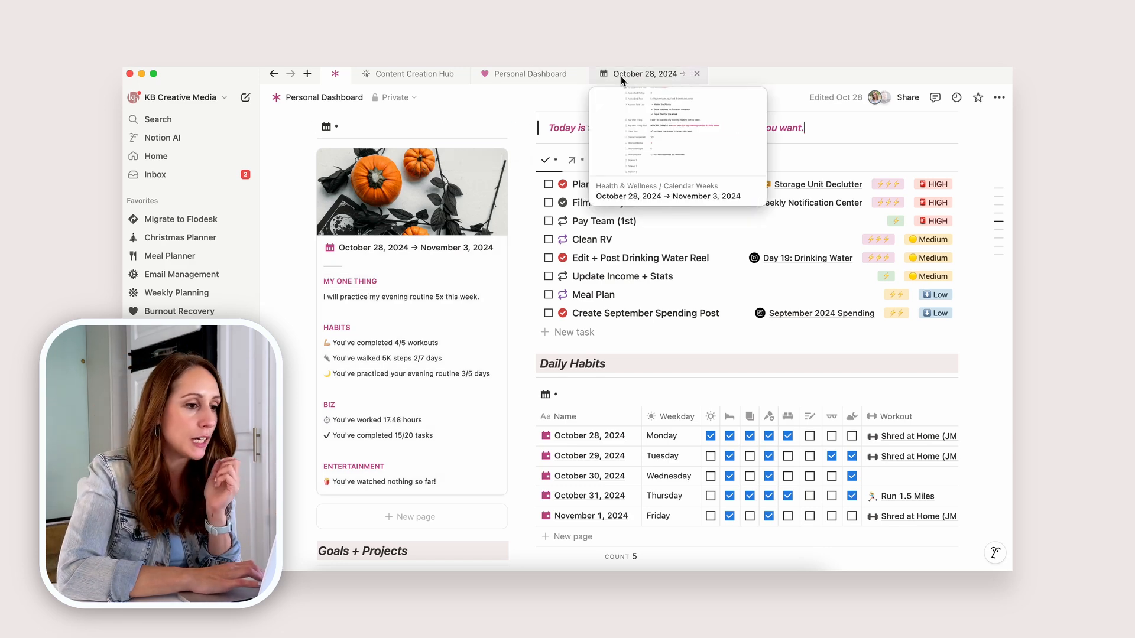
click(620, 76)
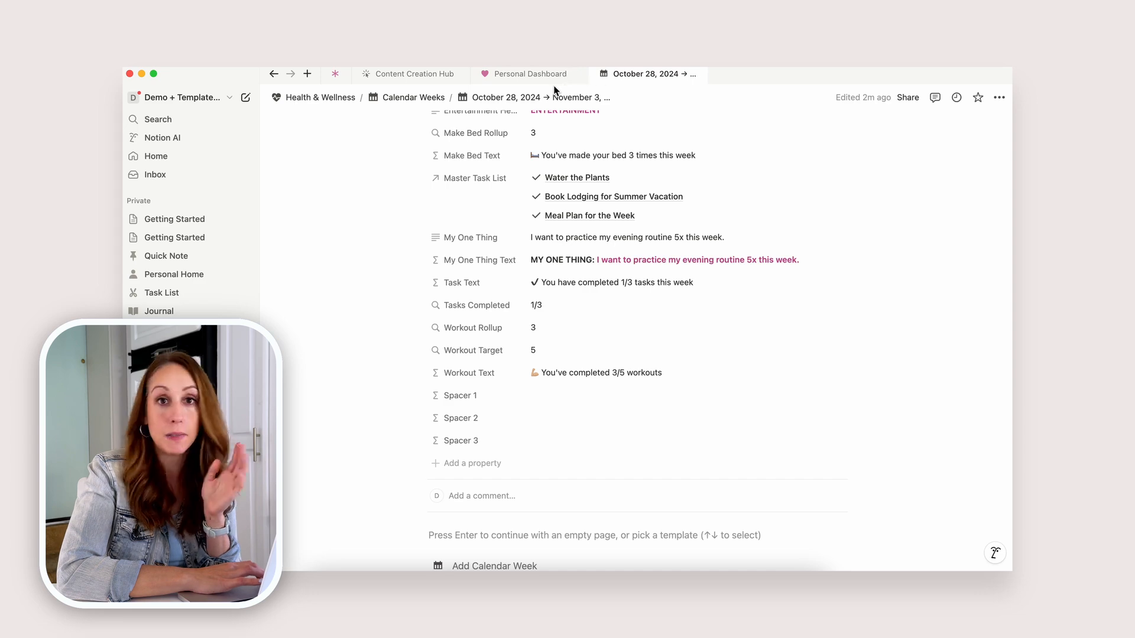
click(531, 75)
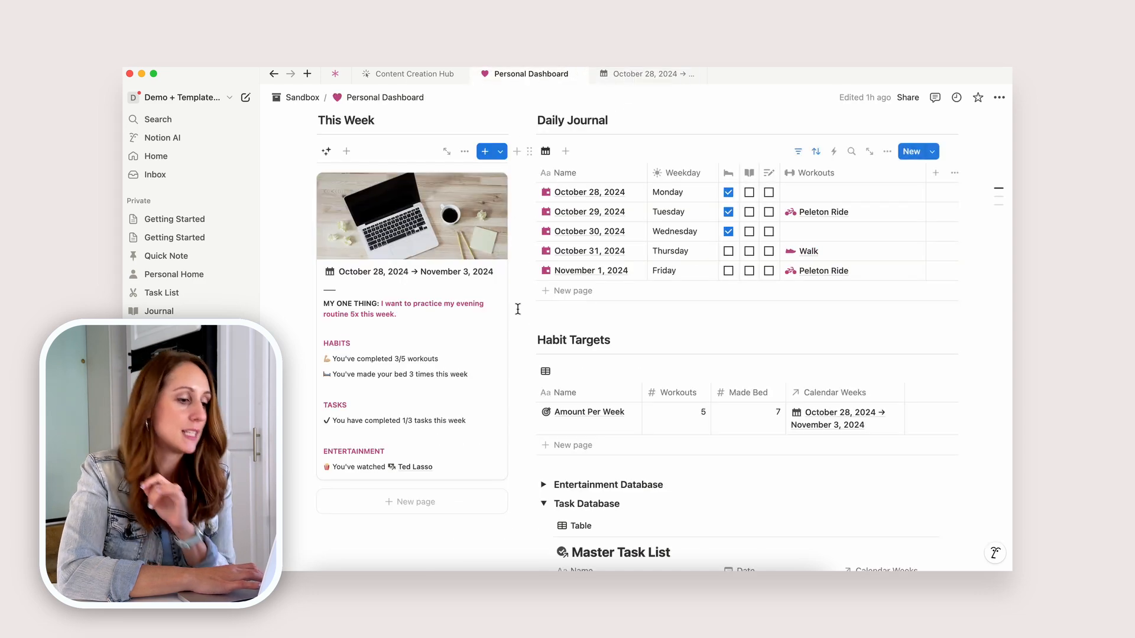
scroll(520, 314, down, 3)
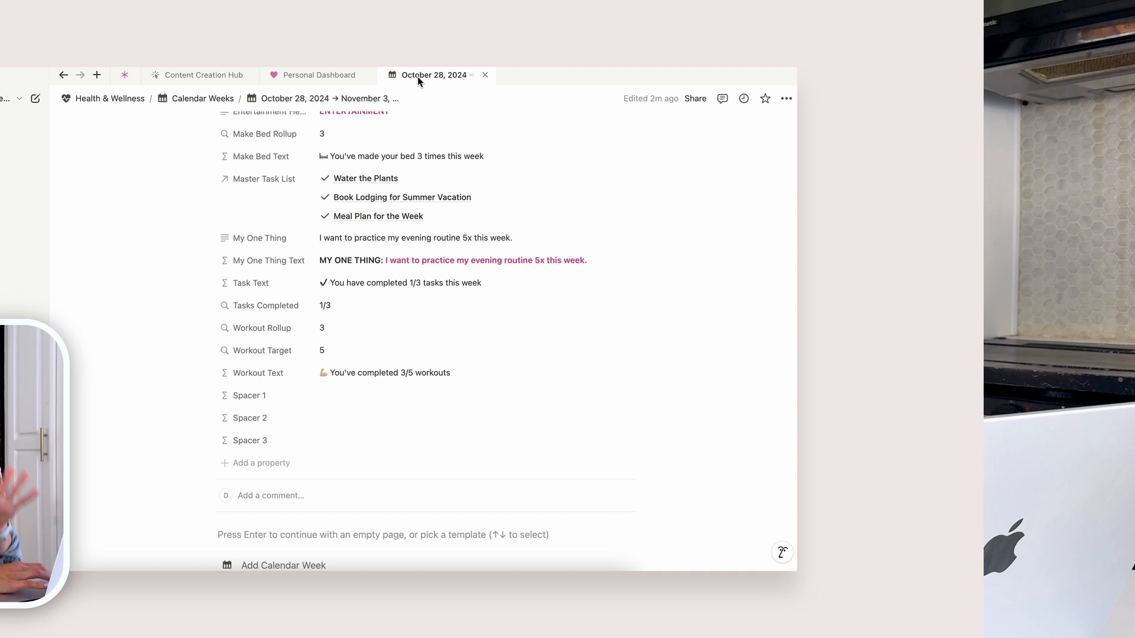
scroll(453, 236, up, 10)
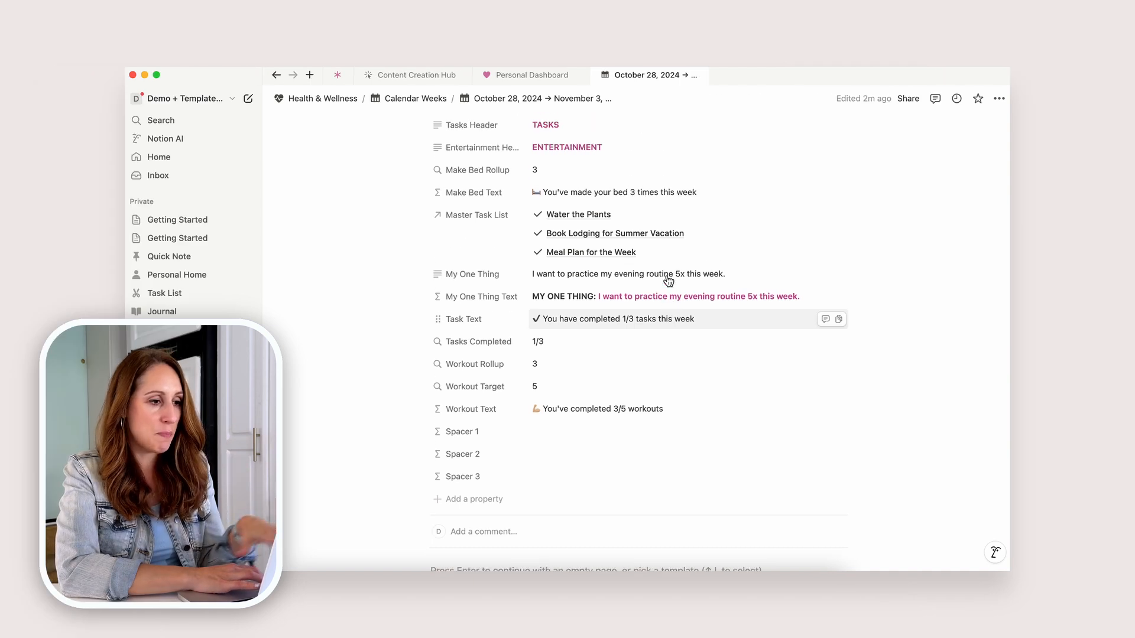
scroll(669, 281, up, 2)
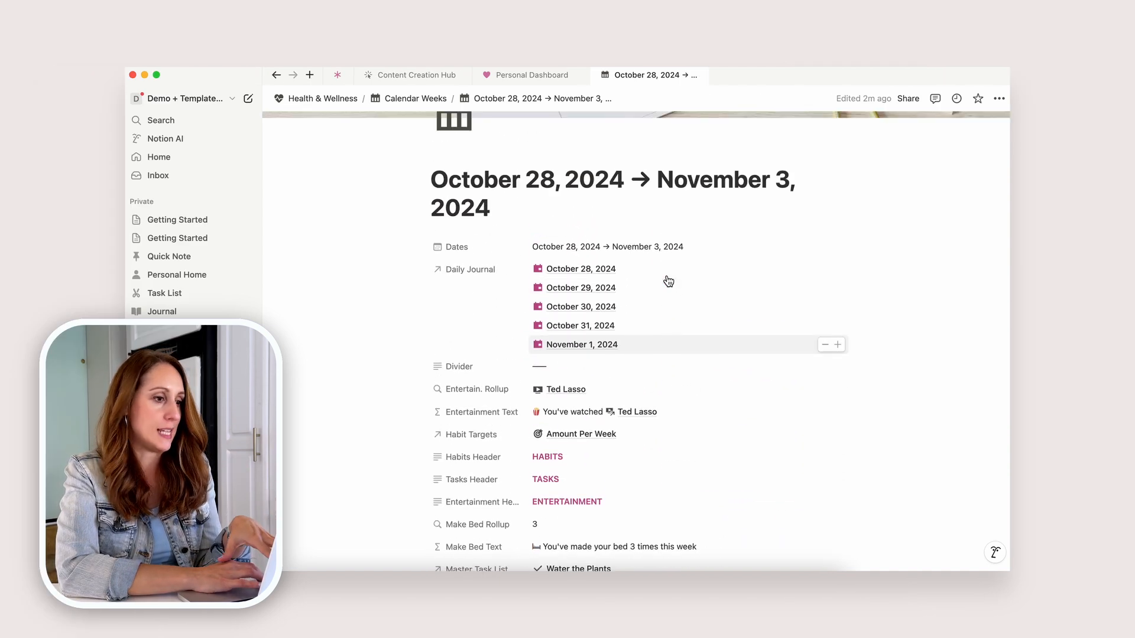
scroll(668, 281, down, 3)
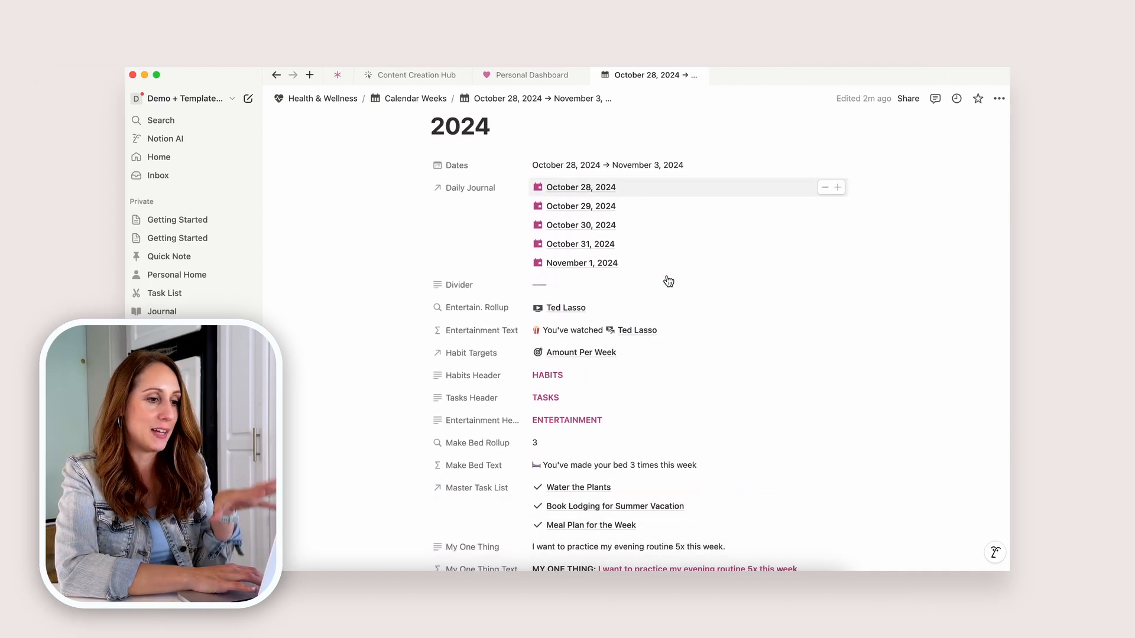
scroll(669, 280, up, 3)
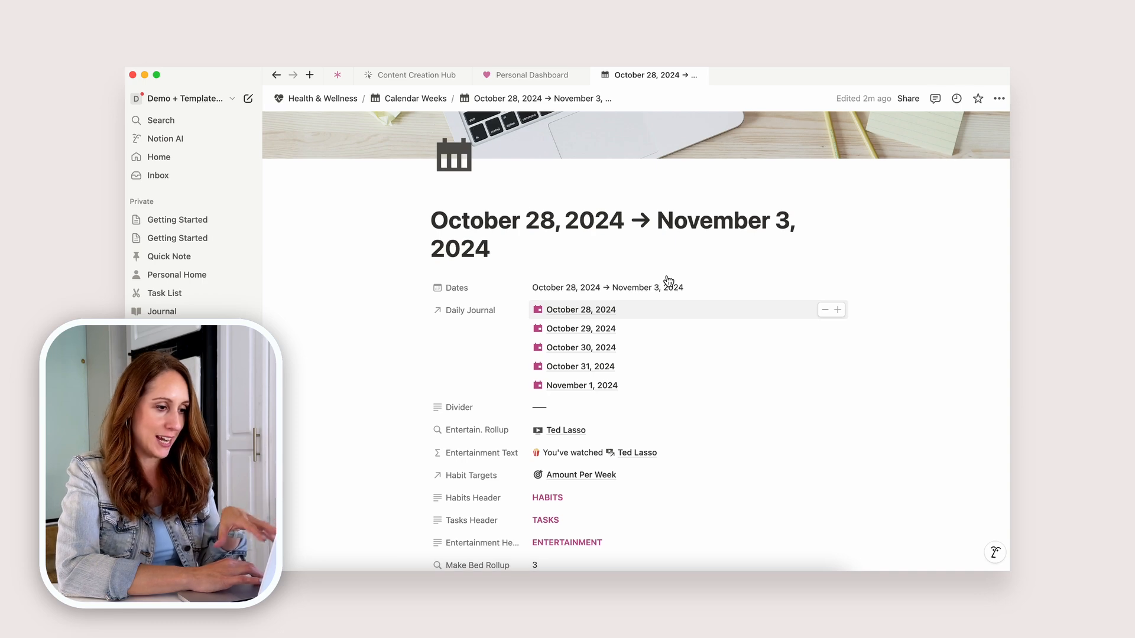
scroll(668, 281, down, 5)
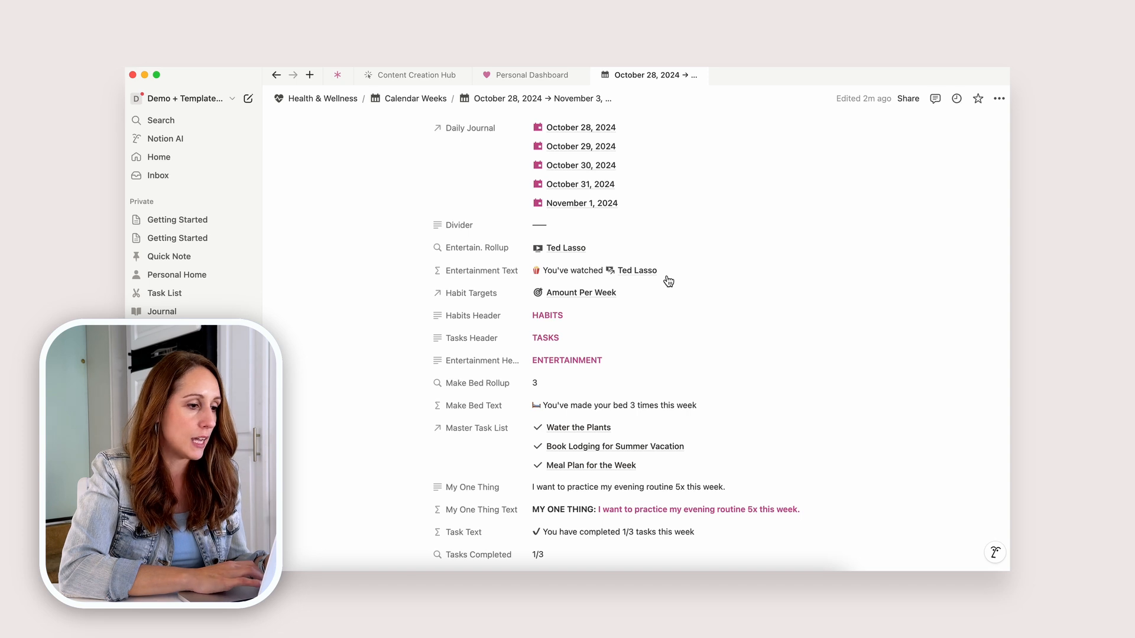
- Set the Daily Journal, Divider and Entertain. Rollup properties to Always hide on the week page
scroll(668, 281, up, 2)
click(458, 242)
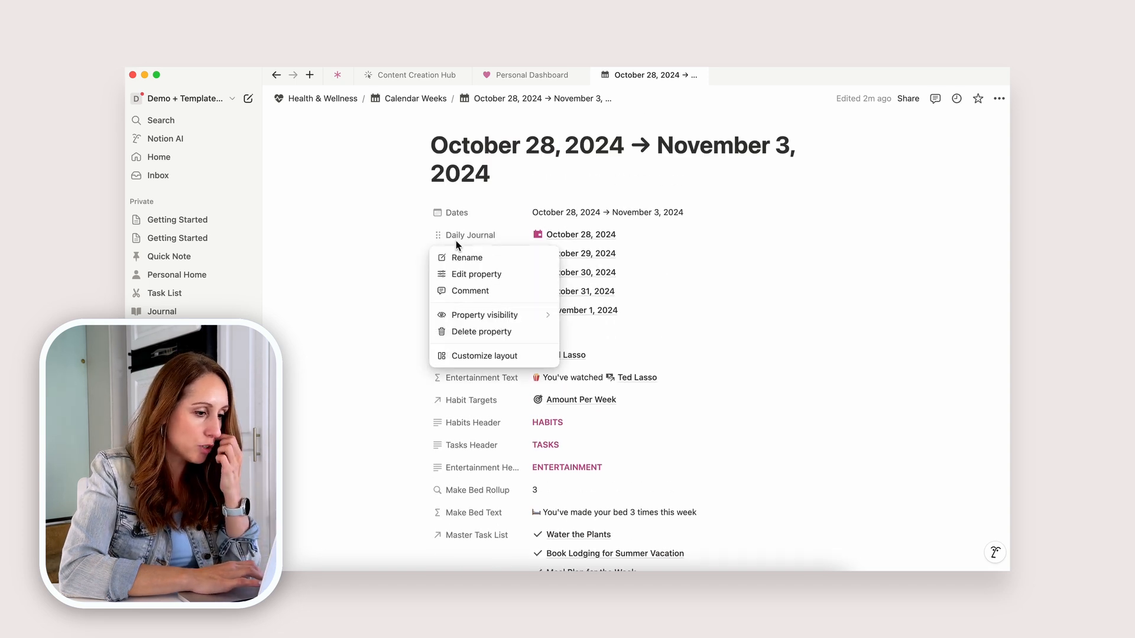
mouse_move(472, 316)
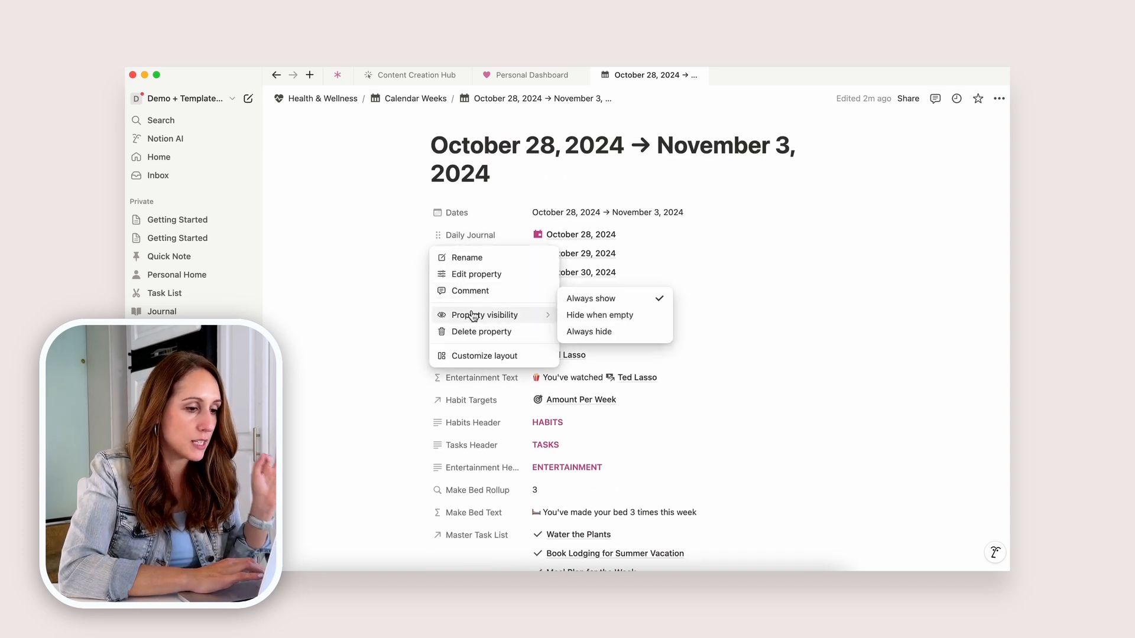
click(597, 329)
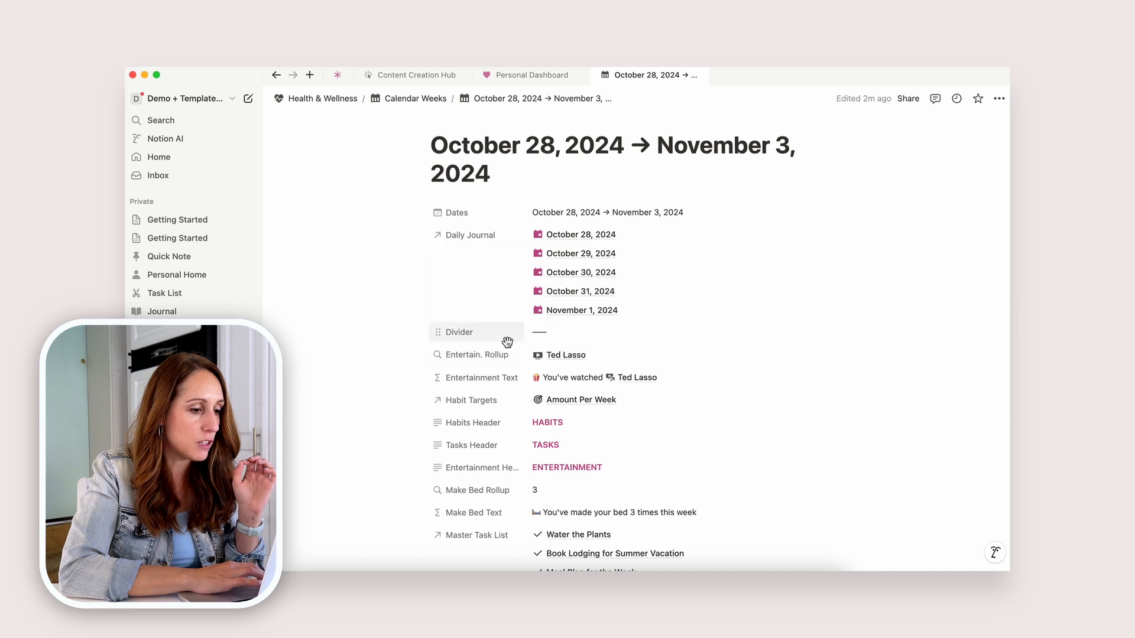
click(476, 333)
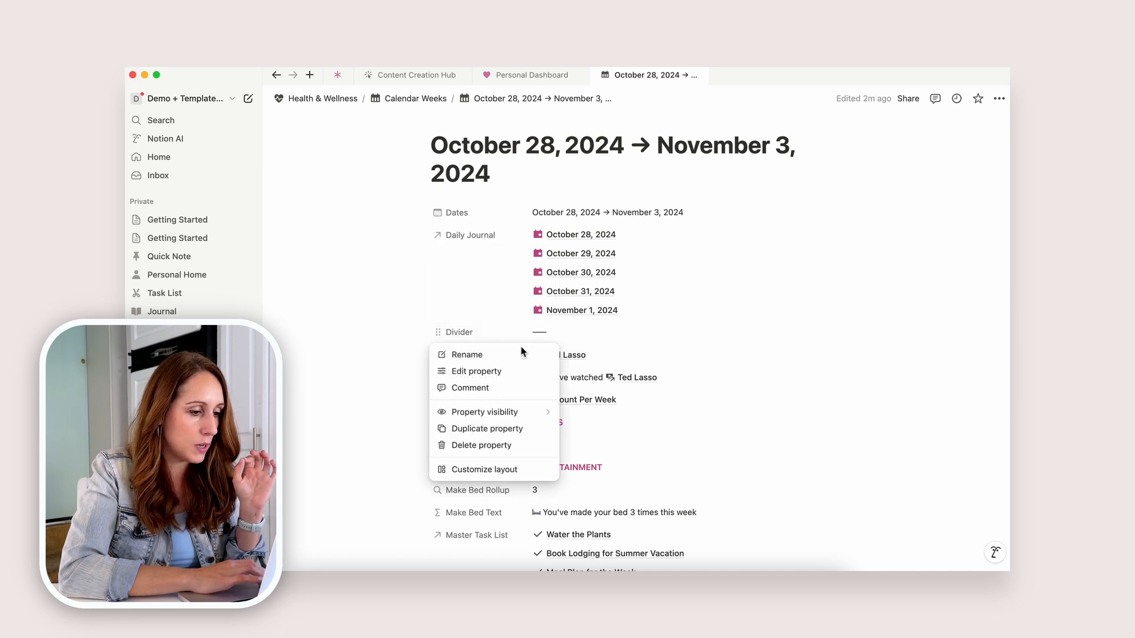
mouse_move(526, 415)
click(591, 419)
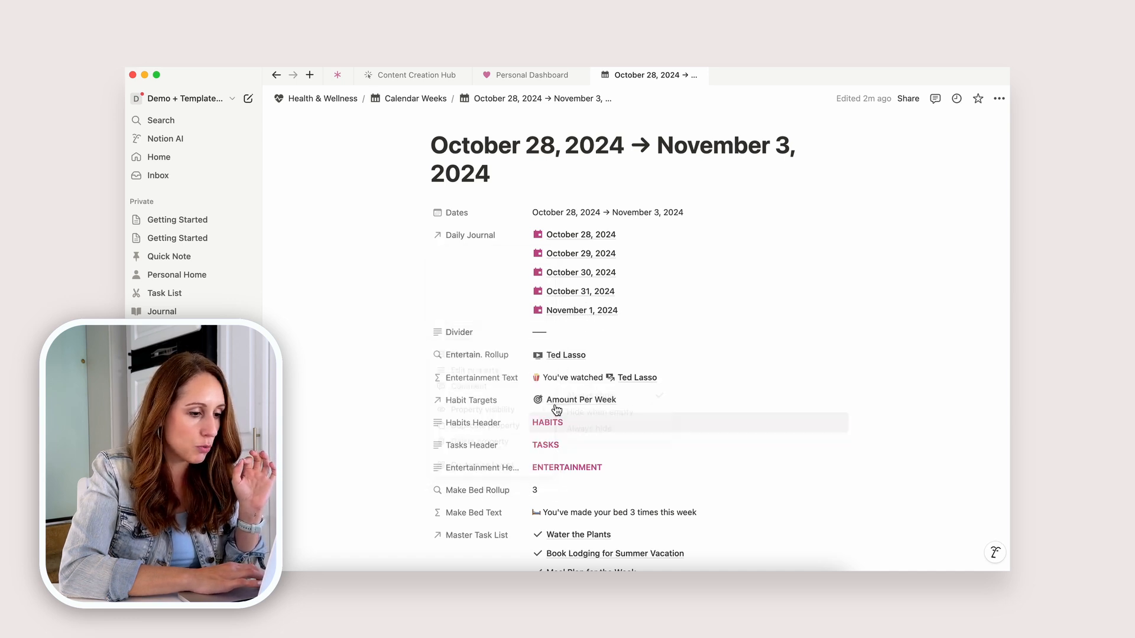
click(469, 357)
mouse_move(526, 420)
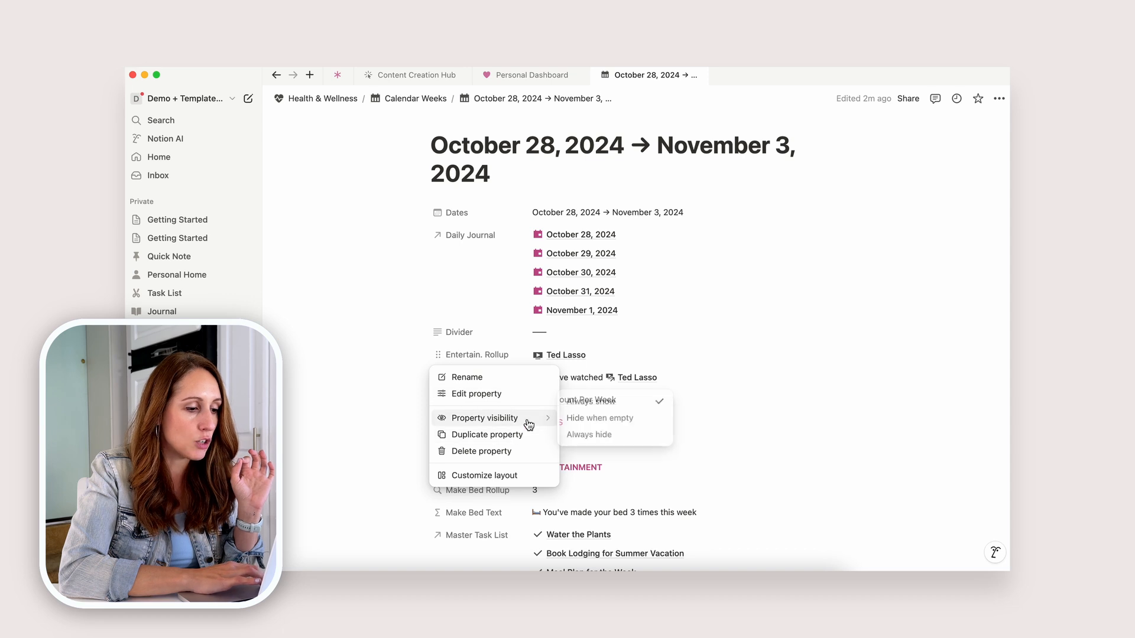
click(583, 437)
- Set Habit Targets, Habits Header, Tasks Header and Entertainment Header to Always hide on the week page
scroll(600, 360, down, 3)
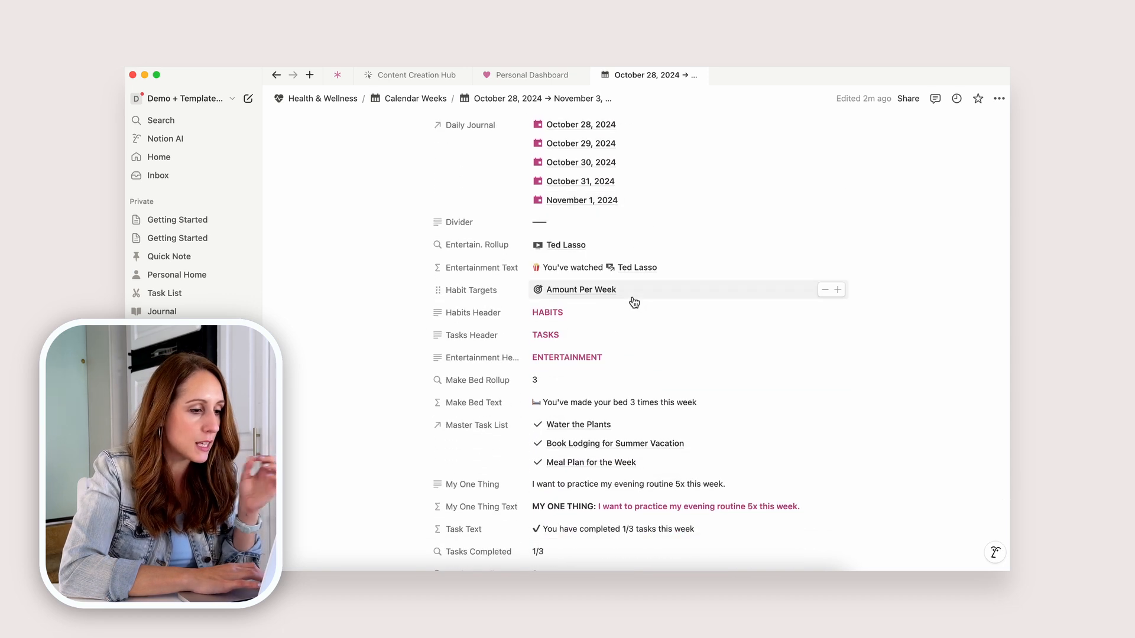
click(464, 290)
mouse_move(542, 375)
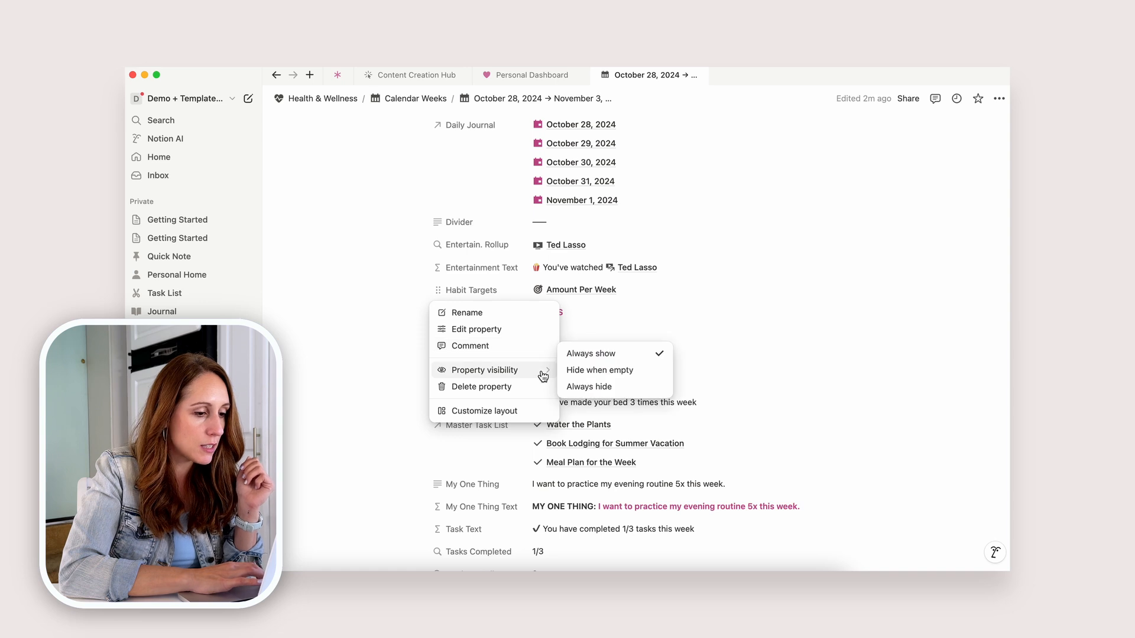
click(587, 387)
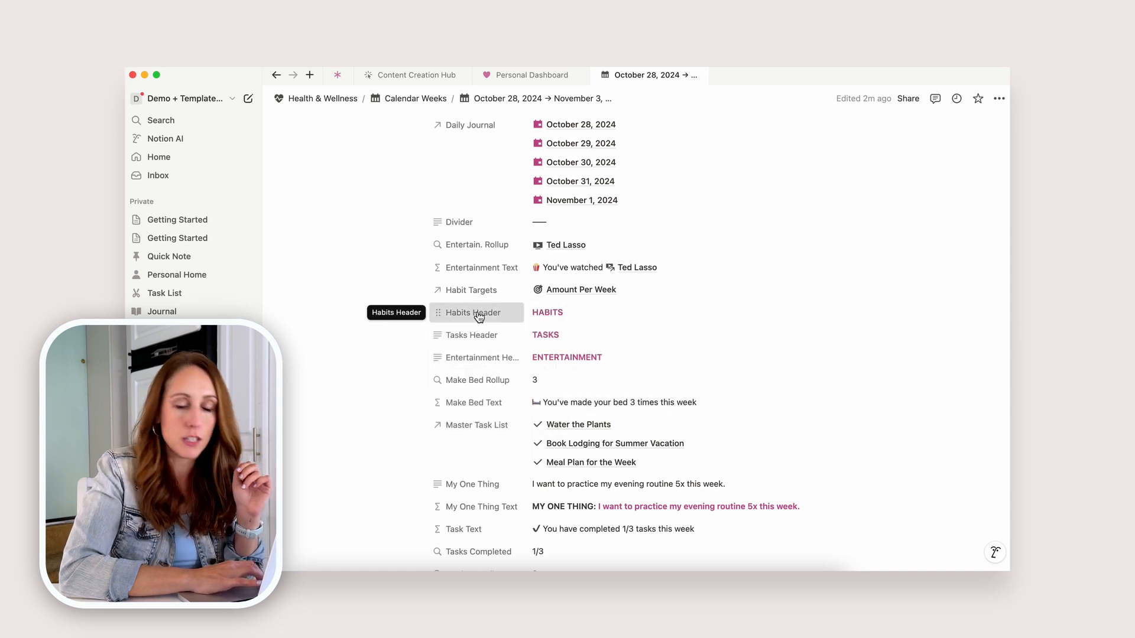
click(479, 315)
mouse_move(529, 396)
click(572, 410)
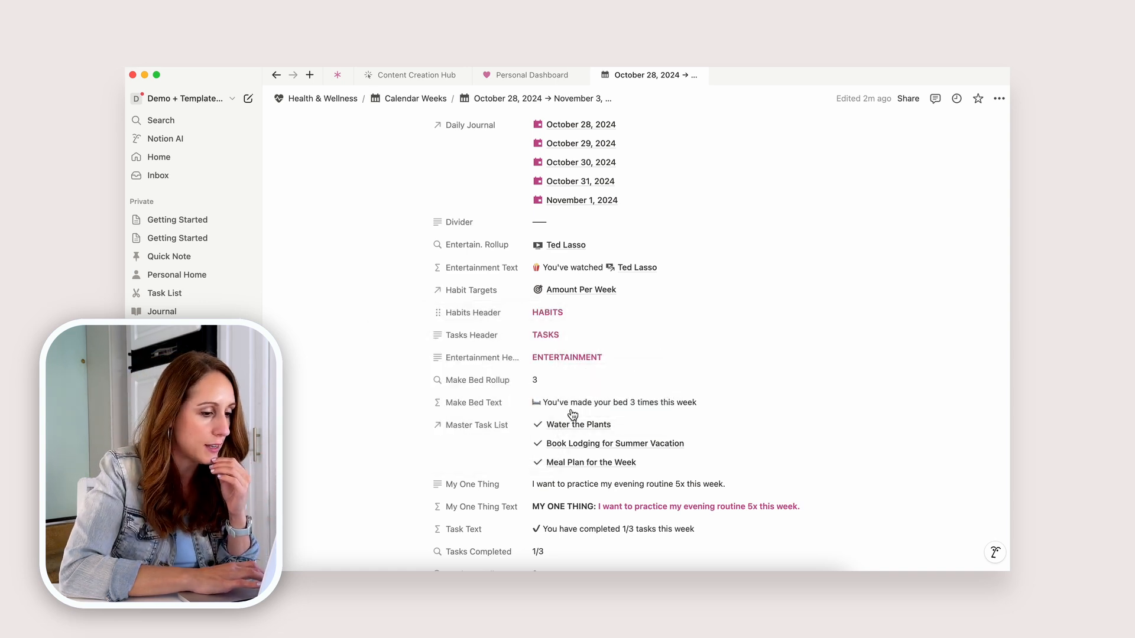
click(490, 359)
click(576, 454)
- Set Make Bed Rollup, Master Task List, My One Thing Text and Tasks Completed to Always hide on the week page
click(487, 381)
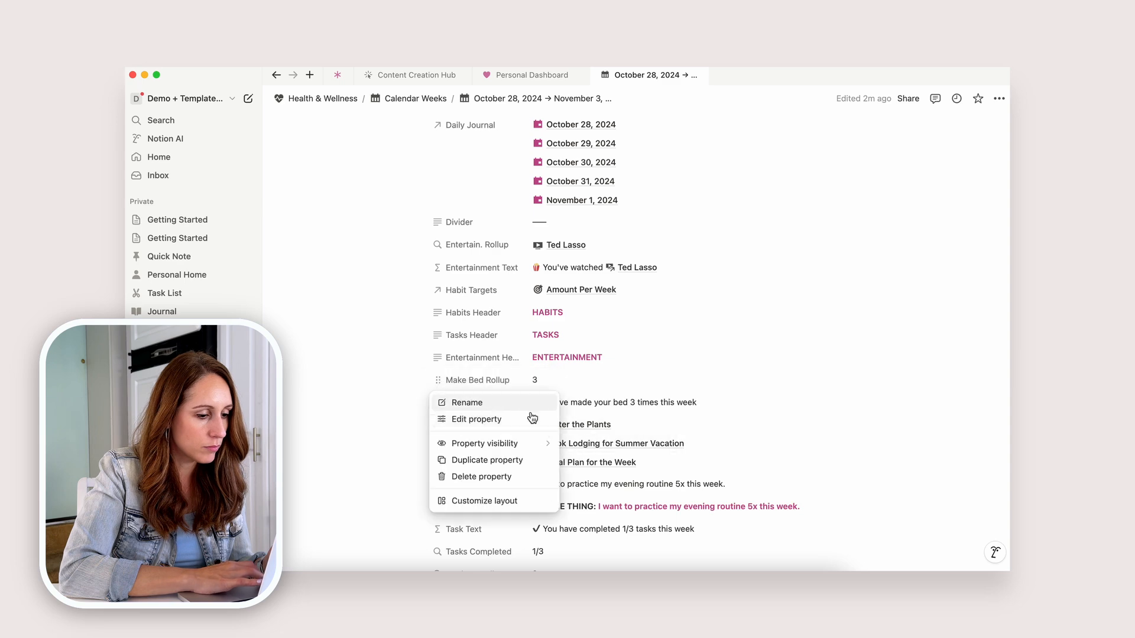
click(575, 461)
scroll(490, 296, down, 3)
click(482, 273)
click(576, 370)
click(478, 331)
click(573, 430)
click(474, 357)
click(574, 435)
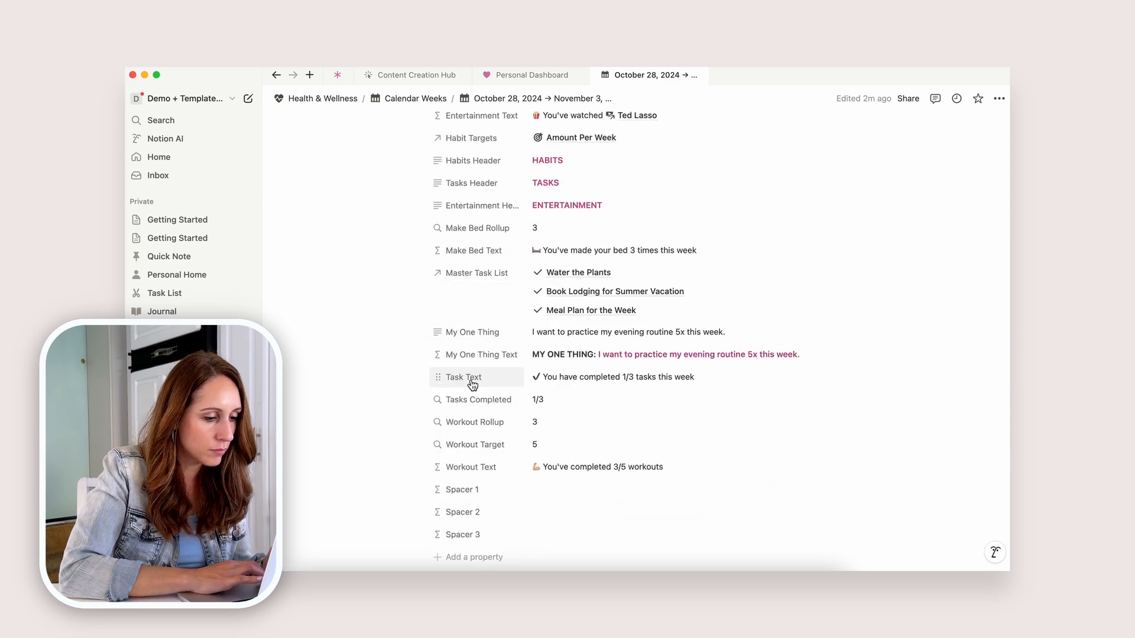
click(467, 401)
click(575, 480)
- Set the Workout Rollup and Workout Target properties to Always hide on the week page
click(477, 423)
mouse_move(541, 485)
click(572, 471)
scroll(520, 367, down, 3)
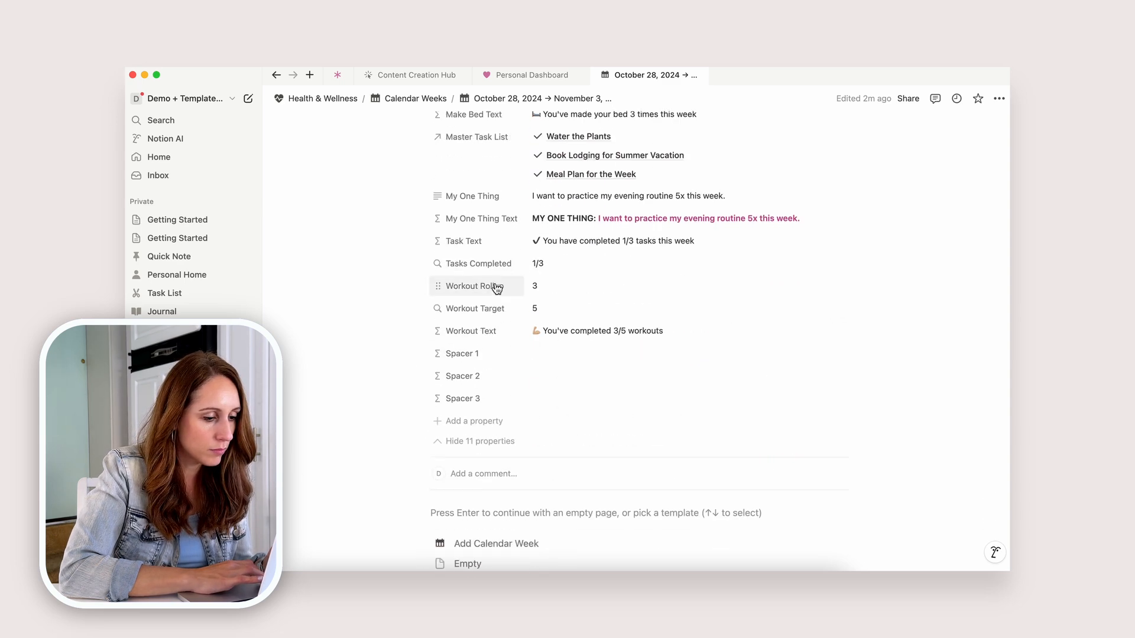
click(495, 286)
click(573, 366)
click(497, 311)
click(573, 389)
- Set Spacer 1, Spacer 2 and Spacer 3 to Always hide on the week page, and collapse the hidden properties
click(488, 354)
mouse_move(537, 417)
click(574, 434)
click(464, 376)
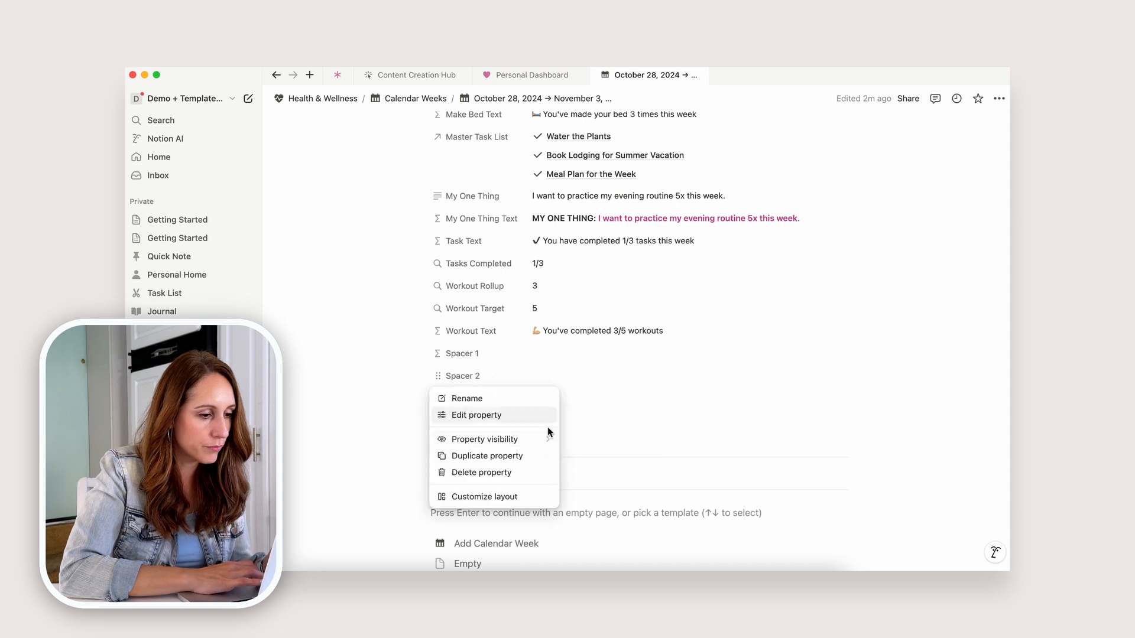
mouse_move(531, 439)
click(573, 455)
click(464, 398)
mouse_move(526, 462)
click(573, 478)
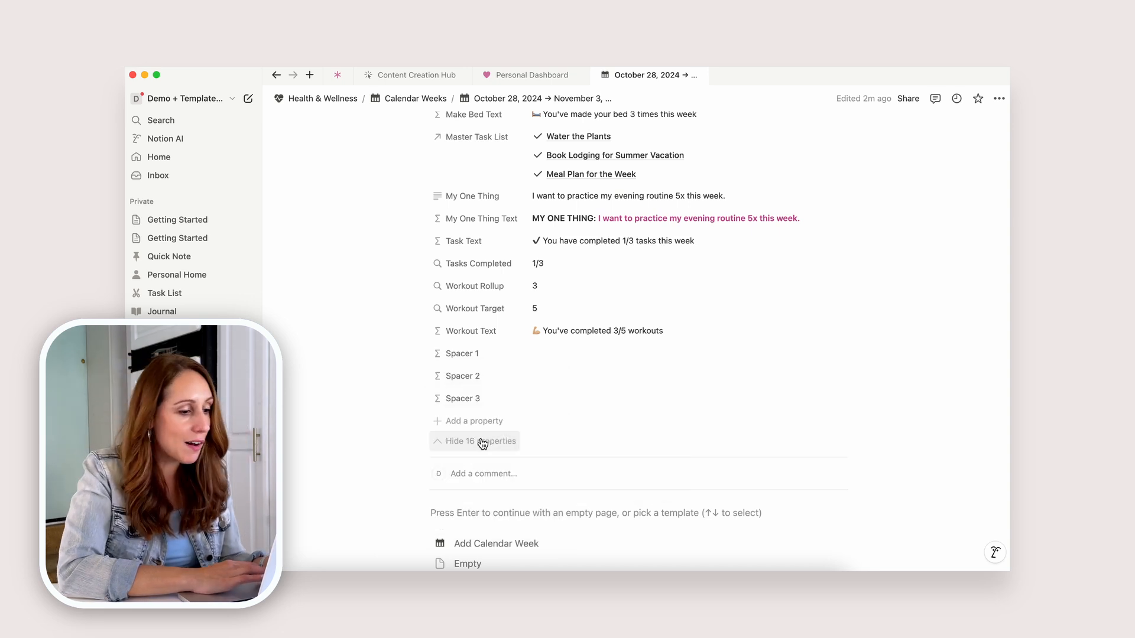
click(482, 441)
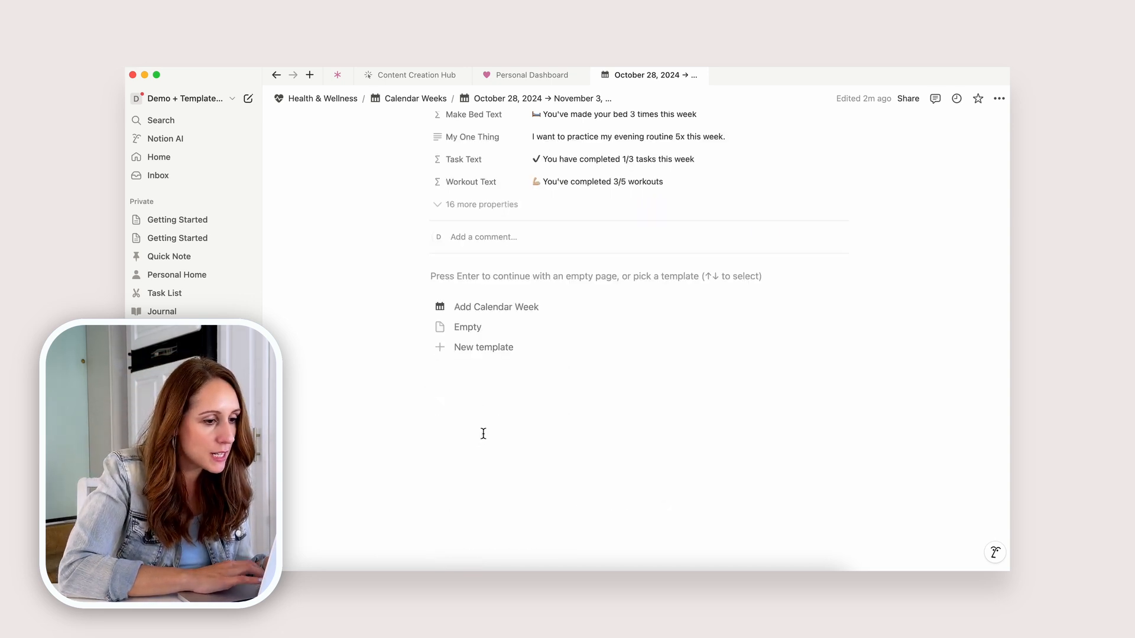
- Order the week page's properties as Dates, My One Thing, Workout Text, Make Bed Text, Task Text, Entertainment Text, and return to the Personal Dashboard
scroll(650, 355, up, 5)
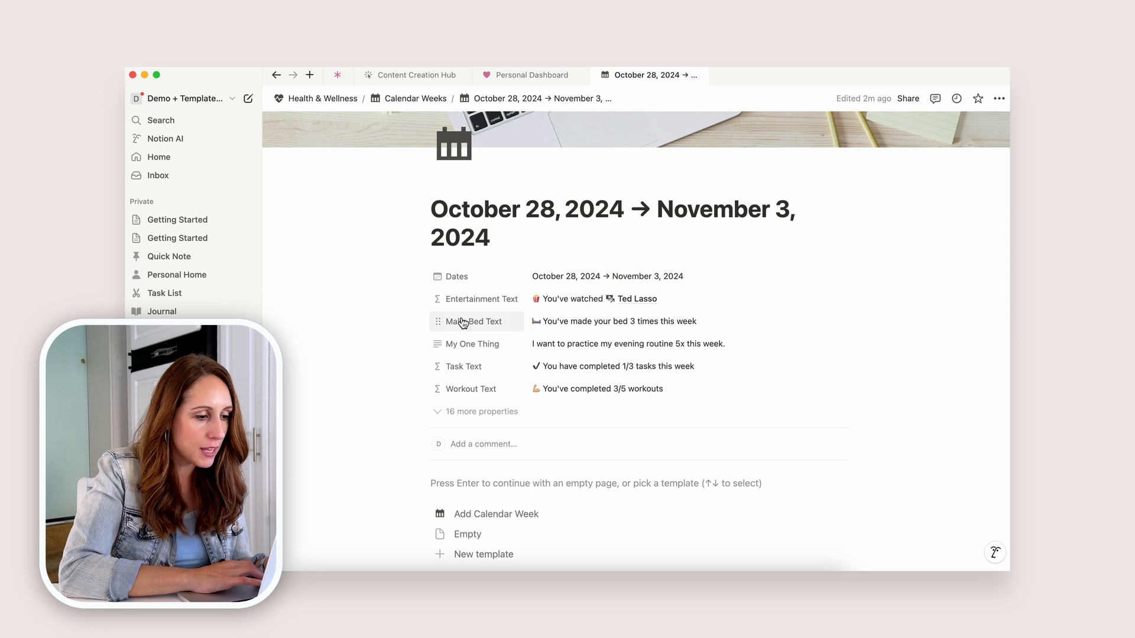
drag(436, 342, 463, 325)
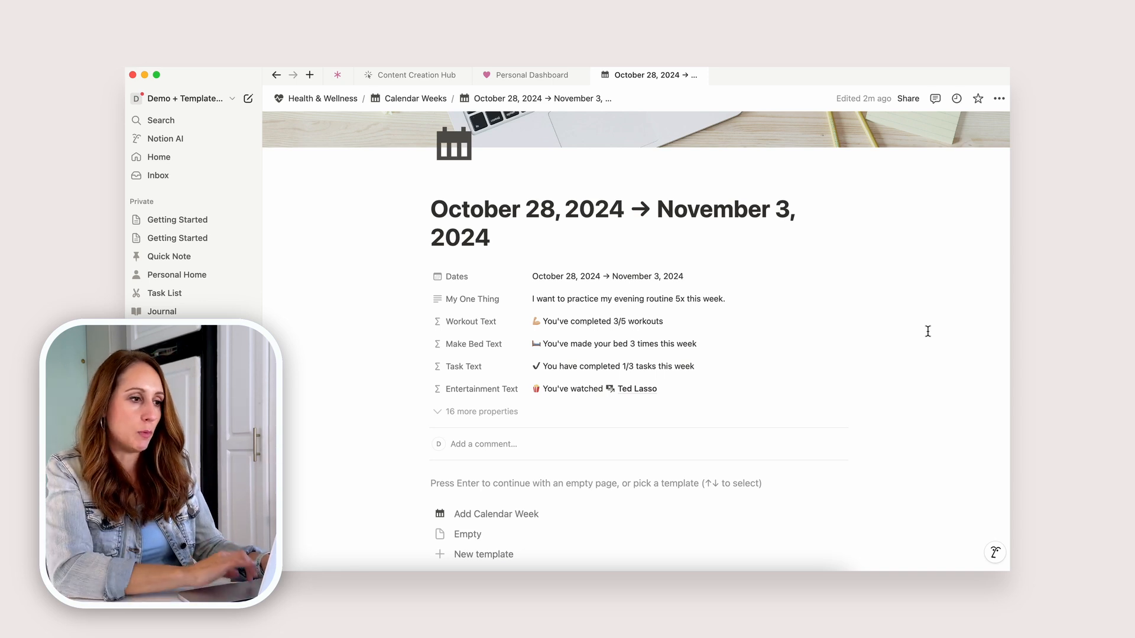
click(530, 69)
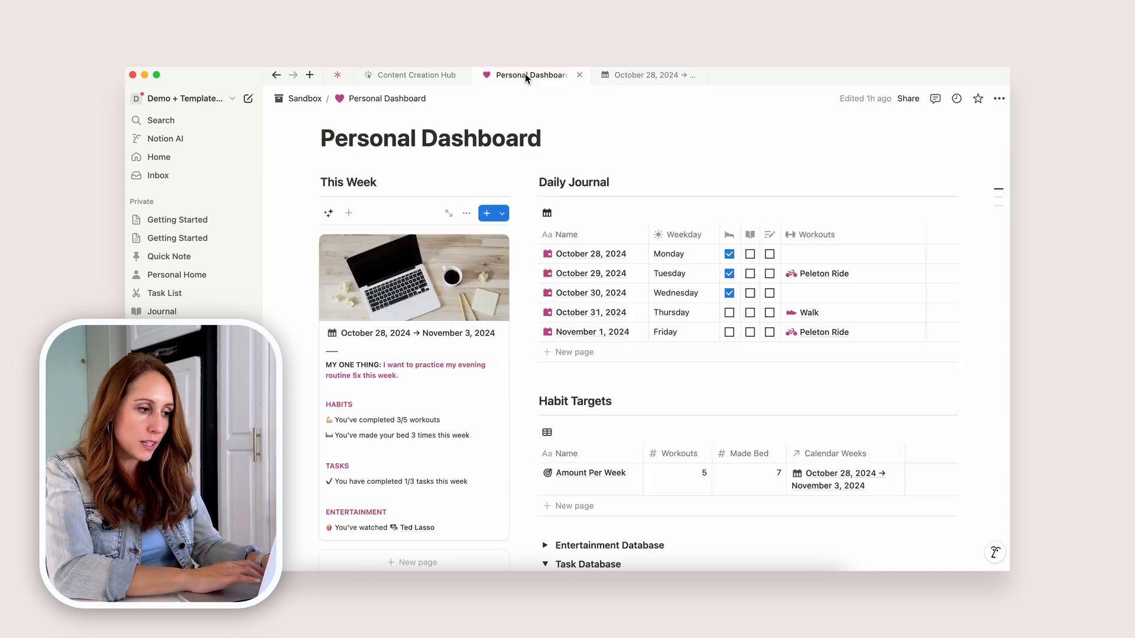